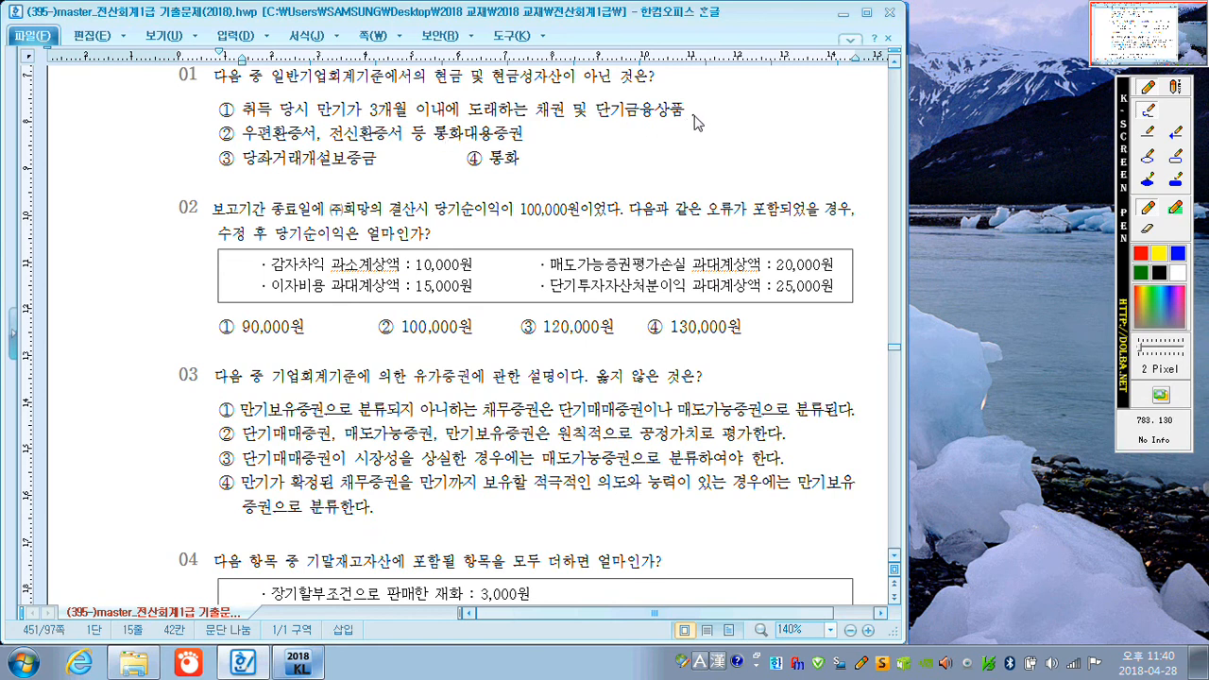
On question 01, mark options ①, ② and ④ with circles, annotate option ③ with 특정현금과예금 and tick ③ as the answer.
{"action": "left_click_drag", "start_coordinate": [692, 105], "coordinate": [694, 106]}
{"action": "left_click_drag", "start_coordinate": [537, 129], "coordinate": [528, 155]}
{"action": "mouse_move", "coordinate": [282, 171]}
{"action": "left_mouse_down"}
{"action": "mouse_move", "coordinate": [321, 195]}
{"action": "mouse_move", "coordinate": [339, 181]}
{"action": "mouse_move", "coordinate": [453, 178]}
{"action": "left_mouse_up"}
{"action": "left_click_drag", "start_coordinate": [219, 149], "coordinate": [233, 144]}
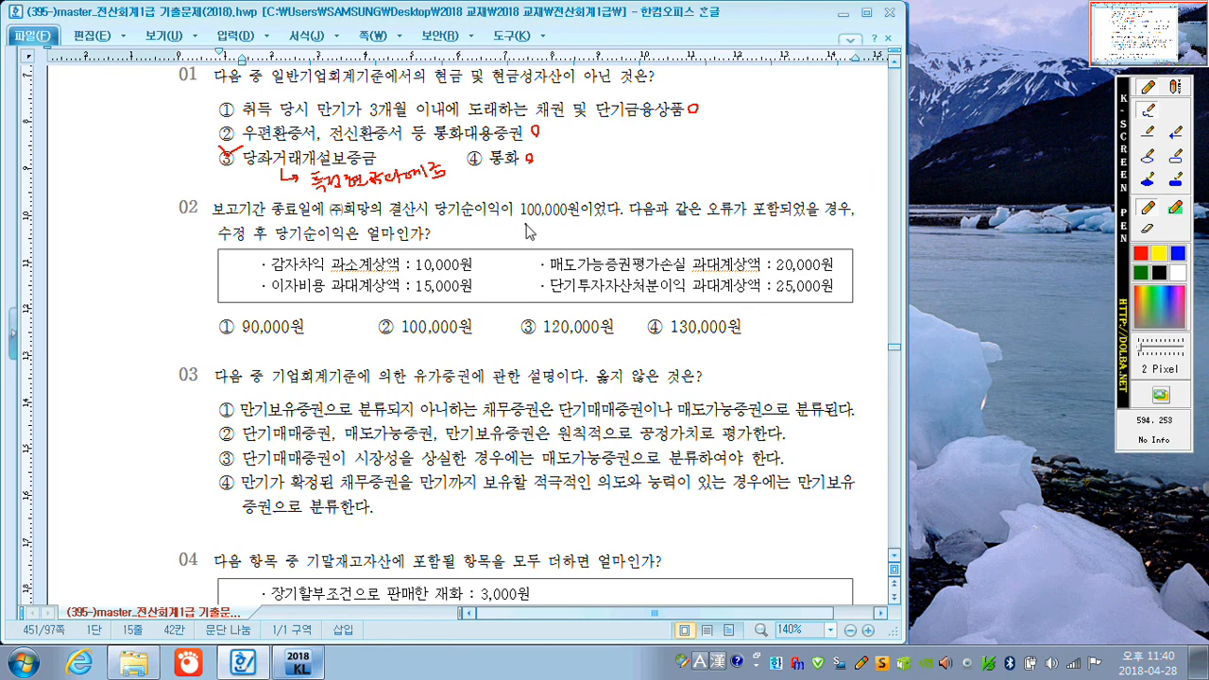
In question 02, underline 100,000원, note 자본잉여금 for 감자차익 and 기타포괄손익 for 매도가능증권평가손실, and cross both amounts off.
{"action": "left_click_drag", "start_coordinate": [519, 221], "coordinate": [578, 219]}
{"action": "mouse_move", "coordinate": [233, 258]}
{"action": "left_mouse_down"}
{"action": "mouse_move", "coordinate": [253, 255]}
{"action": "mouse_move", "coordinate": [243, 264]}
{"action": "left_mouse_up"}
{"action": "mouse_move", "coordinate": [154, 267]}
{"action": "left_mouse_down"}
{"action": "mouse_move", "coordinate": [188, 265]}
{"action": "mouse_move", "coordinate": [194, 276]}
{"action": "mouse_move", "coordinate": [198, 253]}
{"action": "mouse_move", "coordinate": [204, 274]}
{"action": "mouse_move", "coordinate": [222, 257]}
{"action": "left_mouse_up"}
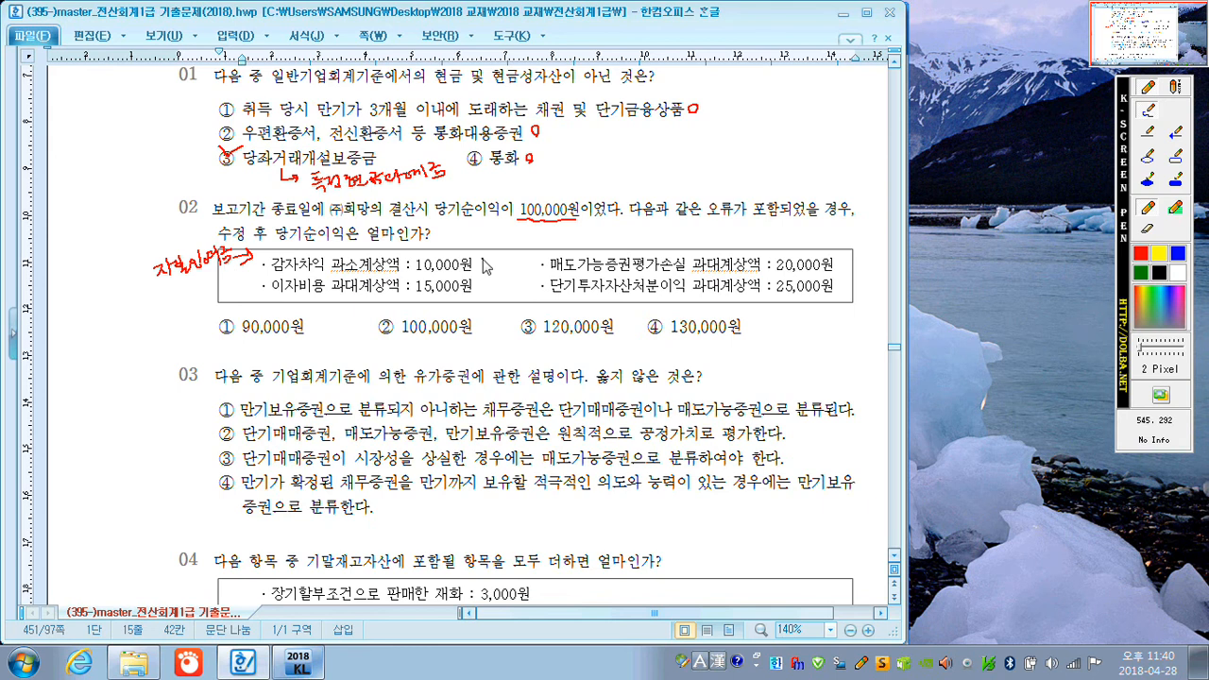
{"action": "left_click_drag", "start_coordinate": [484, 259], "coordinate": [484, 269]}
{"action": "left_click_drag", "start_coordinate": [614, 255], "coordinate": [761, 237]}
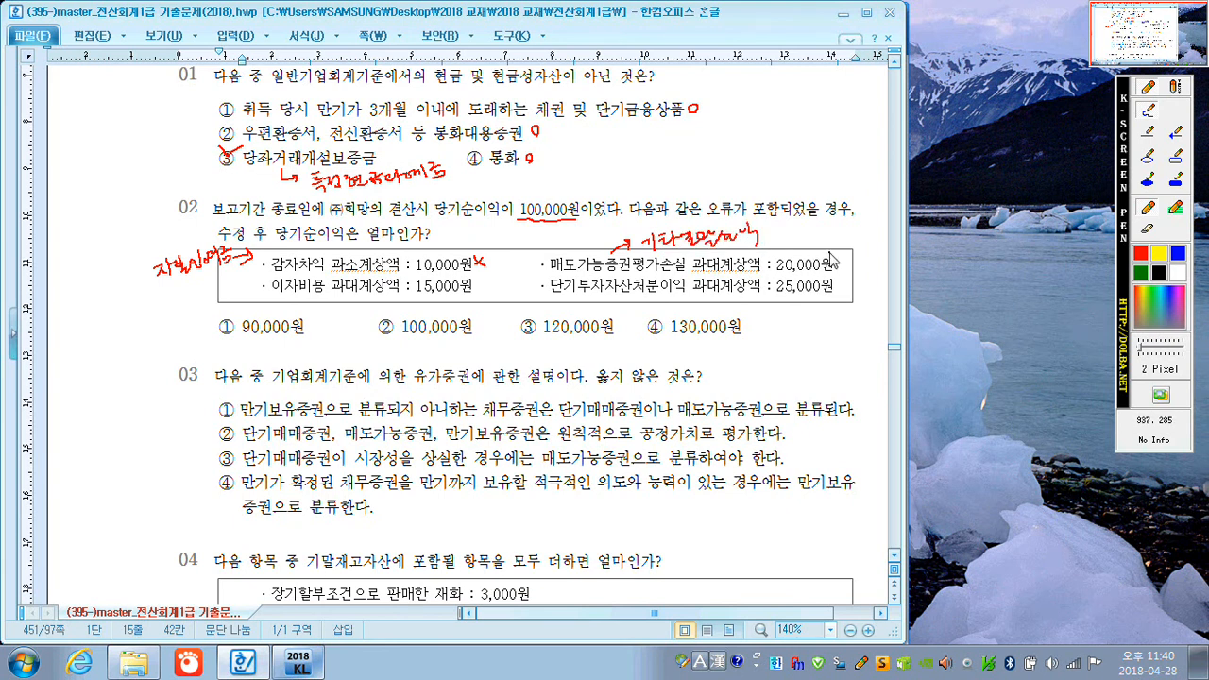
{"action": "left_click_drag", "start_coordinate": [850, 256], "coordinate": [839, 267]}
{"action": "left_click_drag", "start_coordinate": [838, 254], "coordinate": [849, 267]}
In question 02, underline 비용 and 이익 과대, add a circled up arrow and a circled down arrow respectively, and tick answer ①.
{"action": "left_click_drag", "start_coordinate": [298, 297], "coordinate": [325, 298]}
{"action": "mouse_move", "coordinate": [495, 291]}
{"action": "left_mouse_down"}
{"action": "mouse_move", "coordinate": [487, 285]}
{"action": "mouse_move", "coordinate": [502, 305]}
{"action": "left_mouse_up"}
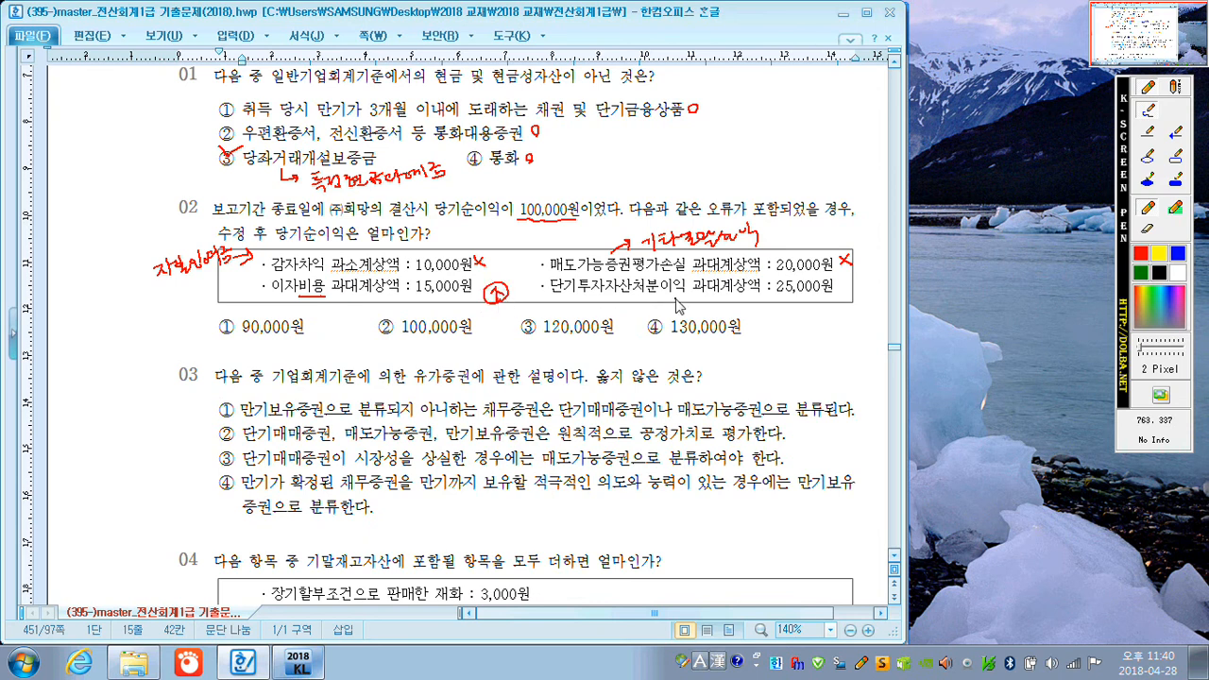
{"action": "left_click_drag", "start_coordinate": [664, 296], "coordinate": [715, 297]}
{"action": "left_click_drag", "start_coordinate": [843, 303], "coordinate": [853, 313]}
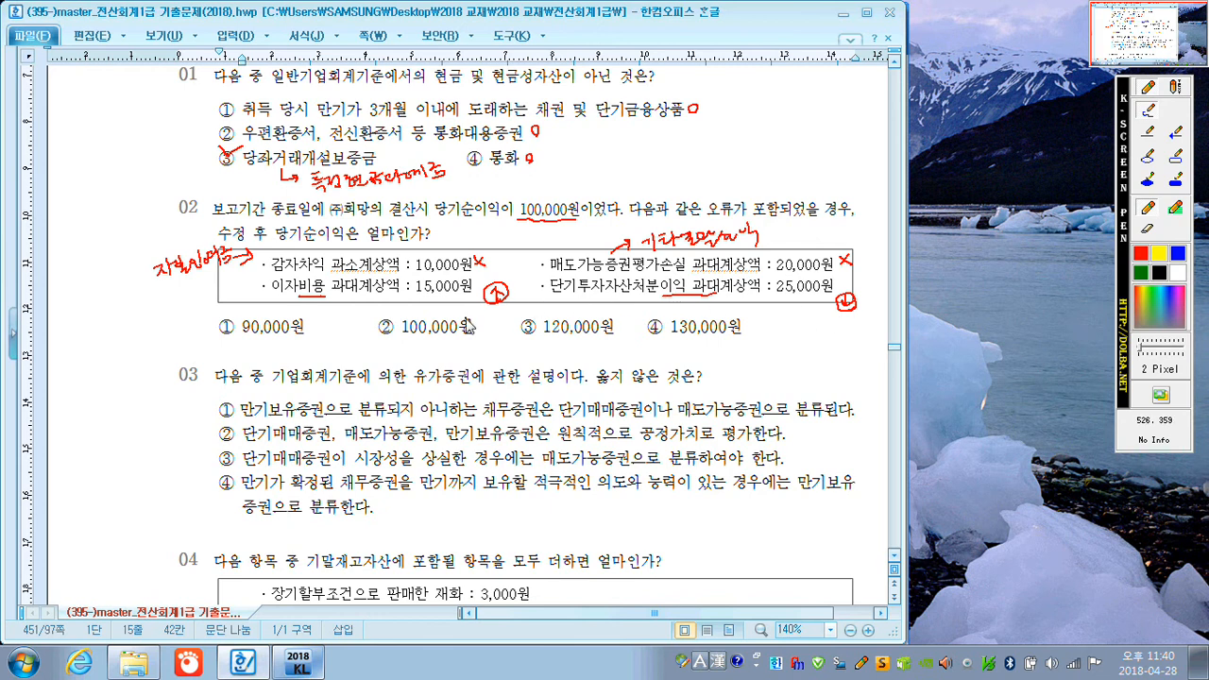
{"action": "left_click_drag", "start_coordinate": [223, 319], "coordinate": [242, 312]}
In option ① of question 03, encircle 단기매매 and 매도가능, and mark the statement with a circle.
{"action": "mouse_move", "coordinate": [610, 430]}
{"action": "left_mouse_down"}
{"action": "mouse_move", "coordinate": [576, 433]}
{"action": "mouse_move", "coordinate": [624, 422]}
{"action": "left_mouse_up"}
{"action": "mouse_move", "coordinate": [711, 425]}
{"action": "left_mouse_down"}
{"action": "mouse_move", "coordinate": [695, 408]}
{"action": "mouse_move", "coordinate": [729, 405]}
{"action": "left_mouse_up"}
{"action": "left_click_drag", "start_coordinate": [868, 416], "coordinate": [868, 414]}
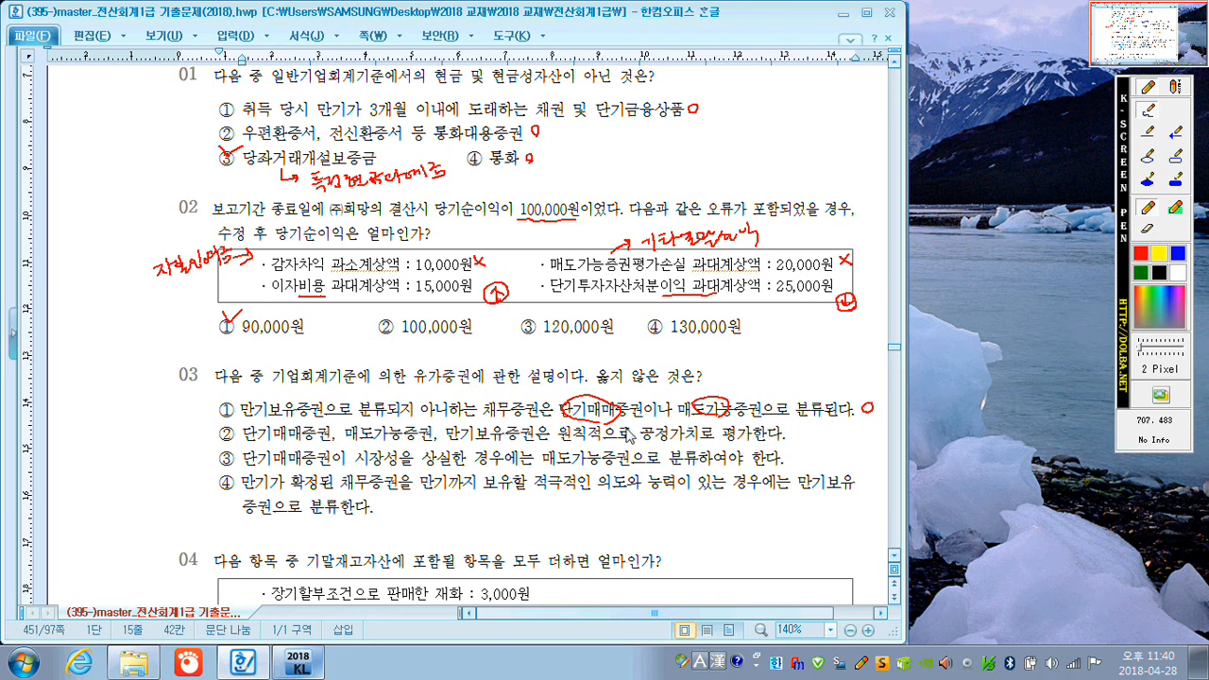
In question 03, mark up option ② by crossing out 보유 and underlining 공정가치로, tick it as the answer, and circle-mark options ③ and ④.
{"action": "left_click_drag", "start_coordinate": [334, 425], "coordinate": [346, 421]}
{"action": "mouse_move", "coordinate": [428, 418]}
{"action": "left_mouse_down"}
{"action": "mouse_move", "coordinate": [508, 422]}
{"action": "mouse_move", "coordinate": [515, 450]}
{"action": "left_mouse_up"}
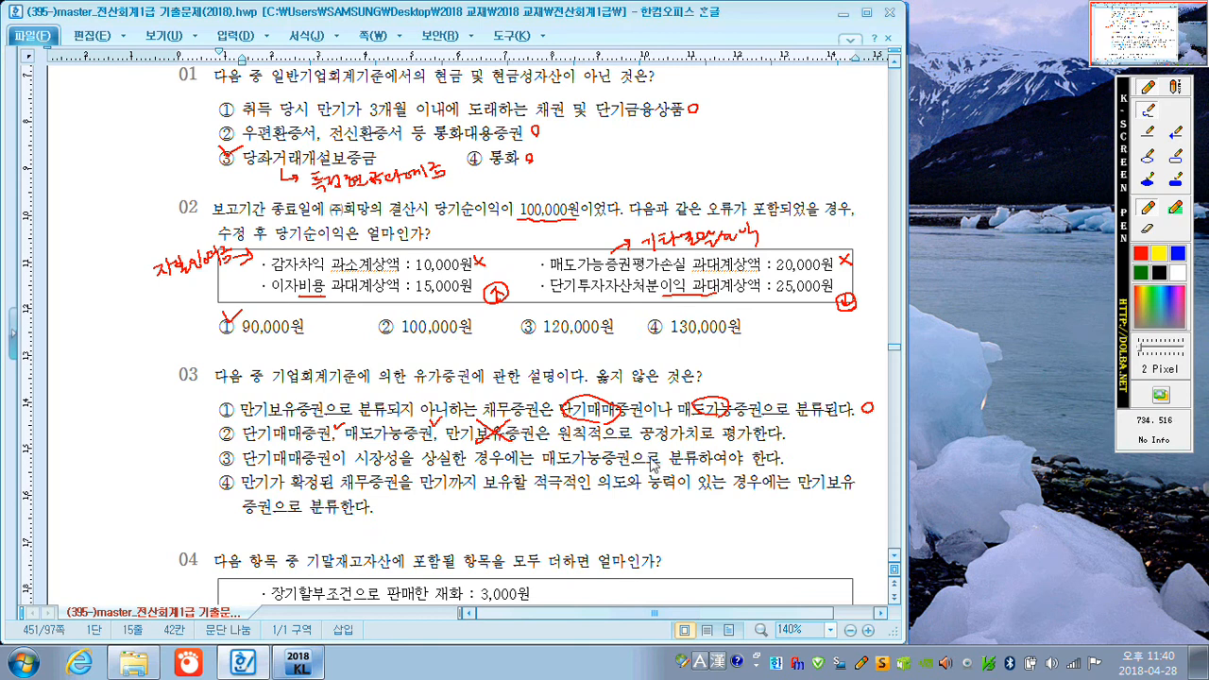
{"action": "left_click_drag", "start_coordinate": [646, 444], "coordinate": [717, 441]}
{"action": "left_click_drag", "start_coordinate": [220, 430], "coordinate": [236, 422]}
{"action": "left_click_drag", "start_coordinate": [801, 459], "coordinate": [802, 463]}
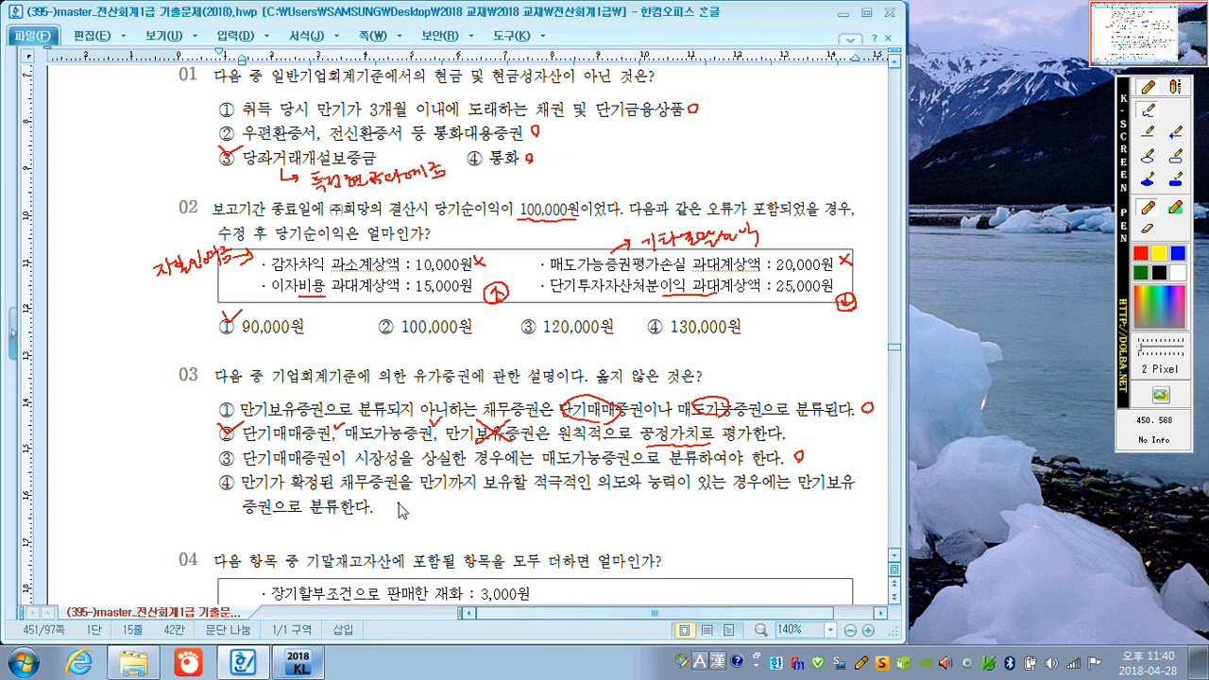
{"action": "left_click_drag", "start_coordinate": [387, 502], "coordinate": [389, 515]}
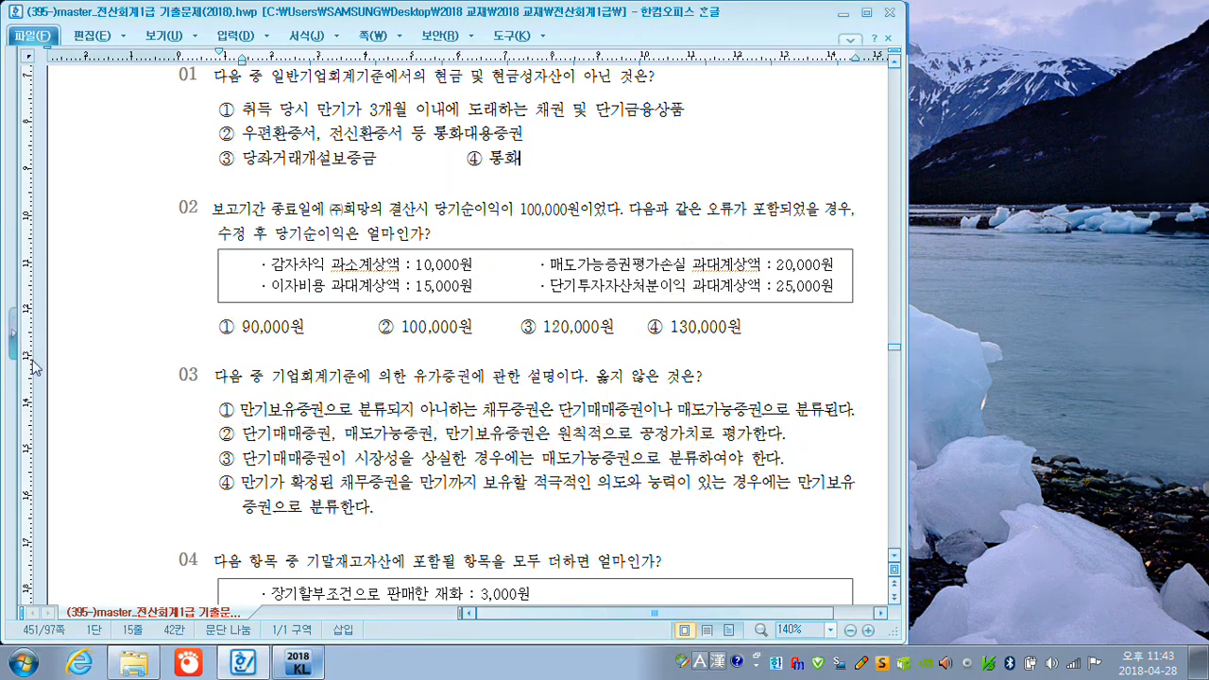
On question 04, cross off 3,000원, circle-mark the other three amounts, underline 목적지 and tick answer ② with the screen pen.
{"action": "scroll", "coordinate": [446, 521], "scroll_direction": "down", "scroll_amount": 6}
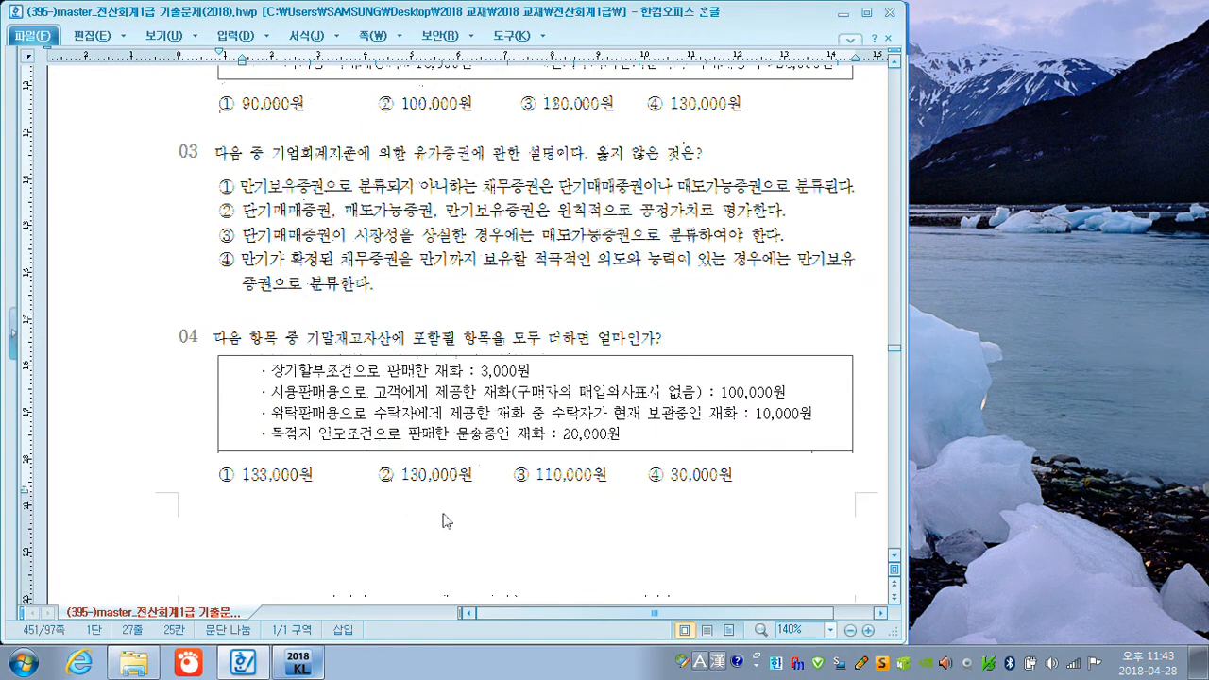
{"action": "scroll", "coordinate": [450, 513], "scroll_direction": "down", "scroll_amount": 2}
{"action": "scroll", "coordinate": [451, 513], "scroll_direction": "down", "scroll_amount": 2}
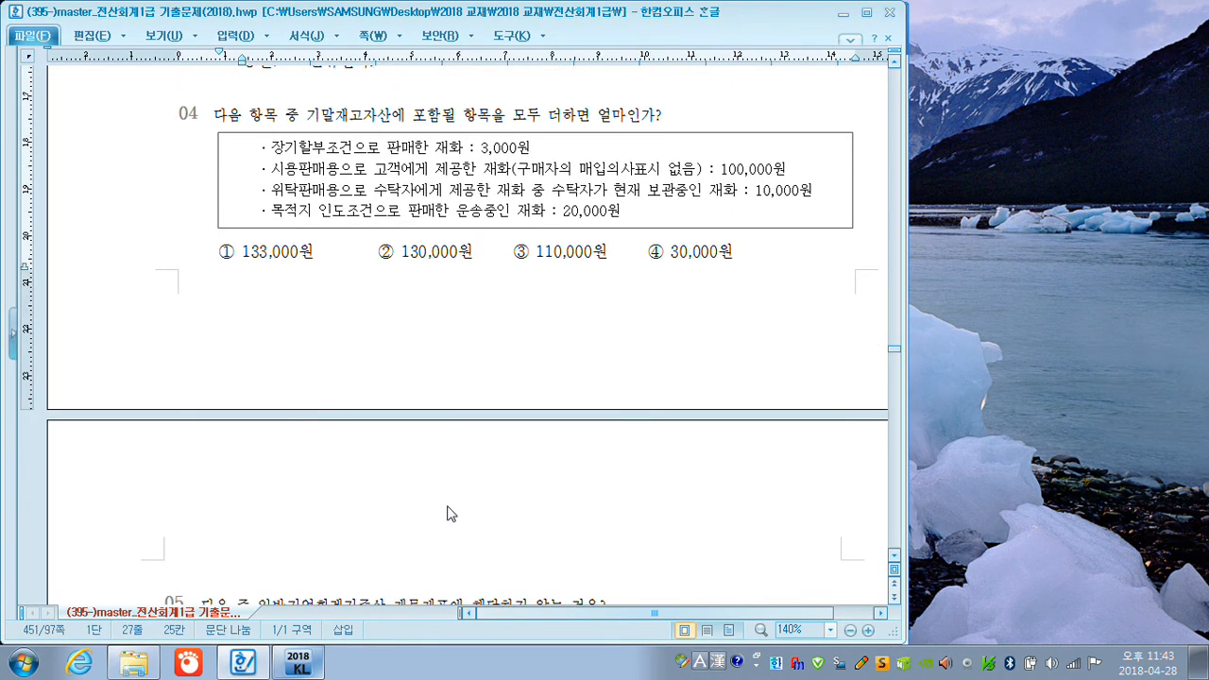
{"action": "scroll", "coordinate": [450, 499], "scroll_direction": "up", "scroll_amount": 2}
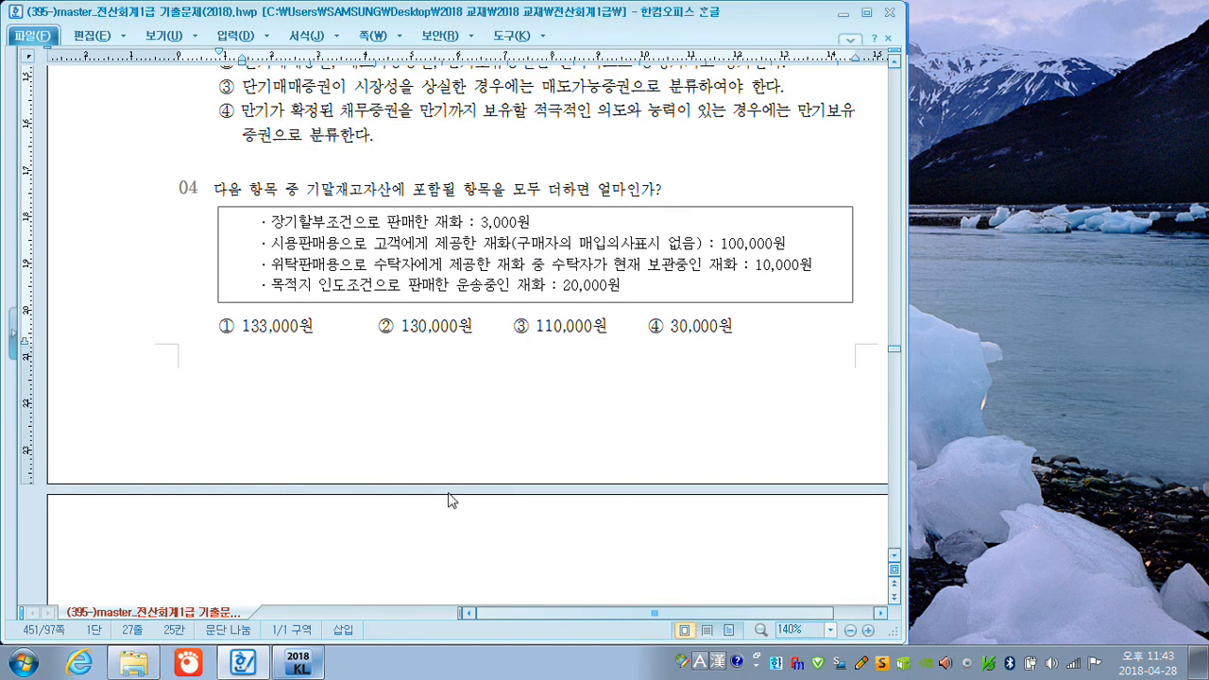
{"action": "key", "text": "F12"}
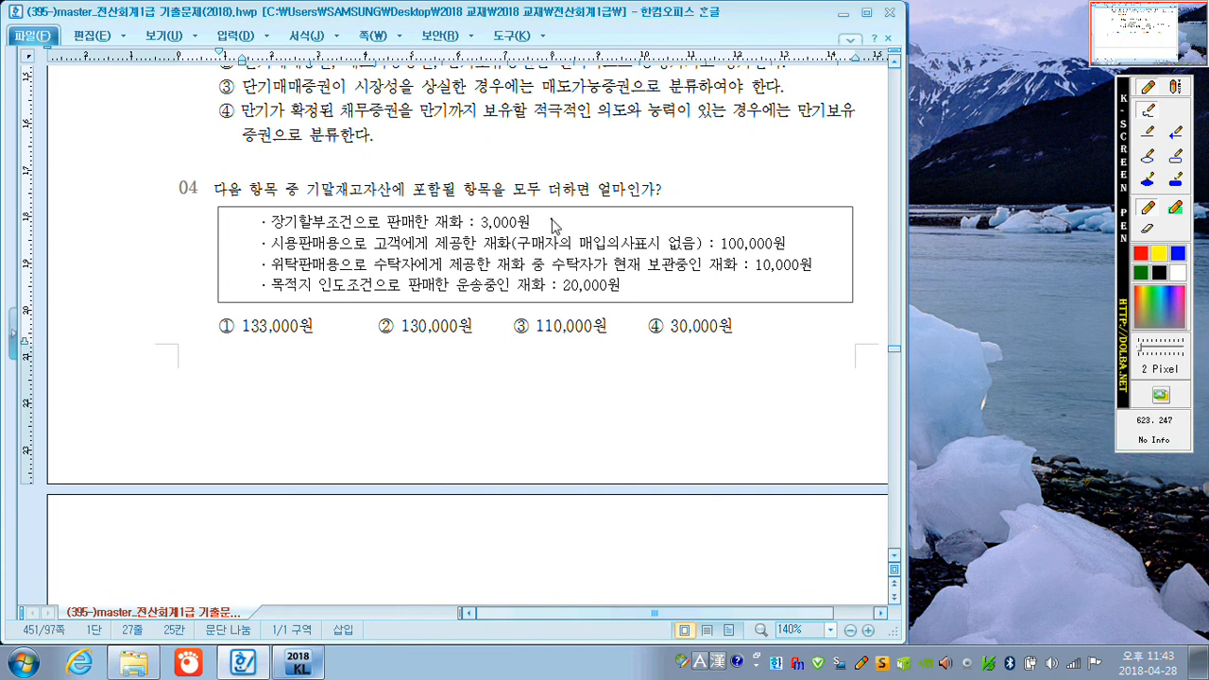
{"action": "mouse_move", "coordinate": [552, 211]}
{"action": "left_mouse_down"}
{"action": "mouse_move", "coordinate": [536, 226]}
{"action": "mouse_move", "coordinate": [553, 227]}
{"action": "left_mouse_up"}
{"action": "left_click_drag", "start_coordinate": [799, 234], "coordinate": [797, 247]}
{"action": "left_click_drag", "start_coordinate": [826, 258], "coordinate": [824, 261]}
{"action": "left_click_drag", "start_coordinate": [291, 294], "coordinate": [312, 296]}
{"action": "left_click_drag", "start_coordinate": [630, 292], "coordinate": [629, 295]}
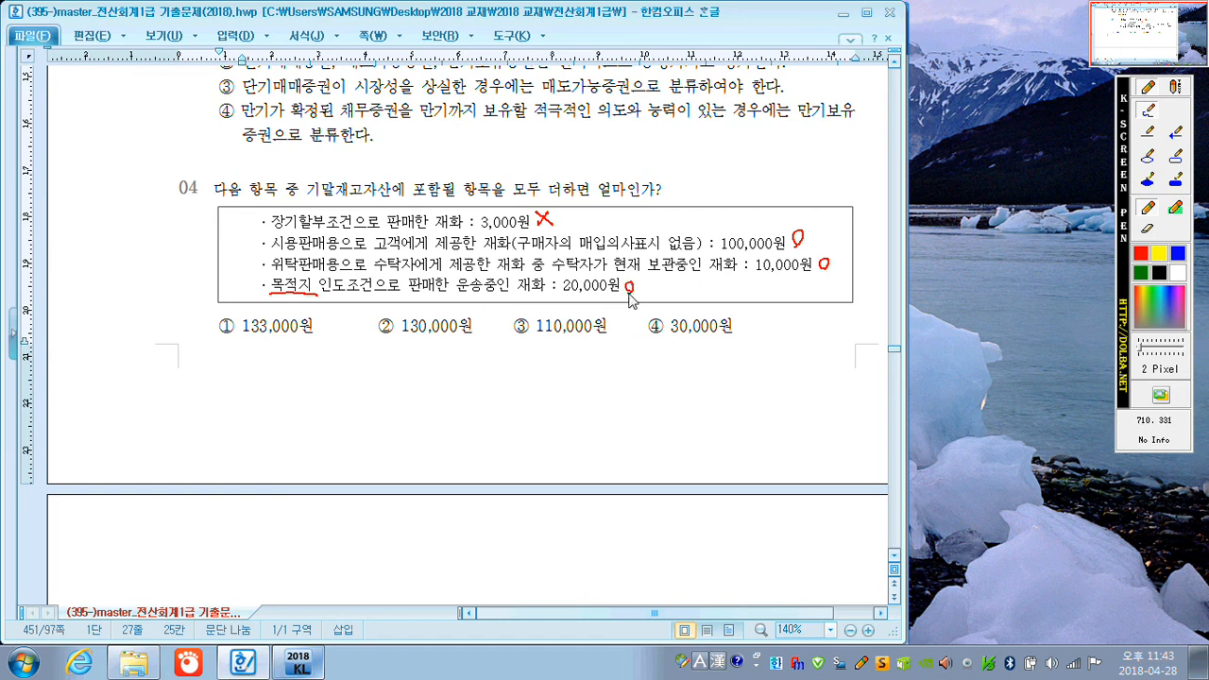
{"action": "mouse_move", "coordinate": [380, 322]}
{"action": "left_mouse_down"}
{"action": "mouse_move", "coordinate": [387, 332]}
{"action": "mouse_move", "coordinate": [407, 309]}
{"action": "left_mouse_up"}
{"action": "key", "text": "Escape"}
On question 05, circle-mark options ①, ② and ④, note 부속명세서 beside 제조원가명세서 and tick answer ③.
{"action": "scroll", "coordinate": [452, 284], "scroll_direction": "down", "scroll_amount": 6}
{"action": "scroll", "coordinate": [446, 329], "scroll_direction": "down", "scroll_amount": 3}
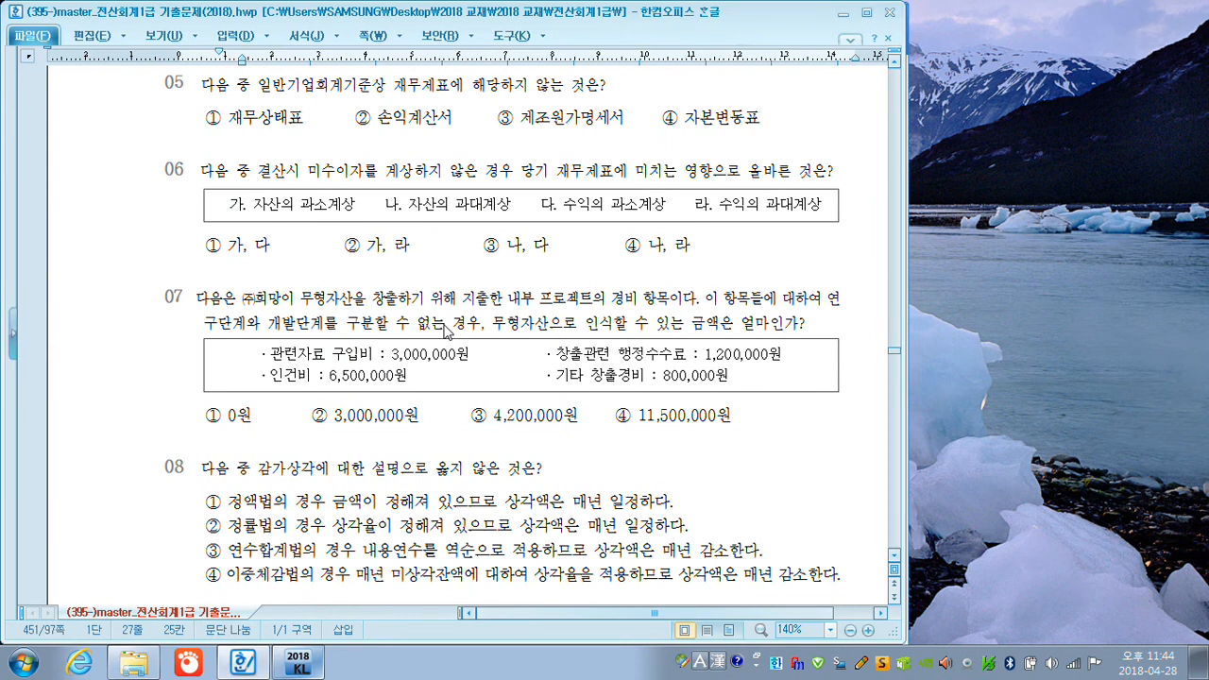
{"action": "key", "text": "F12"}
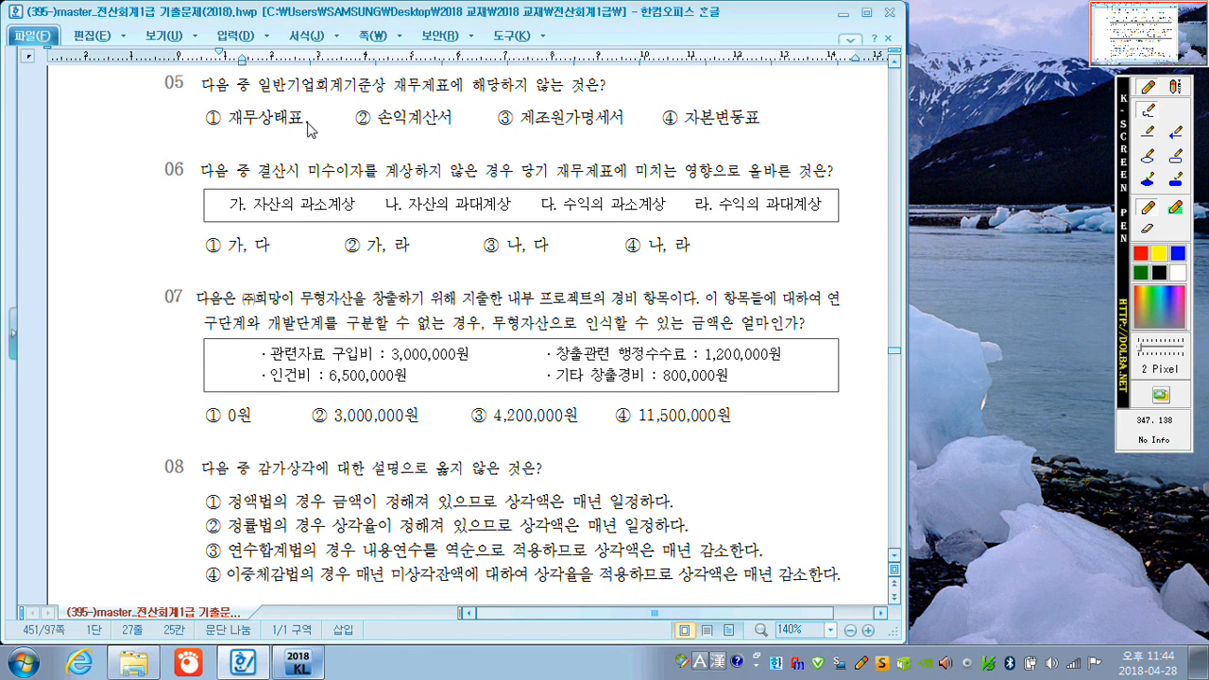
{"action": "left_click_drag", "start_coordinate": [319, 133], "coordinate": [324, 125]}
{"action": "left_click_drag", "start_coordinate": [458, 123], "coordinate": [461, 127]}
{"action": "mouse_move", "coordinate": [610, 102]}
{"action": "left_mouse_down"}
{"action": "mouse_move", "coordinate": [648, 89]}
{"action": "mouse_move", "coordinate": [639, 106]}
{"action": "mouse_move", "coordinate": [661, 96]}
{"action": "mouse_move", "coordinate": [663, 112]}
{"action": "mouse_move", "coordinate": [678, 88]}
{"action": "mouse_move", "coordinate": [690, 99]}
{"action": "mouse_move", "coordinate": [716, 83]}
{"action": "mouse_move", "coordinate": [729, 98]}
{"action": "left_mouse_up"}
{"action": "mouse_move", "coordinate": [498, 111]}
{"action": "left_mouse_down"}
{"action": "mouse_move", "coordinate": [507, 122]}
{"action": "mouse_move", "coordinate": [525, 99]}
{"action": "left_mouse_up"}
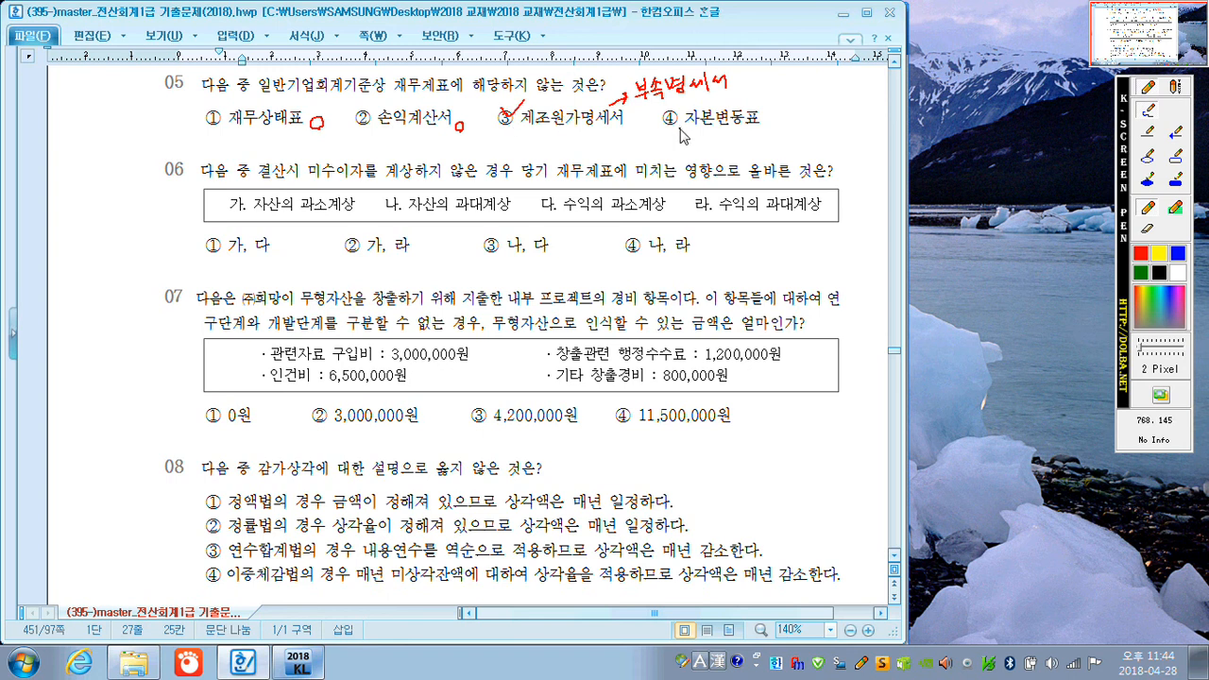
{"action": "left_click_drag", "start_coordinate": [770, 118], "coordinate": [768, 128]}
Beside question 06, write the entry 미수수익 / 이자수익, box 가 and 다, cross out 나 and 라, and tick answer ①.
{"action": "mouse_move", "coordinate": [62, 243]}
{"action": "left_mouse_down"}
{"action": "mouse_move", "coordinate": [98, 243]}
{"action": "mouse_move", "coordinate": [104, 226]}
{"action": "mouse_move", "coordinate": [109, 236]}
{"action": "mouse_move", "coordinate": [225, 189]}
{"action": "mouse_move", "coordinate": [230, 205]}
{"action": "left_mouse_up"}
{"action": "left_click_drag", "start_coordinate": [69, 266], "coordinate": [137, 239]}
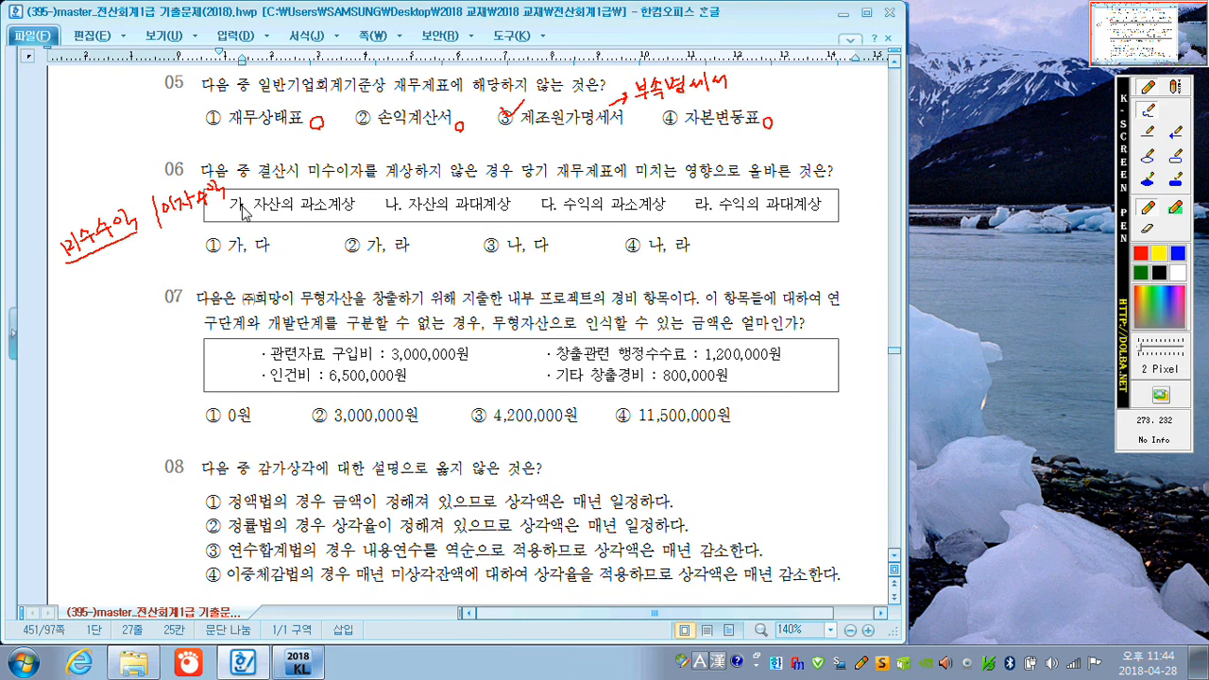
{"action": "left_click_drag", "start_coordinate": [235, 206], "coordinate": [236, 196]}
{"action": "left_click_drag", "start_coordinate": [478, 193], "coordinate": [482, 216]}
{"action": "left_click_drag", "start_coordinate": [555, 221], "coordinate": [557, 223]}
{"action": "left_click_drag", "start_coordinate": [716, 200], "coordinate": [700, 214]}
{"action": "left_click_drag", "start_coordinate": [699, 196], "coordinate": [716, 215]}
{"action": "mouse_move", "coordinate": [208, 244]}
{"action": "left_mouse_down"}
{"action": "mouse_move", "coordinate": [215, 253]}
{"action": "mouse_move", "coordinate": [236, 230]}
{"action": "left_mouse_up"}
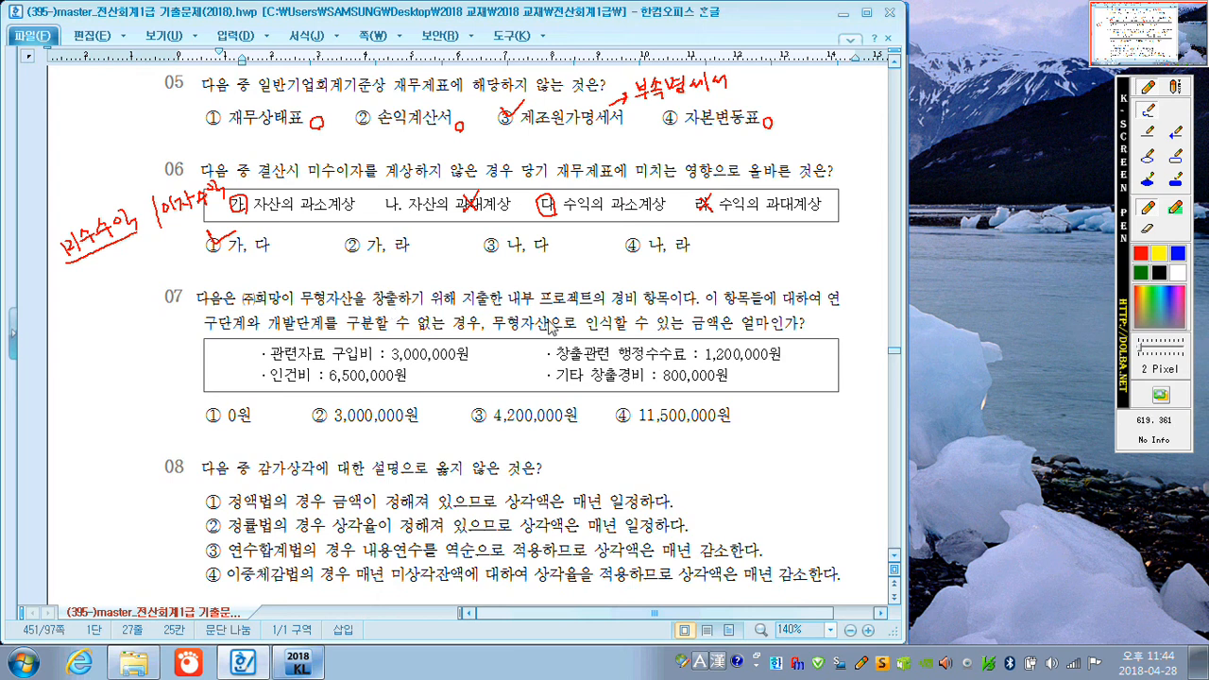
In question 07, underline 프로젝트의 경비 and 연구단계, encircle 구분할 수 없는 경우, and put a check above 연구단계.
{"action": "left_click_drag", "start_coordinate": [542, 312], "coordinate": [632, 312]}
{"action": "left_click_drag", "start_coordinate": [825, 305], "coordinate": [851, 310]}
{"action": "left_click_drag", "start_coordinate": [200, 334], "coordinate": [250, 332]}
{"action": "mouse_move", "coordinate": [408, 338]}
{"action": "left_mouse_down"}
{"action": "mouse_move", "coordinate": [378, 348]}
{"action": "mouse_move", "coordinate": [350, 319]}
{"action": "mouse_move", "coordinate": [485, 322]}
{"action": "mouse_move", "coordinate": [455, 345]}
{"action": "mouse_move", "coordinate": [397, 342]}
{"action": "left_mouse_up"}
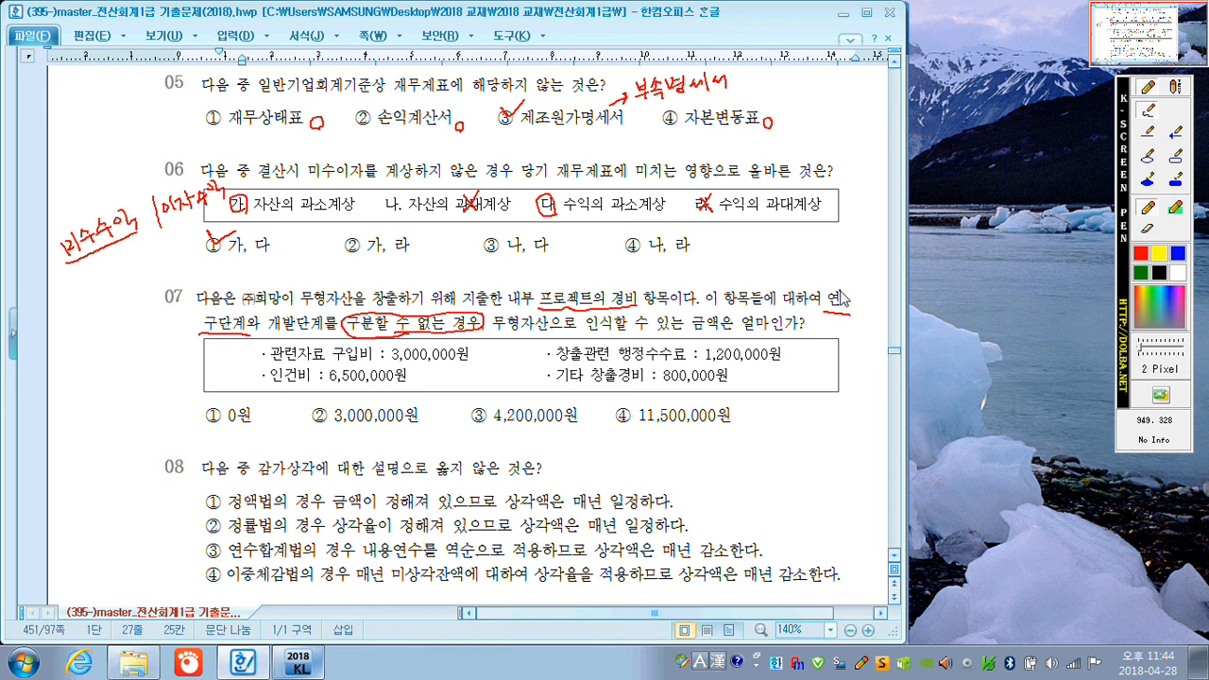
{"action": "left_click_drag", "start_coordinate": [825, 276], "coordinate": [840, 268]}
Tick answer ① of question 07 and add small circle marks after the four expense amounts.
{"action": "mouse_move", "coordinate": [207, 407]}
{"action": "left_mouse_down"}
{"action": "mouse_move", "coordinate": [216, 420]}
{"action": "mouse_move", "coordinate": [232, 396]}
{"action": "left_mouse_up"}
{"action": "left_click_drag", "start_coordinate": [480, 353], "coordinate": [442, 377]}
{"action": "left_click_drag", "start_coordinate": [794, 352], "coordinate": [734, 379]}
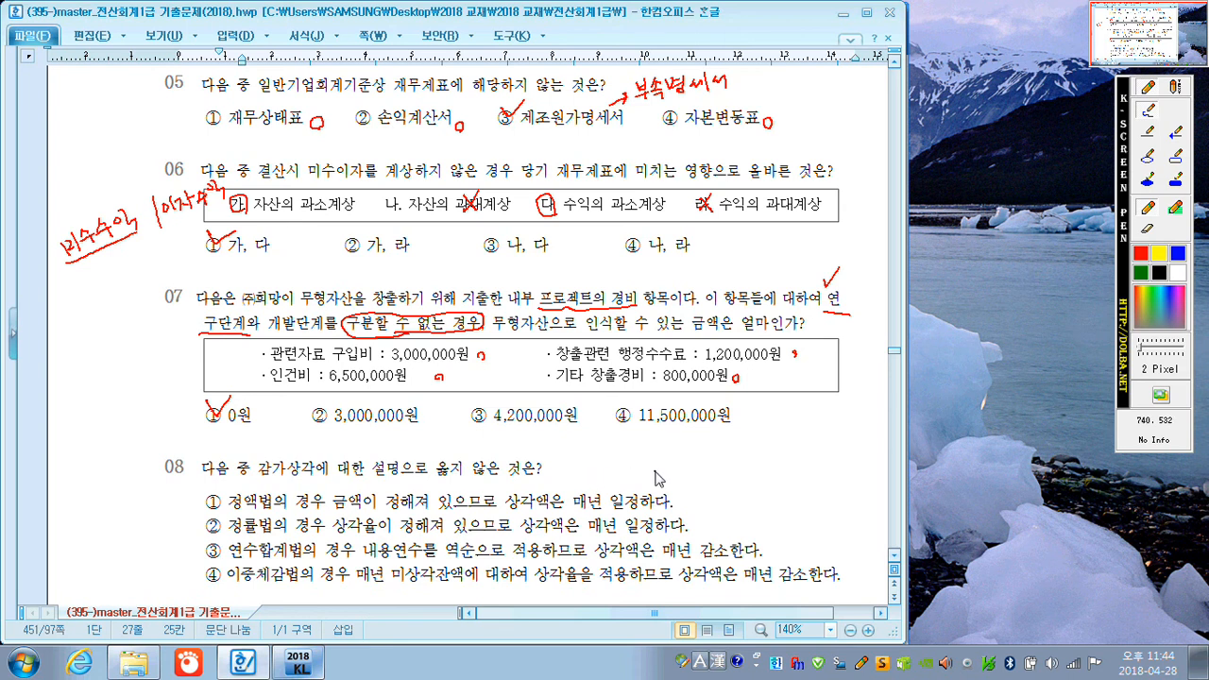
In question 08, underline 상각율 and correct 일정 to 감소 in option ②, tick it, and circle-mark the other three options.
{"action": "left_click_drag", "start_coordinate": [691, 501], "coordinate": [694, 508]}
{"action": "left_click_drag", "start_coordinate": [332, 535], "coordinate": [376, 537]}
{"action": "mouse_move", "coordinate": [635, 526]}
{"action": "left_mouse_down"}
{"action": "mouse_move", "coordinate": [652, 516]}
{"action": "mouse_move", "coordinate": [653, 534]}
{"action": "mouse_move", "coordinate": [709, 522]}
{"action": "mouse_move", "coordinate": [722, 539]}
{"action": "mouse_move", "coordinate": [737, 520]}
{"action": "mouse_move", "coordinate": [742, 531]}
{"action": "mouse_move", "coordinate": [717, 533]}
{"action": "left_mouse_up"}
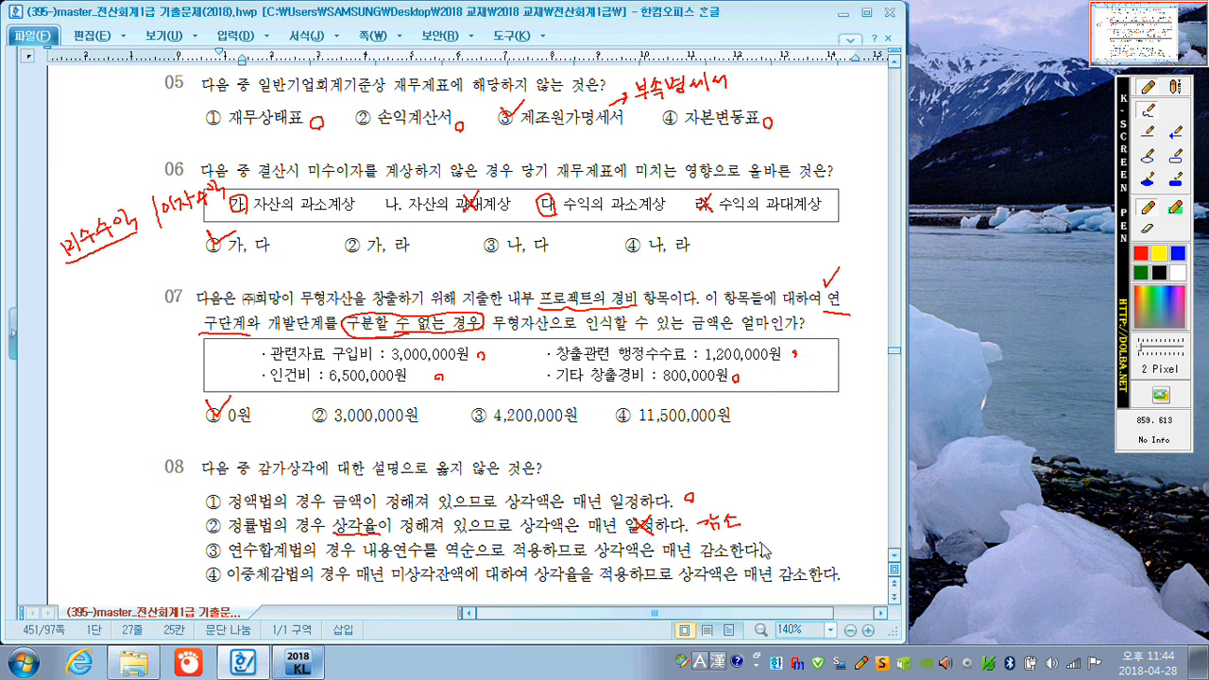
{"action": "left_click_drag", "start_coordinate": [777, 552], "coordinate": [775, 548]}
{"action": "left_click_drag", "start_coordinate": [853, 570], "coordinate": [854, 571]}
{"action": "left_click_drag", "start_coordinate": [206, 520], "coordinate": [236, 507]}
{"action": "key", "text": "Escape"}
On question 09, circle-mark options ① to ③, underline 배부순서, cross out 않는 in option ④ and tick ④ as the answer.
{"action": "scroll", "coordinate": [312, 406], "scroll_direction": "down", "scroll_amount": 5}
{"action": "scroll", "coordinate": [318, 431], "scroll_direction": "down", "scroll_amount": 2}
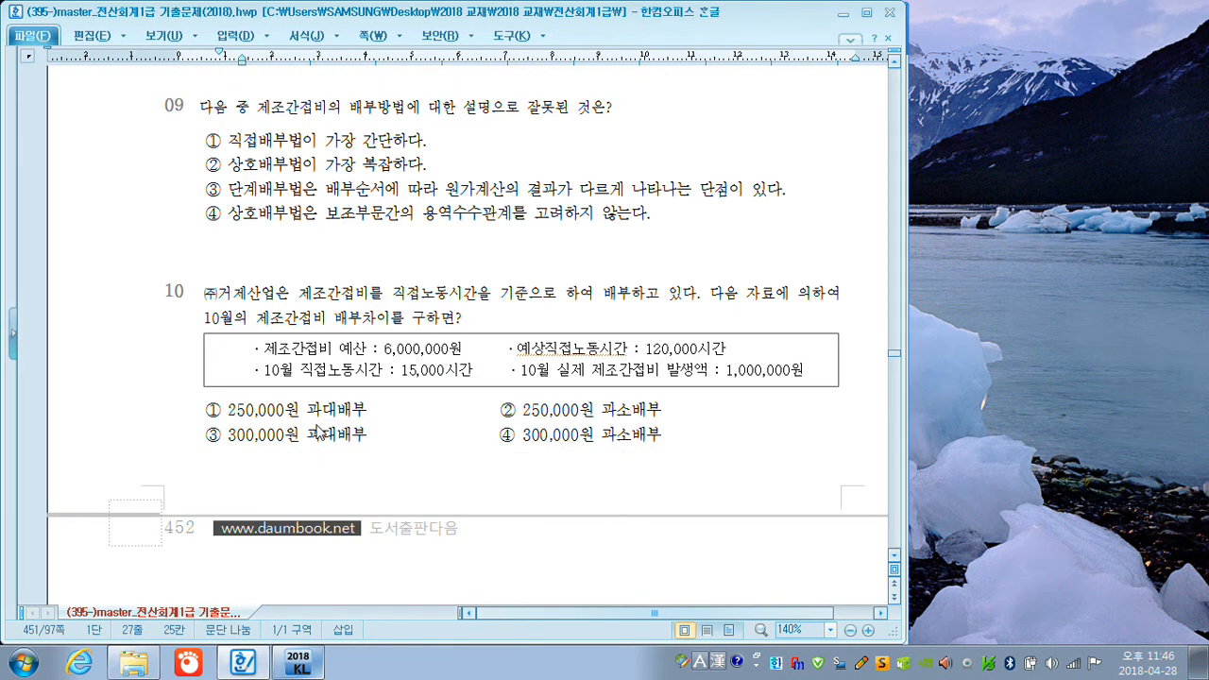
{"action": "key", "text": "F12"}
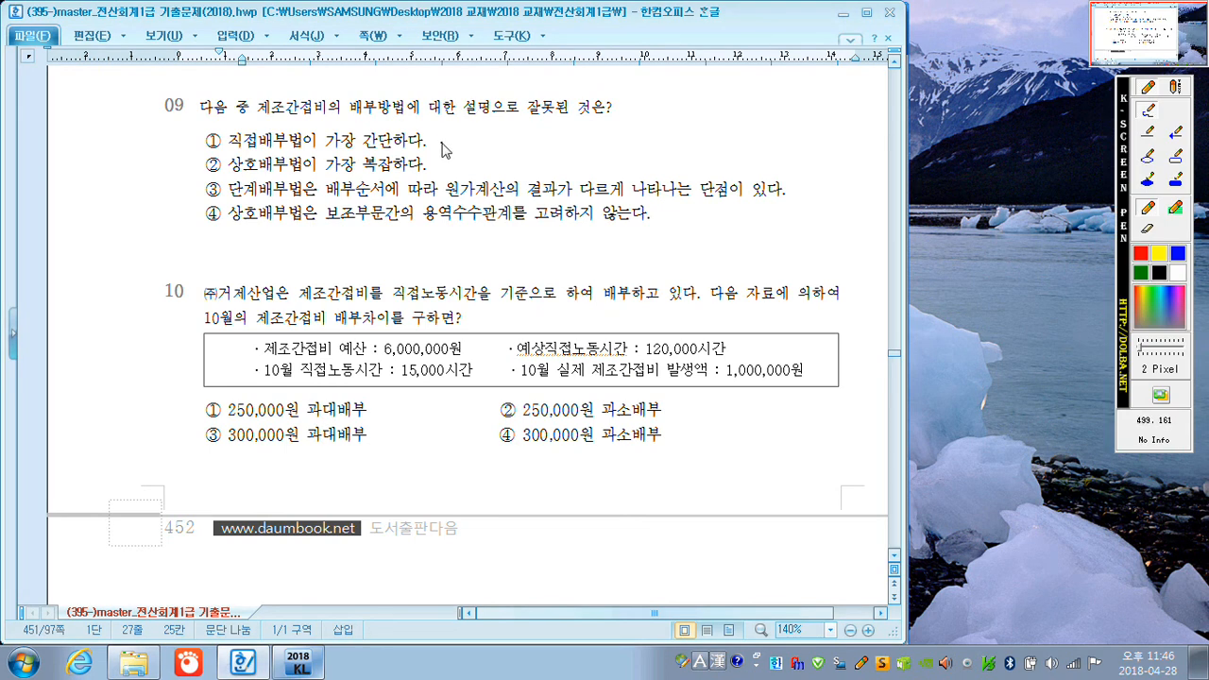
{"action": "left_click_drag", "start_coordinate": [436, 133], "coordinate": [438, 145]}
{"action": "left_click_drag", "start_coordinate": [438, 160], "coordinate": [439, 170]}
{"action": "left_click_drag", "start_coordinate": [326, 199], "coordinate": [389, 196]}
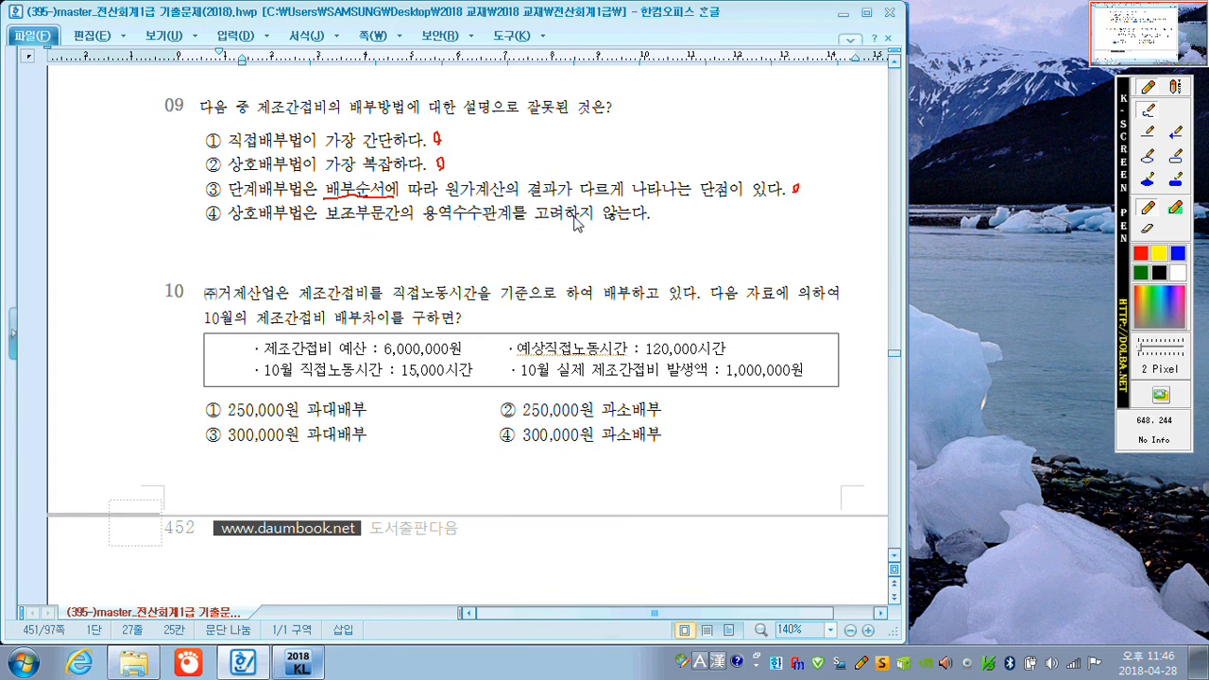
{"action": "mouse_move", "coordinate": [624, 211]}
{"action": "left_mouse_down"}
{"action": "mouse_move", "coordinate": [607, 219]}
{"action": "mouse_move", "coordinate": [629, 223]}
{"action": "left_mouse_up"}
{"action": "mouse_move", "coordinate": [205, 205]}
{"action": "left_mouse_down"}
{"action": "mouse_move", "coordinate": [215, 222]}
{"action": "mouse_move", "coordinate": [233, 201]}
{"action": "left_mouse_up"}
In question 10, write the allocation rate calculation with a division sign and a circled 50, and multiply 15,000시간 by 50 for 750,000.
{"action": "left_click_drag", "start_coordinate": [484, 348], "coordinate": [501, 351]}
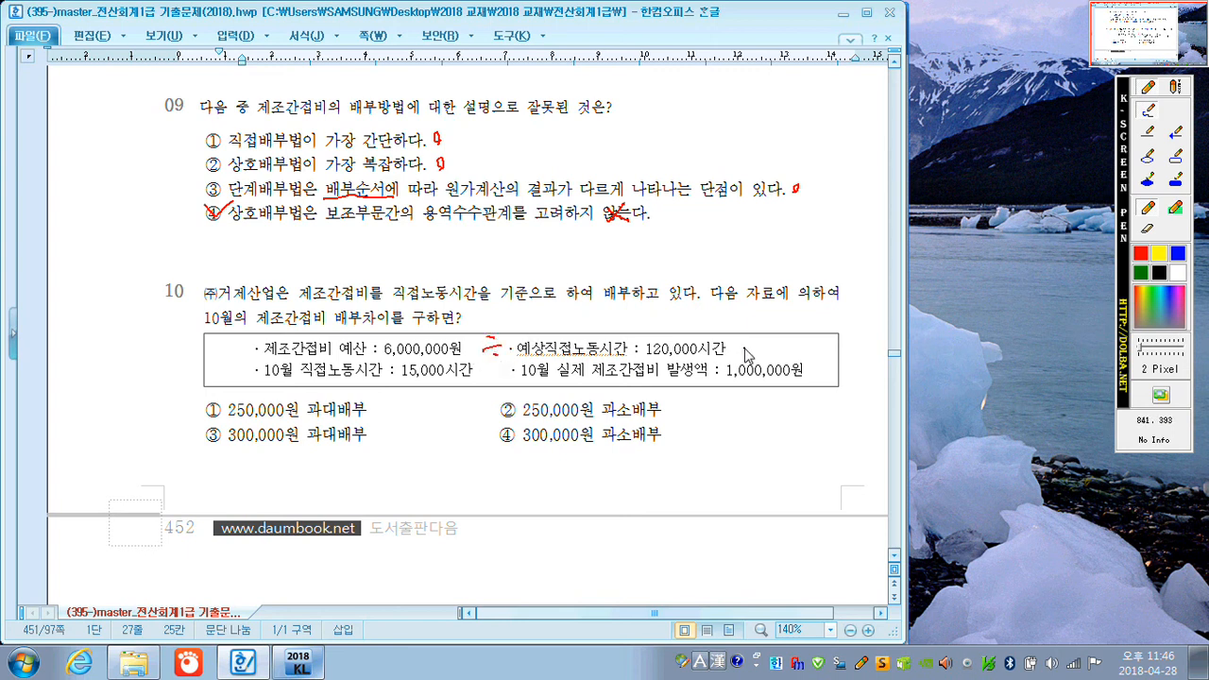
{"action": "left_click_drag", "start_coordinate": [743, 339], "coordinate": [754, 337]}
{"action": "mouse_move", "coordinate": [744, 345]}
{"action": "left_mouse_down"}
{"action": "mouse_move", "coordinate": [790, 333]}
{"action": "mouse_move", "coordinate": [805, 348]}
{"action": "mouse_move", "coordinate": [769, 342]}
{"action": "mouse_move", "coordinate": [795, 323]}
{"action": "mouse_move", "coordinate": [805, 342]}
{"action": "left_mouse_up"}
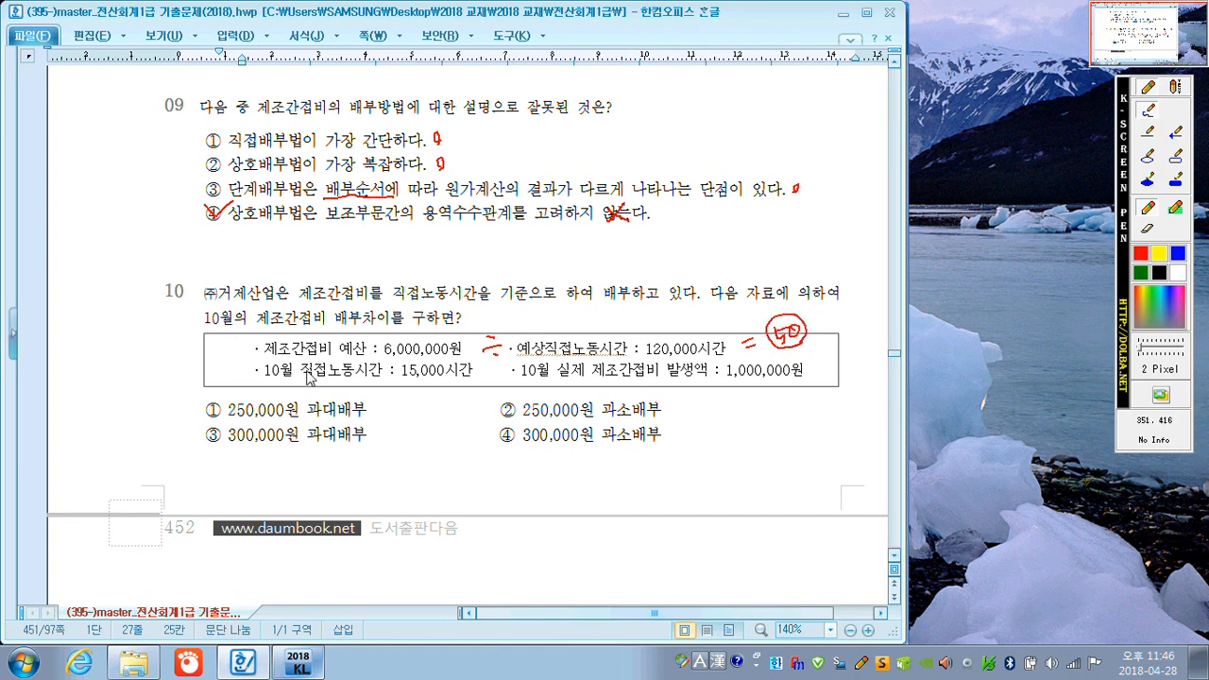
{"action": "mouse_move", "coordinate": [417, 378]}
{"action": "left_mouse_down"}
{"action": "mouse_move", "coordinate": [427, 389]}
{"action": "mouse_move", "coordinate": [473, 382]}
{"action": "mouse_move", "coordinate": [430, 425]}
{"action": "mouse_move", "coordinate": [479, 399]}
{"action": "left_mouse_up"}
{"action": "mouse_move", "coordinate": [418, 437]}
{"action": "left_mouse_down"}
{"action": "mouse_move", "coordinate": [412, 450]}
{"action": "mouse_move", "coordinate": [457, 439]}
{"action": "left_mouse_up"}
Underline 발생액 and 1,000,000원 in question 10, tick answer ② and close the pen overlay.
{"action": "left_click_drag", "start_coordinate": [665, 378], "coordinate": [799, 376]}
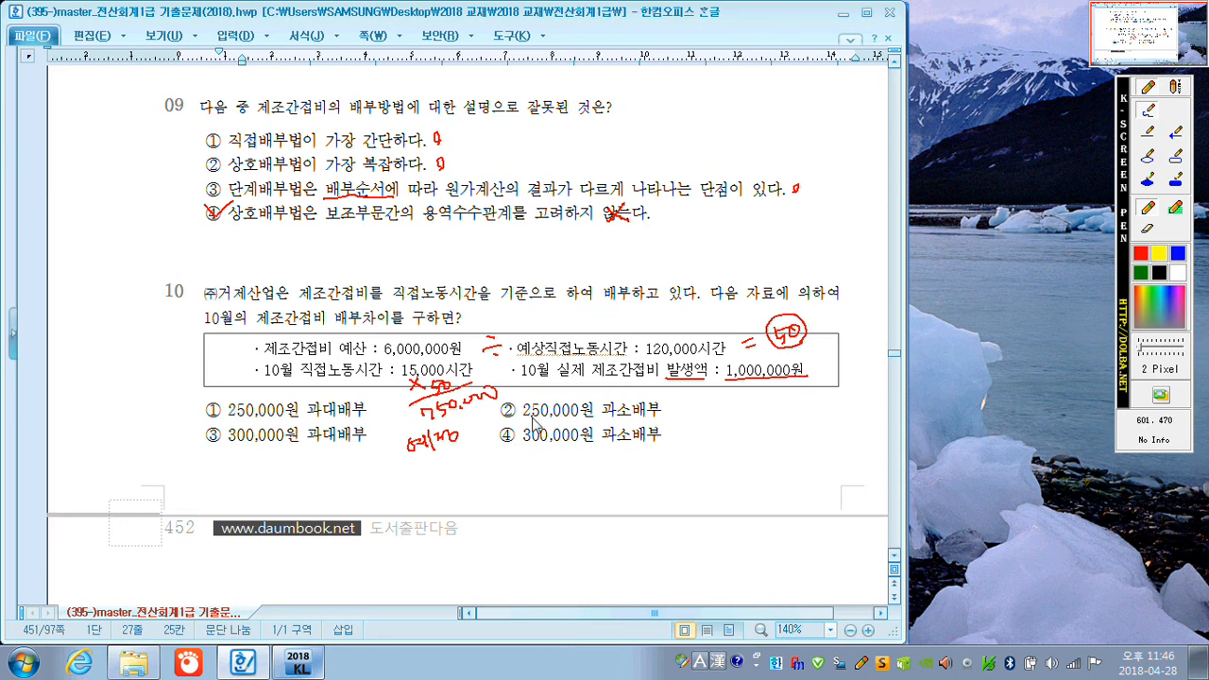
{"action": "mouse_move", "coordinate": [507, 408]}
{"action": "left_mouse_down"}
{"action": "mouse_move", "coordinate": [512, 420]}
{"action": "mouse_move", "coordinate": [534, 385]}
{"action": "left_mouse_up"}
{"action": "key", "text": "Escape"}
Beside question 11, draw a T-account, encircle 기초재공품 500,000원, and list 500,000, 5,000,000, 1,500,000 and 7,000,000 on its debit side, totalling 14,000,000.
{"action": "scroll", "coordinate": [604, 331], "scroll_direction": "down", "scroll_amount": 10}
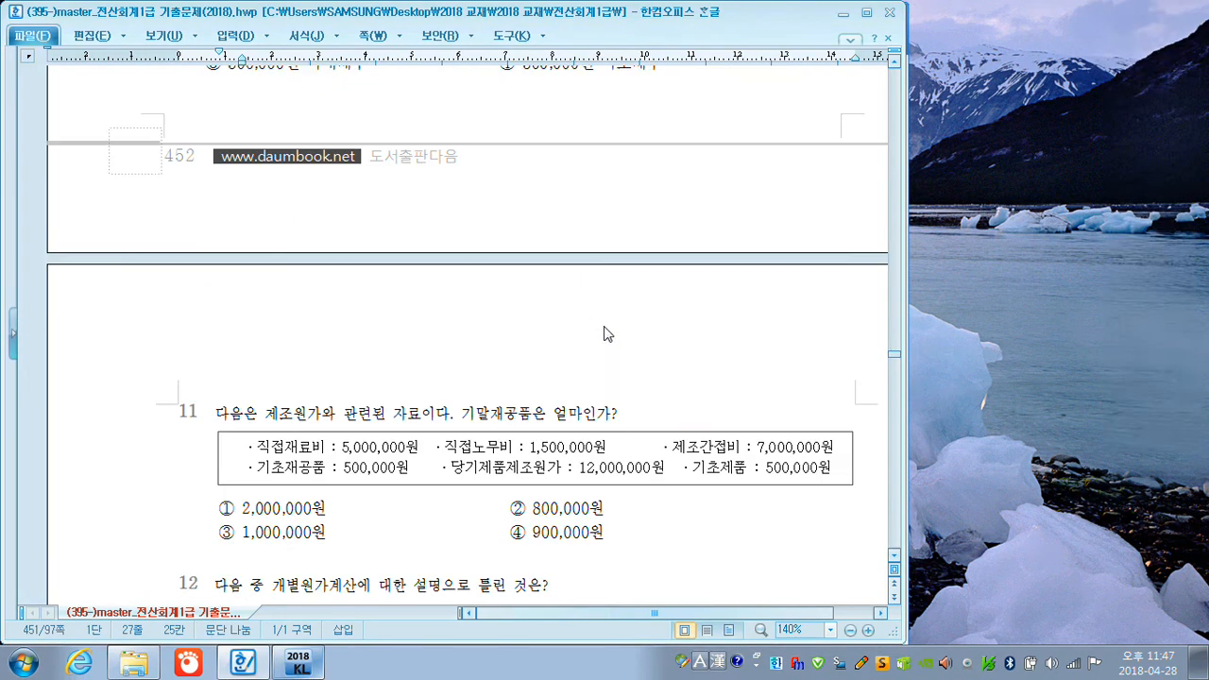
{"action": "scroll", "coordinate": [608, 335], "scroll_direction": "down", "scroll_amount": 2}
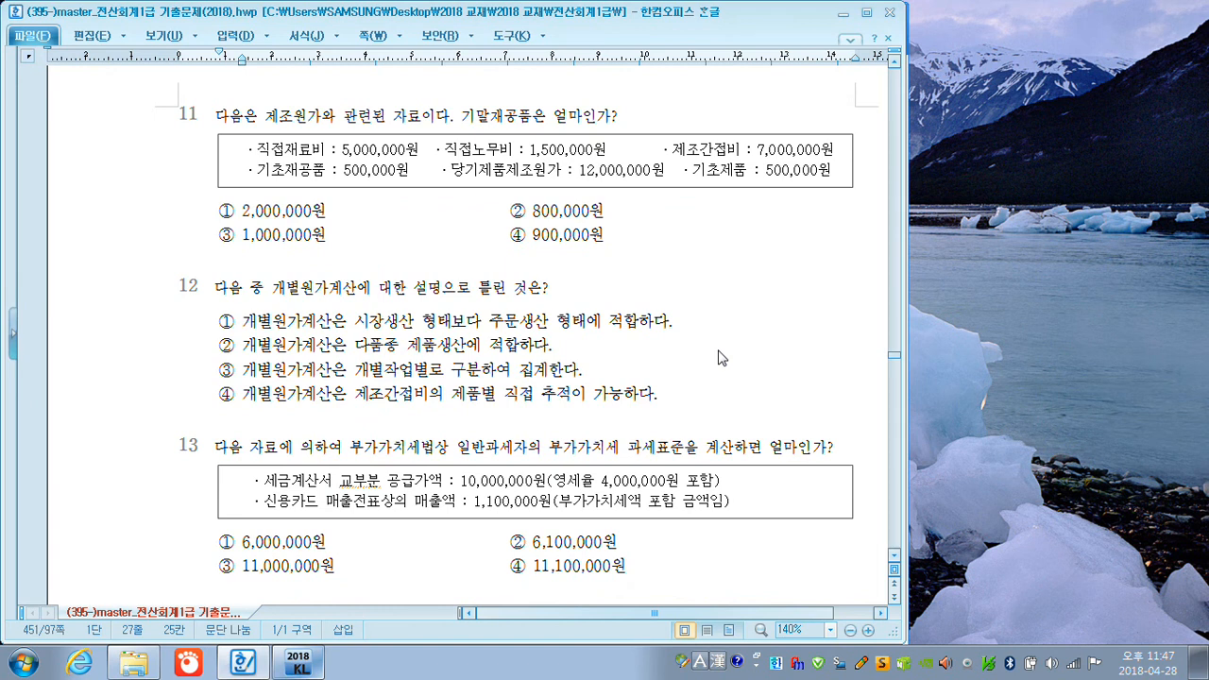
{"action": "key", "text": "ctrl+F12"}
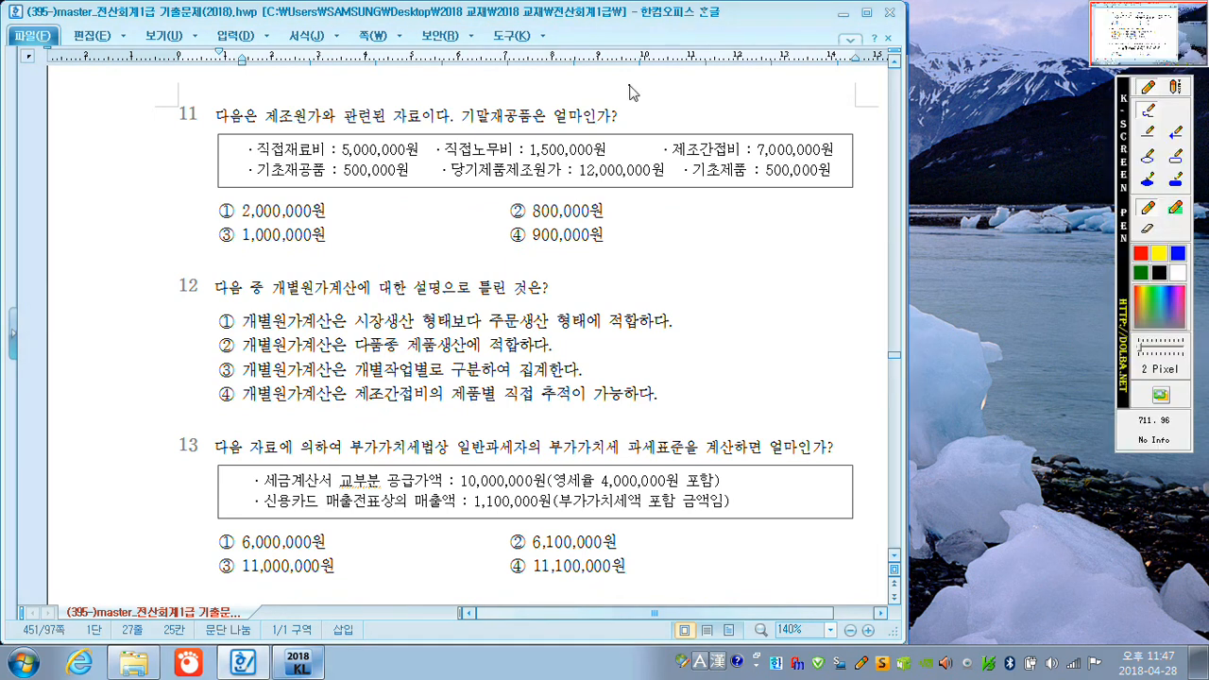
{"action": "left_click_drag", "start_coordinate": [633, 214], "coordinate": [851, 207]}
{"action": "left_click_drag", "start_coordinate": [740, 217], "coordinate": [751, 299]}
{"action": "mouse_move", "coordinate": [393, 179]}
{"action": "left_mouse_down"}
{"action": "mouse_move", "coordinate": [342, 179]}
{"action": "mouse_move", "coordinate": [408, 162]}
{"action": "mouse_move", "coordinate": [416, 182]}
{"action": "left_mouse_up"}
{"action": "mouse_move", "coordinate": [673, 225]}
{"action": "left_mouse_down"}
{"action": "mouse_move", "coordinate": [670, 238]}
{"action": "mouse_move", "coordinate": [733, 227]}
{"action": "left_mouse_up"}
{"action": "mouse_move", "coordinate": [614, 263]}
{"action": "left_mouse_down"}
{"action": "mouse_move", "coordinate": [637, 276]}
{"action": "mouse_move", "coordinate": [667, 265]}
{"action": "mouse_move", "coordinate": [676, 278]}
{"action": "mouse_move", "coordinate": [682, 262]}
{"action": "mouse_move", "coordinate": [743, 248]}
{"action": "left_mouse_up"}
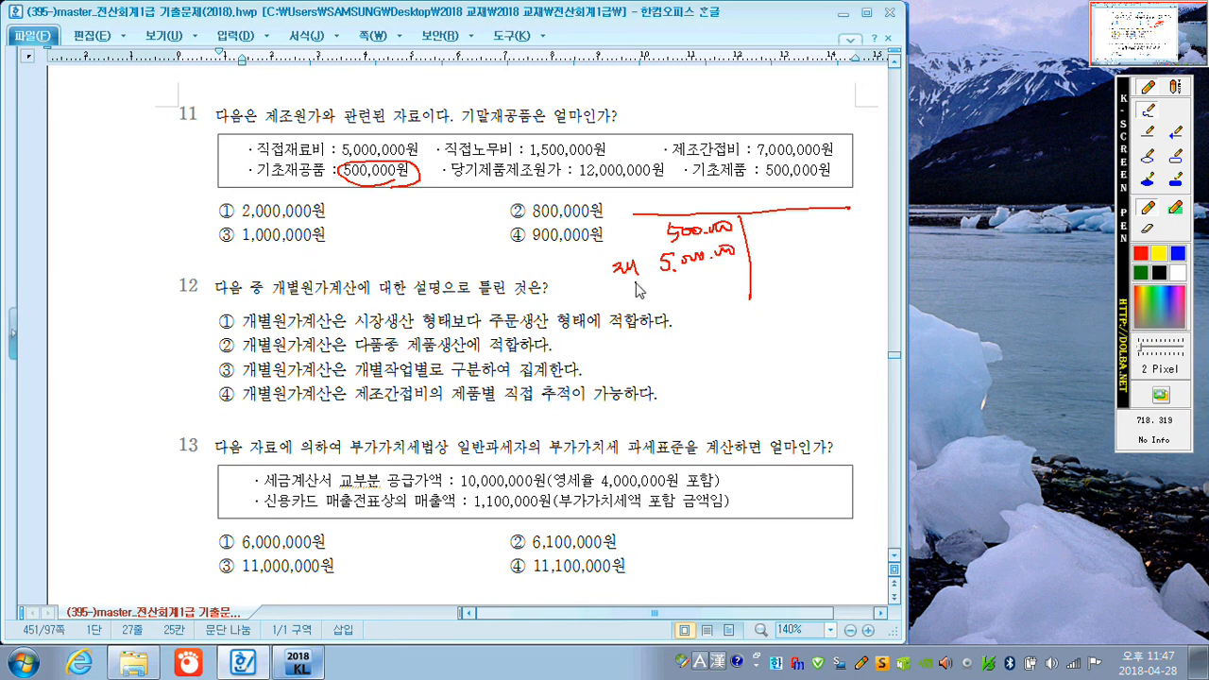
{"action": "left_click_drag", "start_coordinate": [634, 289], "coordinate": [742, 273]}
{"action": "mouse_move", "coordinate": [640, 308]}
{"action": "left_mouse_down"}
{"action": "mouse_move", "coordinate": [705, 315]}
{"action": "mouse_move", "coordinate": [730, 296]}
{"action": "mouse_move", "coordinate": [753, 300]}
{"action": "mouse_move", "coordinate": [695, 319]}
{"action": "mouse_move", "coordinate": [701, 354]}
{"action": "mouse_move", "coordinate": [782, 327]}
{"action": "left_mouse_up"}
Underline 12,000,000원, write 제품 12,000,000 and 2,000,000 on the T-account's credit side, tick answer ①, and encircle 기말재공품 in question 11.
{"action": "left_click_drag", "start_coordinate": [581, 177], "coordinate": [661, 176]}
{"action": "mouse_move", "coordinate": [754, 224]}
{"action": "left_mouse_down"}
{"action": "mouse_move", "coordinate": [758, 236]}
{"action": "mouse_move", "coordinate": [818, 248]}
{"action": "mouse_move", "coordinate": [883, 212]}
{"action": "left_mouse_up"}
{"action": "mouse_move", "coordinate": [818, 265]}
{"action": "left_mouse_down"}
{"action": "mouse_move", "coordinate": [846, 268]}
{"action": "mouse_move", "coordinate": [893, 248]}
{"action": "left_mouse_up"}
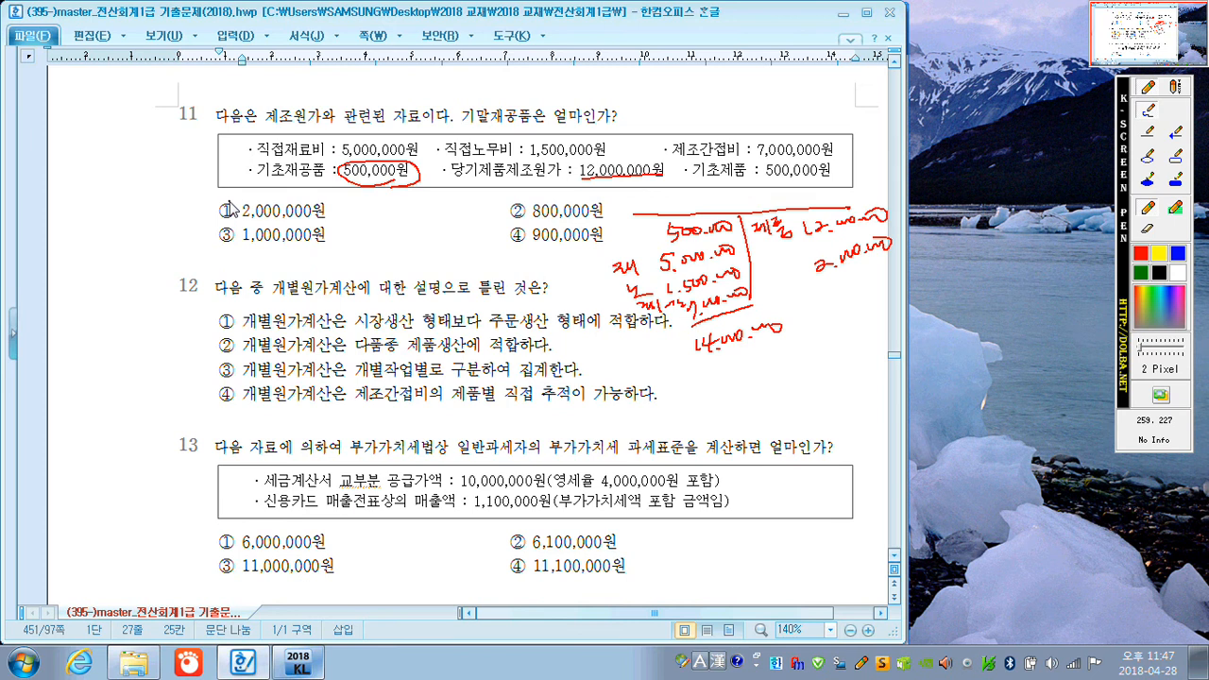
{"action": "left_click_drag", "start_coordinate": [223, 200], "coordinate": [247, 184]}
{"action": "mouse_move", "coordinate": [507, 137]}
{"action": "left_mouse_down"}
{"action": "mouse_move", "coordinate": [459, 102]}
{"action": "mouse_move", "coordinate": [511, 140]}
{"action": "left_mouse_up"}
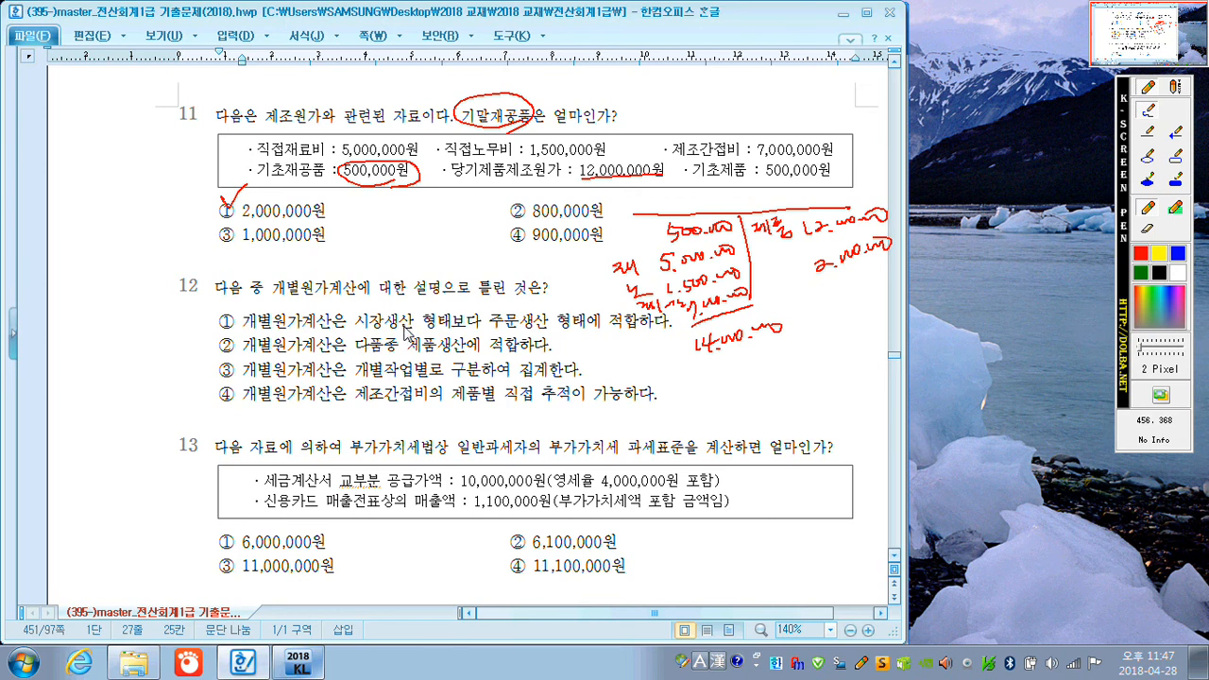
In question 12, encircle 주문생산, mark ② and ③ with small circles, underline 제조간접비의, cross out 가능 and tick answer ④.
{"action": "mouse_move", "coordinate": [548, 324]}
{"action": "left_mouse_down"}
{"action": "mouse_move", "coordinate": [501, 333]}
{"action": "mouse_move", "coordinate": [545, 308]}
{"action": "mouse_move", "coordinate": [576, 327]}
{"action": "left_mouse_up"}
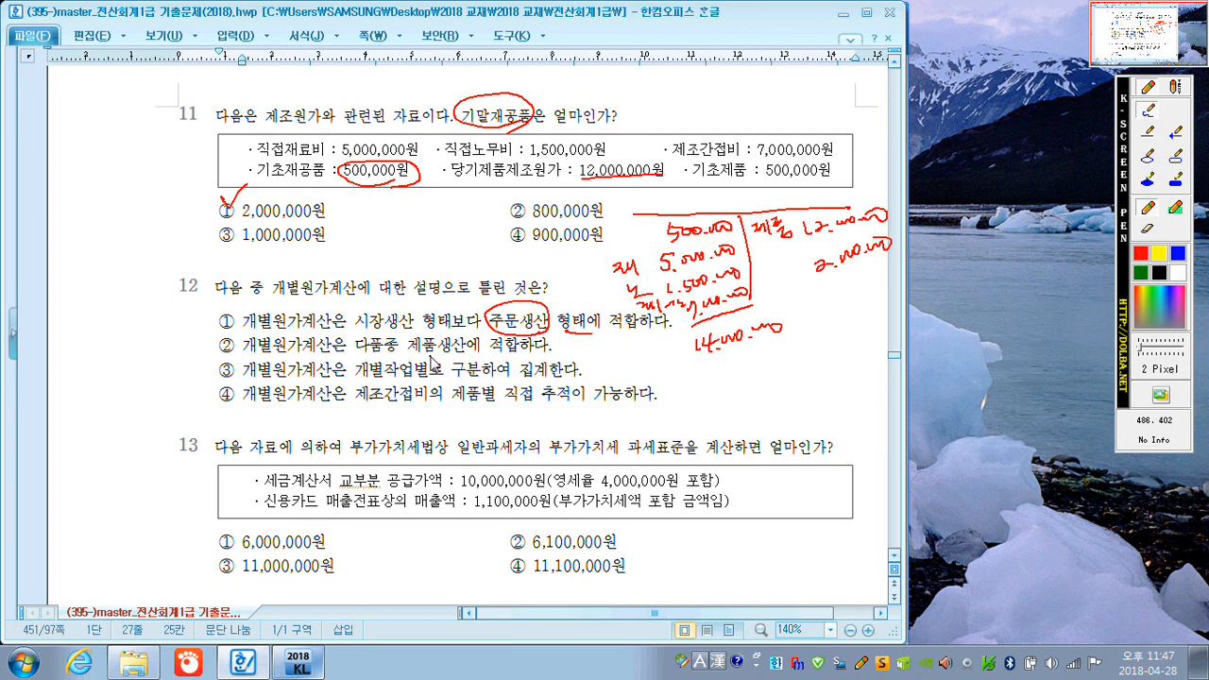
{"action": "left_click_drag", "start_coordinate": [567, 345], "coordinate": [562, 356]}
{"action": "mouse_move", "coordinate": [599, 367]}
{"action": "left_mouse_down"}
{"action": "mouse_move", "coordinate": [588, 370]}
{"action": "mouse_move", "coordinate": [595, 382]}
{"action": "left_mouse_up"}
{"action": "left_click_drag", "start_coordinate": [360, 402], "coordinate": [445, 406]}
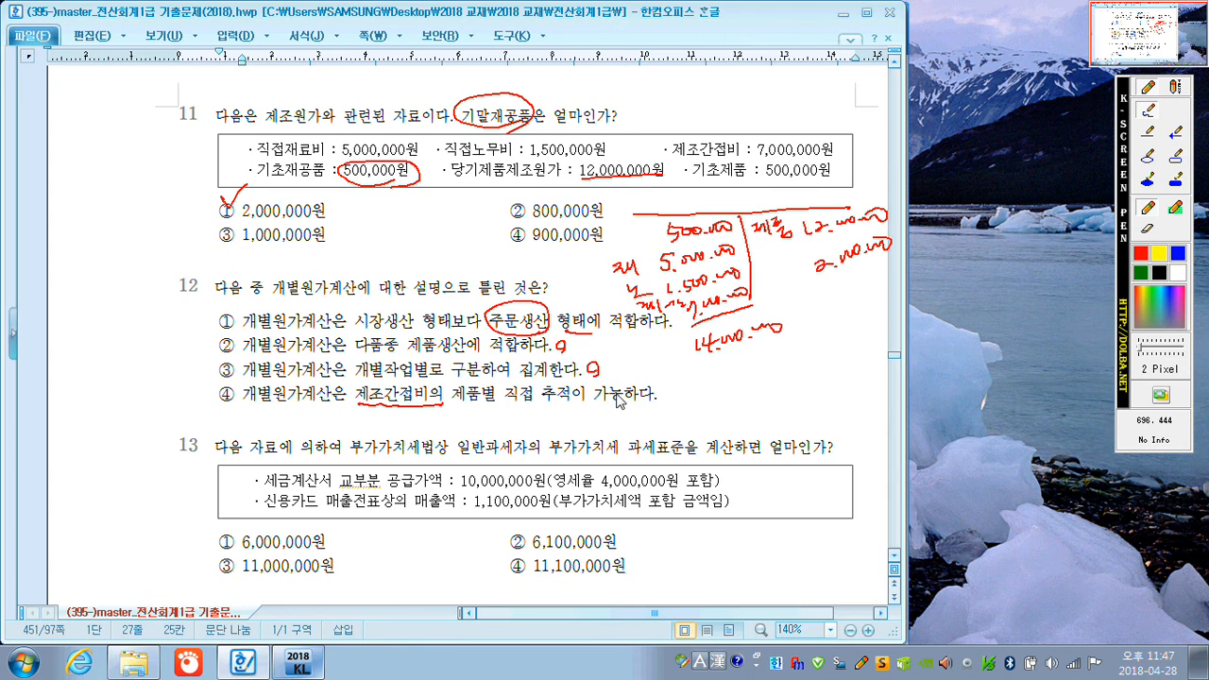
{"action": "left_click_drag", "start_coordinate": [615, 384], "coordinate": [594, 401]}
{"action": "left_click_drag", "start_coordinate": [595, 388], "coordinate": [630, 402]}
{"action": "mouse_move", "coordinate": [211, 384]}
{"action": "left_mouse_down"}
{"action": "mouse_move", "coordinate": [224, 396]}
{"action": "mouse_move", "coordinate": [238, 377]}
{"action": "left_mouse_up"}
In question 13, encircle 과세표준, 10,000,000 and 포함, underline 4,000,000원 and 부가가치세액, and tick answer ③.
{"action": "mouse_move", "coordinate": [680, 463]}
{"action": "left_mouse_down"}
{"action": "mouse_move", "coordinate": [647, 473]}
{"action": "mouse_move", "coordinate": [631, 440]}
{"action": "mouse_move", "coordinate": [688, 433]}
{"action": "mouse_move", "coordinate": [672, 461]}
{"action": "left_mouse_up"}
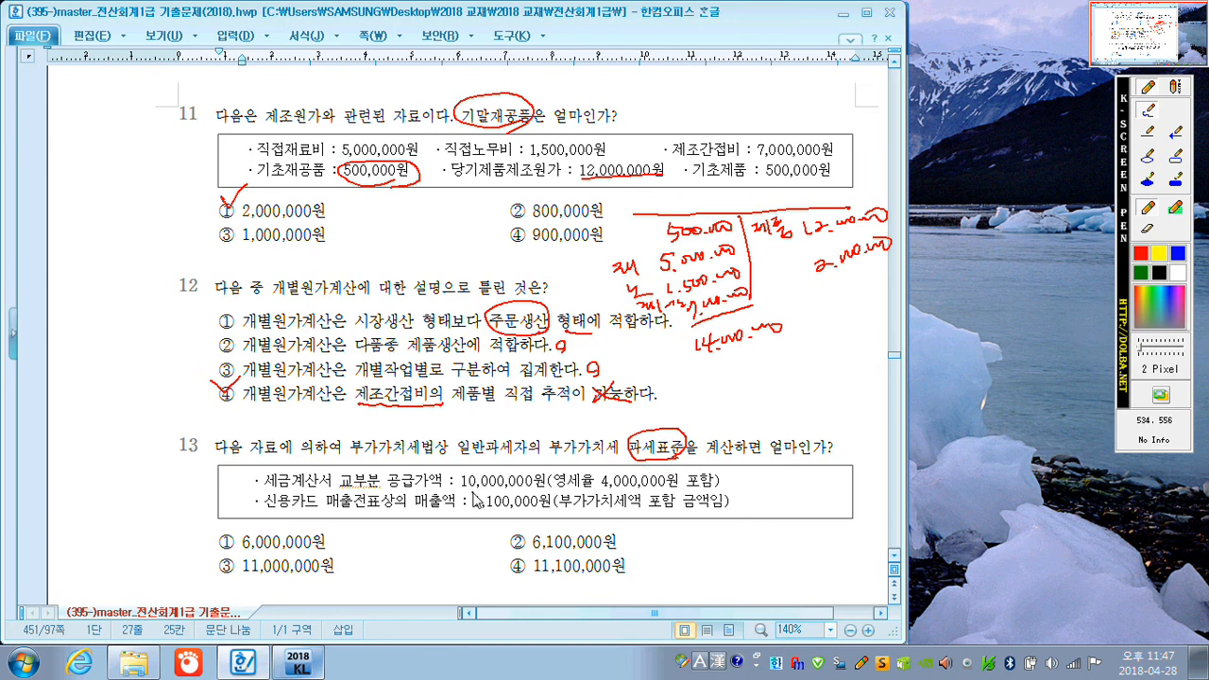
{"action": "mouse_move", "coordinate": [600, 489]}
{"action": "left_mouse_down"}
{"action": "mouse_move", "coordinate": [704, 492]}
{"action": "mouse_move", "coordinate": [688, 477]}
{"action": "mouse_move", "coordinate": [716, 481]}
{"action": "left_mouse_up"}
{"action": "mouse_move", "coordinate": [484, 491]}
{"action": "left_mouse_down"}
{"action": "mouse_move", "coordinate": [478, 500]}
{"action": "mouse_move", "coordinate": [465, 467]}
{"action": "mouse_move", "coordinate": [548, 472]}
{"action": "mouse_move", "coordinate": [482, 492]}
{"action": "left_mouse_up"}
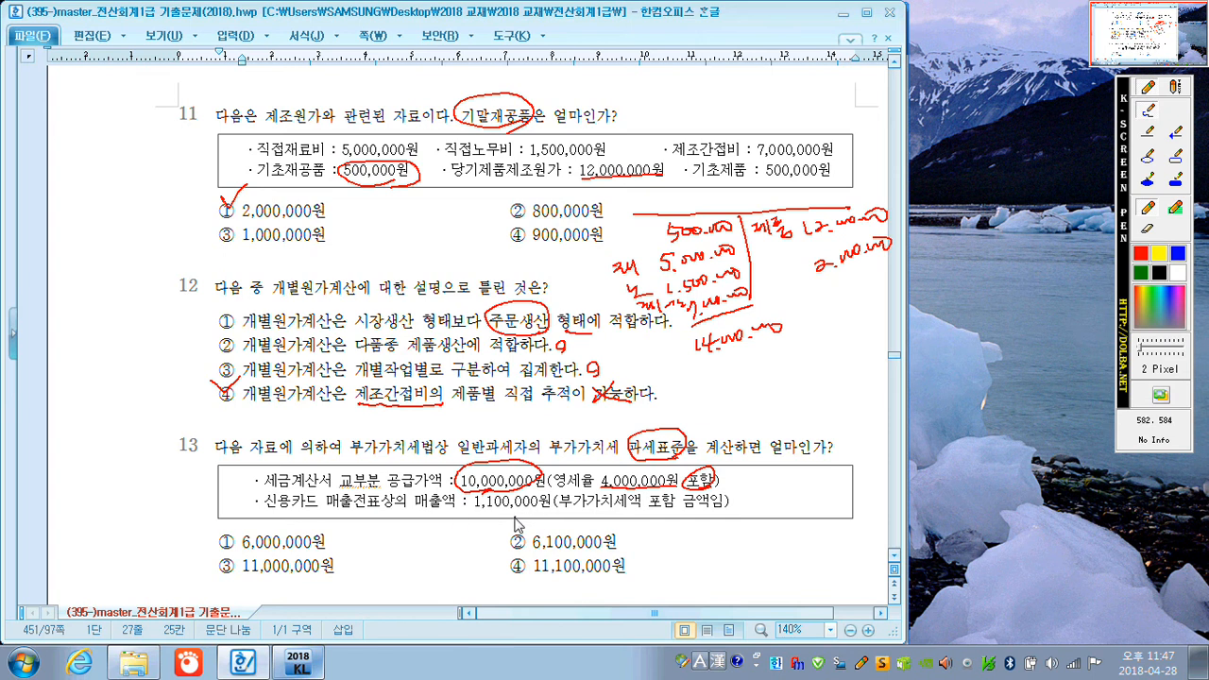
{"action": "left_click_drag", "start_coordinate": [573, 516], "coordinate": [639, 509]}
{"action": "left_click_drag", "start_coordinate": [489, 515], "coordinate": [493, 506]}
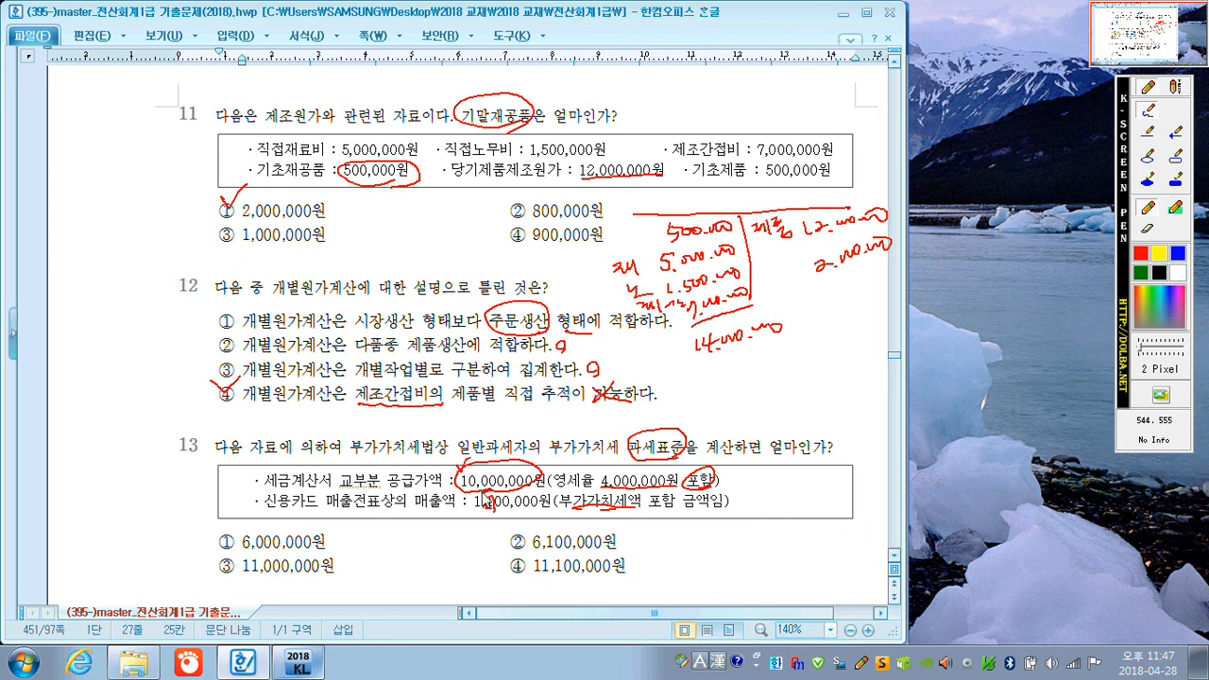
{"action": "mouse_move", "coordinate": [218, 557]}
{"action": "left_mouse_down"}
{"action": "mouse_move", "coordinate": [228, 573]}
{"action": "mouse_move", "coordinate": [244, 548]}
{"action": "left_mouse_up"}
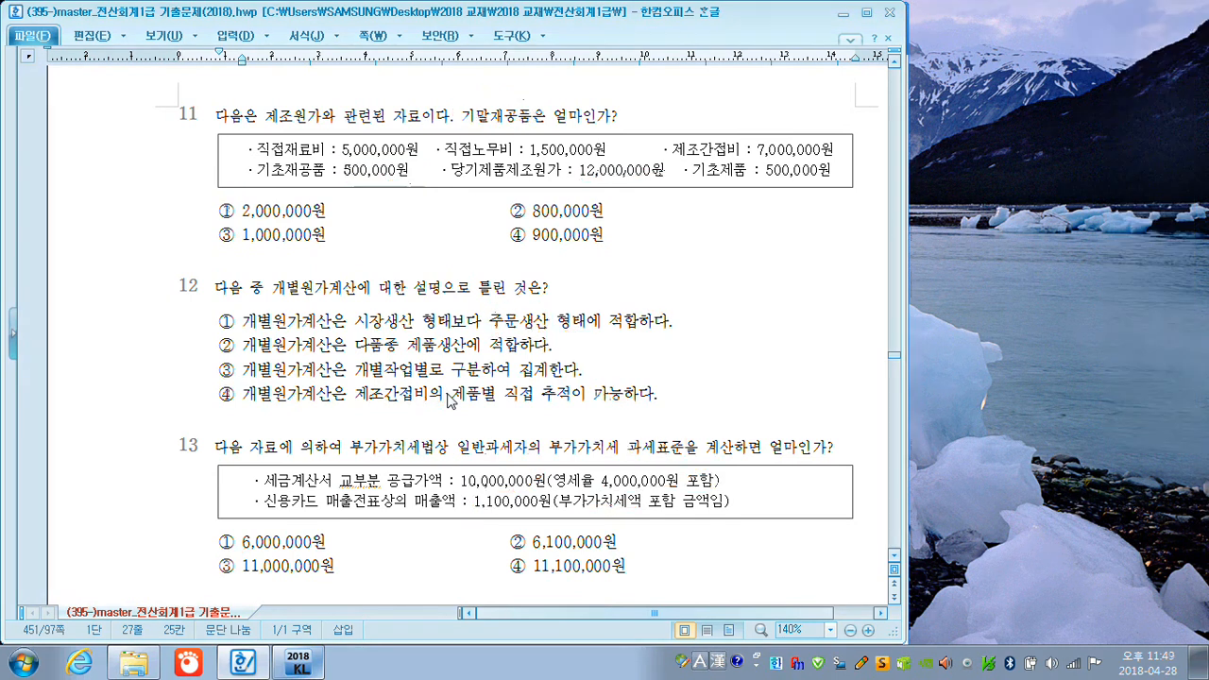
In question 14, encircle 역무 with an arrow to 용역, underline 영리이든 비영리 and 일시적·우발적, and mark ①, ② and ③ with small circles.
{"action": "scroll", "coordinate": [433, 436], "scroll_direction": "down", "scroll_amount": 5}
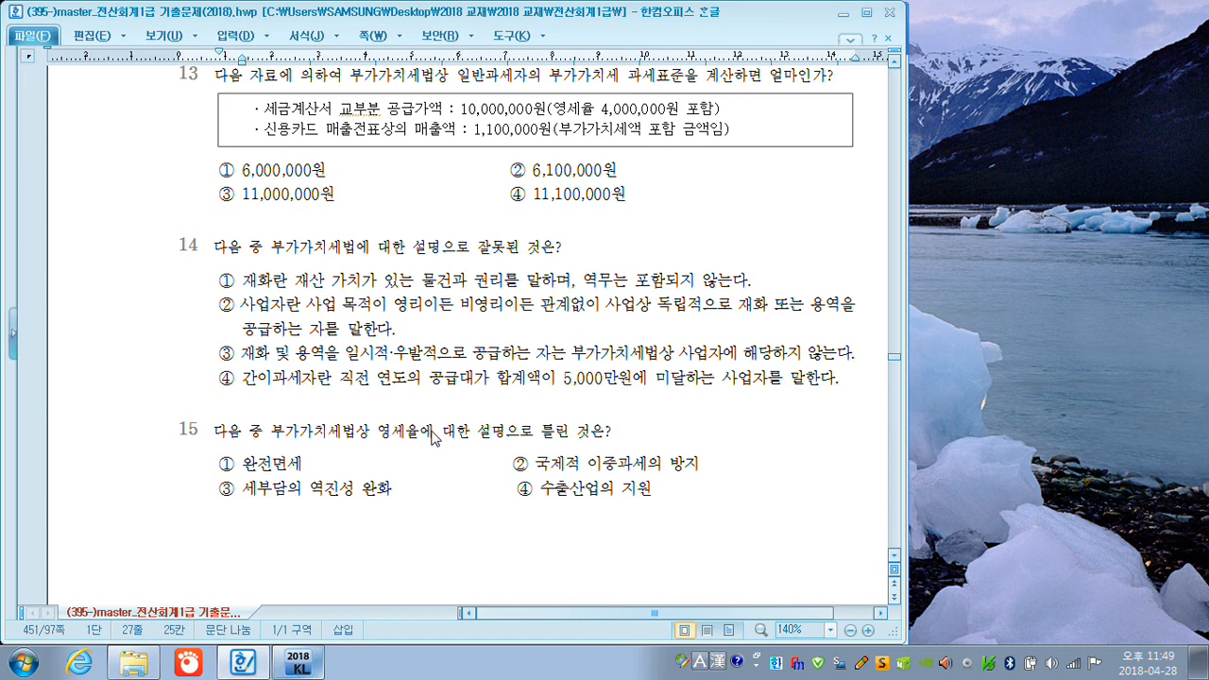
{"action": "key", "text": "F12"}
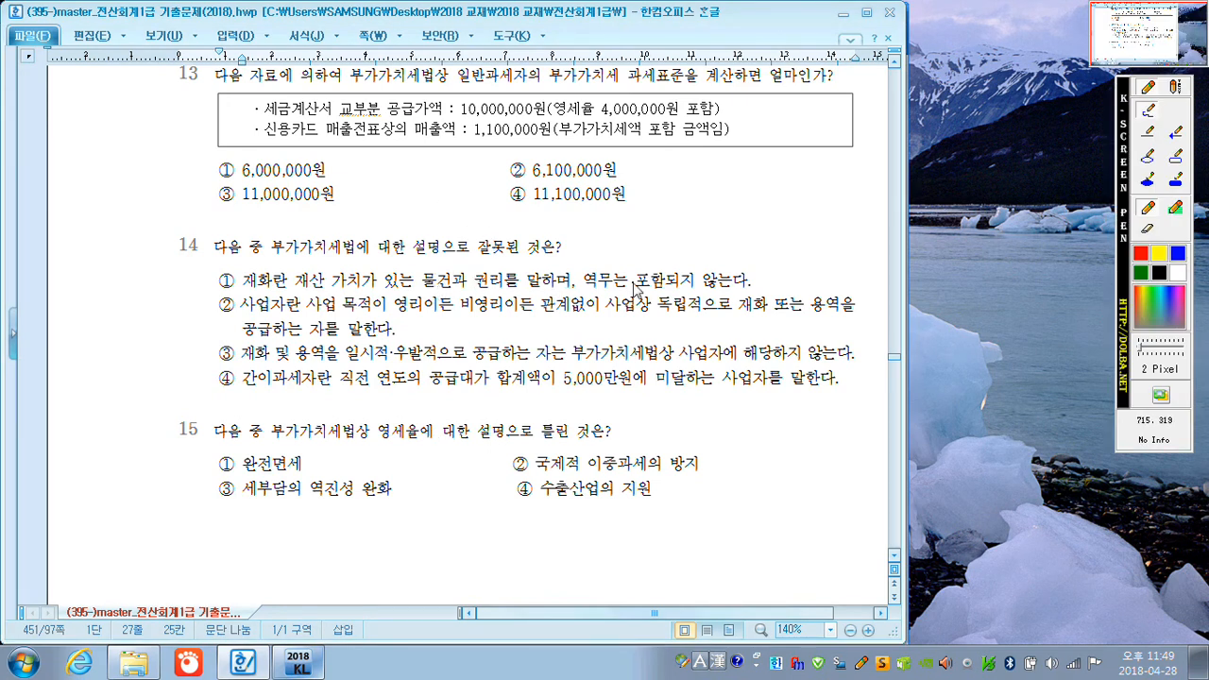
{"action": "mouse_move", "coordinate": [612, 299]}
{"action": "left_mouse_down"}
{"action": "mouse_move", "coordinate": [580, 282]}
{"action": "mouse_move", "coordinate": [612, 279]}
{"action": "mouse_move", "coordinate": [632, 252]}
{"action": "mouse_move", "coordinate": [652, 255]}
{"action": "mouse_move", "coordinate": [658, 272]}
{"action": "mouse_move", "coordinate": [667, 242]}
{"action": "mouse_move", "coordinate": [688, 255]}
{"action": "left_mouse_up"}
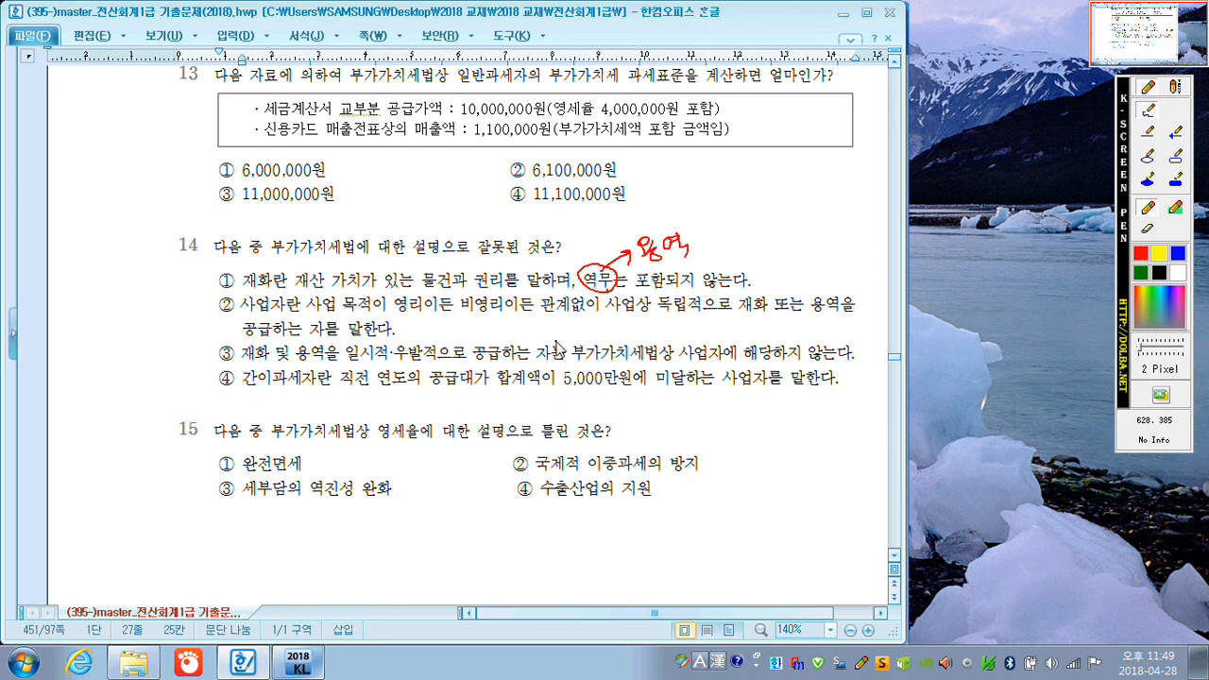
{"action": "left_click_drag", "start_coordinate": [765, 282], "coordinate": [767, 287]}
{"action": "left_click_drag", "start_coordinate": [395, 322], "coordinate": [505, 314]}
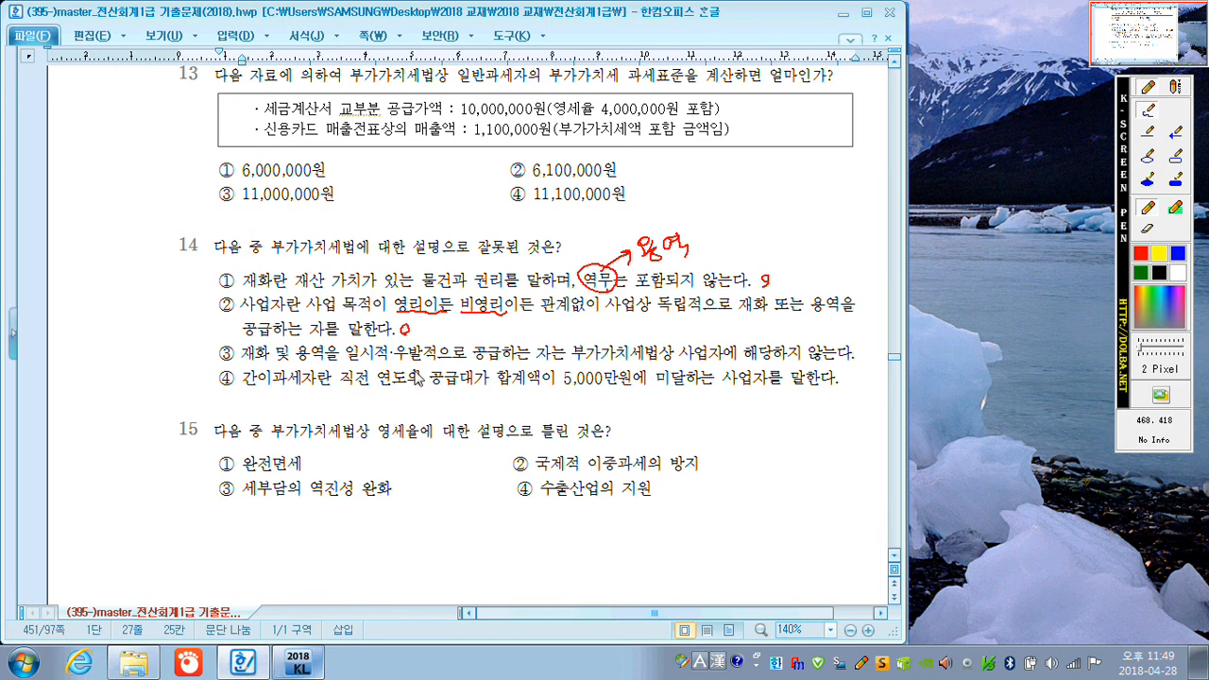
{"action": "left_click_drag", "start_coordinate": [347, 362], "coordinate": [444, 364]}
{"action": "left_click_drag", "start_coordinate": [867, 351], "coordinate": [863, 350]}
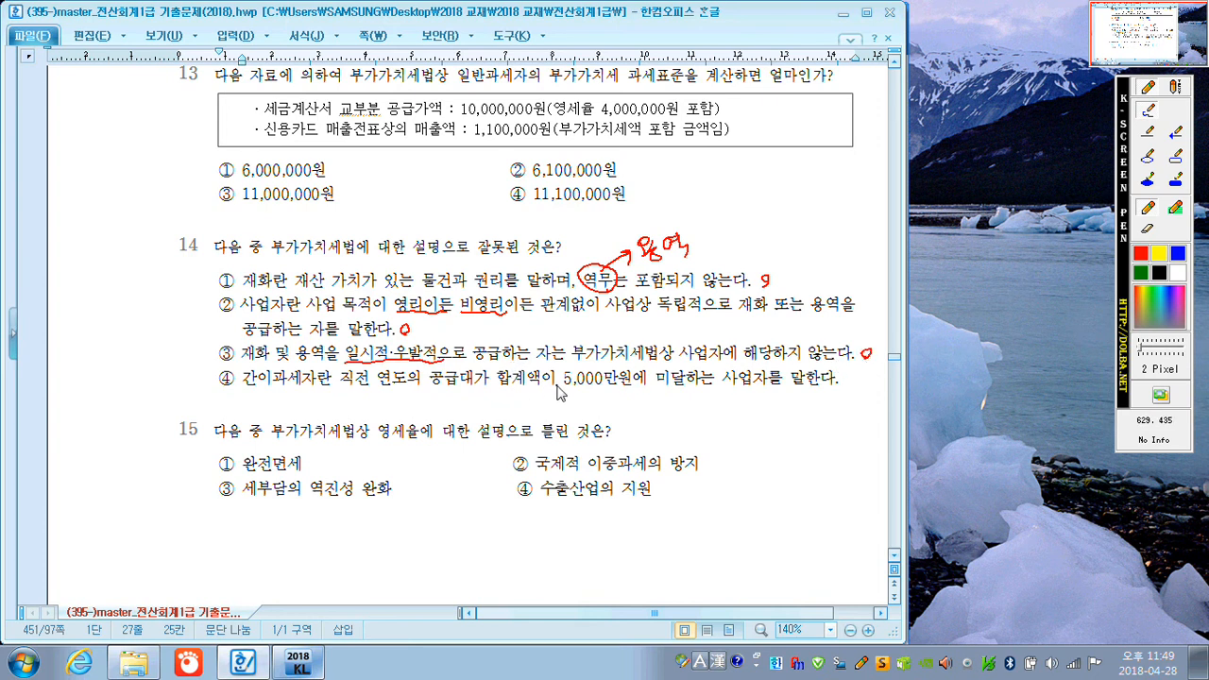
Strike out 5,000 in question 14's choice ④, write 4.800 beneath it, and tick ④ as the answer.
{"action": "mouse_move", "coordinate": [562, 386]}
{"action": "left_mouse_down"}
{"action": "mouse_move", "coordinate": [596, 380]}
{"action": "mouse_move", "coordinate": [560, 412]}
{"action": "mouse_move", "coordinate": [586, 409]}
{"action": "left_mouse_up"}
{"action": "left_click_drag", "start_coordinate": [598, 405], "coordinate": [601, 408]}
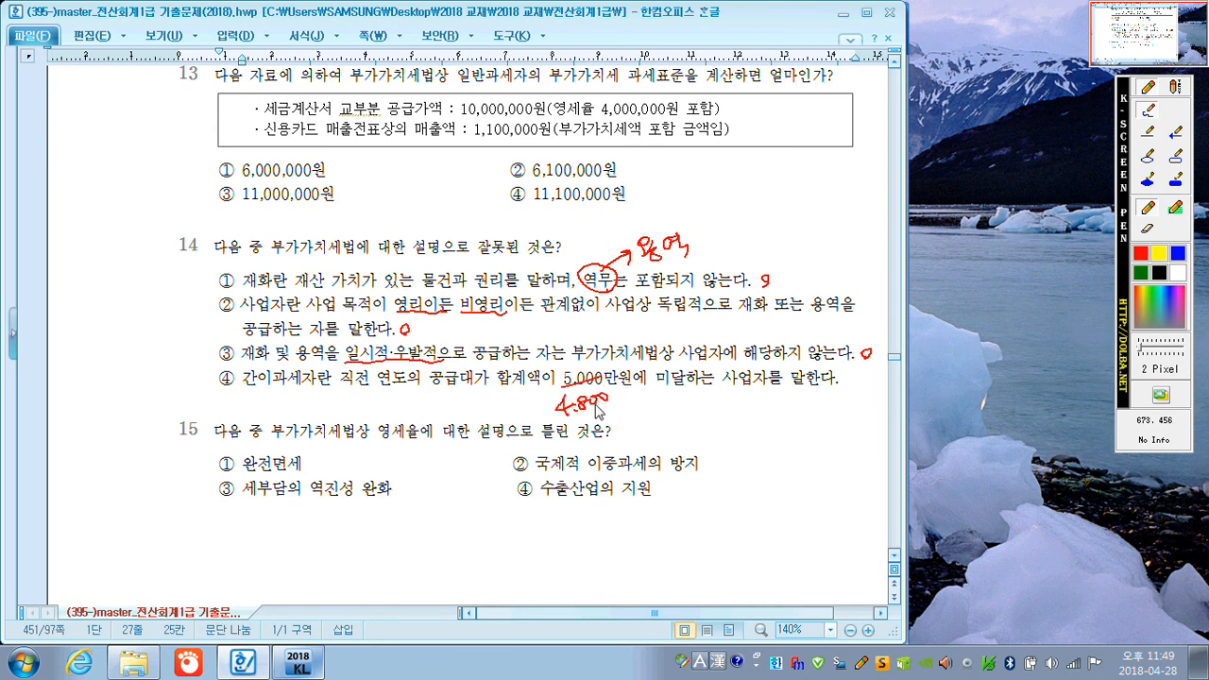
{"action": "left_click_drag", "start_coordinate": [211, 367], "coordinate": [234, 358]}
In question 15, mark ①, ② and ④ with small circles, write 면세 with an arrow below choice ③, and tick ③.
{"action": "left_click_drag", "start_coordinate": [323, 457], "coordinate": [326, 465]}
{"action": "left_click_drag", "start_coordinate": [719, 459], "coordinate": [723, 465]}
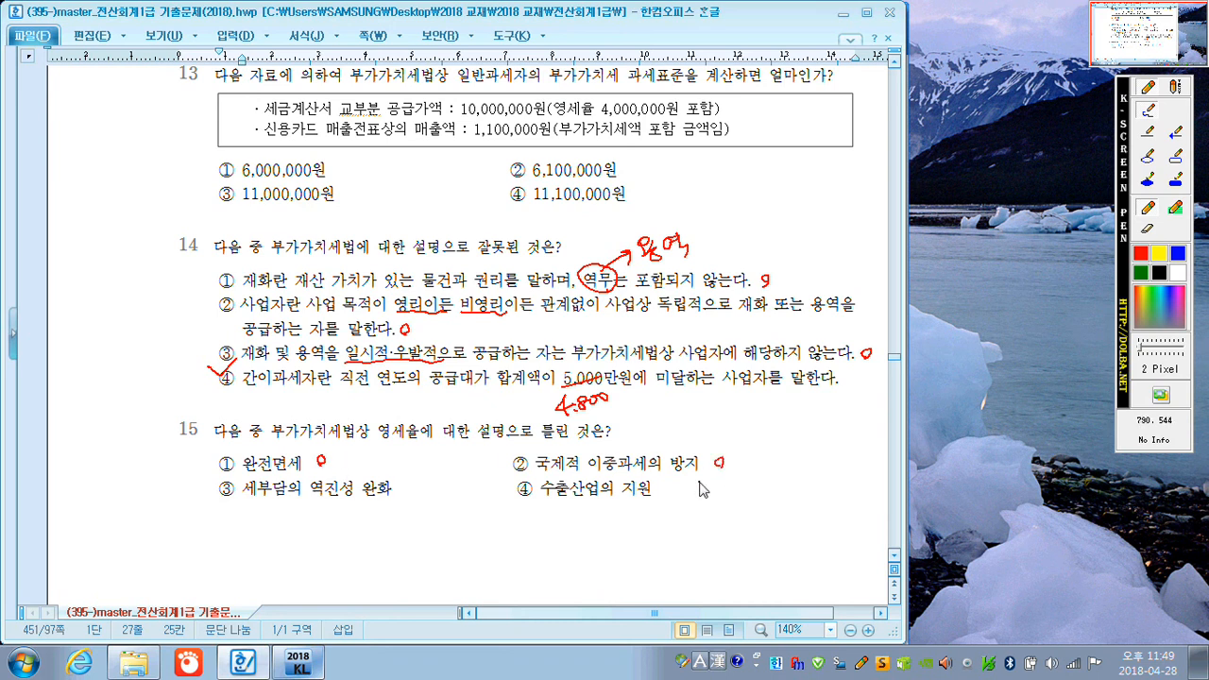
{"action": "left_click_drag", "start_coordinate": [667, 484], "coordinate": [667, 492]}
{"action": "mouse_move", "coordinate": [324, 502]}
{"action": "left_mouse_down"}
{"action": "mouse_move", "coordinate": [325, 518]}
{"action": "mouse_move", "coordinate": [409, 531]}
{"action": "left_mouse_up"}
{"action": "left_click_drag", "start_coordinate": [220, 482], "coordinate": [253, 467]}
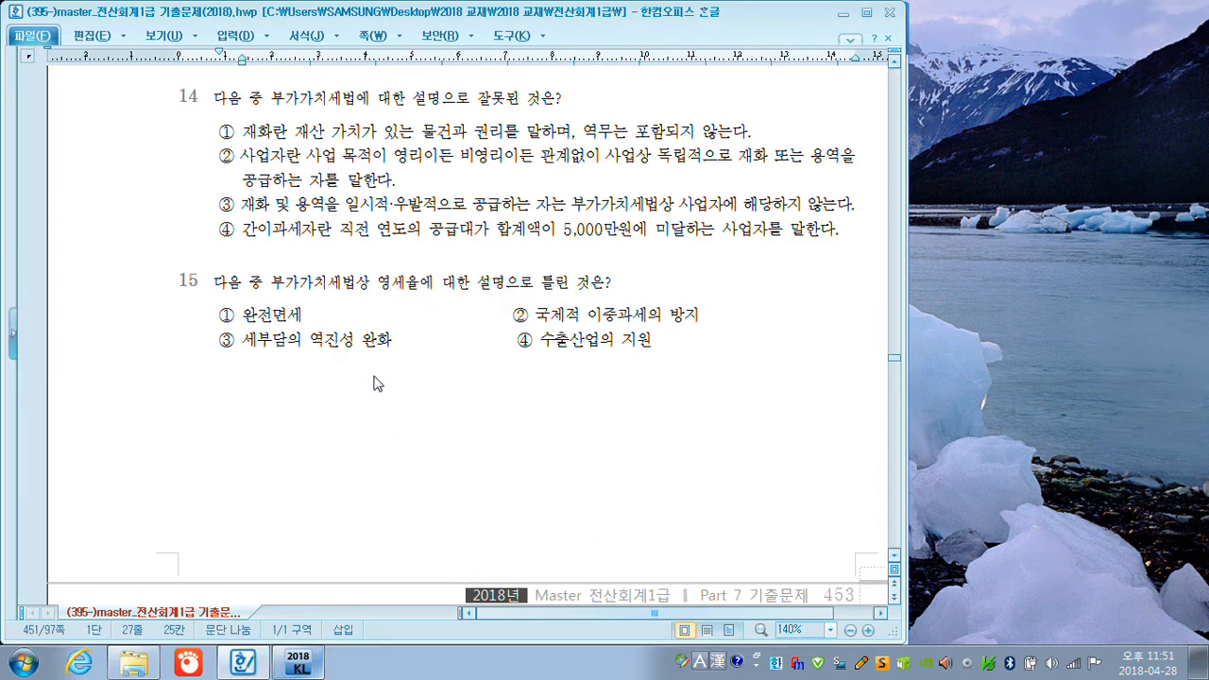
Go to 실기시험 문제1 in the document, switch to KcLep and open 거래처등록.
{"action": "scroll", "coordinate": [376, 387], "scroll_direction": "down", "scroll_amount": 5}
{"action": "scroll", "coordinate": [376, 387], "scroll_direction": "down", "scroll_amount": 8}
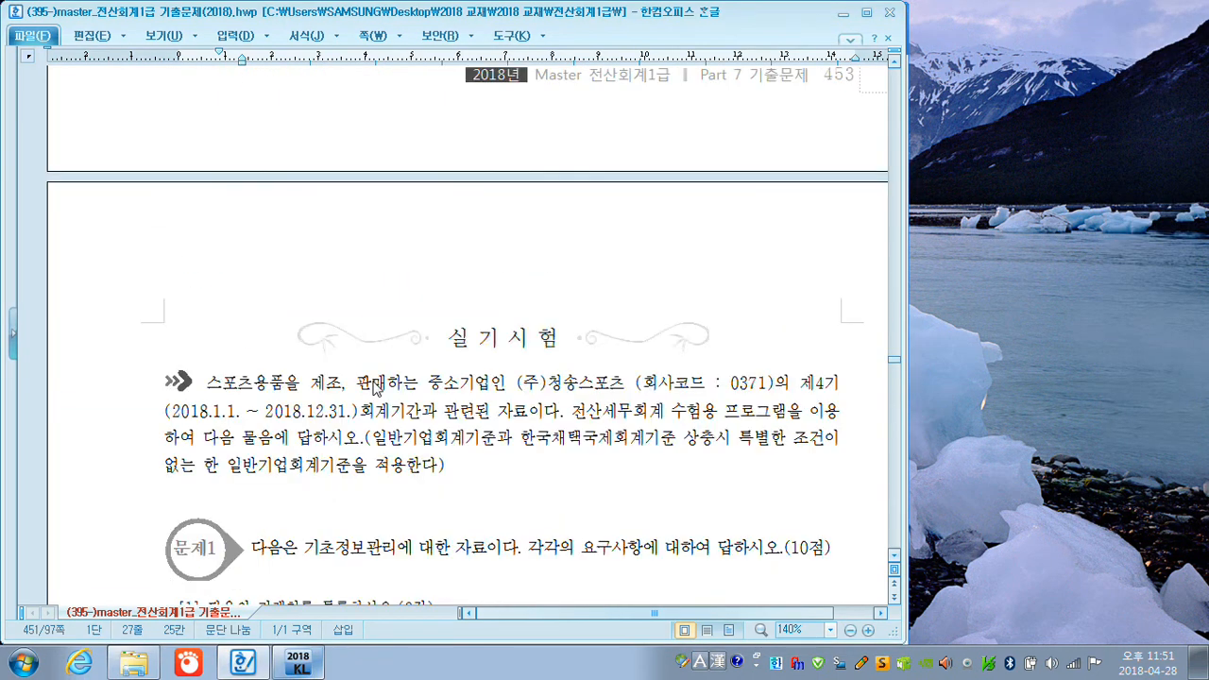
{"action": "scroll", "coordinate": [376, 388], "scroll_direction": "up", "scroll_amount": 2}
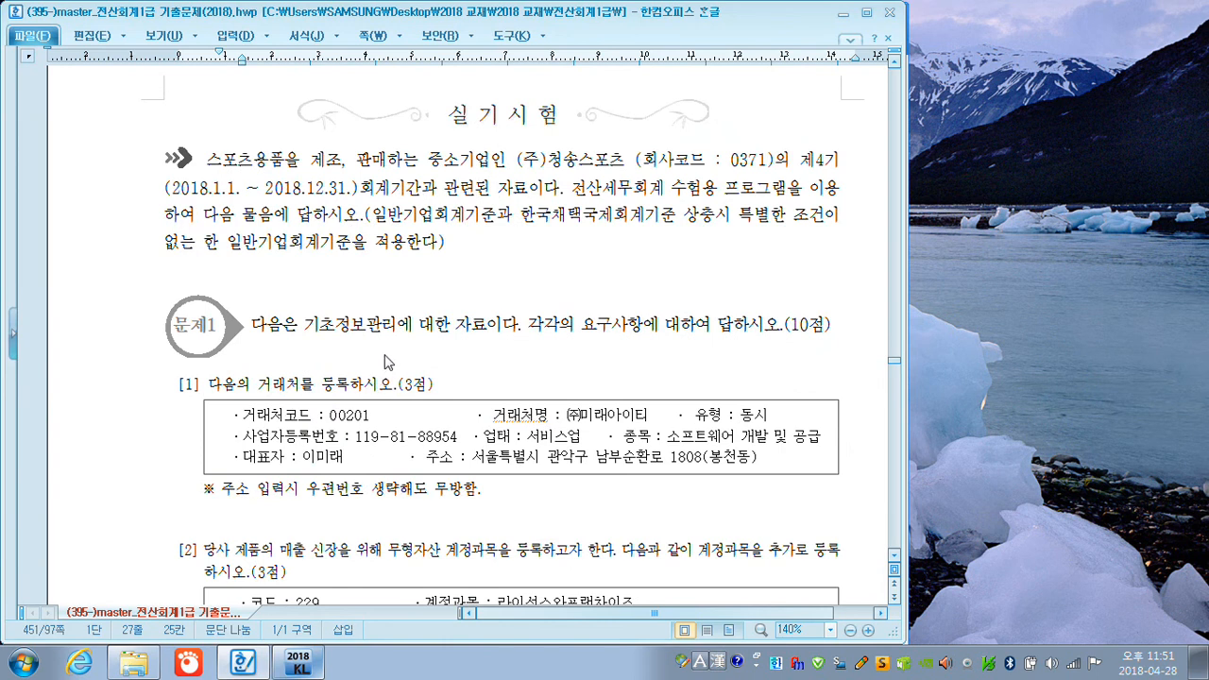
{"action": "left_click", "coordinate": [298, 662]}
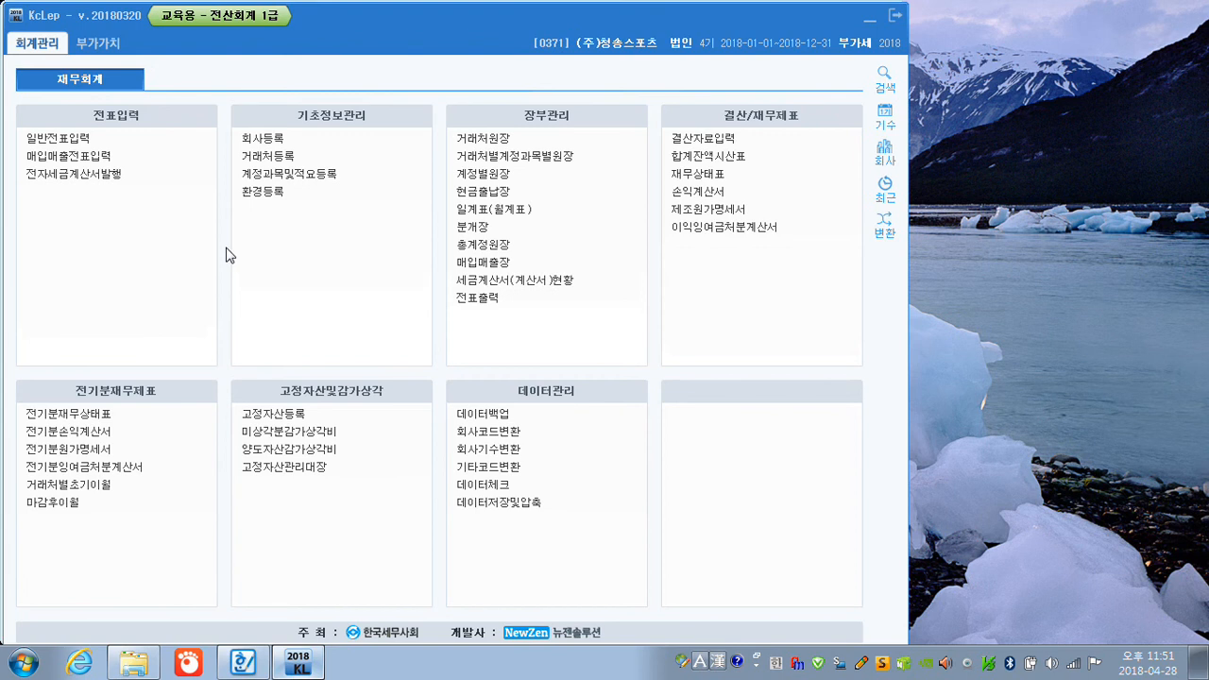
{"action": "left_click", "coordinate": [254, 157]}
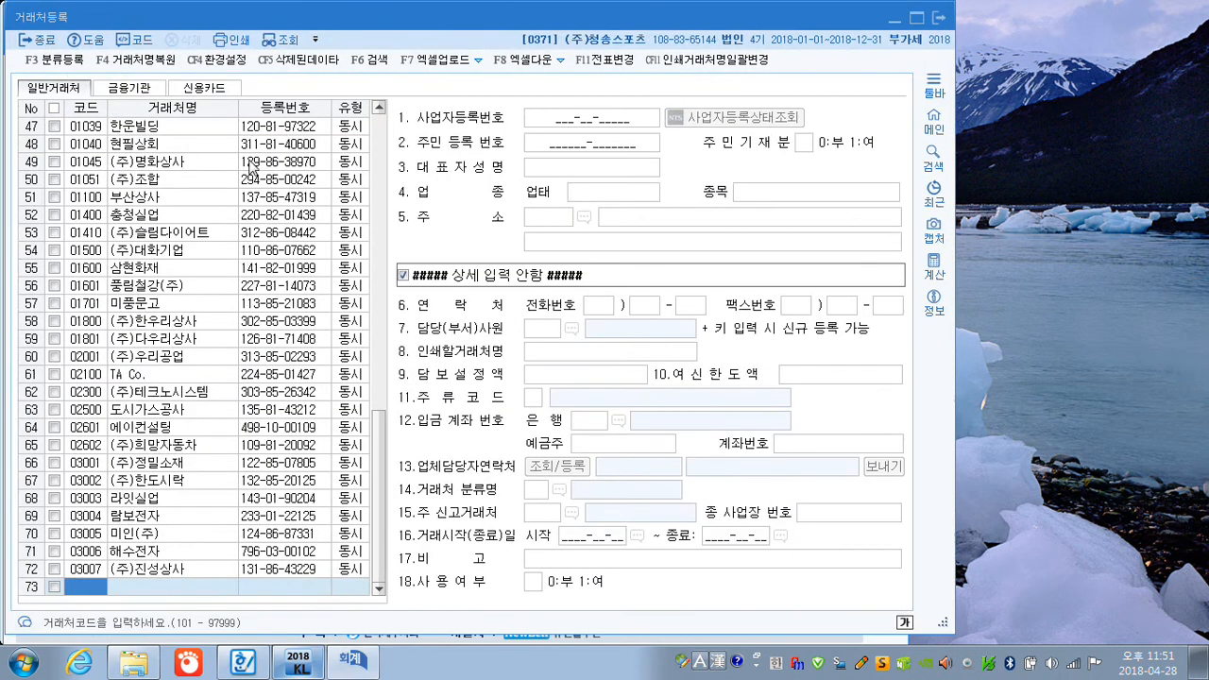
Add a new 일반거래처 with code 00201, name (주)미래아이티 and type 동시.
{"action": "type", "text": "201"}
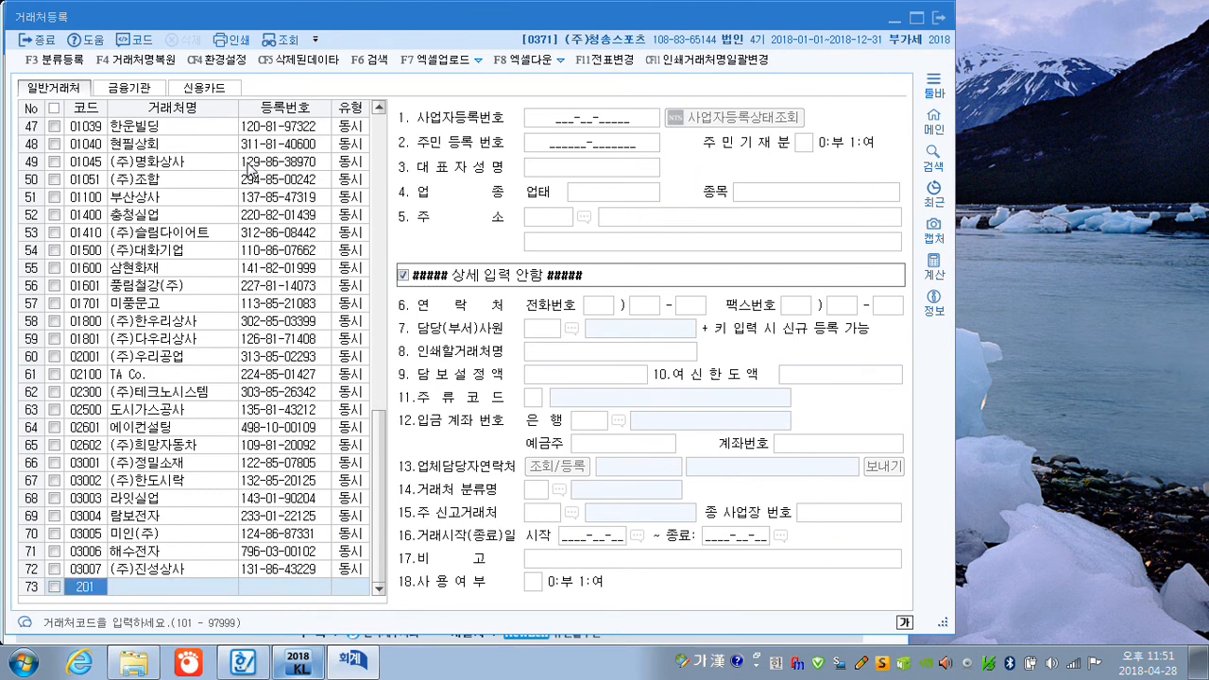
{"action": "key", "text": "Return"}
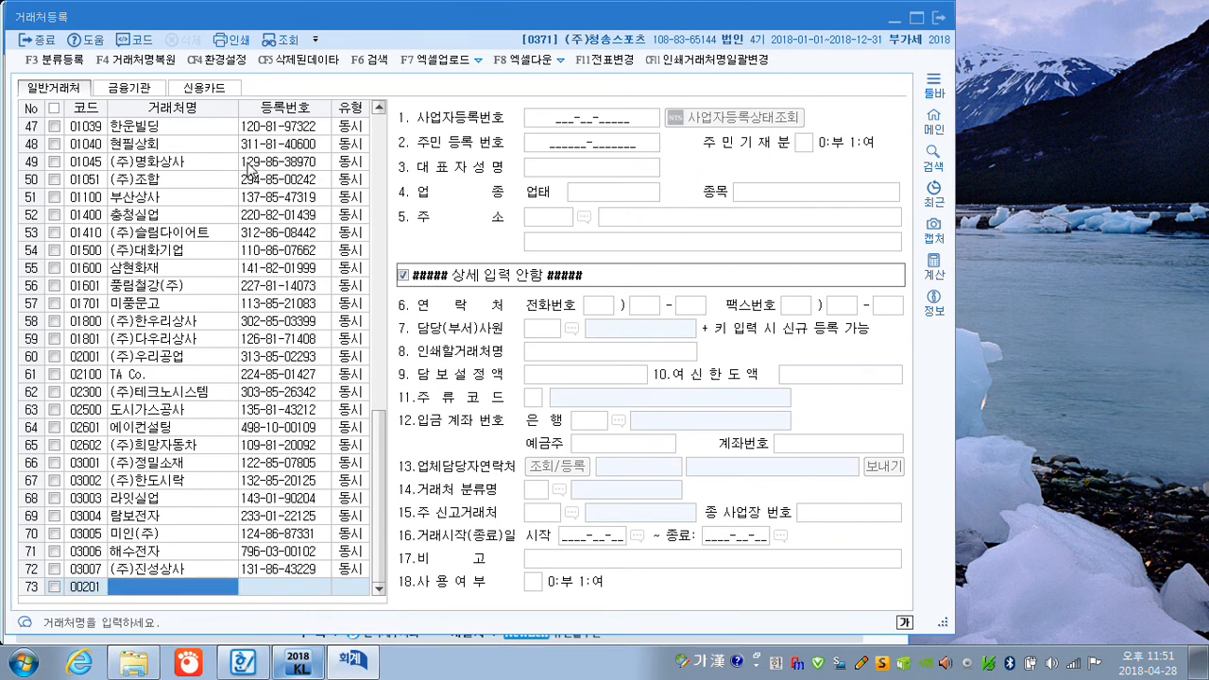
{"action": "type", "text": "(주"}
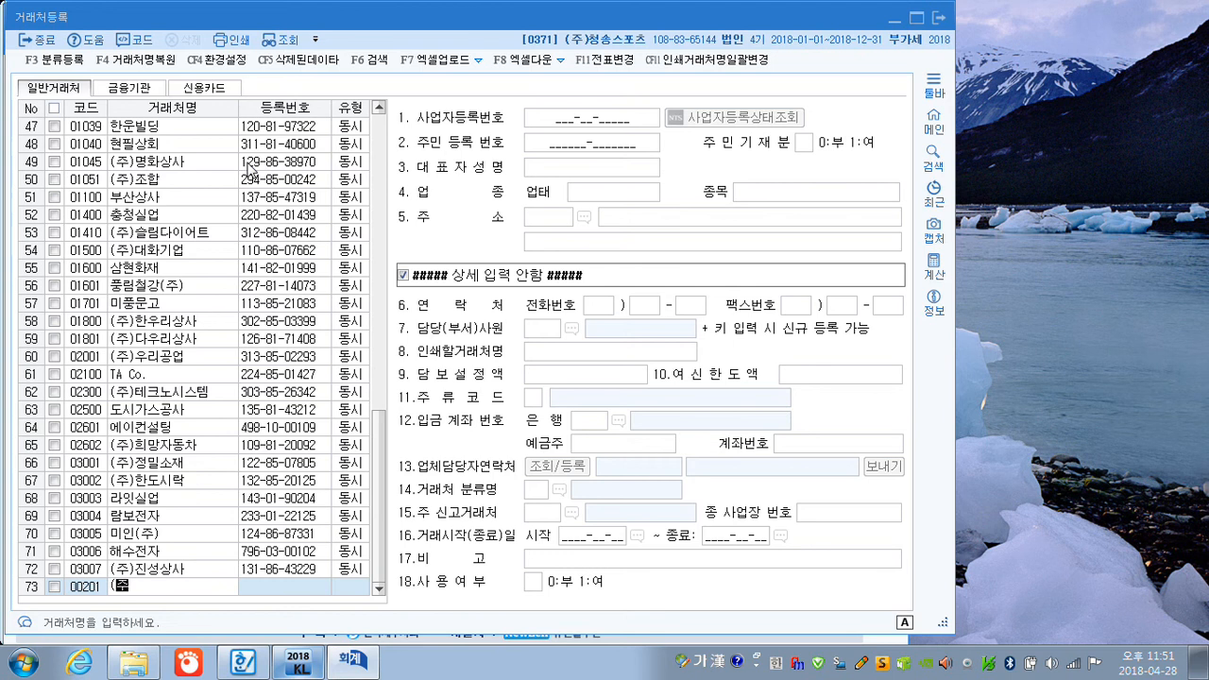
{"action": "type", "text": ")미래알"}
{"action": "type", "text": "이티"}
{"action": "key", "text": "Return"}
{"action": "key", "text": "Return"}
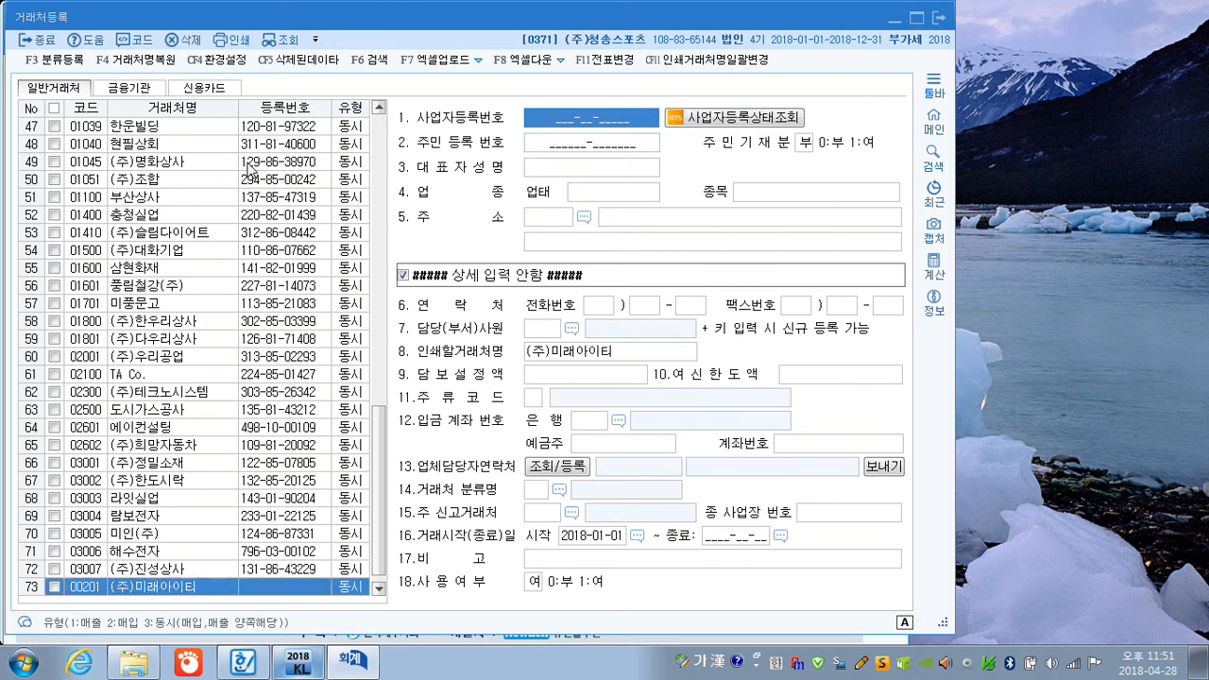
Enter the business registration number and the representative's name for (주)미래아이티.
{"action": "type", "text": "119-81-"}
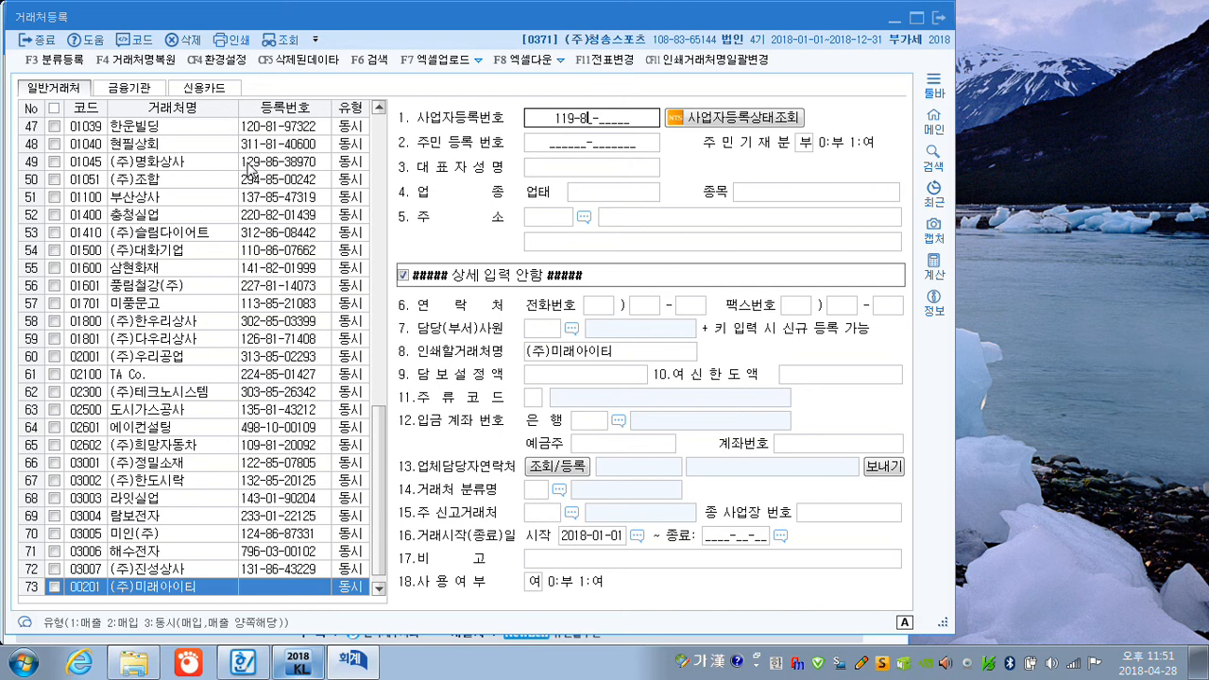
{"action": "type", "text": "88954"}
{"action": "key", "text": "Return"}
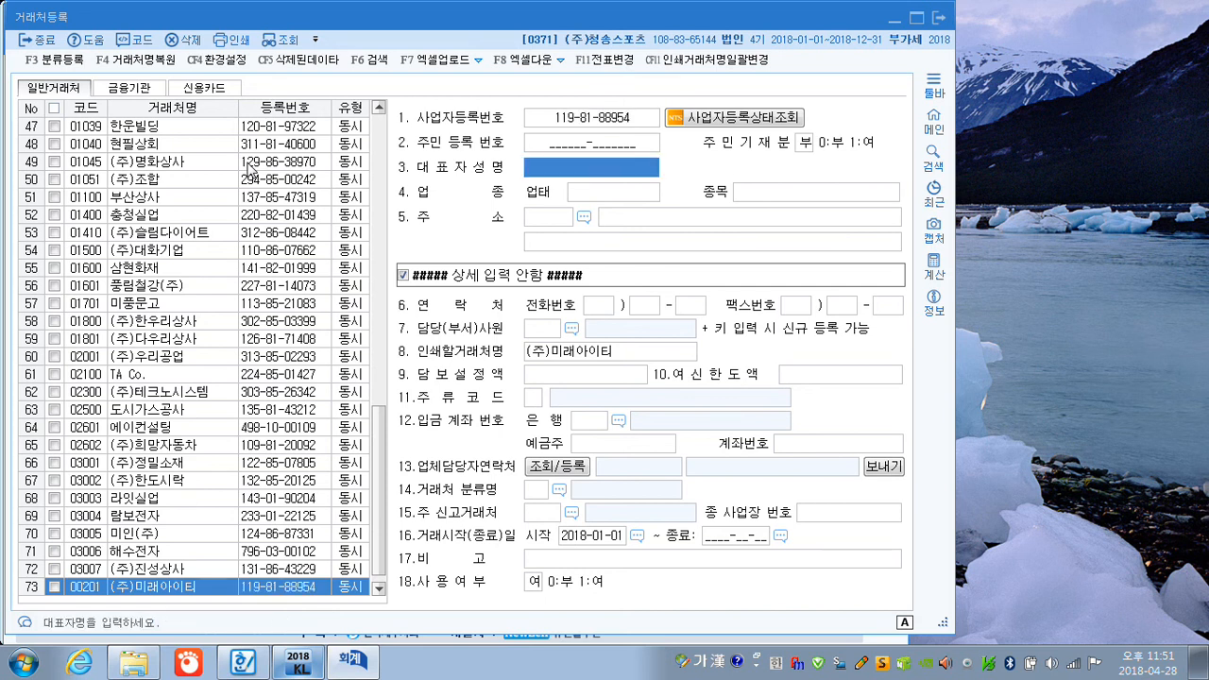
{"action": "type", "text": "이밀ㅐ"}
{"action": "key", "text": "Return"}
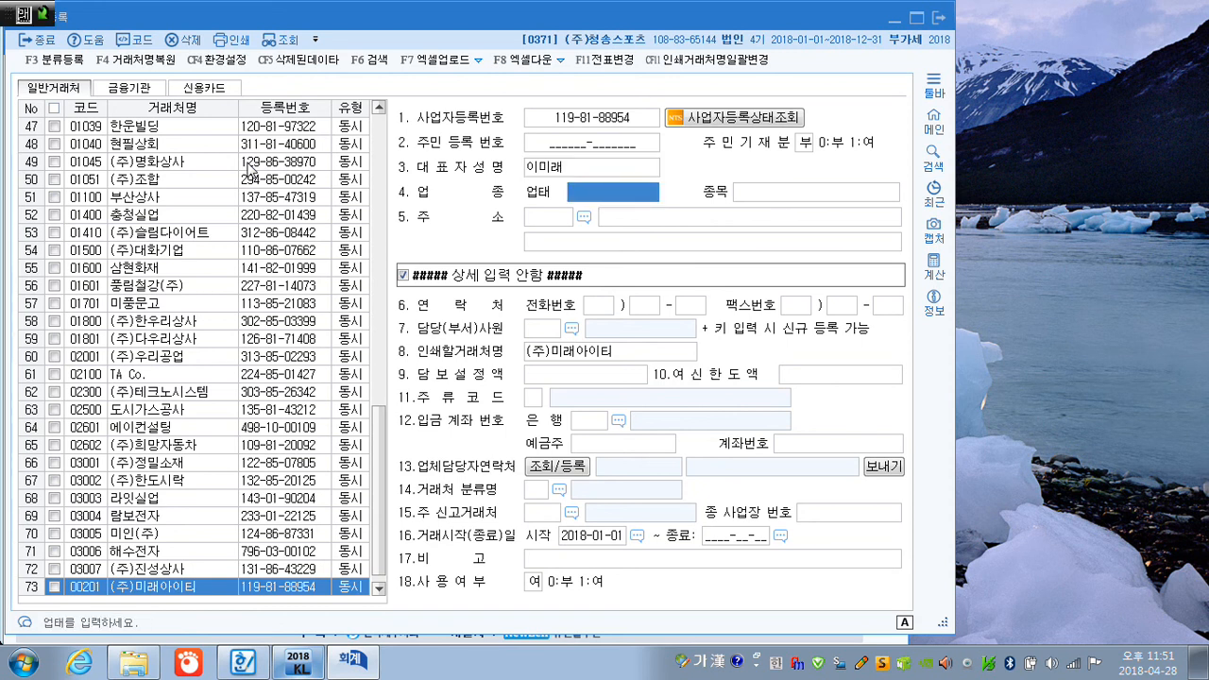
Set the 업태 of (주)미래아이티 to 서비스업 and its 종목 to 소프트웨어 개발 및 공급.
{"action": "type", "text": "서비"}
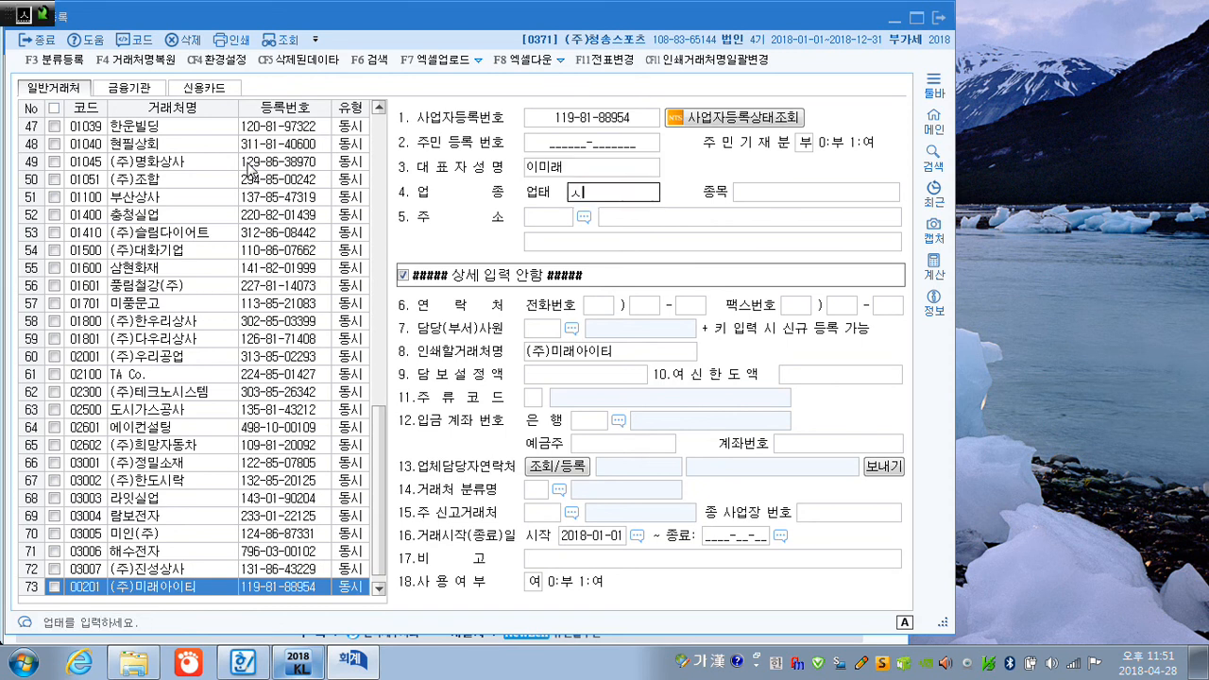
{"action": "type", "text": "스아"}
{"action": "key", "text": "BackSpace"}
{"action": "type", "text": "어"}
{"action": "key", "text": "Return"}
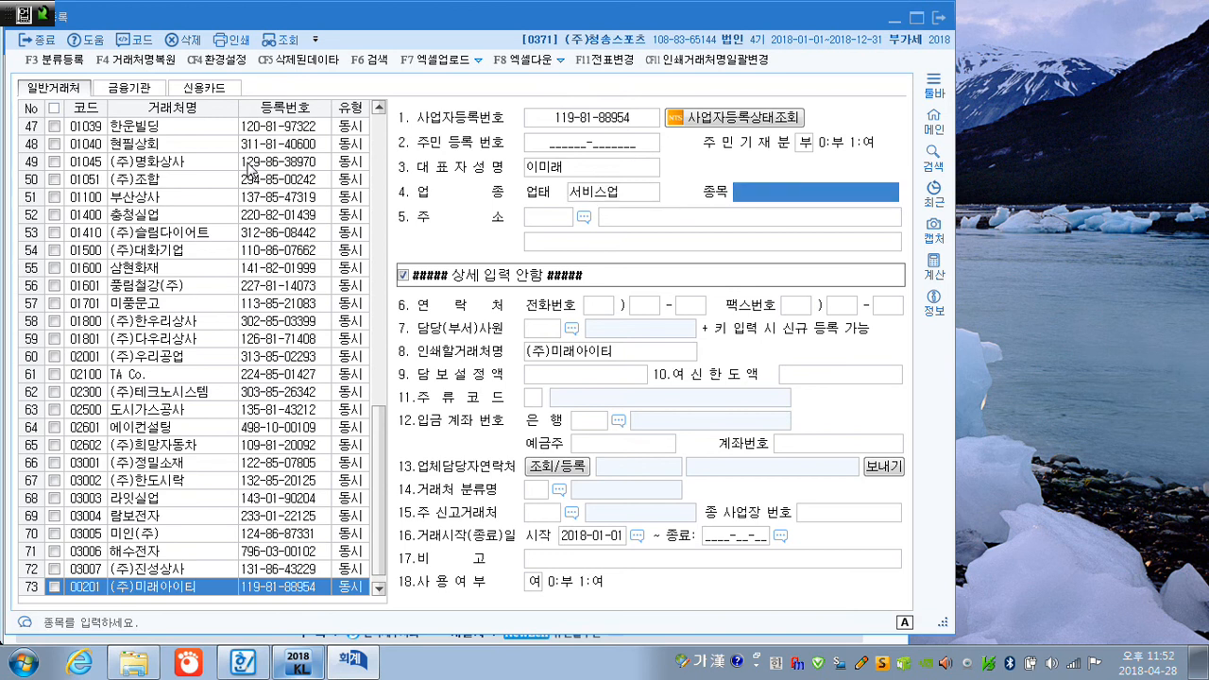
{"action": "type", "text": "소프"}
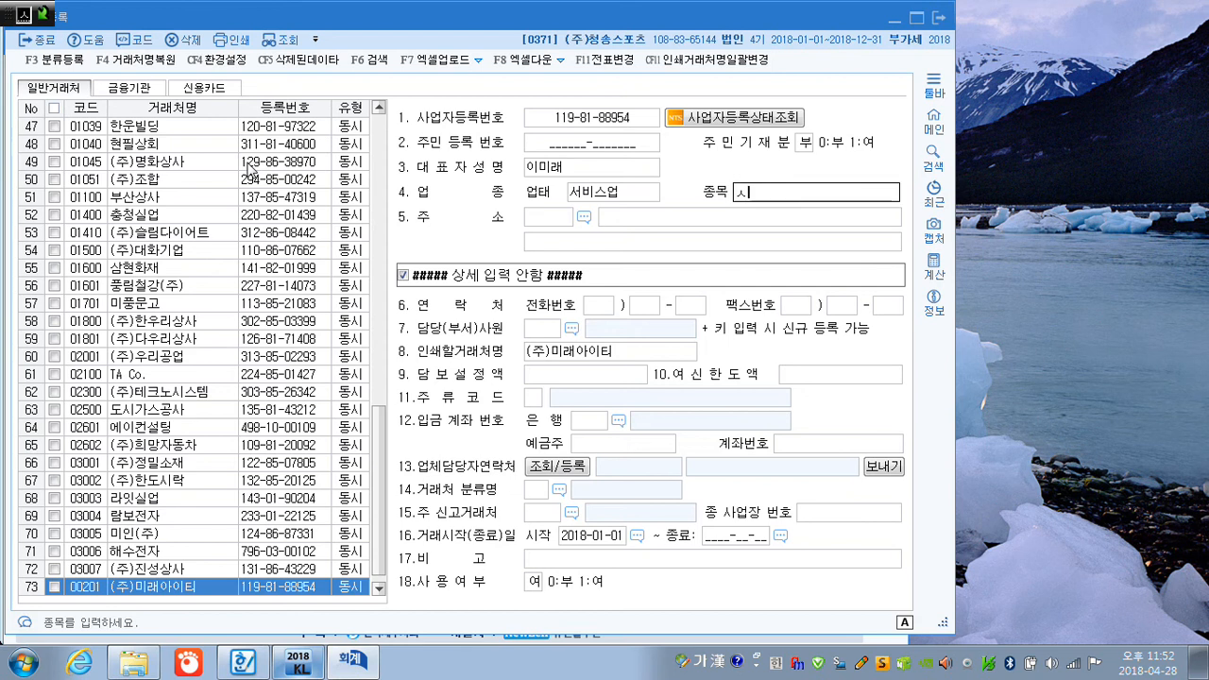
{"action": "type", "text": "트웨"}
{"action": "type", "text": "어 갭"}
{"action": "type", "text": "발 ㅁ"}
{"action": "type", "text": "및 공급"}
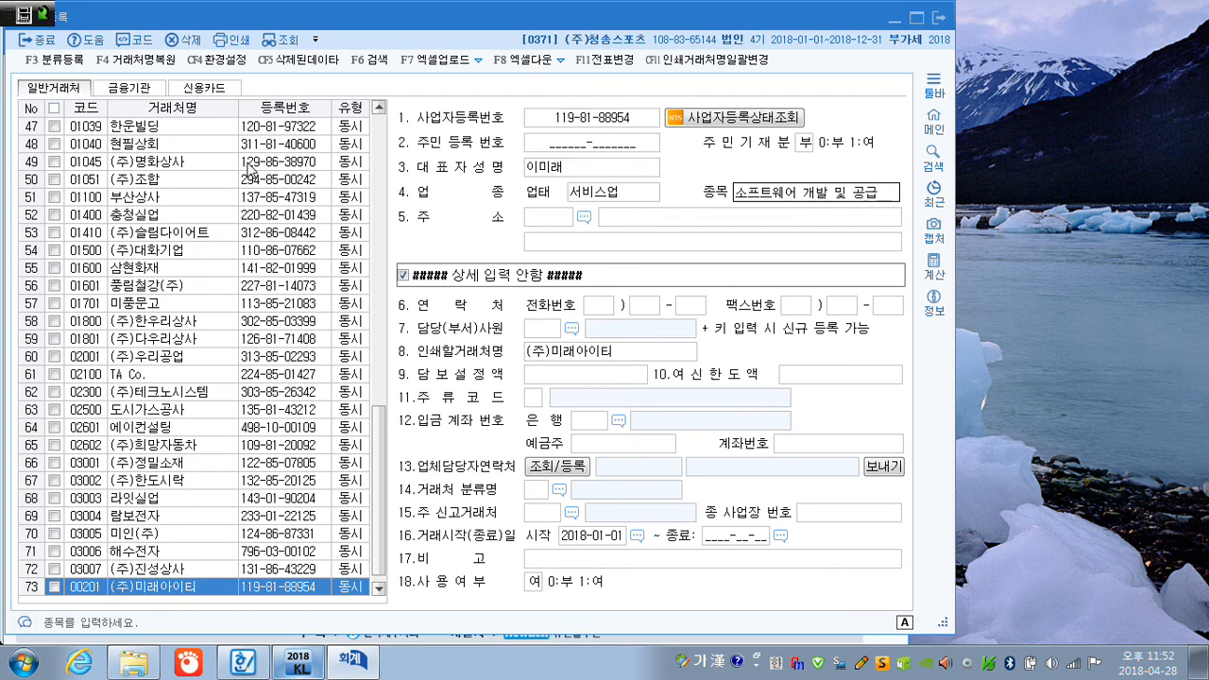
{"action": "key", "text": "Return"}
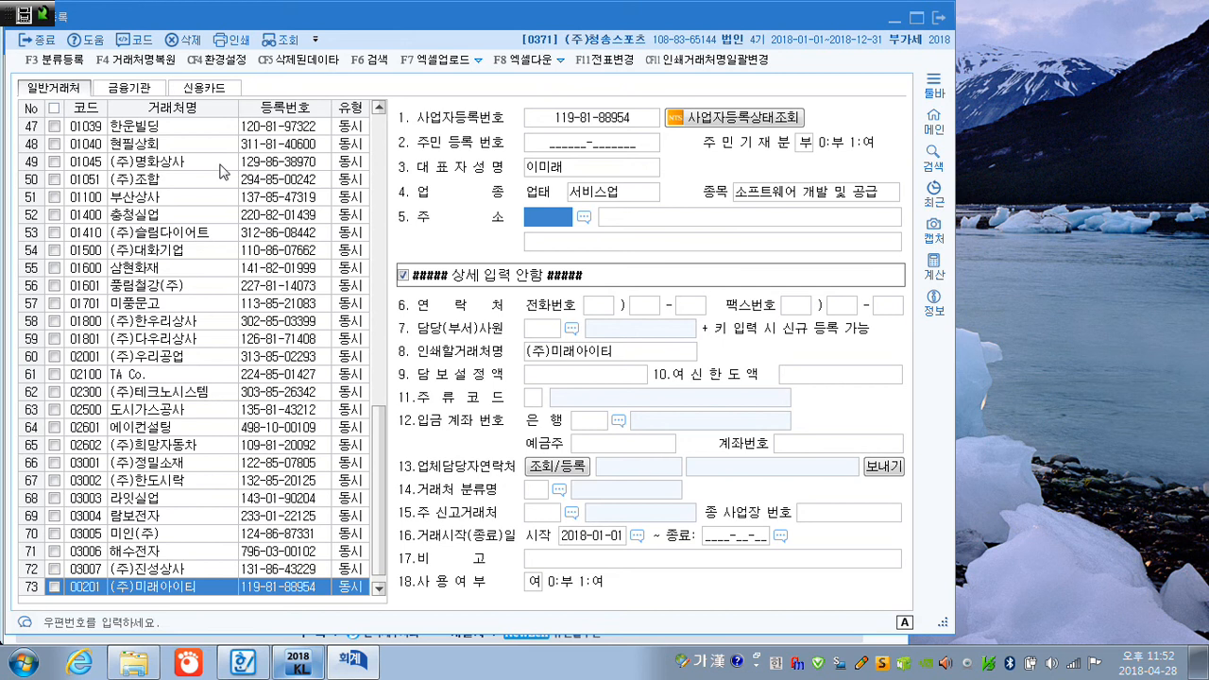
Look up the vendor's road address in 우편번호 검색, apply the matching result as its 주소, and close 거래처등록.
{"action": "left_click", "coordinate": [584, 216]}
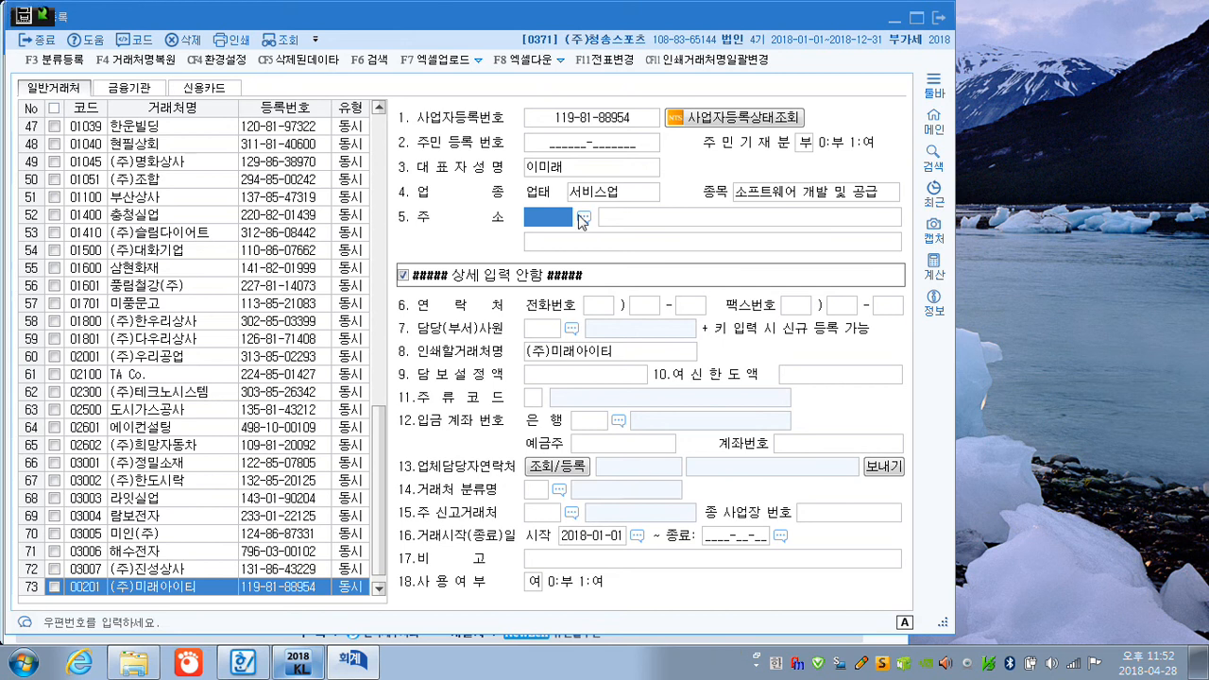
{"action": "left_click", "coordinate": [435, 303]}
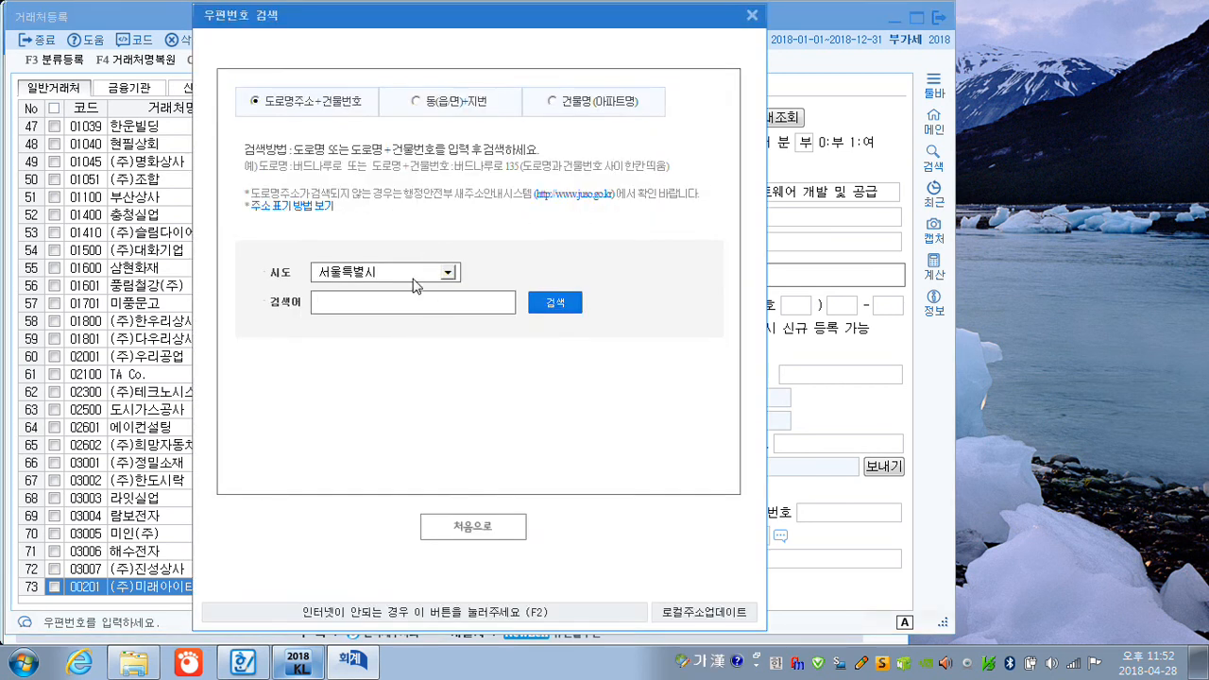
{"action": "type", "text": "ㄴㅏㅁㅂㅜㅅㅜㄴㅎㅗㅏㄴㄹㅗ"}
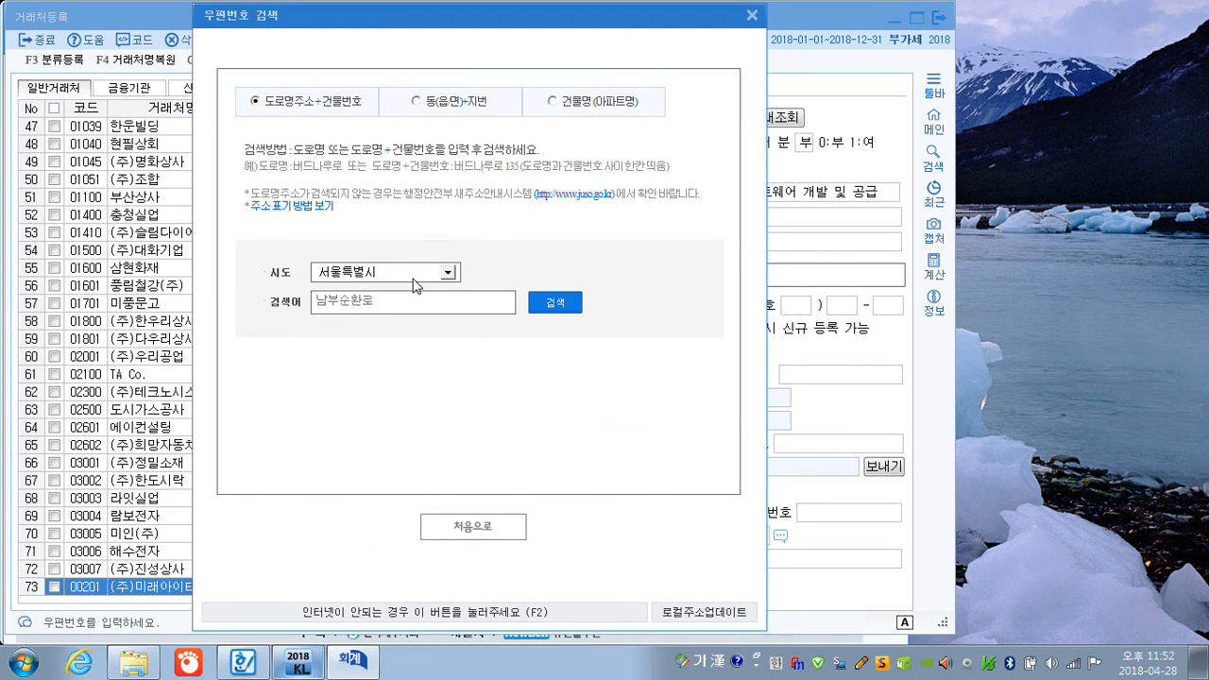
{"action": "type", "text": " 1808"}
{"action": "key", "text": "Return"}
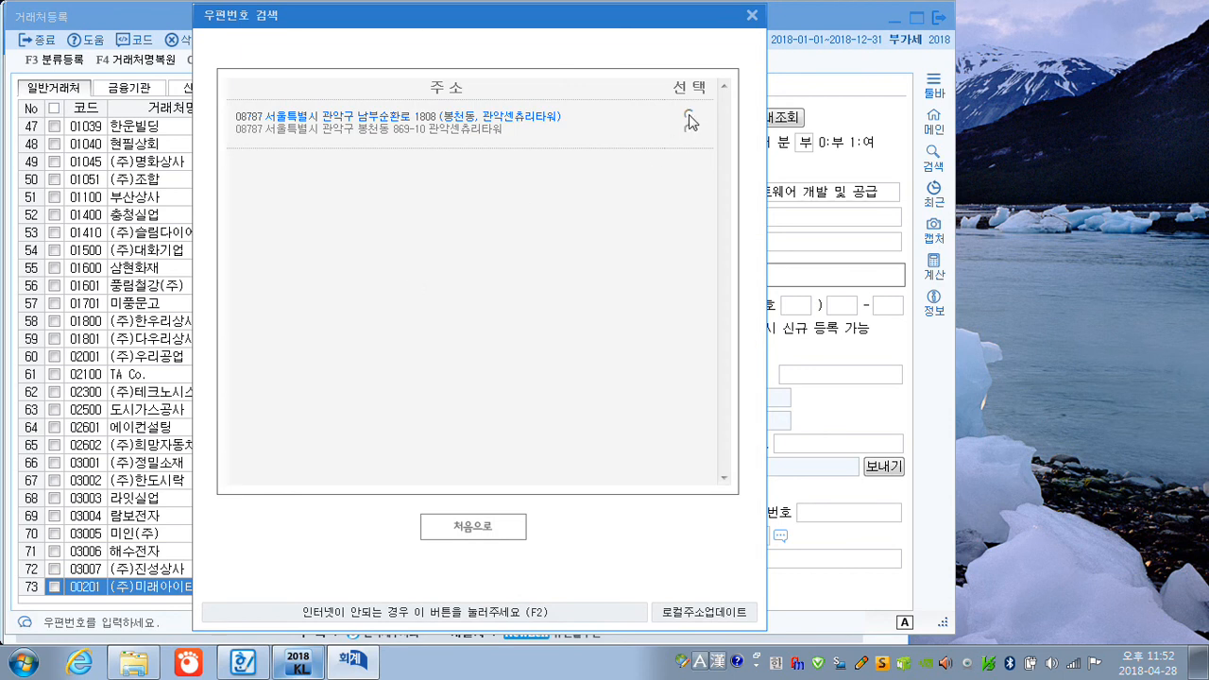
{"action": "left_click", "coordinate": [692, 117]}
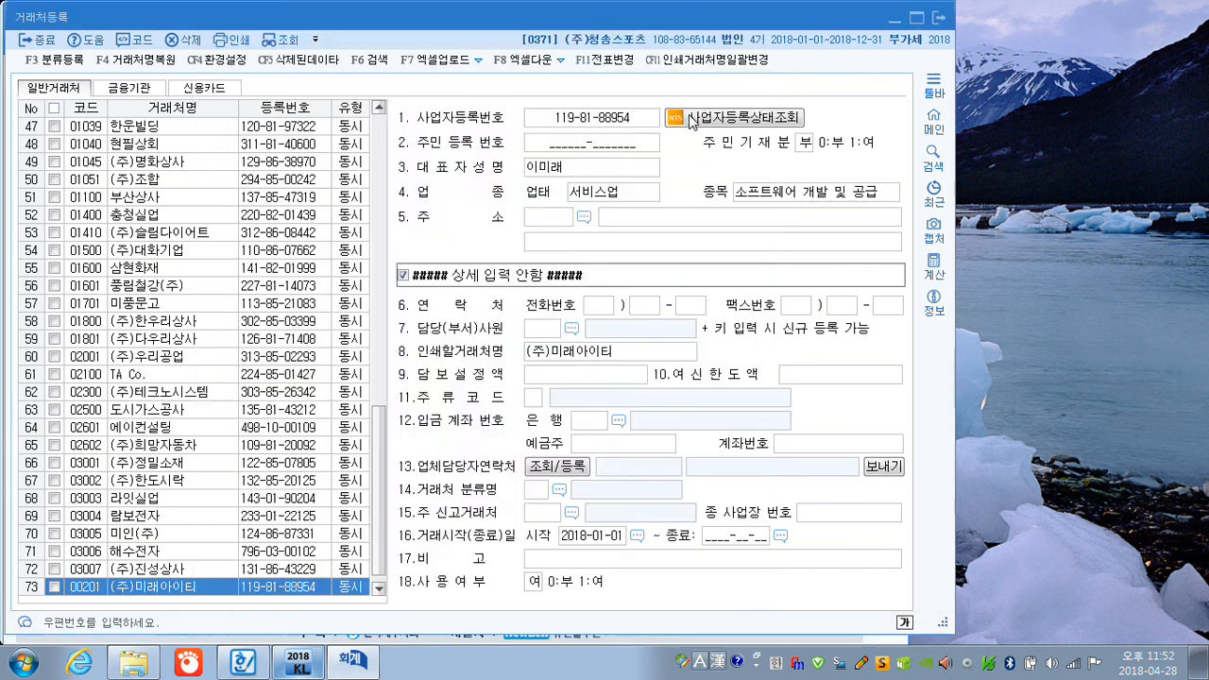
{"action": "left_click", "coordinate": [938, 18]}
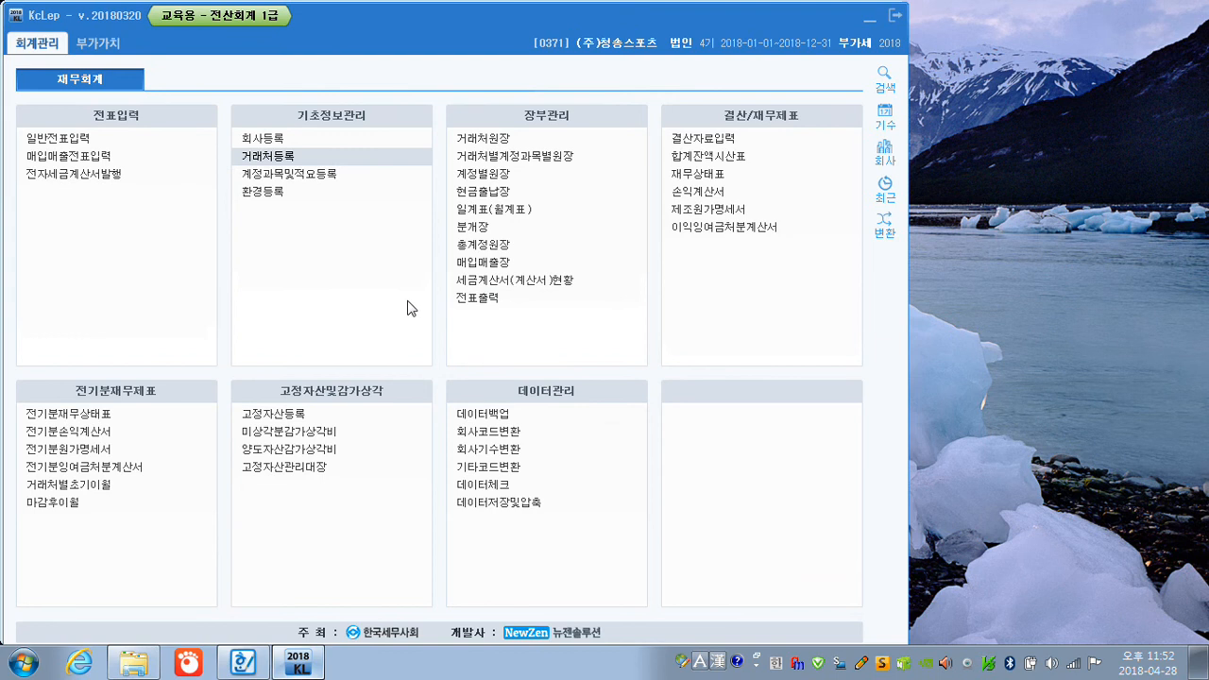
In 계정과목및적요등록, name the intangible asset account 0229 라이선스와 프랜차이즈 and set its 성격 to 1.일반.
{"action": "left_click", "coordinate": [312, 174]}
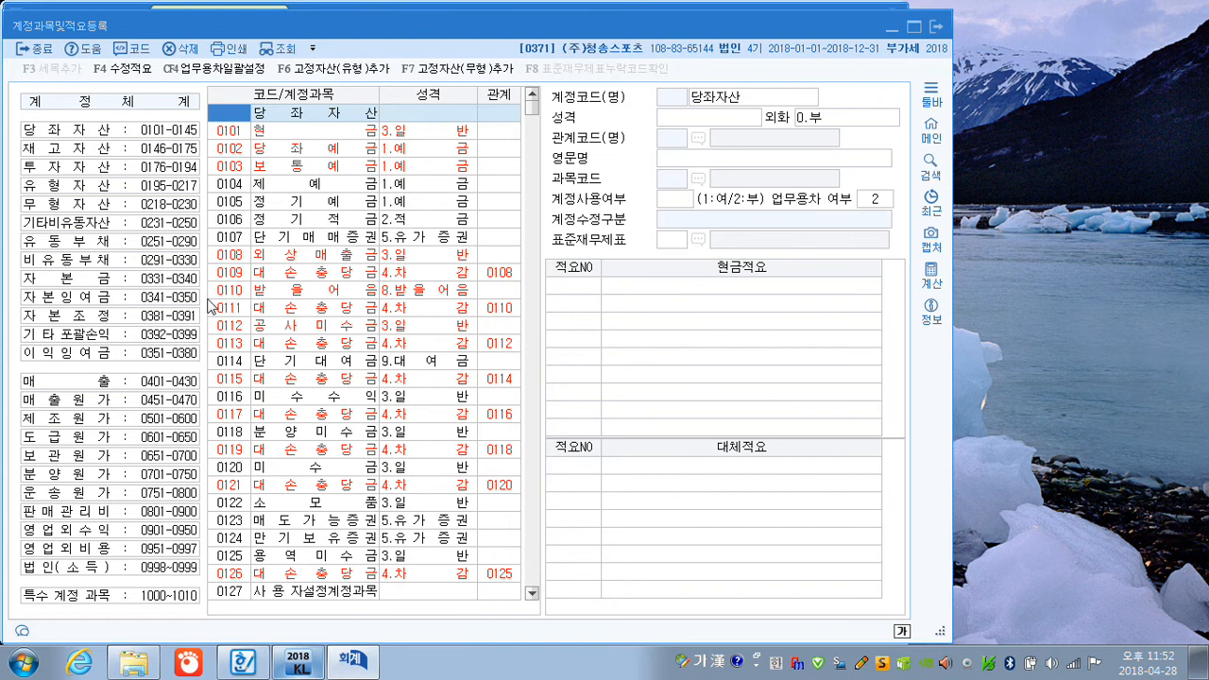
{"action": "left_click", "coordinate": [80, 209]}
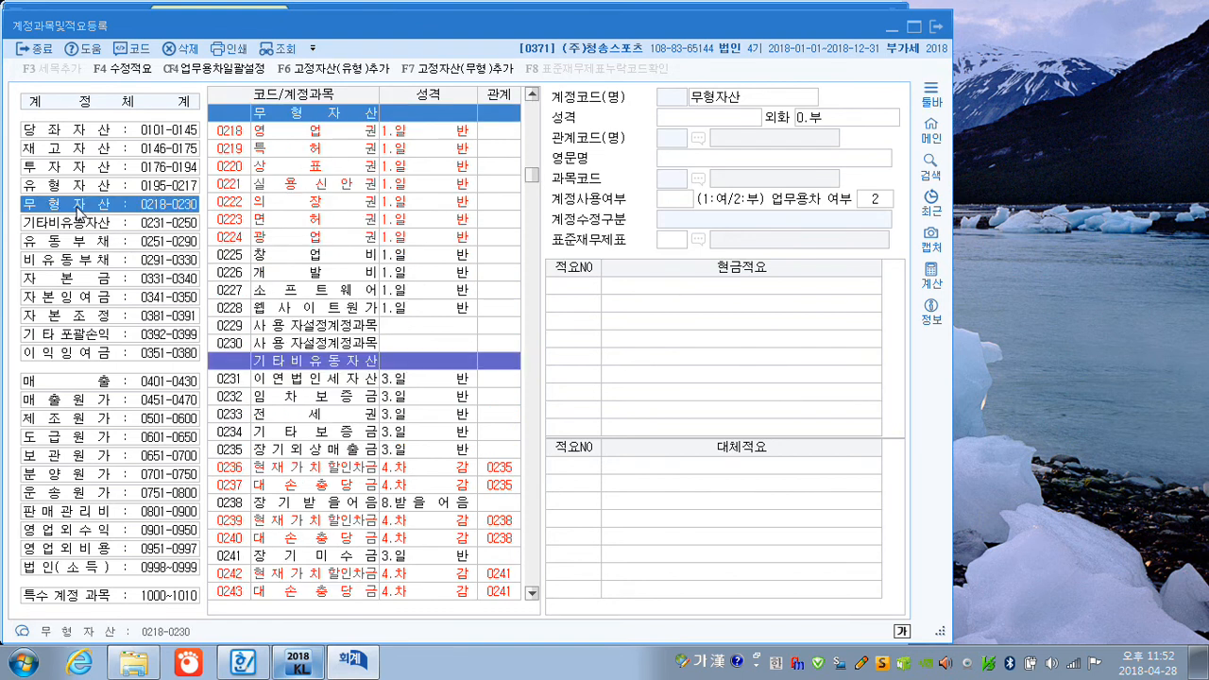
{"action": "left_click", "coordinate": [274, 329]}
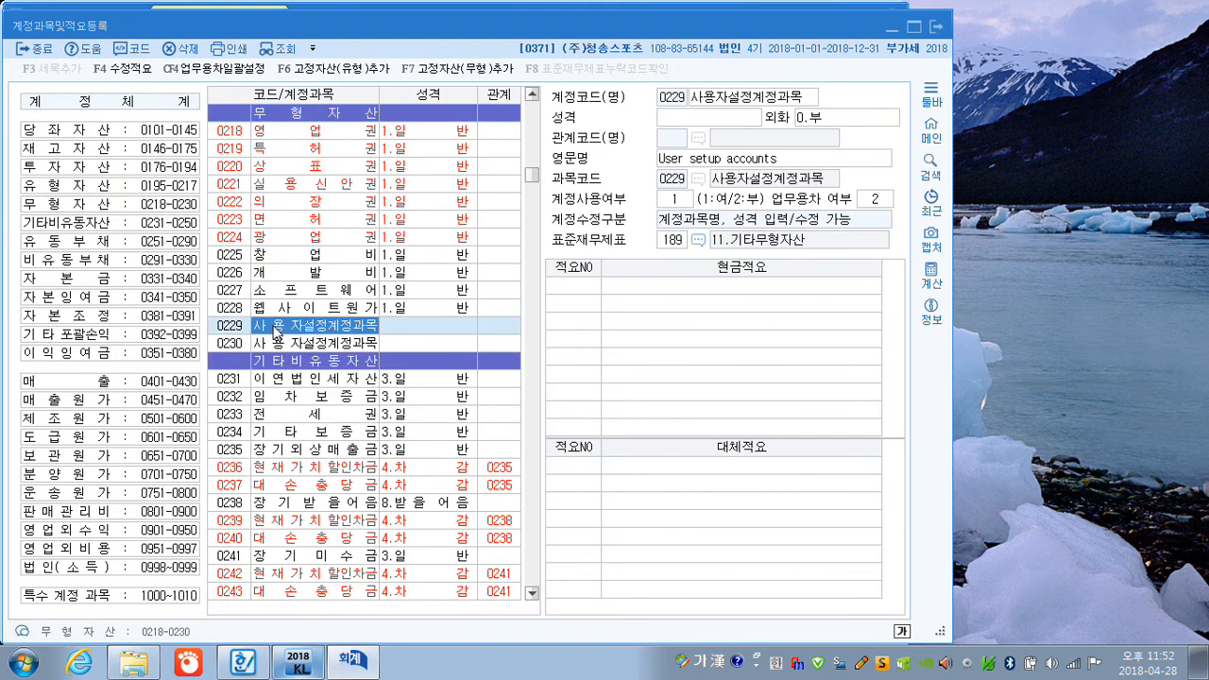
{"action": "left_click", "coordinate": [724, 97]}
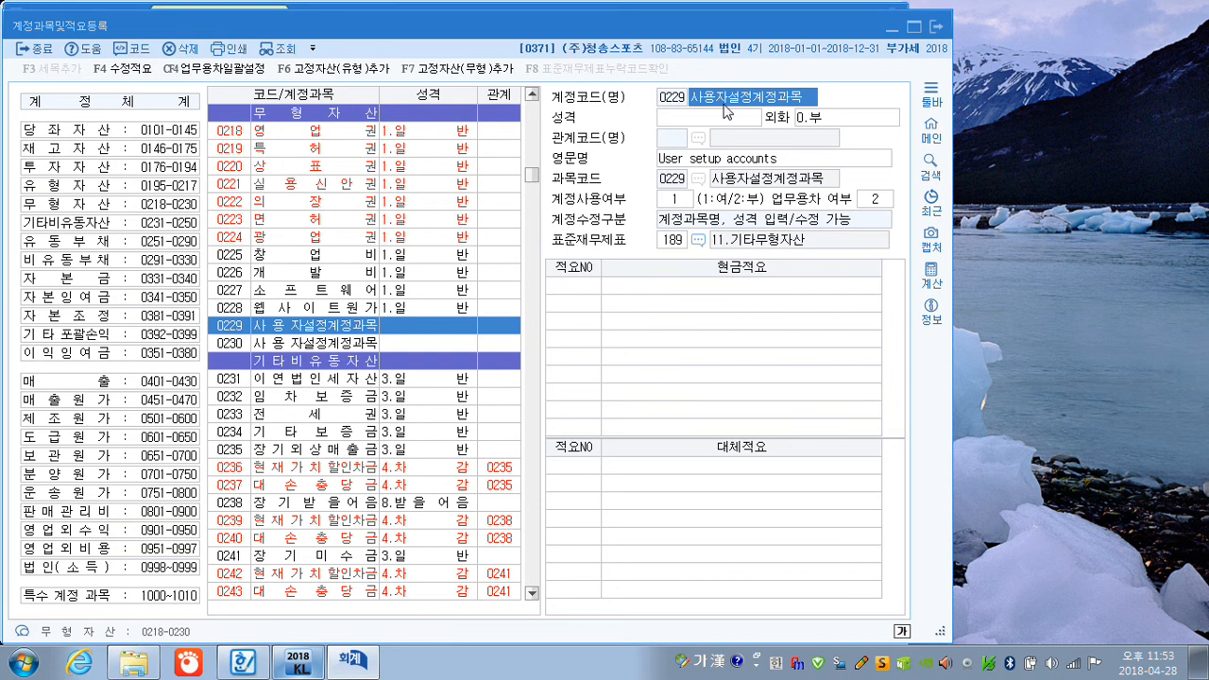
{"action": "type", "text": "라이서"}
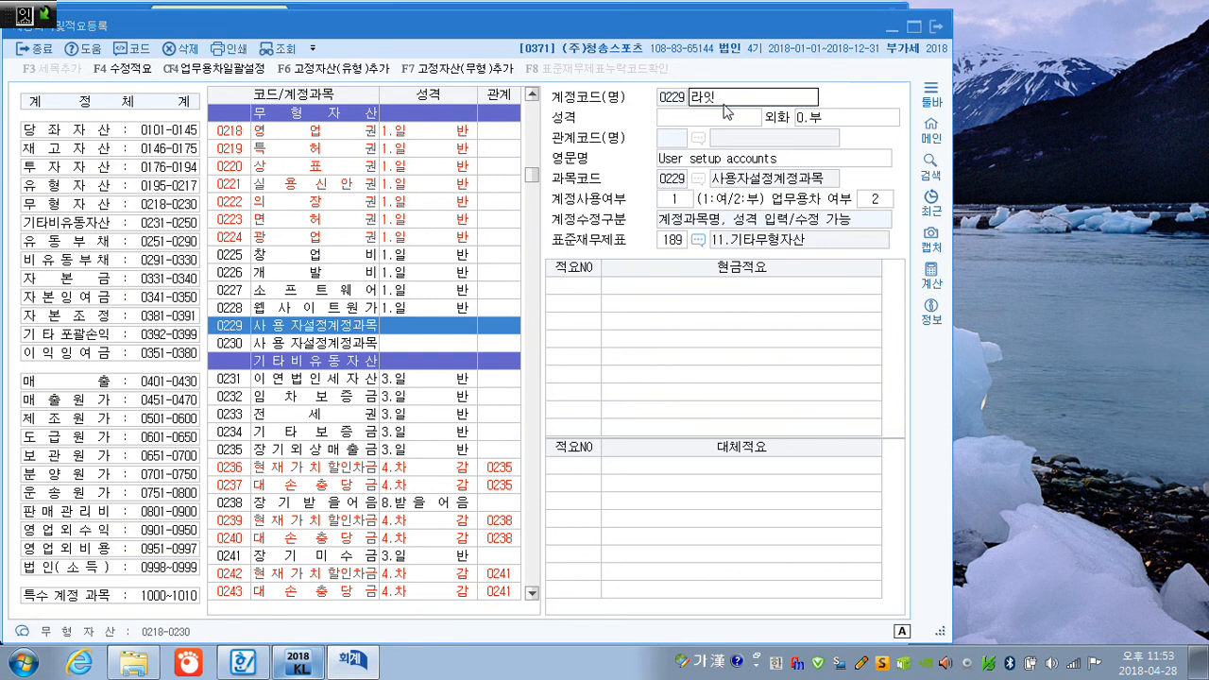
{"action": "type", "text": "ㄴ스오ㅏ 프랜차이즈"}
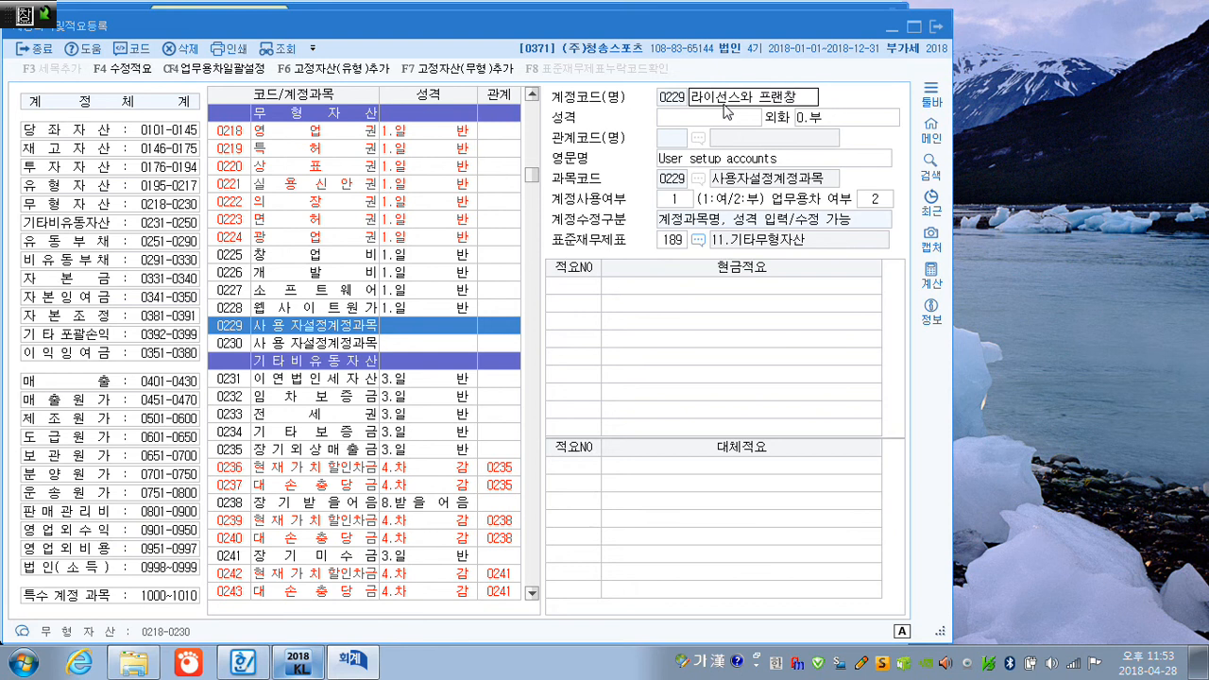
{"action": "key", "text": "Return"}
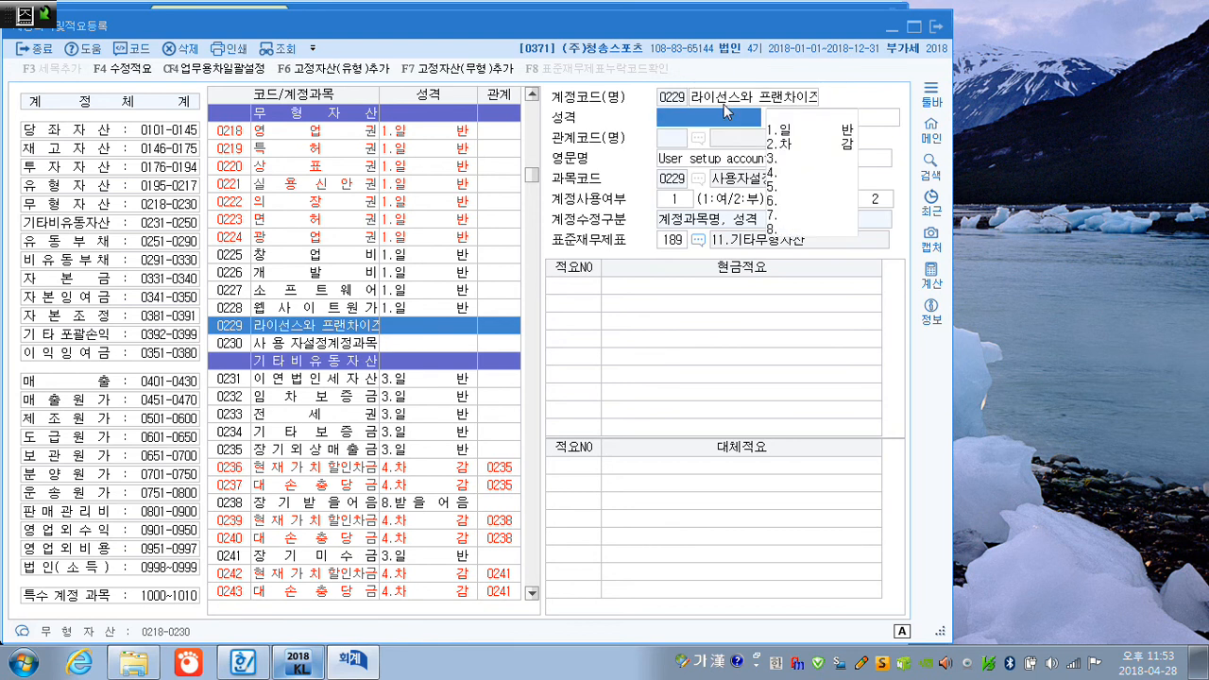
{"action": "type", "text": "1.일"}
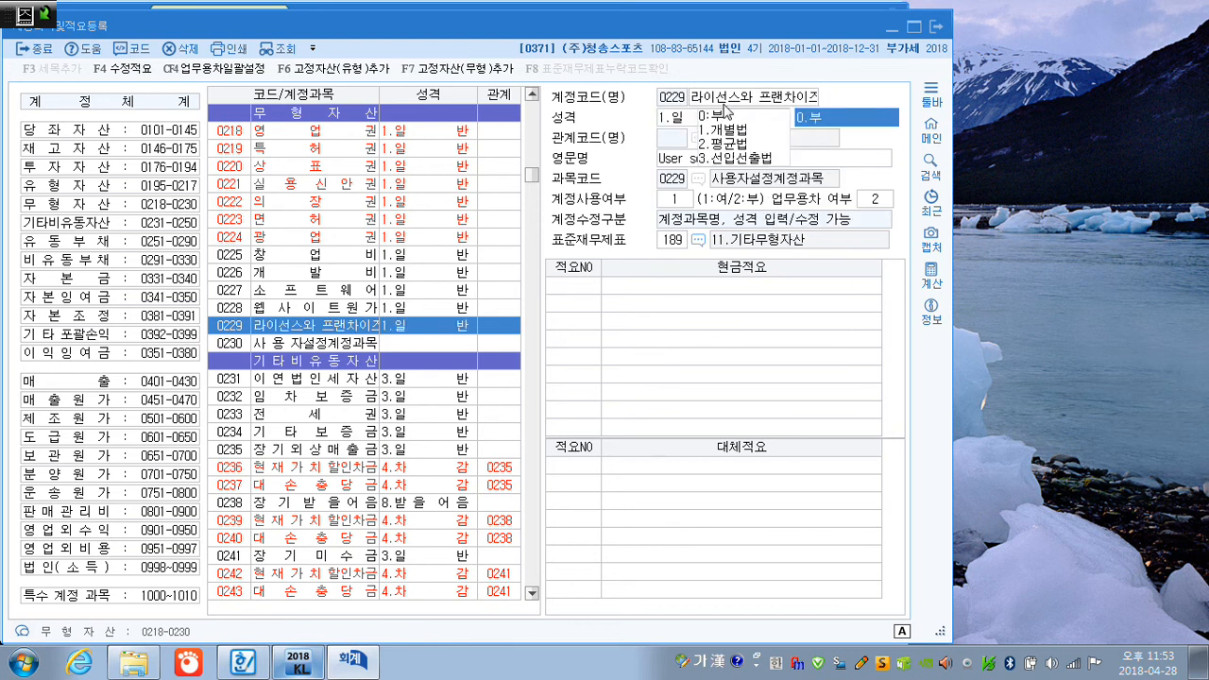
Add 현금적요 number 1, 라이선스 계약금, to account 0229.
{"action": "left_click", "coordinate": [573, 287]}
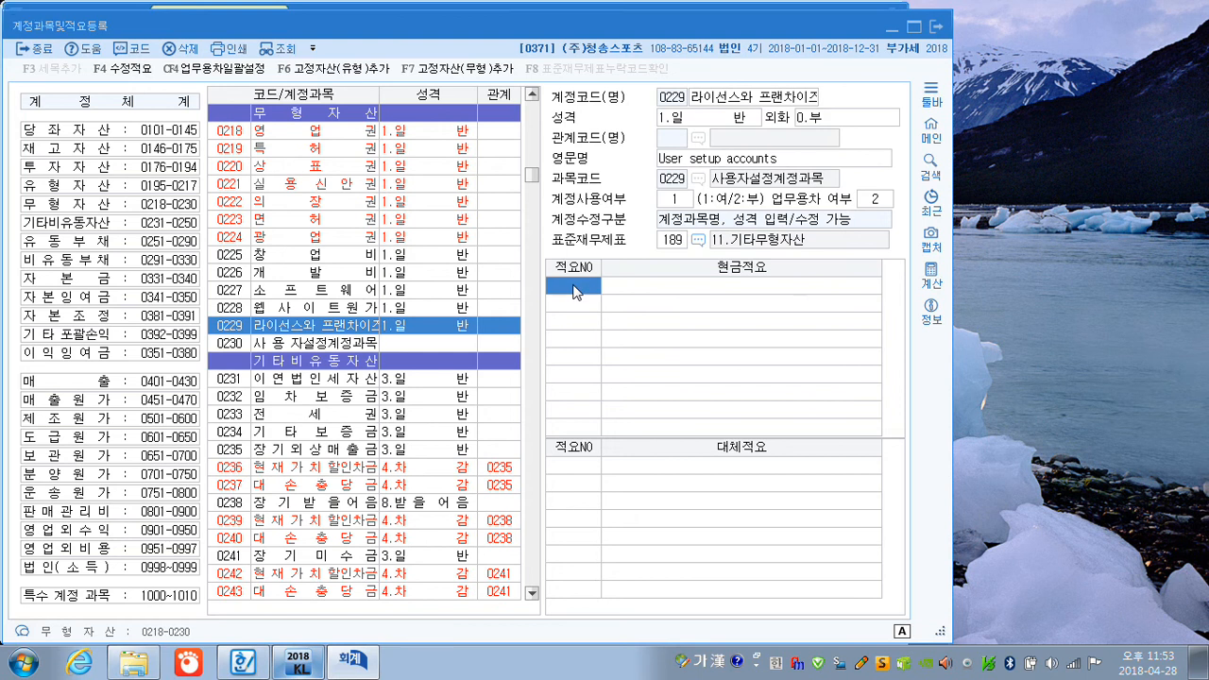
{"action": "key", "text": "Return"}
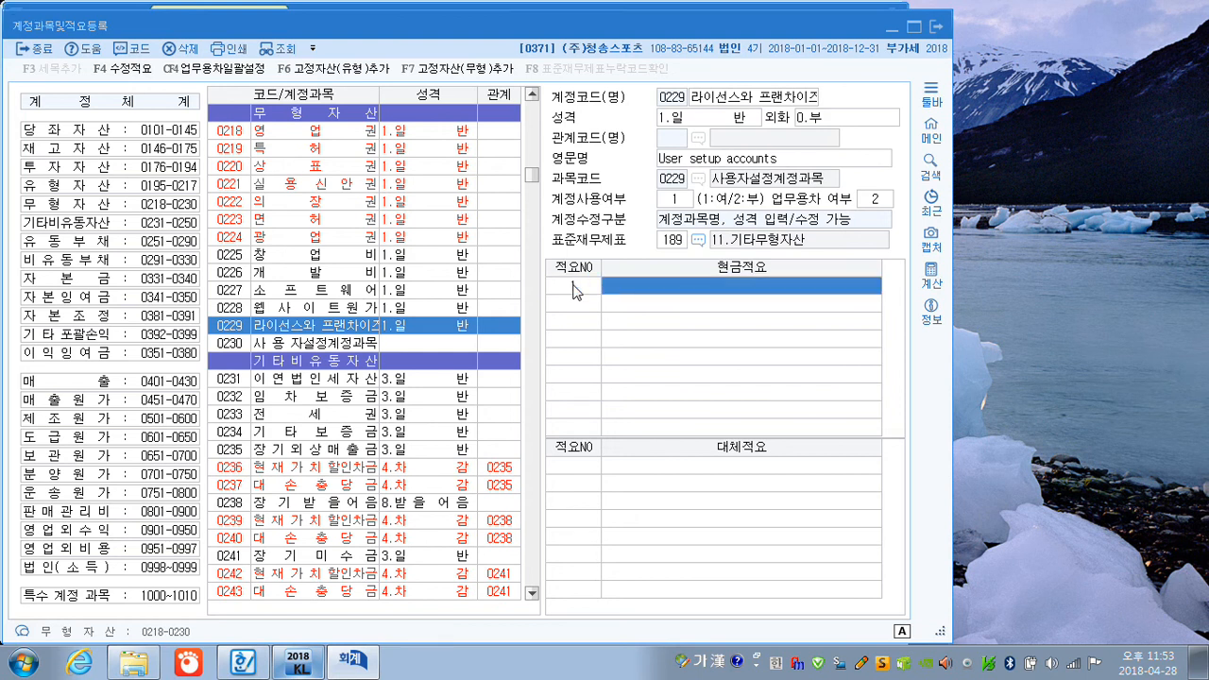
{"action": "type", "text": "라이선"}
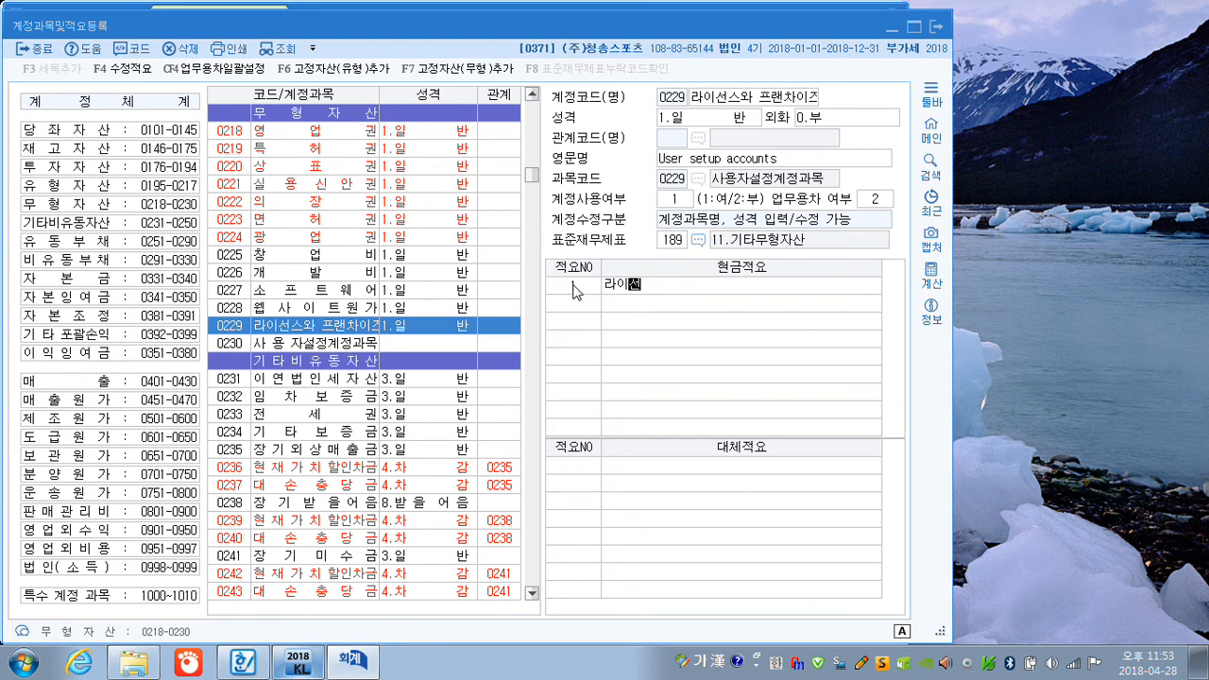
{"action": "type", "text": "스 ㄱ계약금"}
{"action": "key", "text": "Return"}
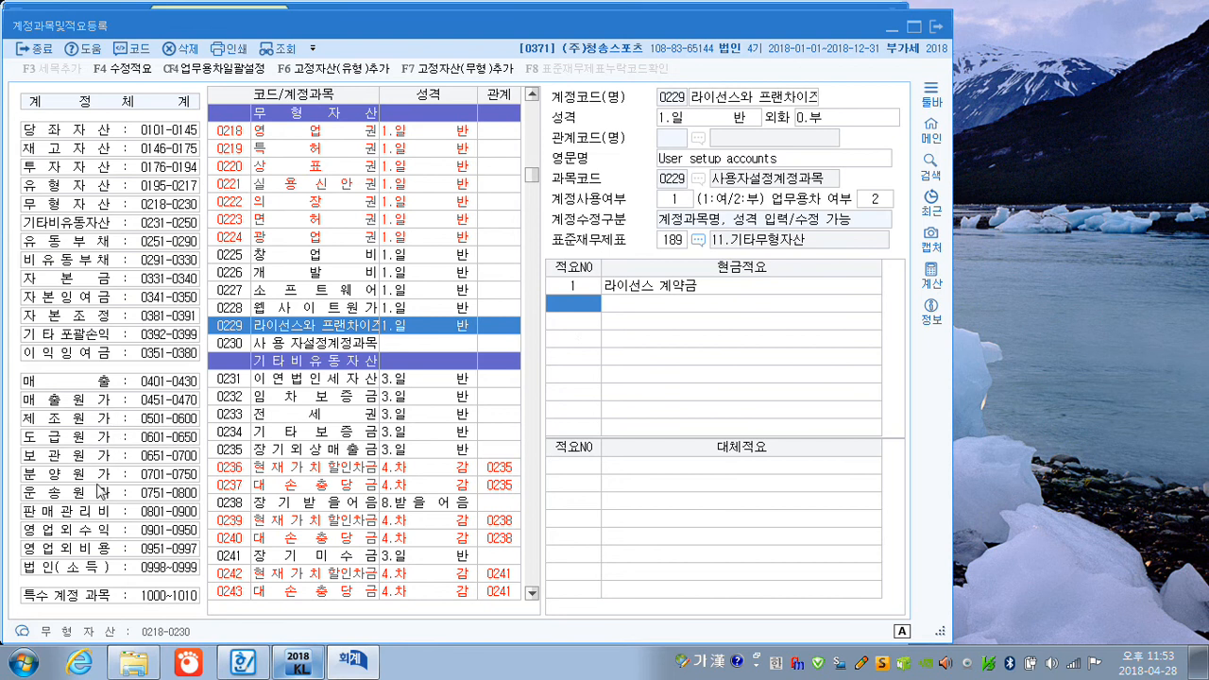
Add 현금적요 number 5, 직급수당 지급, to the selling and administrative account 0804 제수당 and close 계정과목및적요등록.
{"action": "left_click", "coordinate": [79, 518]}
{"action": "left_click", "coordinate": [300, 187]}
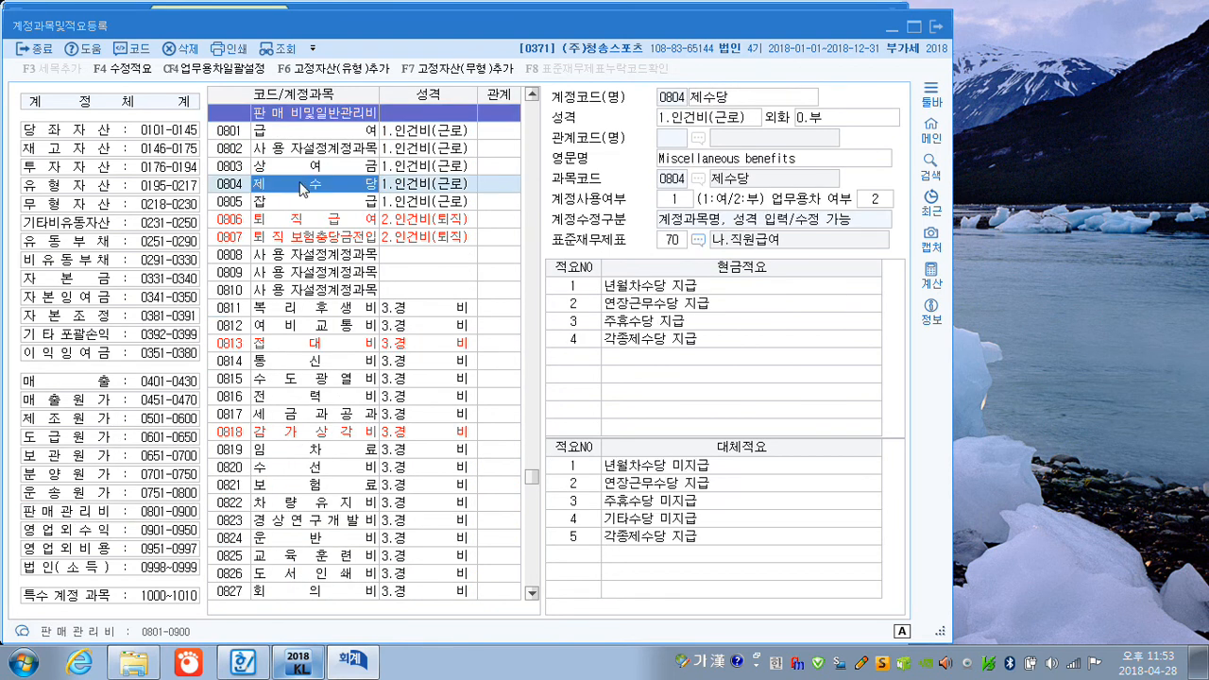
{"action": "left_click", "coordinate": [569, 357]}
{"action": "type", "text": "5"}
{"action": "key", "text": "Return"}
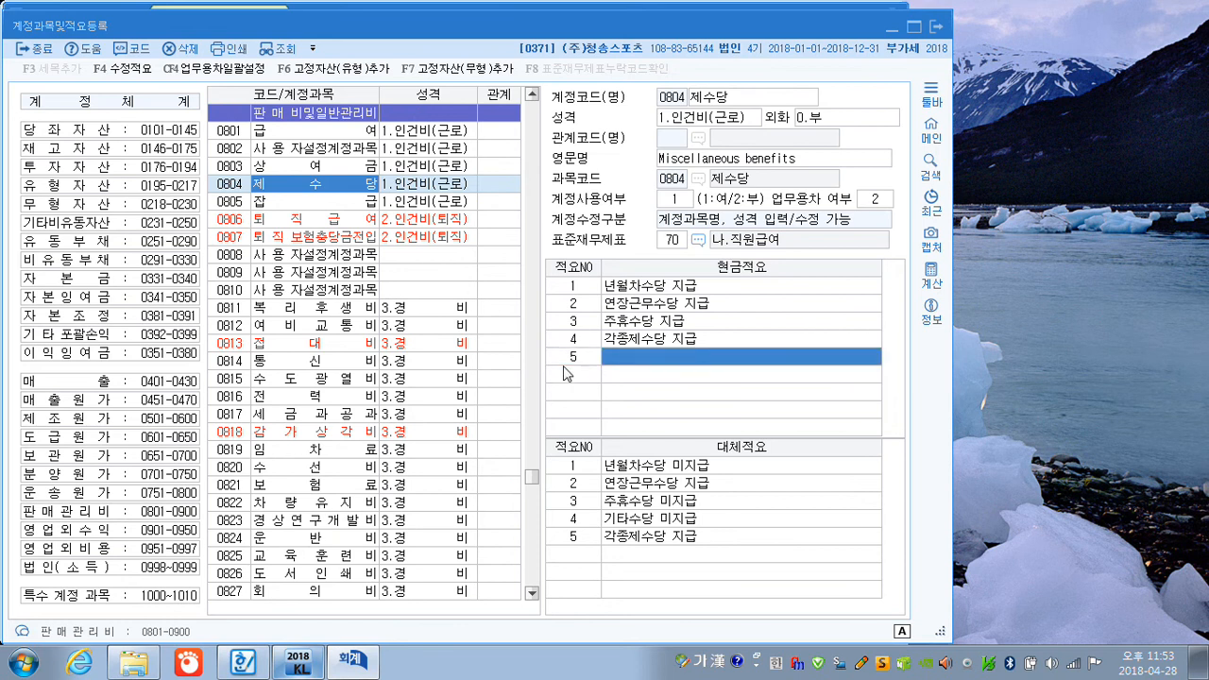
{"action": "type", "text": "직"}
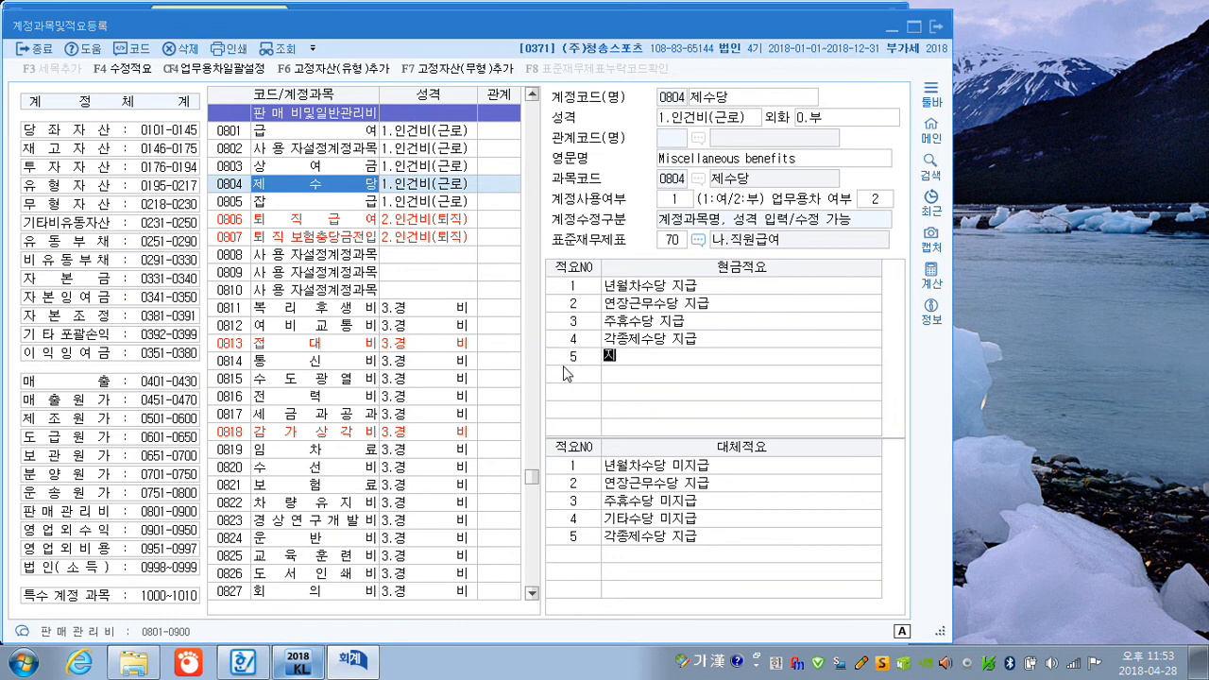
{"action": "type", "text": "급수당지급"}
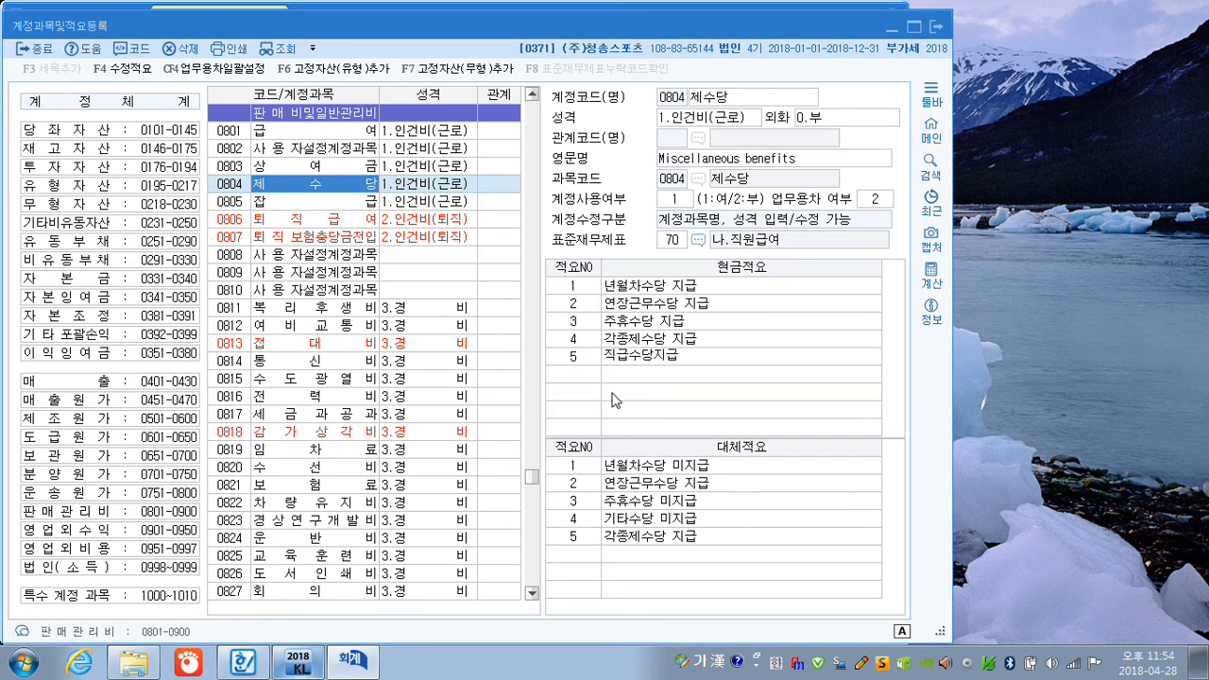
{"action": "left_click", "coordinate": [657, 351]}
{"action": "left_click", "coordinate": [693, 353]}
{"action": "key", "text": "Return"}
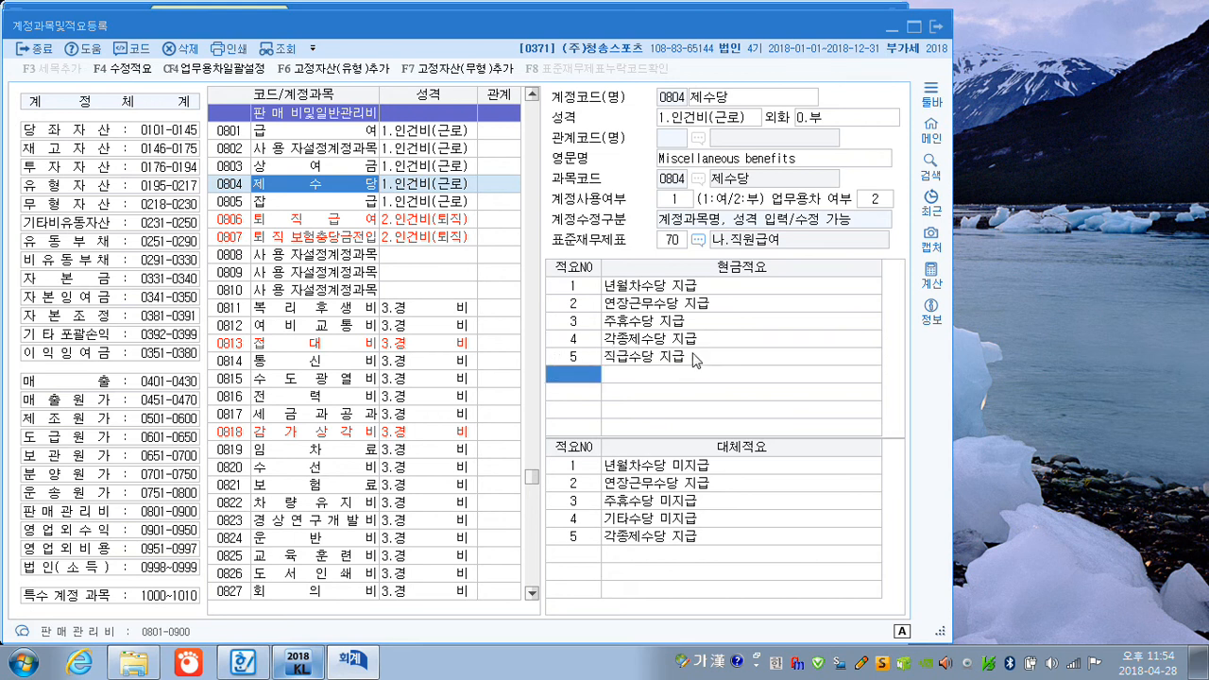
{"action": "left_click", "coordinate": [941, 33]}
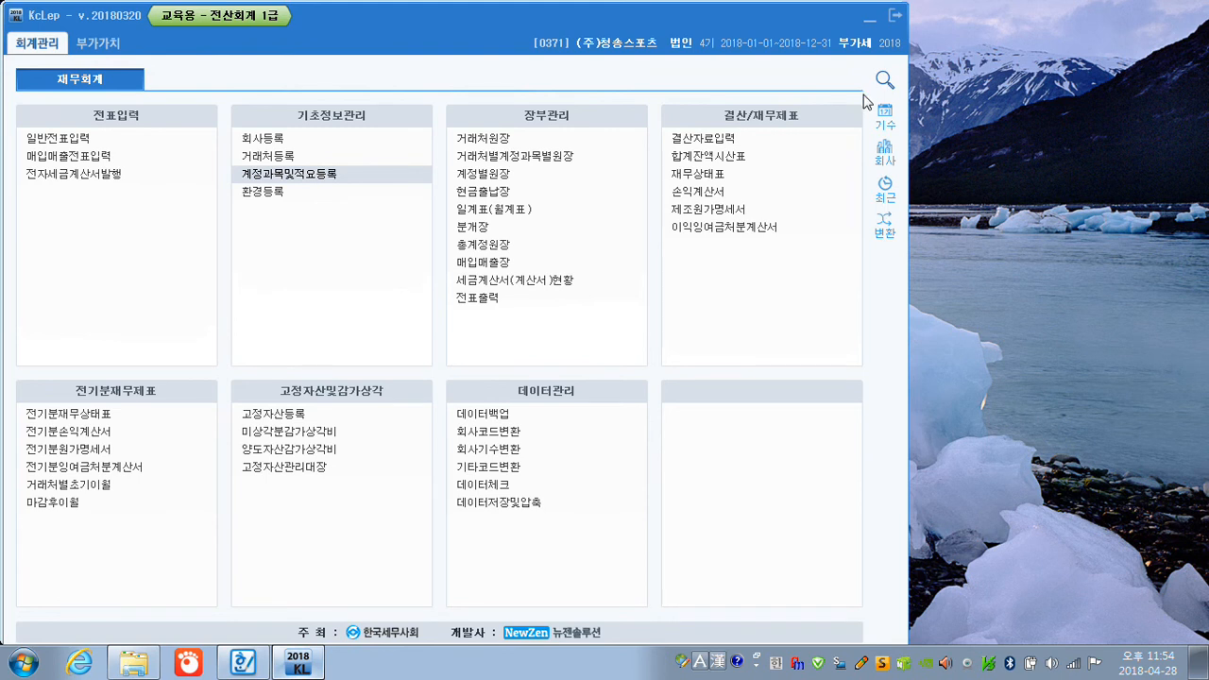
Switch to the exam document in 한글, draw an arrow moving the 804(제수당) box up to question [2], and cross out its entries.
{"action": "left_click", "coordinate": [255, 665]}
{"action": "scroll", "coordinate": [402, 465], "scroll_direction": "down", "scroll_amount": 5}
{"action": "scroll", "coordinate": [402, 465], "scroll_direction": "down", "scroll_amount": 2}
{"action": "scroll", "coordinate": [401, 464], "scroll_direction": "up", "scroll_amount": 5}
{"action": "scroll", "coordinate": [402, 465], "scroll_direction": "up", "scroll_amount": 1}
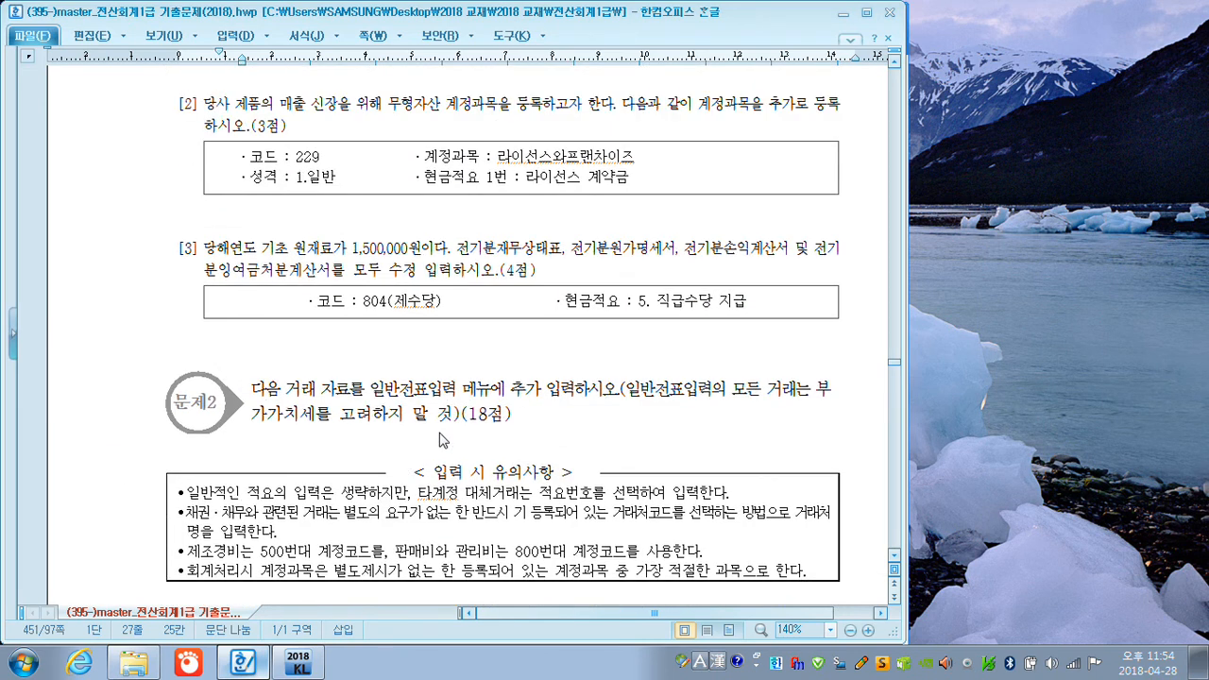
{"action": "key", "text": "F9"}
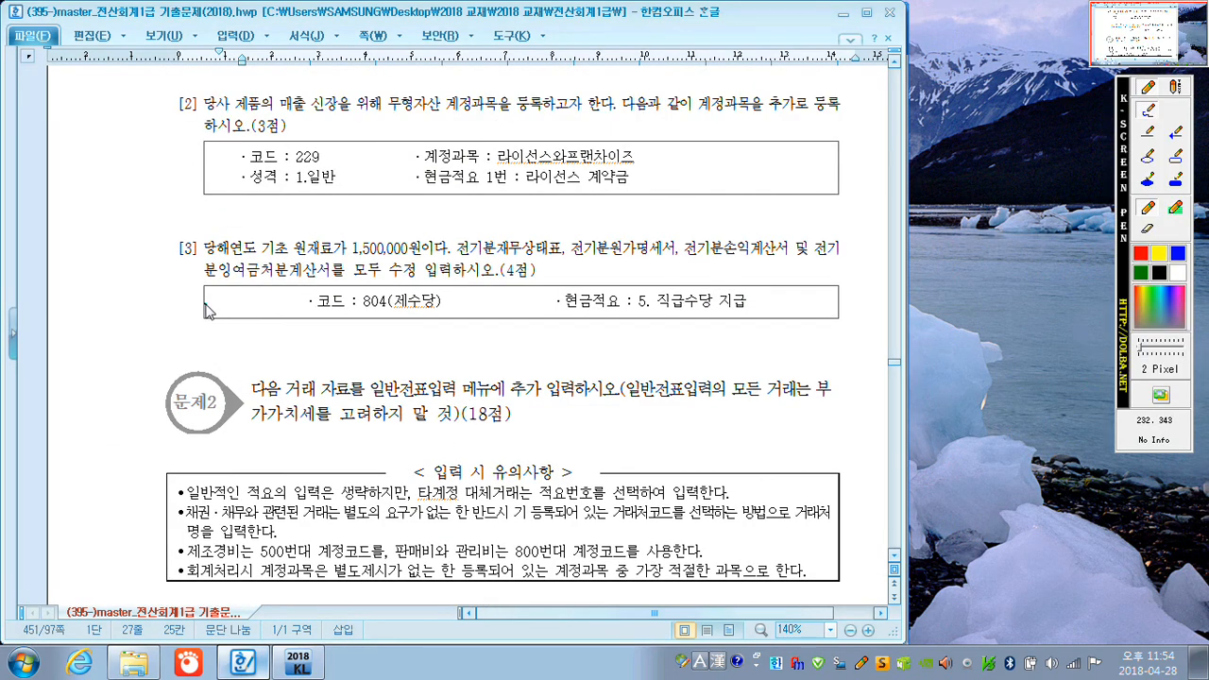
{"action": "mouse_move", "coordinate": [207, 304]}
{"action": "left_mouse_down"}
{"action": "mouse_move", "coordinate": [171, 286]}
{"action": "mouse_move", "coordinate": [201, 219]}
{"action": "mouse_move", "coordinate": [217, 227]}
{"action": "left_mouse_up"}
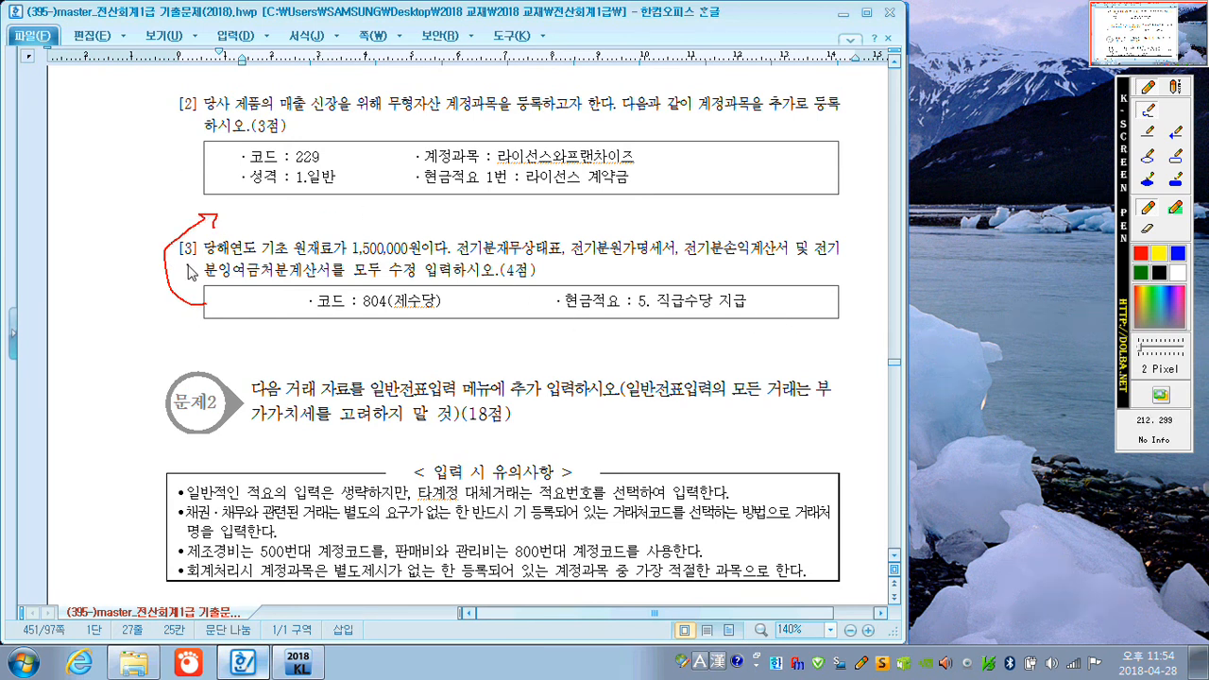
{"action": "left_click_drag", "start_coordinate": [180, 259], "coordinate": [200, 257]}
{"action": "mouse_move", "coordinate": [402, 291]}
{"action": "left_mouse_down"}
{"action": "mouse_move", "coordinate": [415, 313]}
{"action": "mouse_move", "coordinate": [432, 309]}
{"action": "left_mouse_up"}
{"action": "mouse_move", "coordinate": [633, 295]}
{"action": "left_mouse_down"}
{"action": "mouse_move", "coordinate": [646, 300]}
{"action": "mouse_move", "coordinate": [623, 323]}
{"action": "left_mouse_up"}
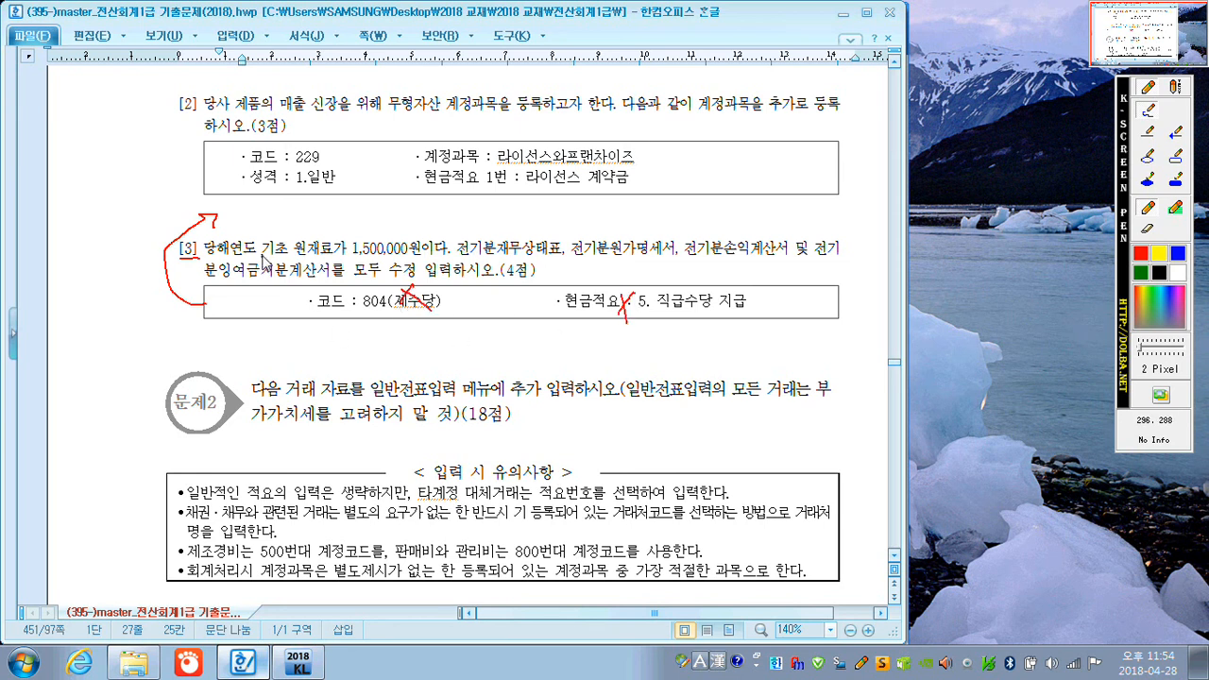
Underline question [3]'s opening raw-material condition, note 전기말 원재료 above it, circle 1,500,000, and clear the pen annotations.
{"action": "mouse_move", "coordinate": [202, 256]}
{"action": "left_mouse_down"}
{"action": "mouse_move", "coordinate": [387, 256]}
{"action": "mouse_move", "coordinate": [339, 246]}
{"action": "mouse_move", "coordinate": [359, 225]}
{"action": "mouse_move", "coordinate": [381, 244]}
{"action": "mouse_move", "coordinate": [426, 218]}
{"action": "mouse_move", "coordinate": [442, 233]}
{"action": "mouse_move", "coordinate": [466, 213]}
{"action": "mouse_move", "coordinate": [502, 227]}
{"action": "mouse_move", "coordinate": [516, 212]}
{"action": "mouse_move", "coordinate": [518, 223]}
{"action": "left_mouse_up"}
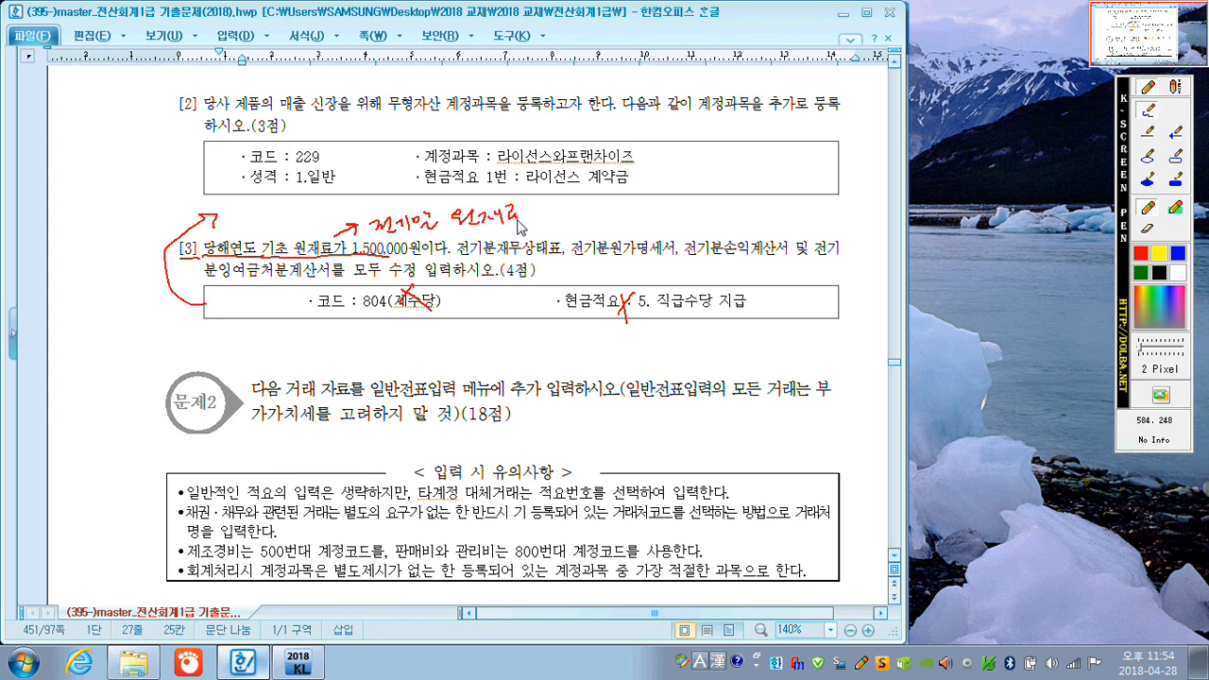
{"action": "mouse_move", "coordinate": [347, 254]}
{"action": "left_mouse_down"}
{"action": "mouse_move", "coordinate": [389, 242]}
{"action": "mouse_move", "coordinate": [414, 253]}
{"action": "left_mouse_up"}
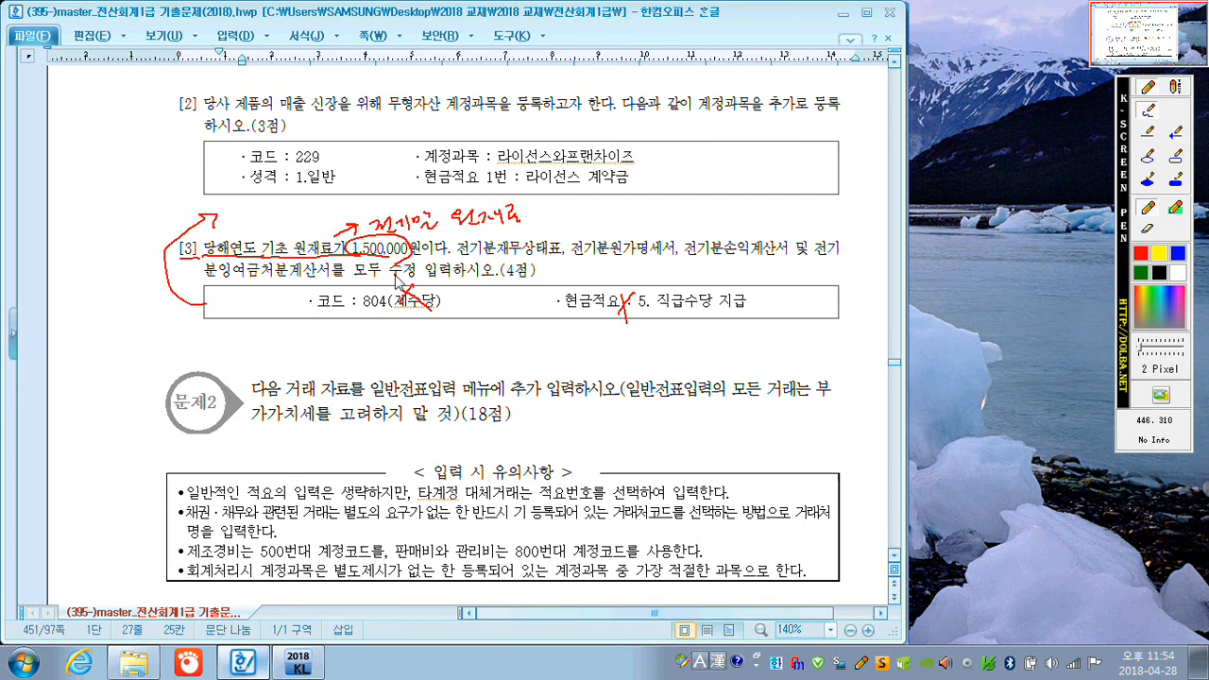
{"action": "left_click_drag", "start_coordinate": [489, 266], "coordinate": [556, 268]}
{"action": "key", "text": "Escape"}
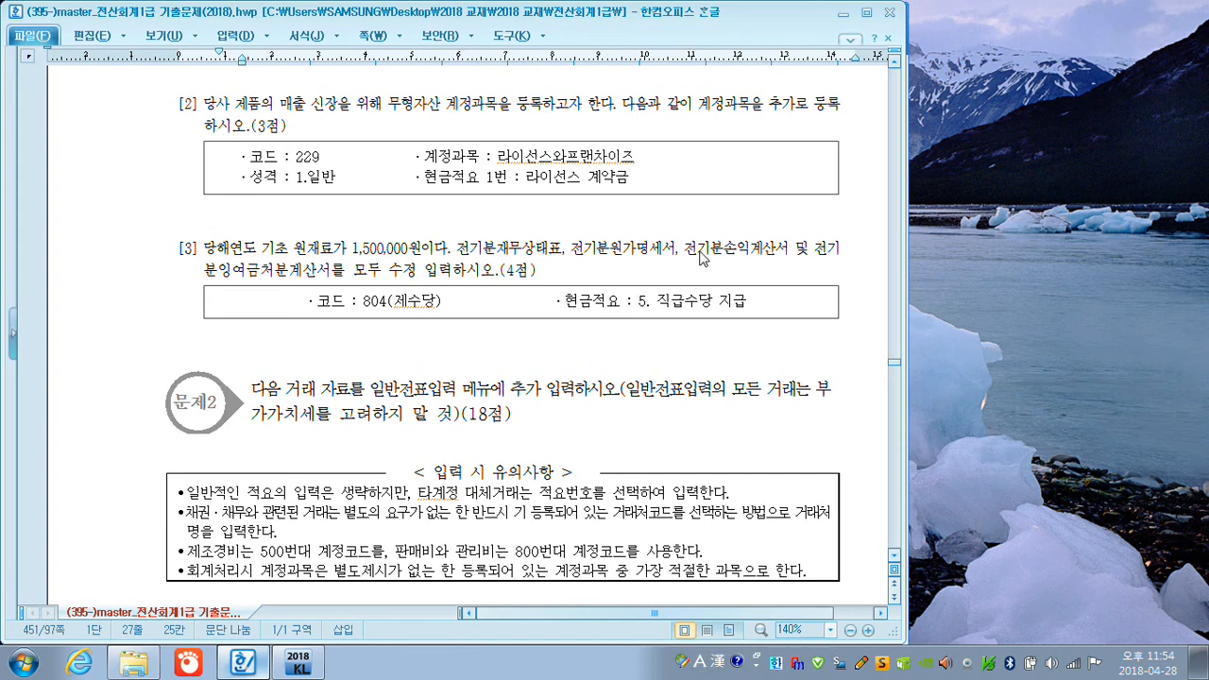
Switch to KcLep, set 원재료 (0153) to 1,500,000 in 전기분재무상태표, and close the statement.
{"action": "left_click", "coordinate": [844, 13]}
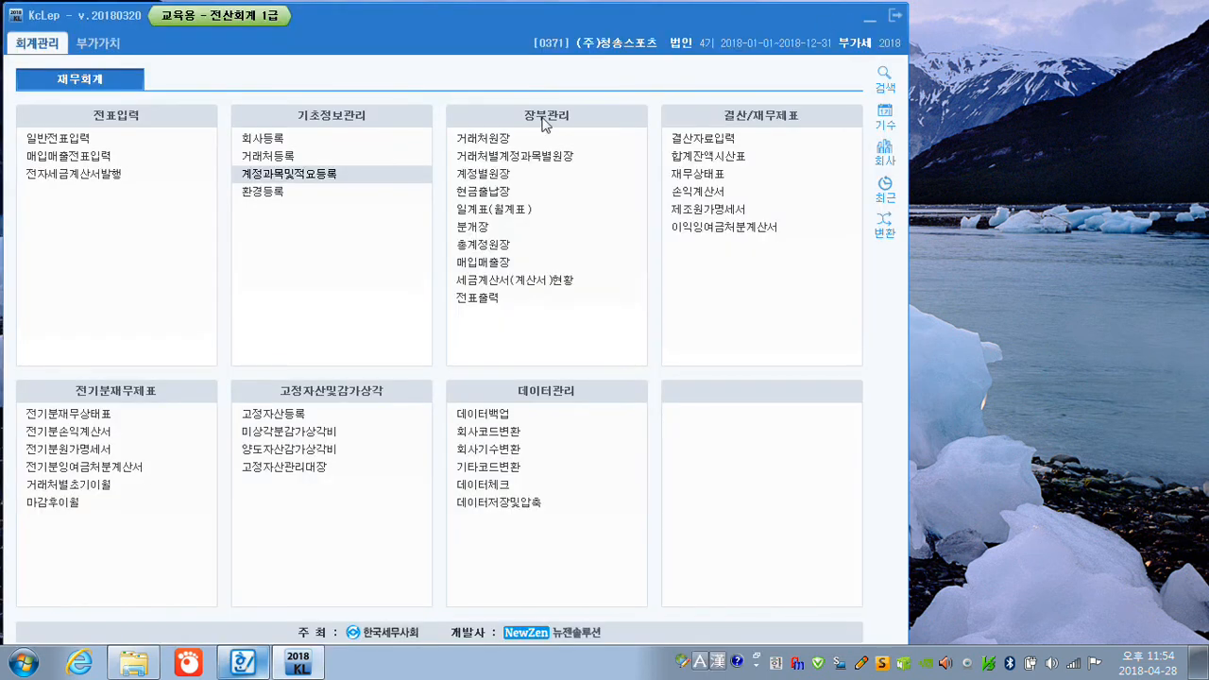
{"action": "left_click", "coordinate": [70, 413]}
{"action": "left_click", "coordinate": [70, 413]}
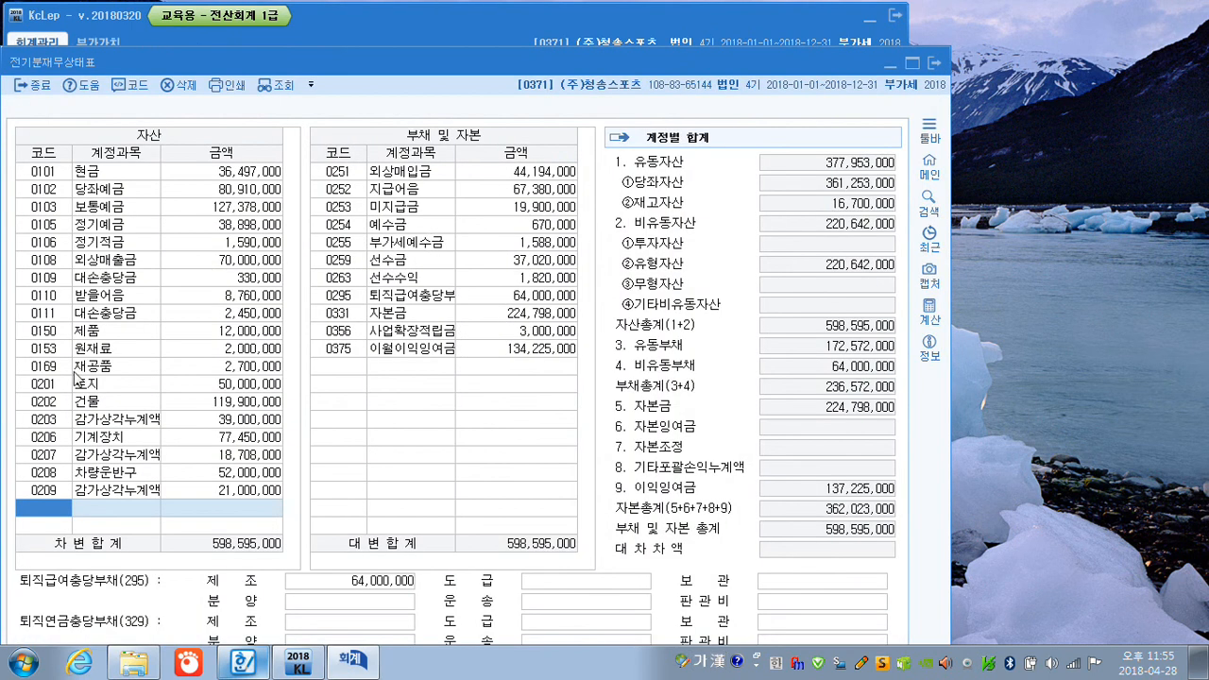
{"action": "left_click", "coordinate": [208, 352]}
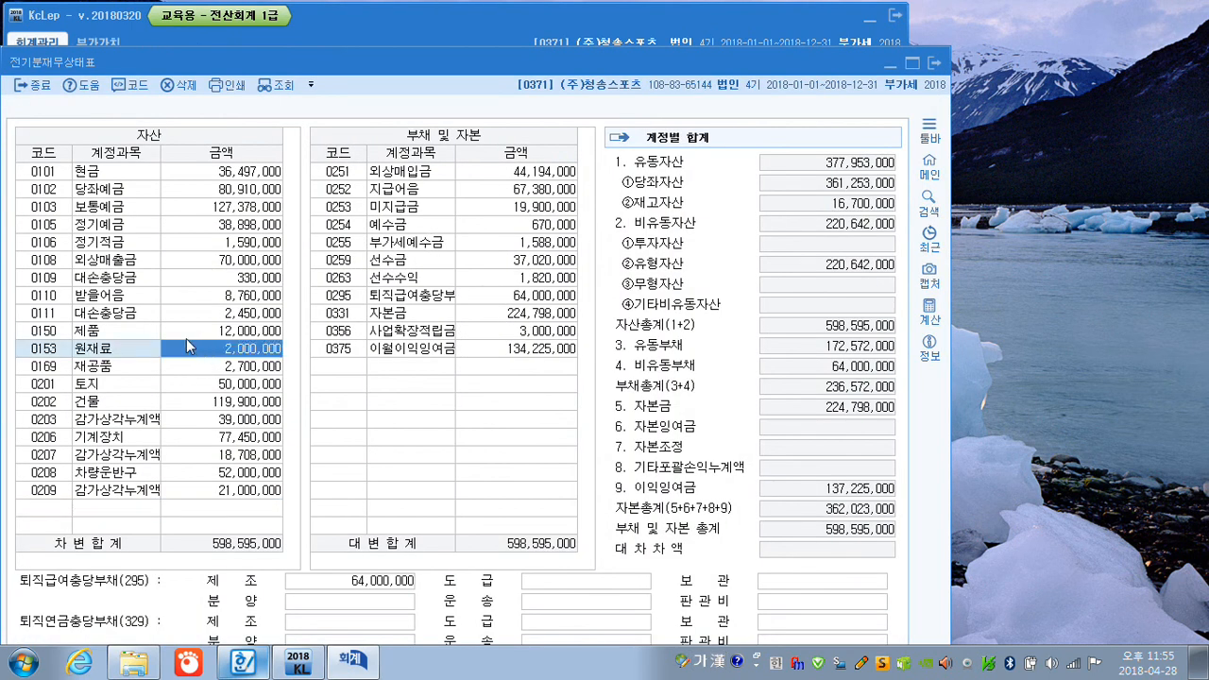
{"action": "type", "text": "1500000"}
{"action": "key", "text": "Return"}
{"action": "key", "text": "Return"}
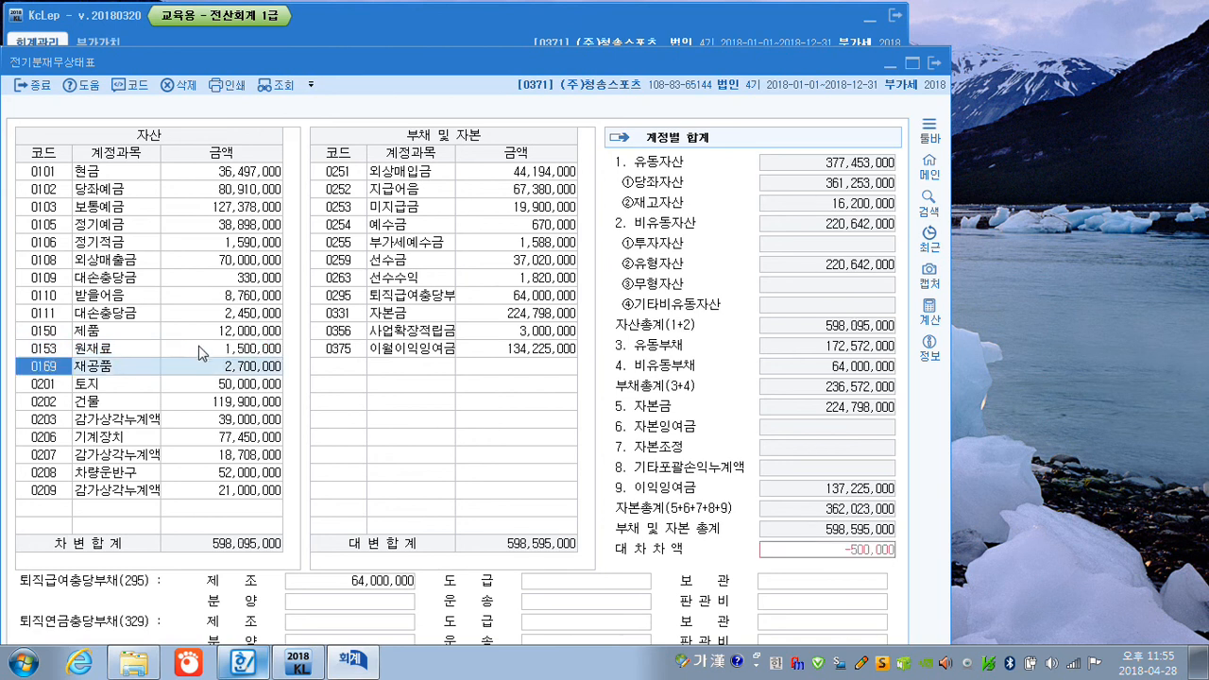
{"action": "left_click", "coordinate": [199, 348]}
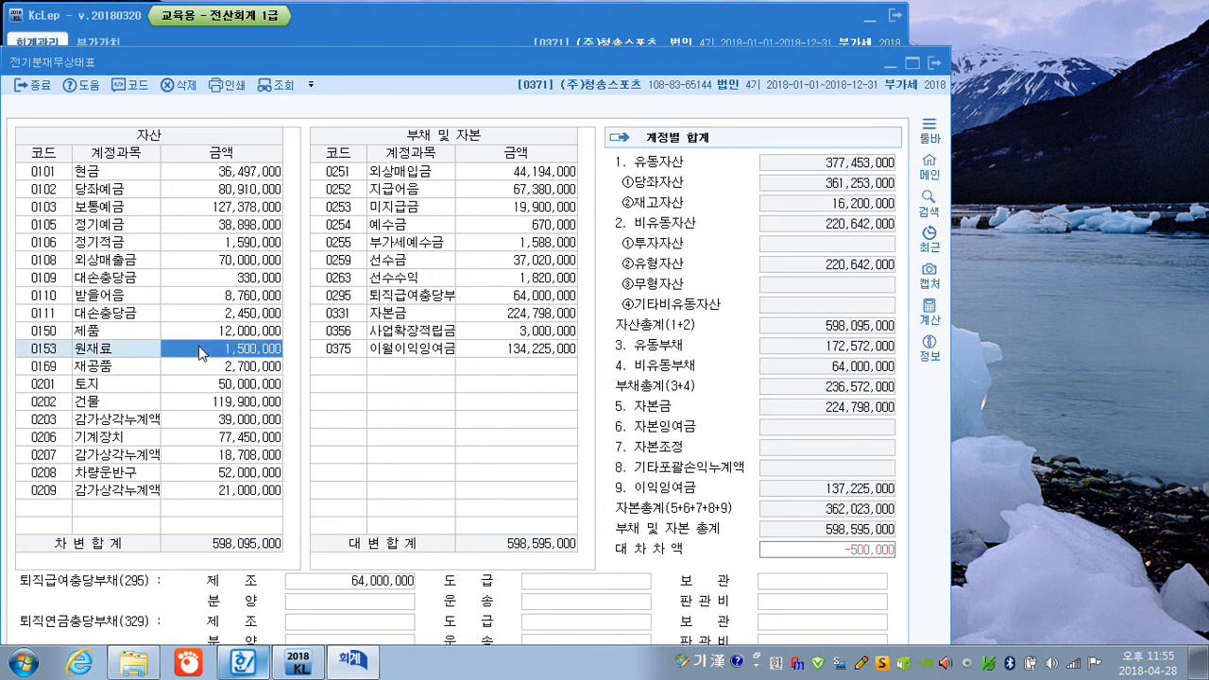
{"action": "left_click", "coordinate": [933, 63]}
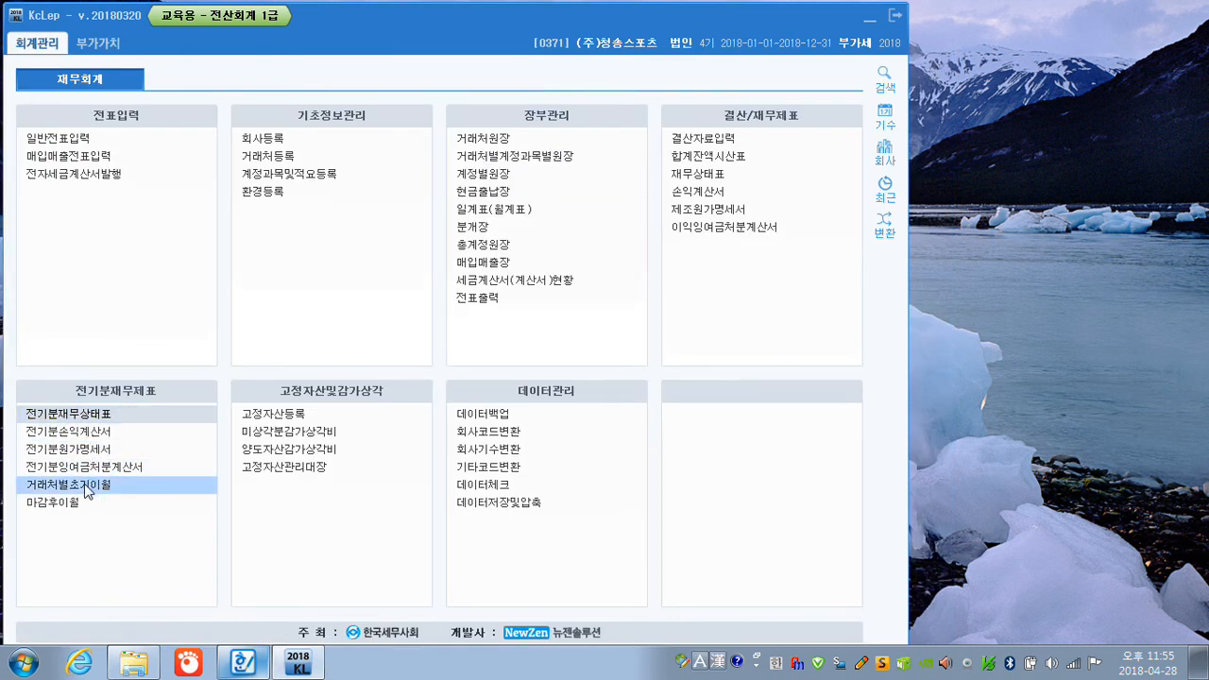
Open 전기분원가명세서, accept the balance-sheet change notice, and check and confirm the 기말원재료재고액 in the breakdown of 원재료비 (0501).
{"action": "left_click", "coordinate": [86, 452]}
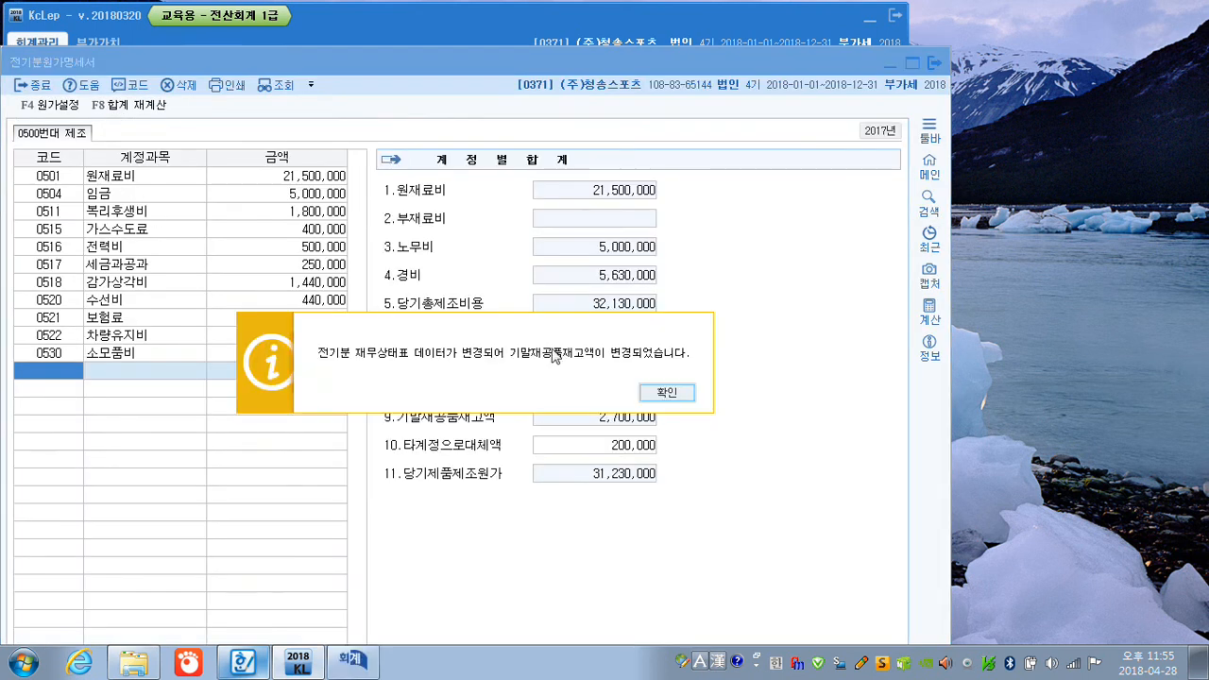
{"action": "left_click", "coordinate": [665, 395]}
{"action": "left_click", "coordinate": [145, 181]}
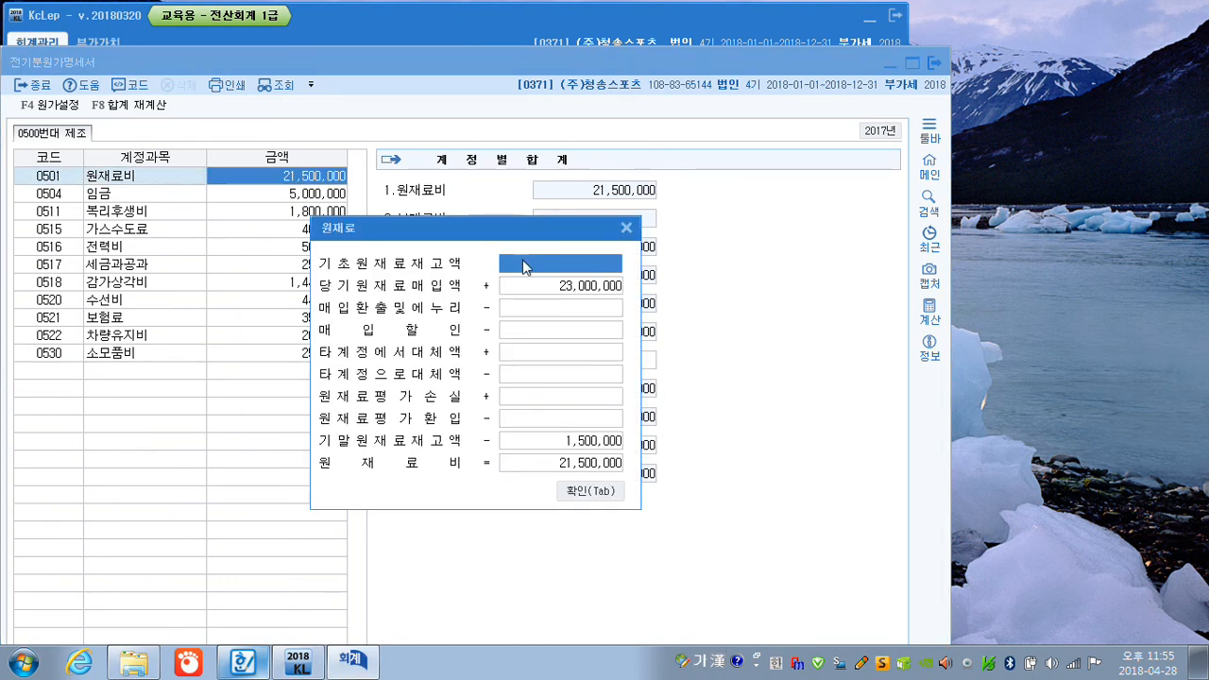
{"action": "left_click", "coordinate": [539, 442]}
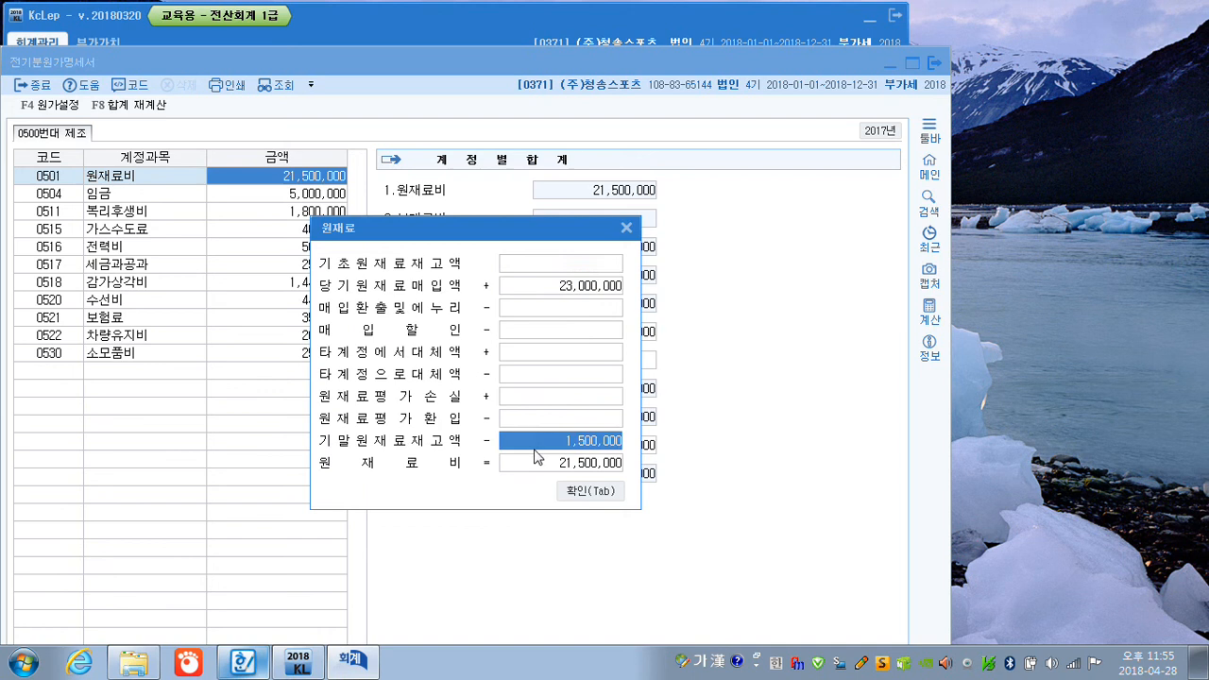
{"action": "left_click", "coordinate": [588, 491]}
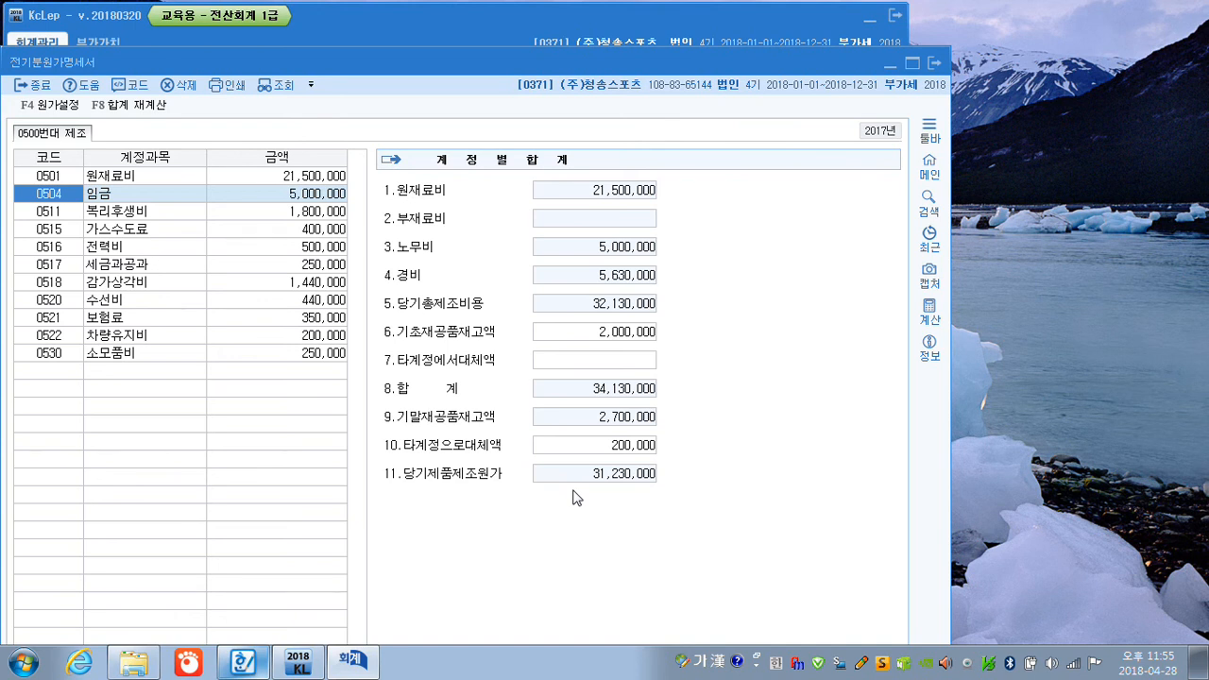
Close 전기분원가명세서, set 당기제품제조원가 to 31,230,000 within 제품매출원가 (0455) in 전기분손익계산서, and close that statement.
{"action": "left_click", "coordinate": [936, 65]}
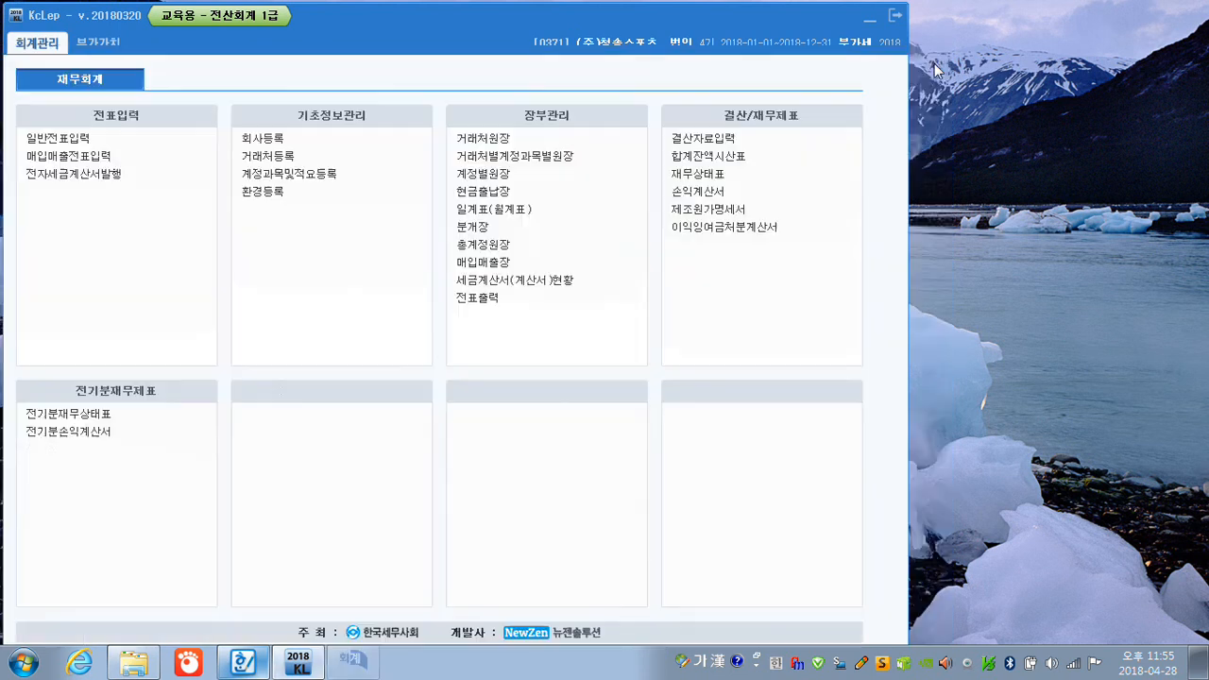
{"action": "left_click", "coordinate": [85, 432]}
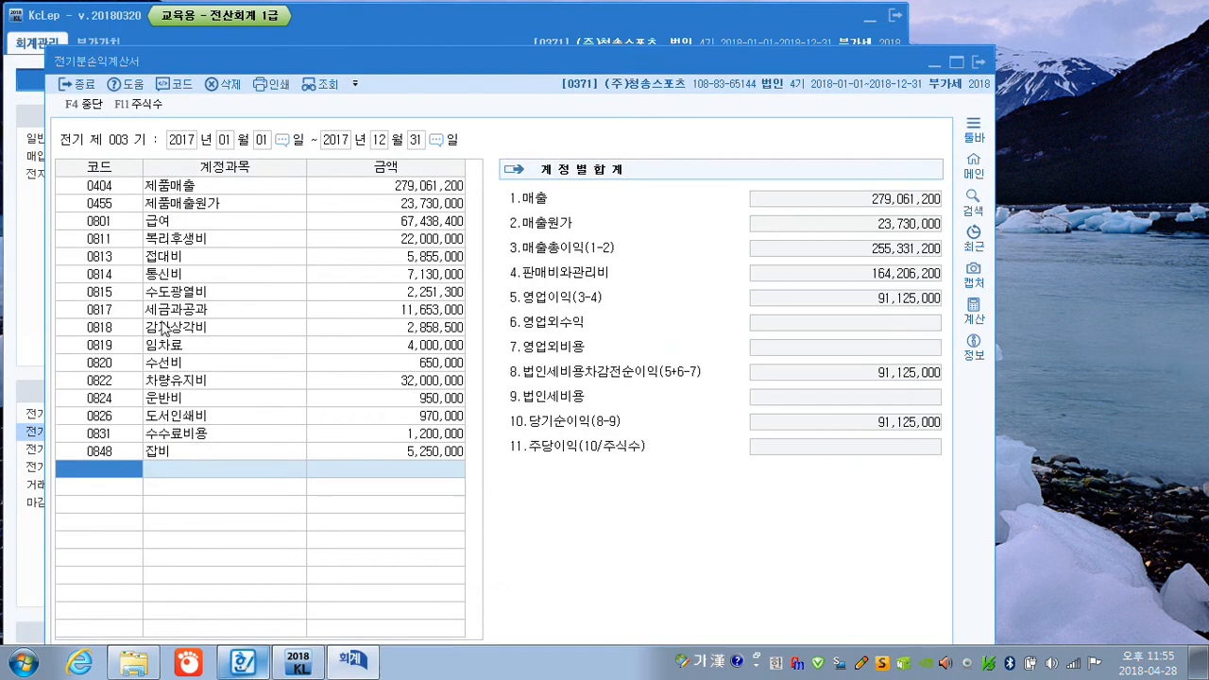
{"action": "double_click", "coordinate": [230, 206]}
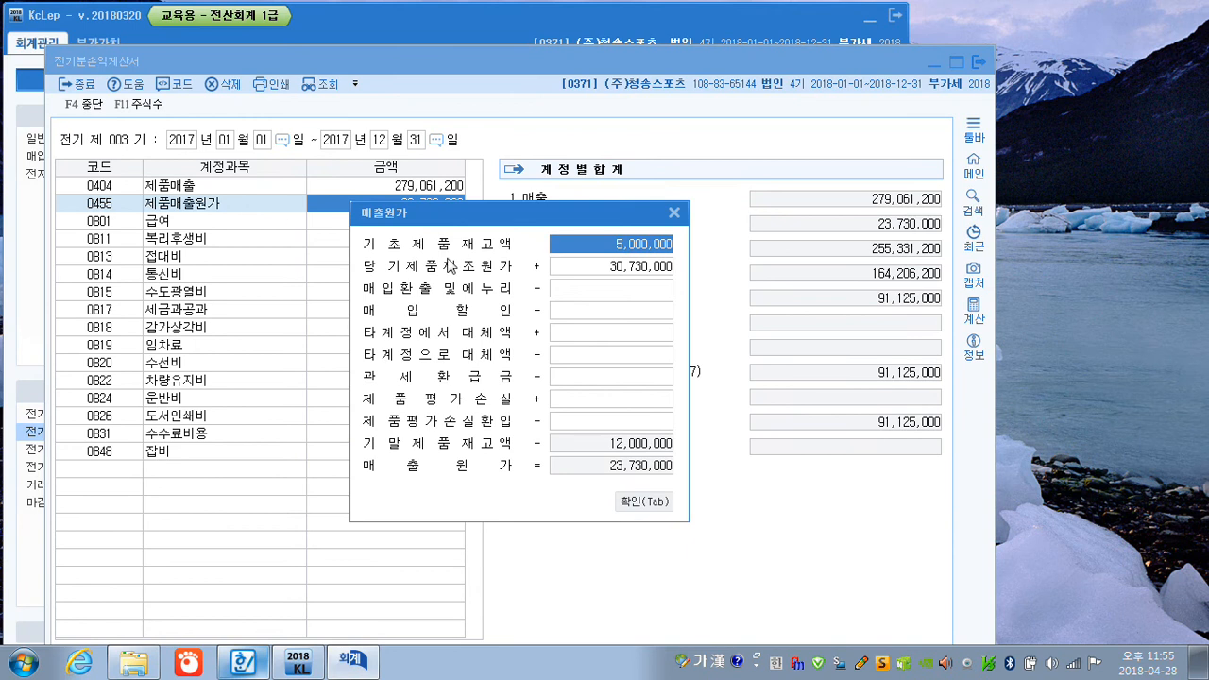
{"action": "left_click", "coordinate": [570, 273]}
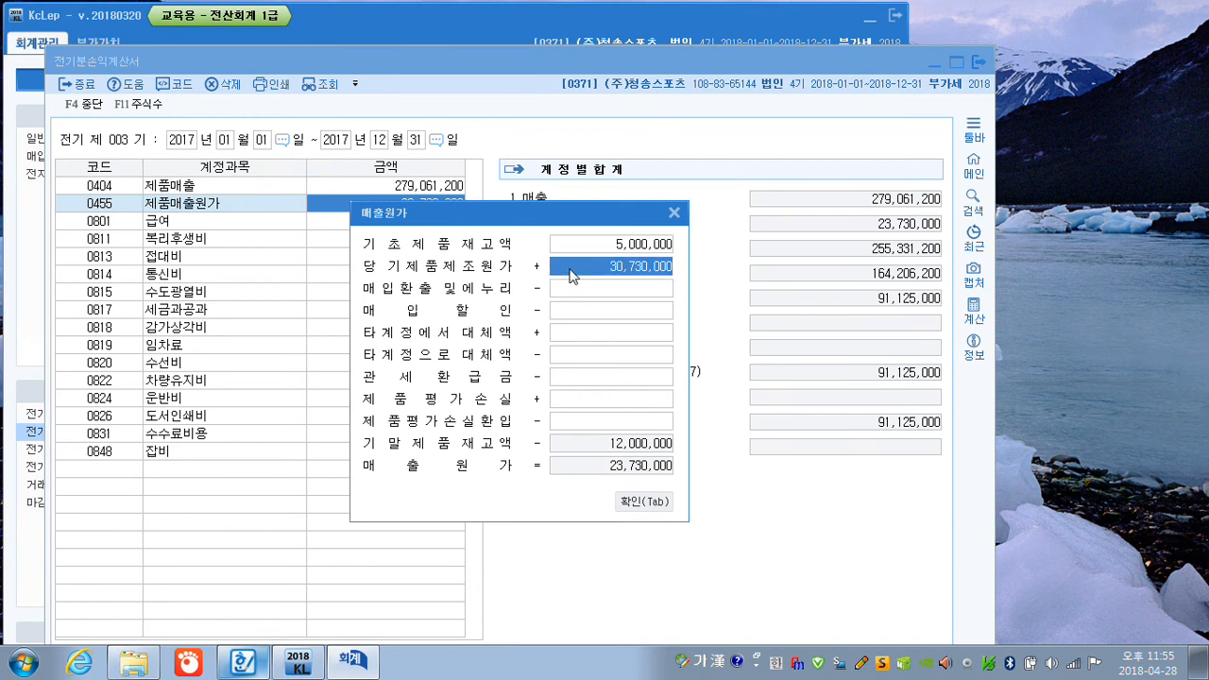
{"action": "type", "text": "31,230,000"}
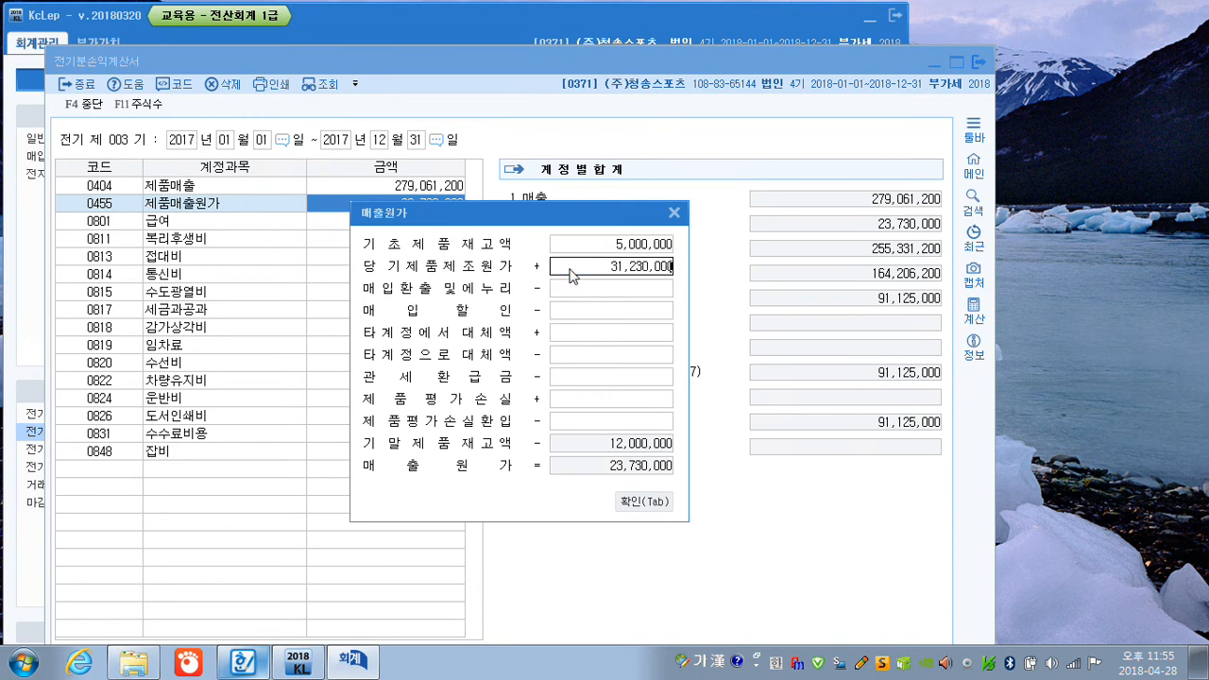
{"action": "key", "text": "Return"}
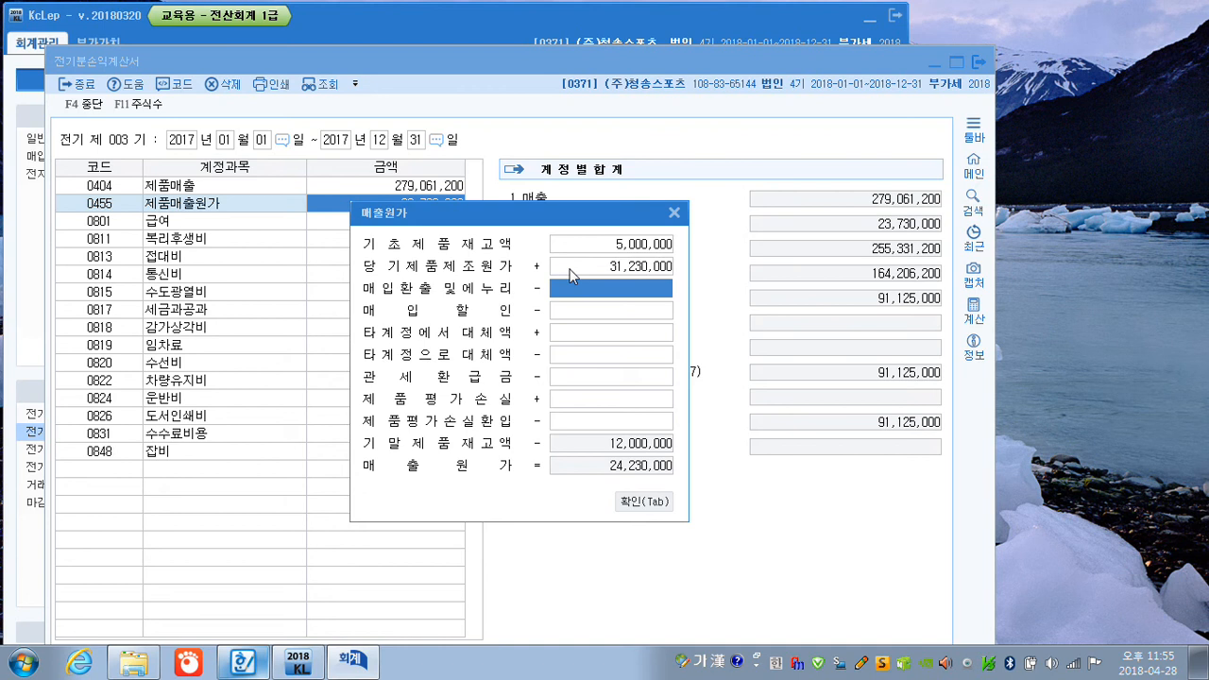
{"action": "left_click", "coordinate": [641, 504]}
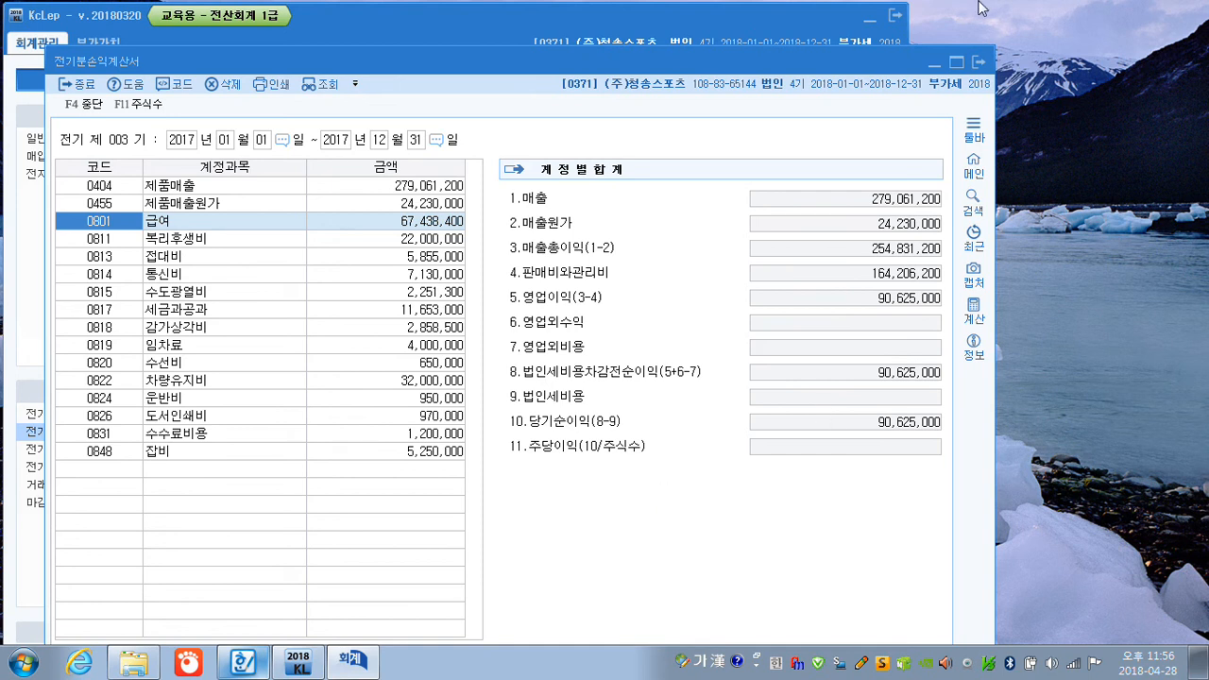
{"action": "left_click", "coordinate": [980, 64]}
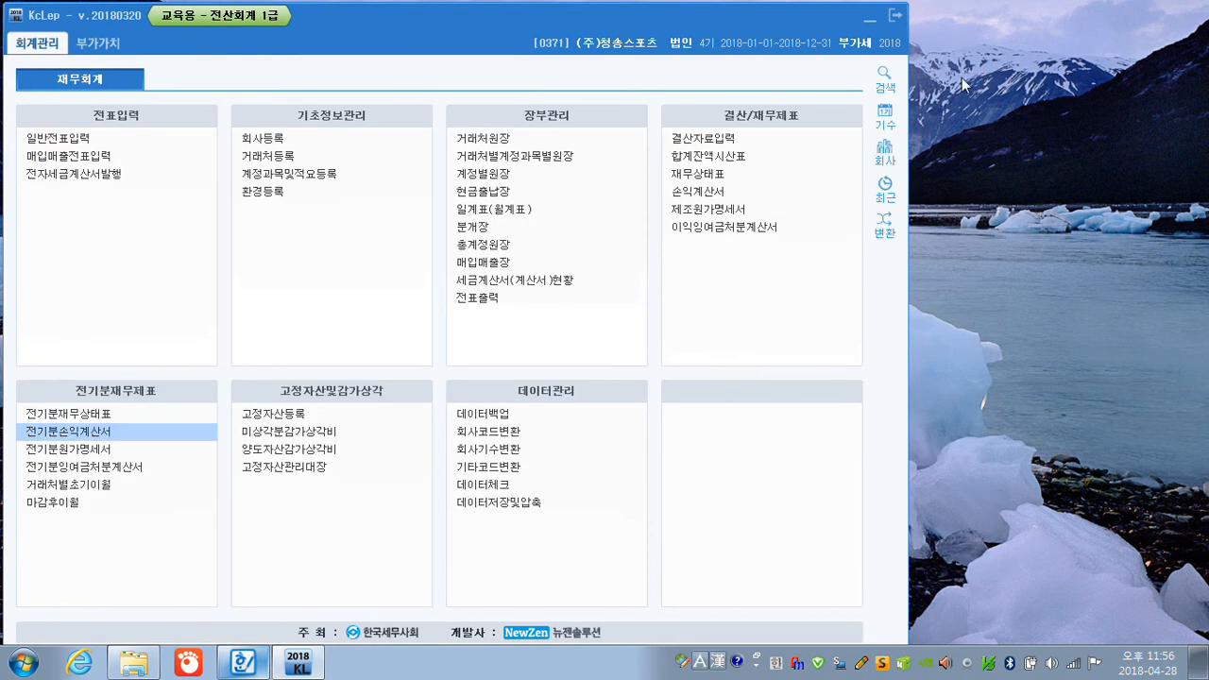
Open 전기분잉여금처분계산서, set 당기순이익 to 90,625,000, check the 미처분이익잉여금 total, and close the statement.
{"action": "left_click", "coordinate": [111, 472]}
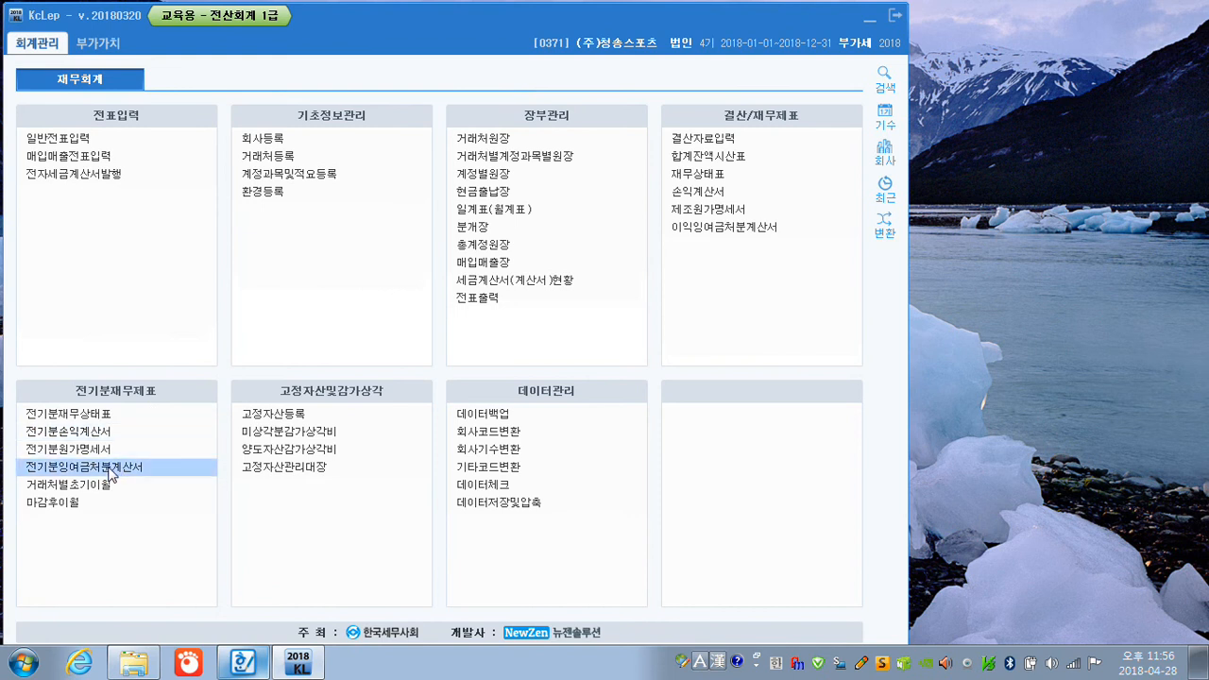
{"action": "left_click", "coordinate": [624, 312]}
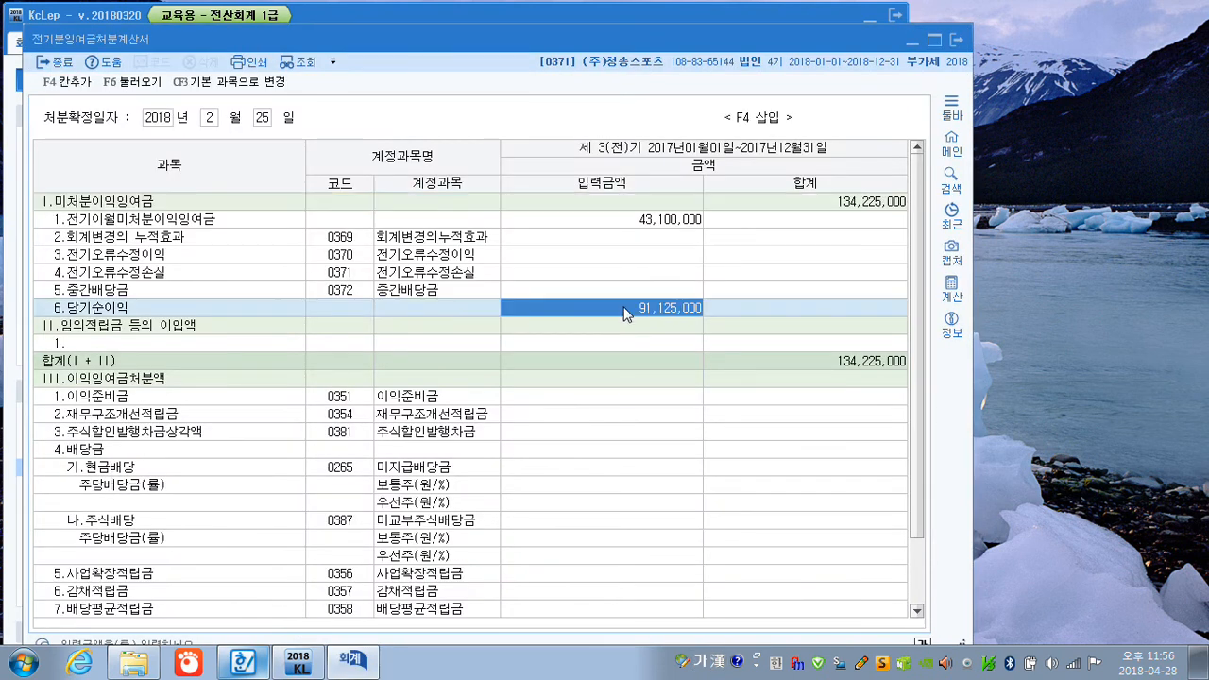
{"action": "type", "text": "90,625,000"}
{"action": "key", "text": "Return"}
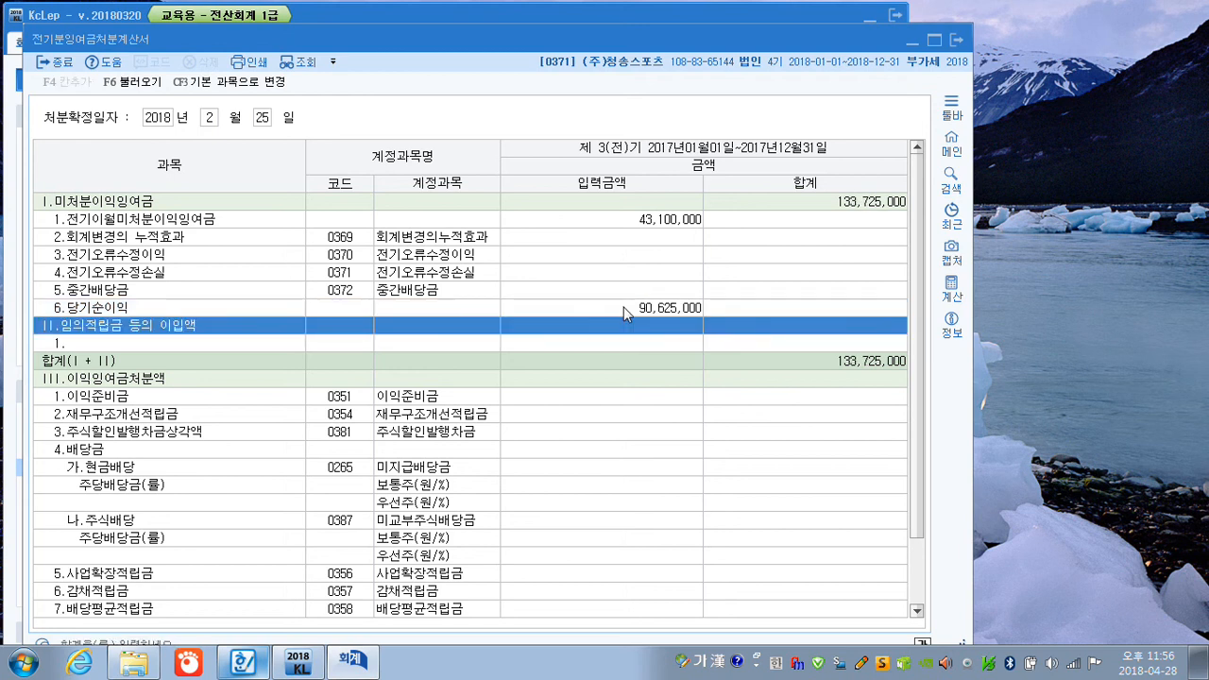
{"action": "left_click", "coordinate": [839, 206]}
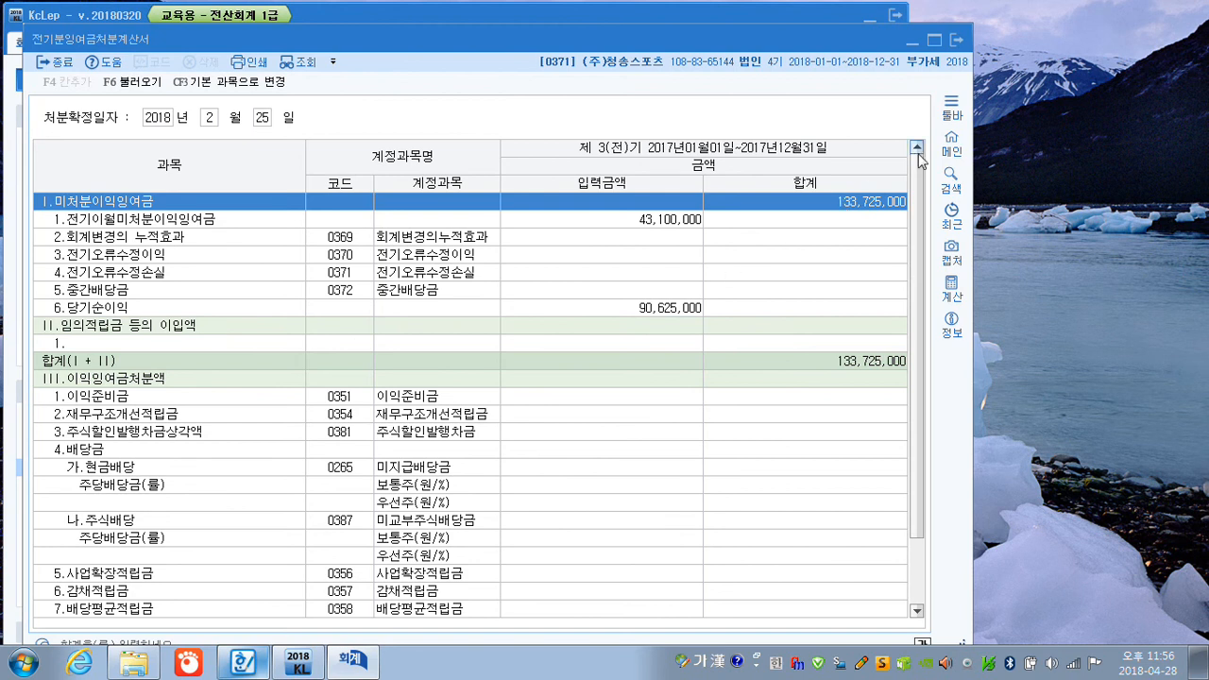
{"action": "left_click", "coordinate": [955, 41]}
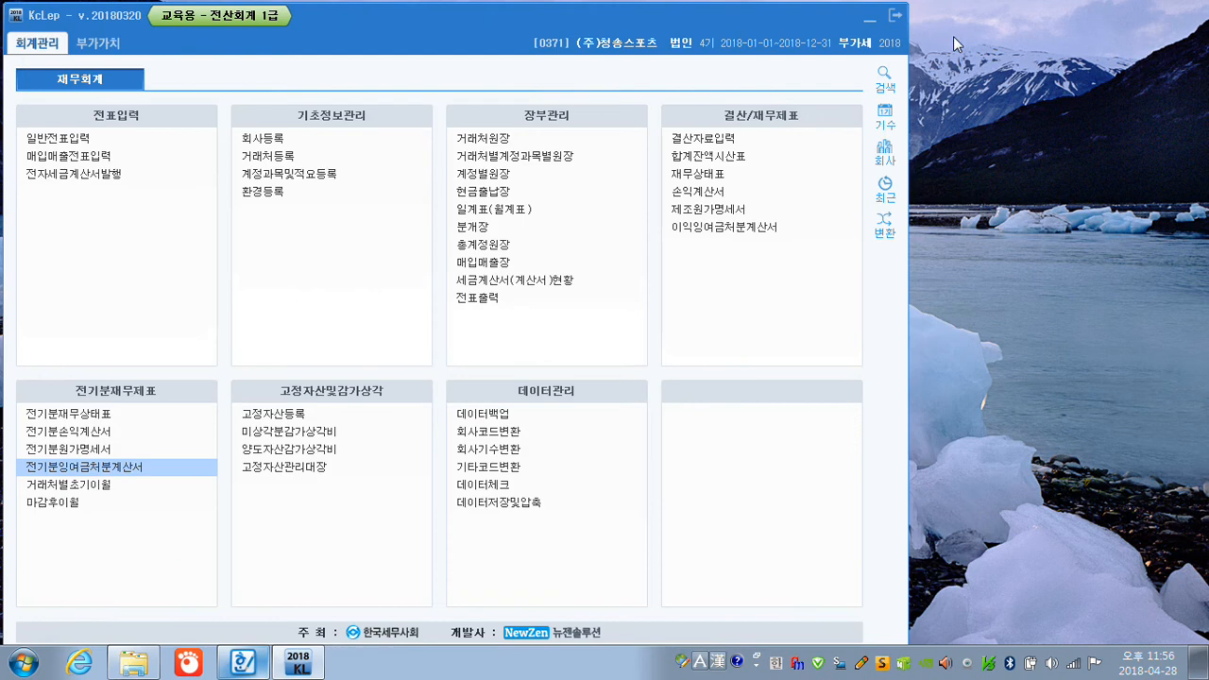
Open 전기분재무상태표, set 이월이익잉여금 (0375) to 133,725,000, and close the statement.
{"action": "left_click", "coordinate": [103, 421]}
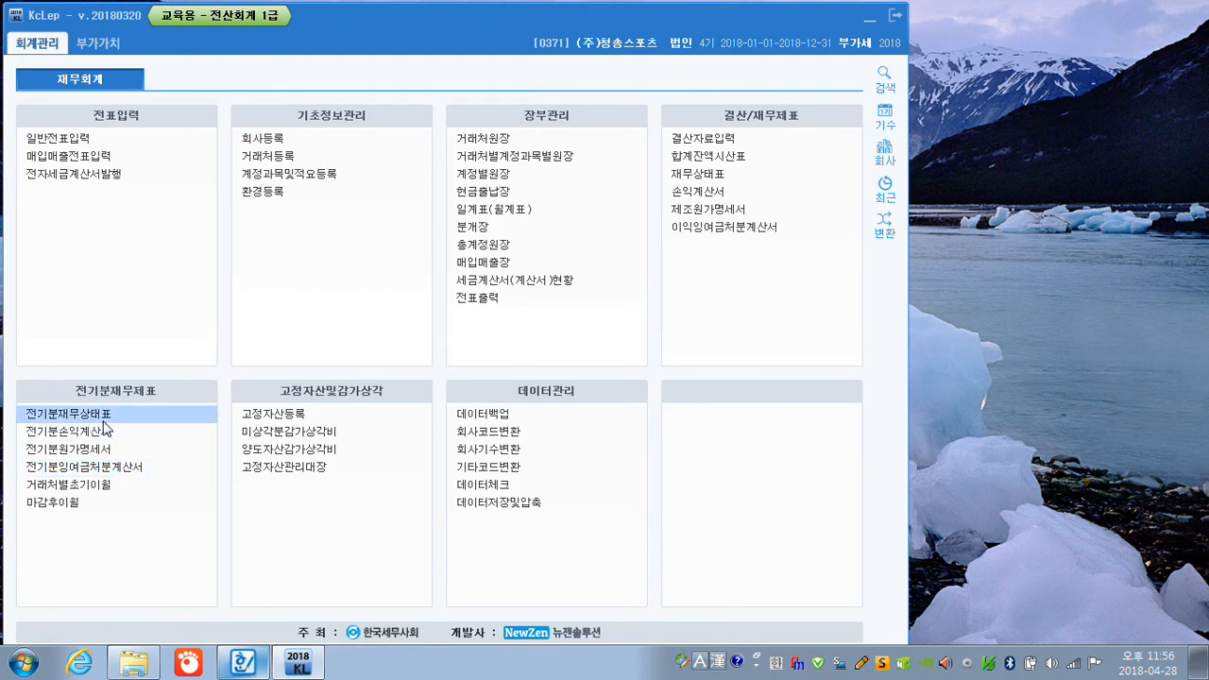
{"action": "left_click", "coordinate": [506, 355]}
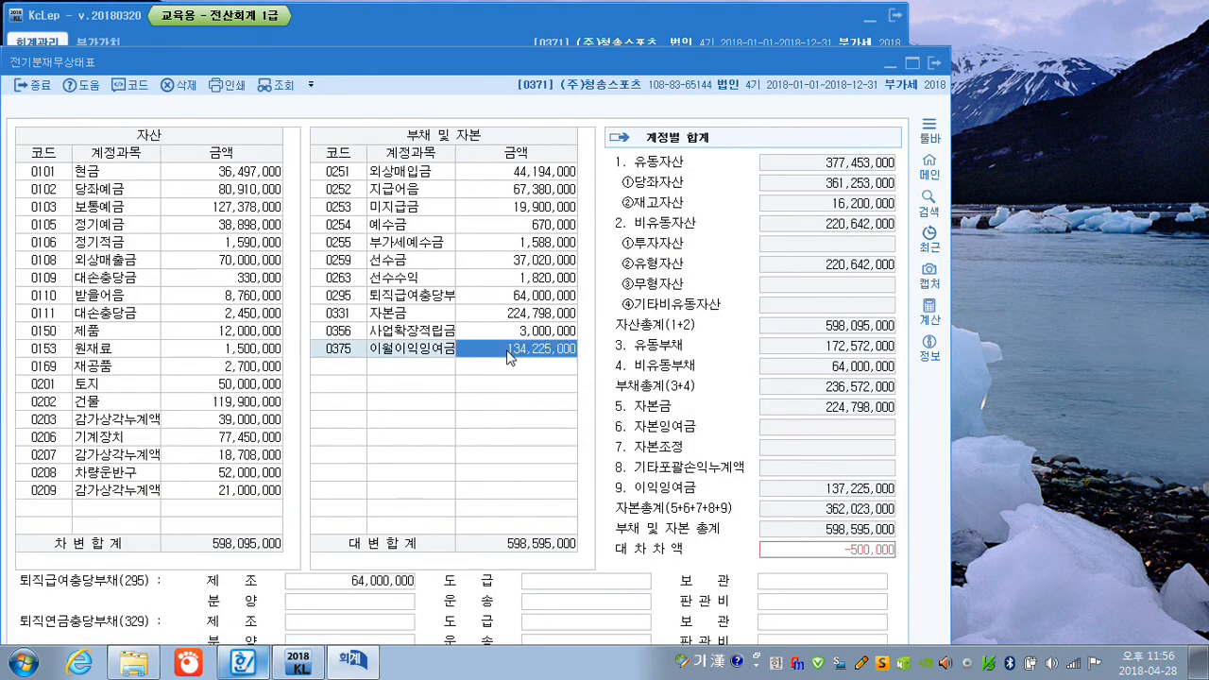
{"action": "key", "text": "BackSpace"}
{"action": "type", "text": "133,725,000"}
{"action": "key", "text": "Return"}
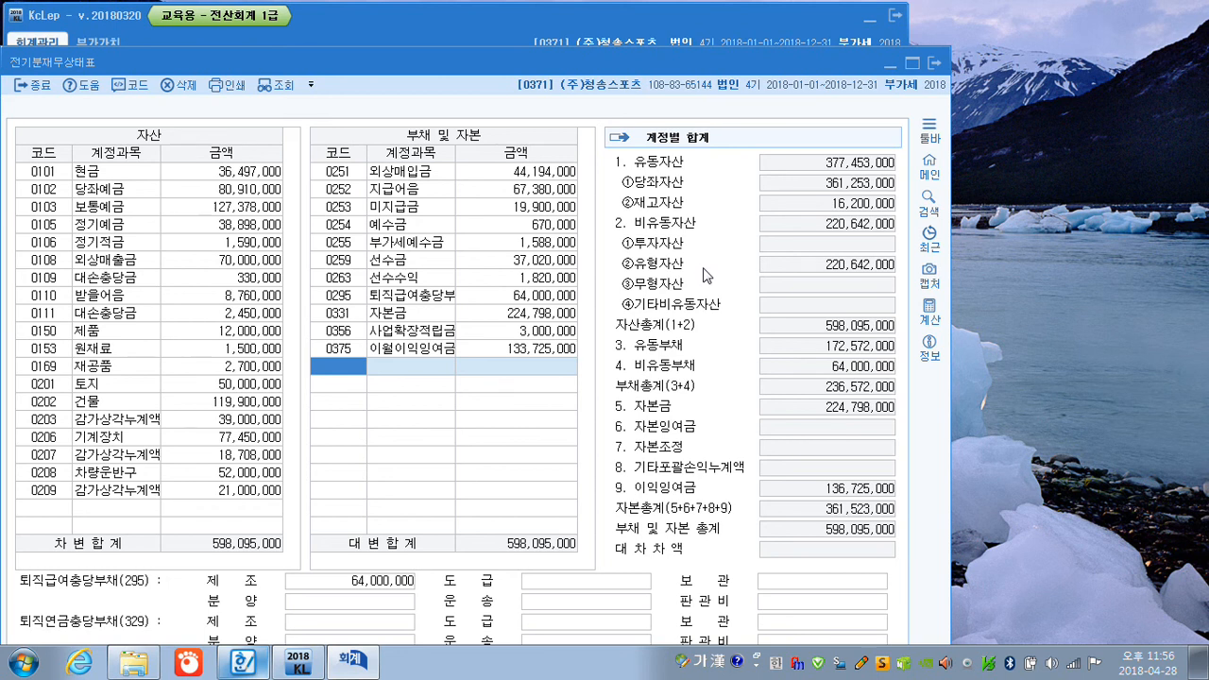
{"action": "left_click", "coordinate": [933, 63]}
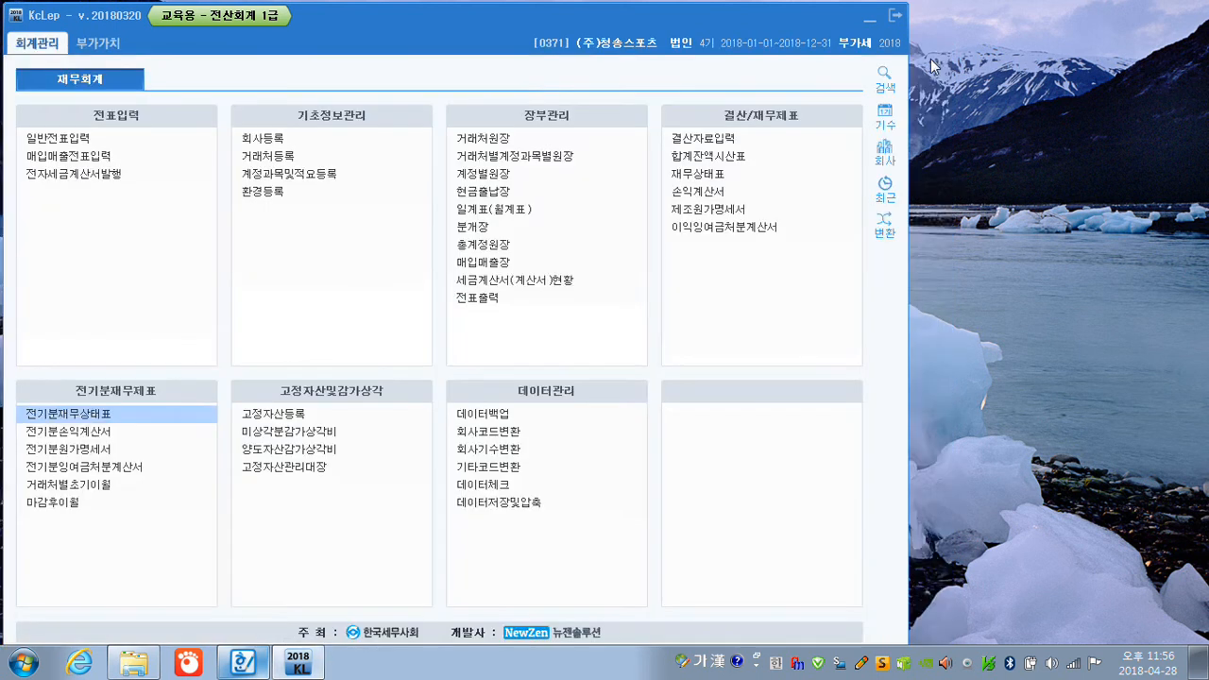
Open 일반전표입력 for 16 July 2018 and enter a debit line for 보통예금 (0103) of 1,500,000.
{"action": "left_click", "coordinate": [58, 141]}
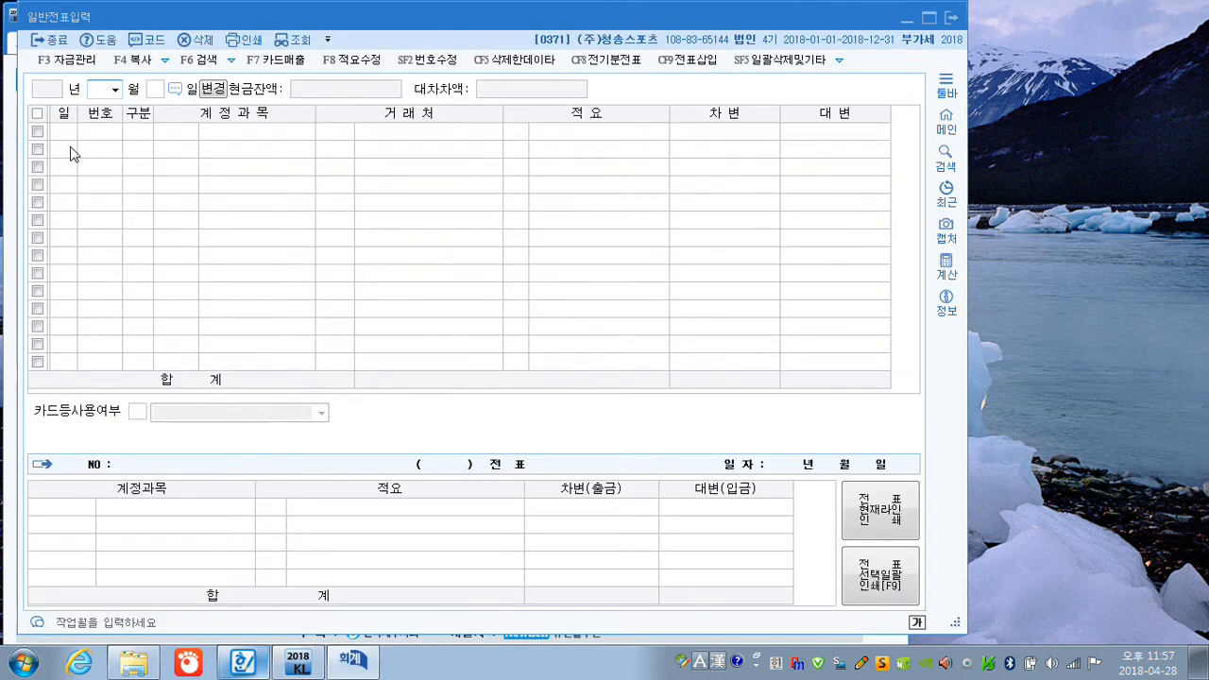
{"action": "type", "text": "0716"}
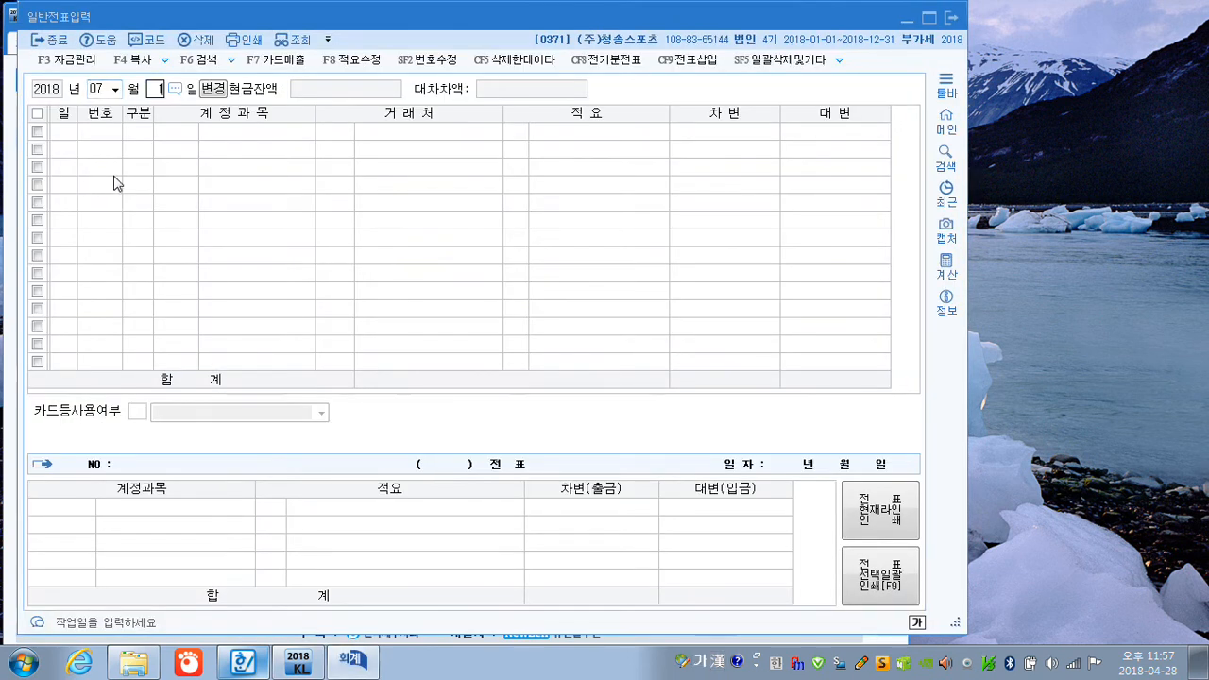
{"action": "key", "text": "Return"}
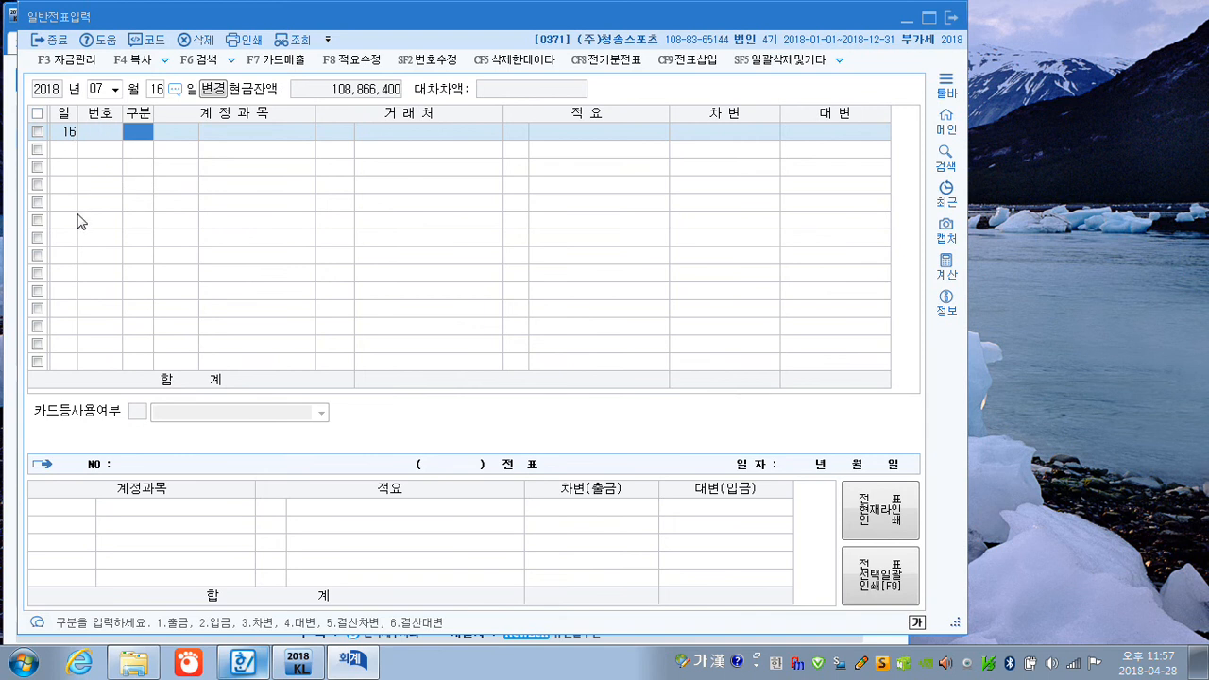
{"action": "type", "text": "3103"}
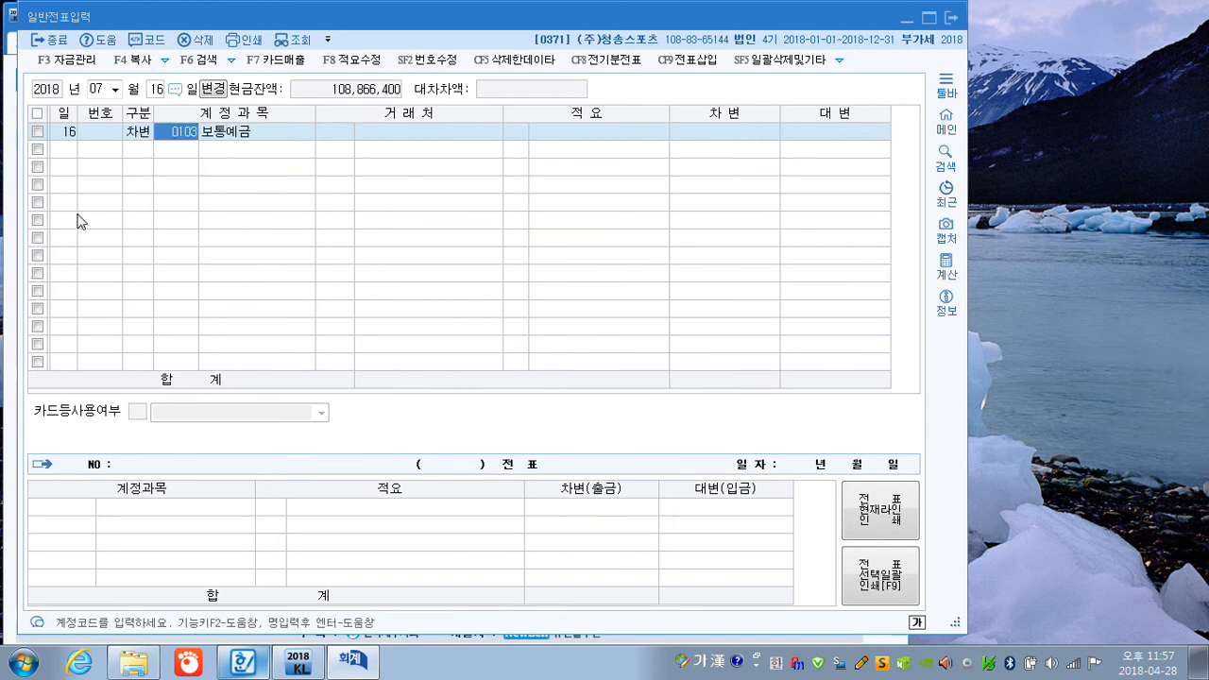
{"action": "key", "text": "Return"}
{"action": "key", "text": "Return"}
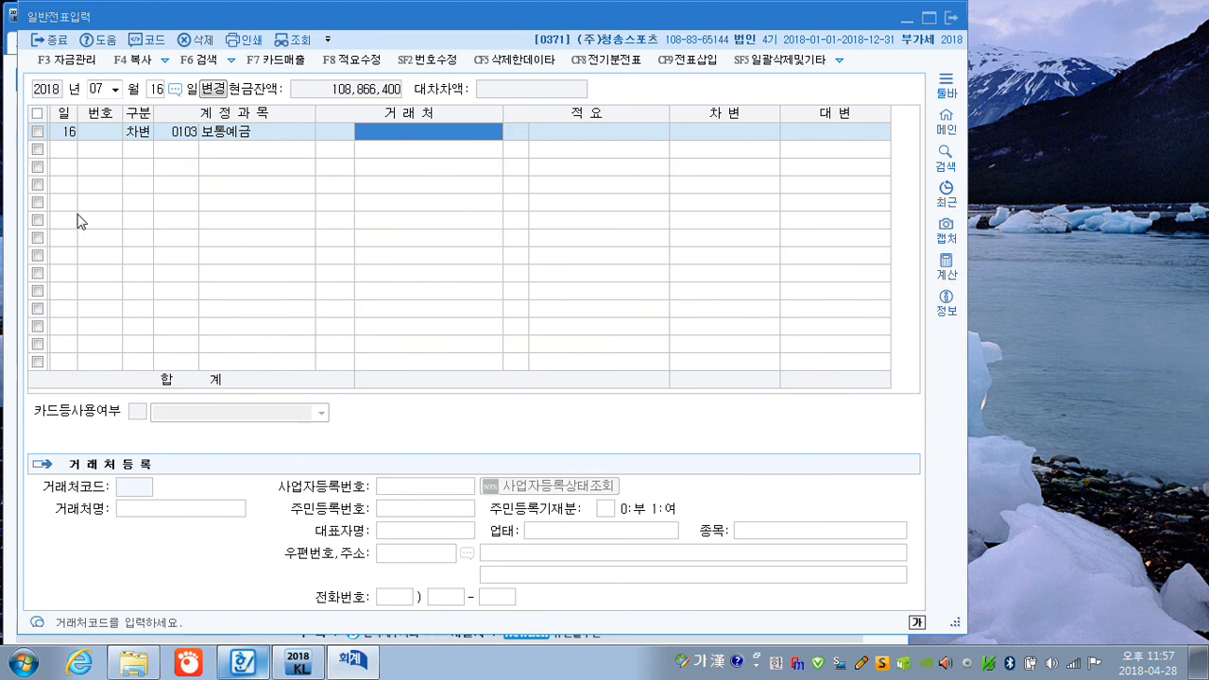
{"action": "key", "text": "Return"}
{"action": "key", "text": "Return"}
{"action": "key", "text": "Return"}
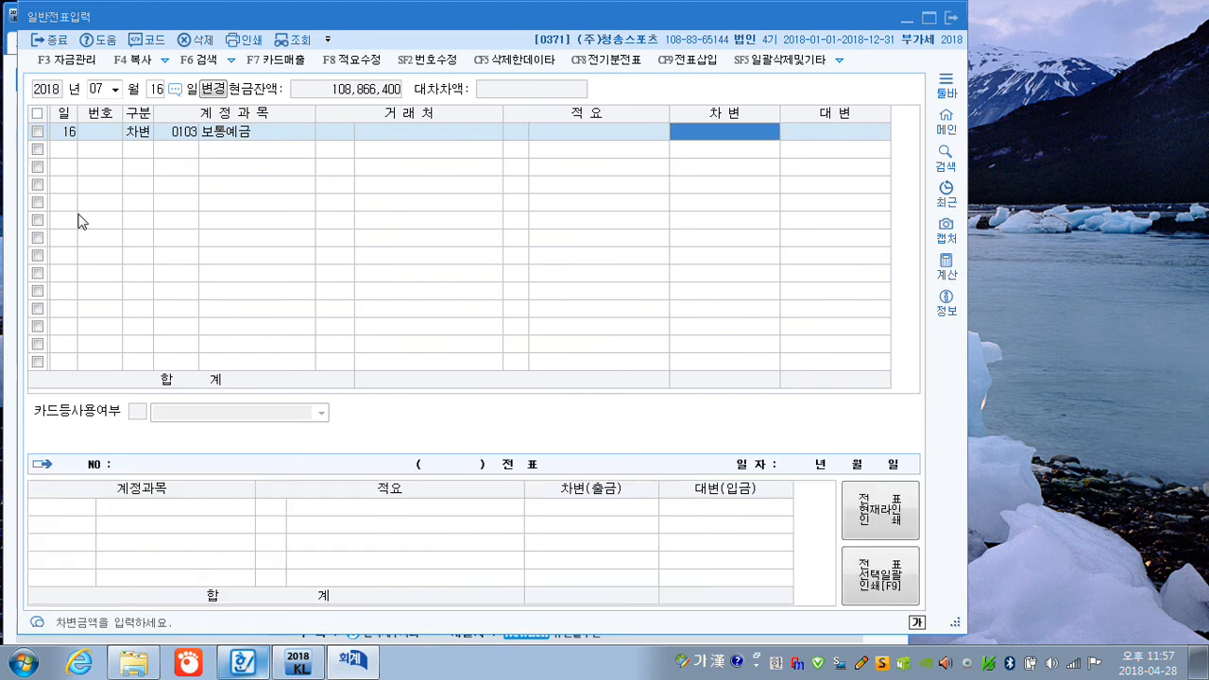
{"action": "type", "text": "1500000"}
{"action": "key", "text": "Return"}
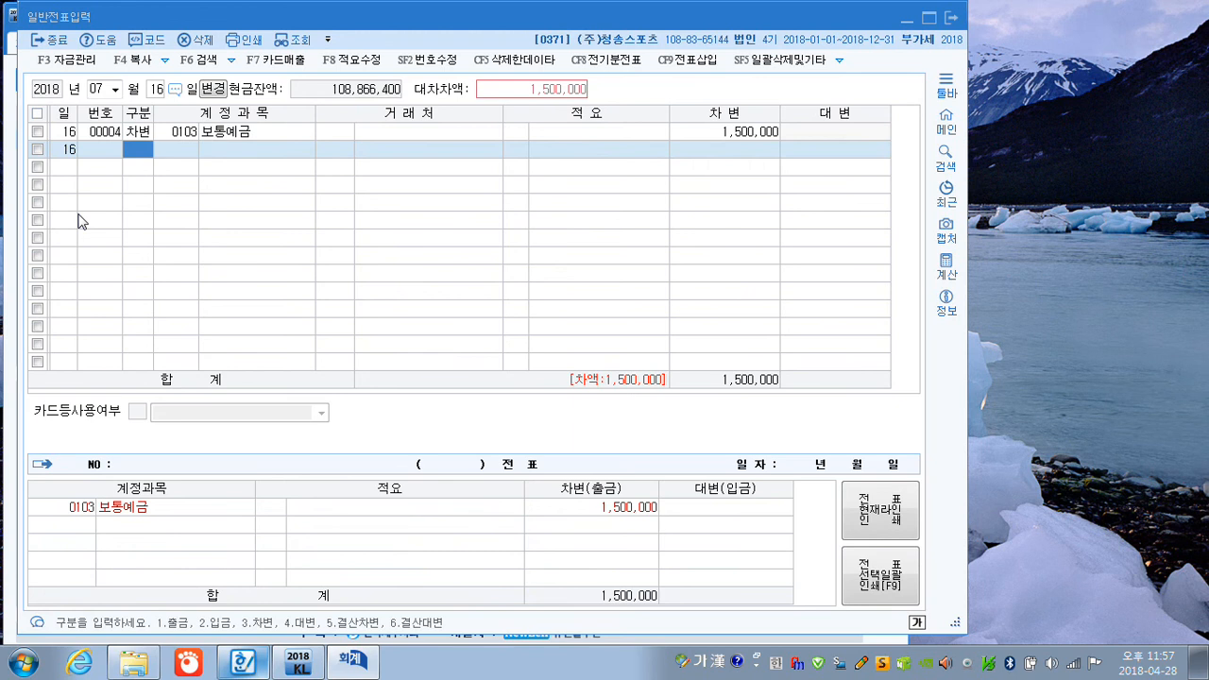
Add the balancing credit line of 1,500,000 to 배당금수익 (0903), finding the account with the term 배당.
{"action": "type", "text": "4배ㄷㅏㅇ"}
{"action": "key", "text": "Return"}
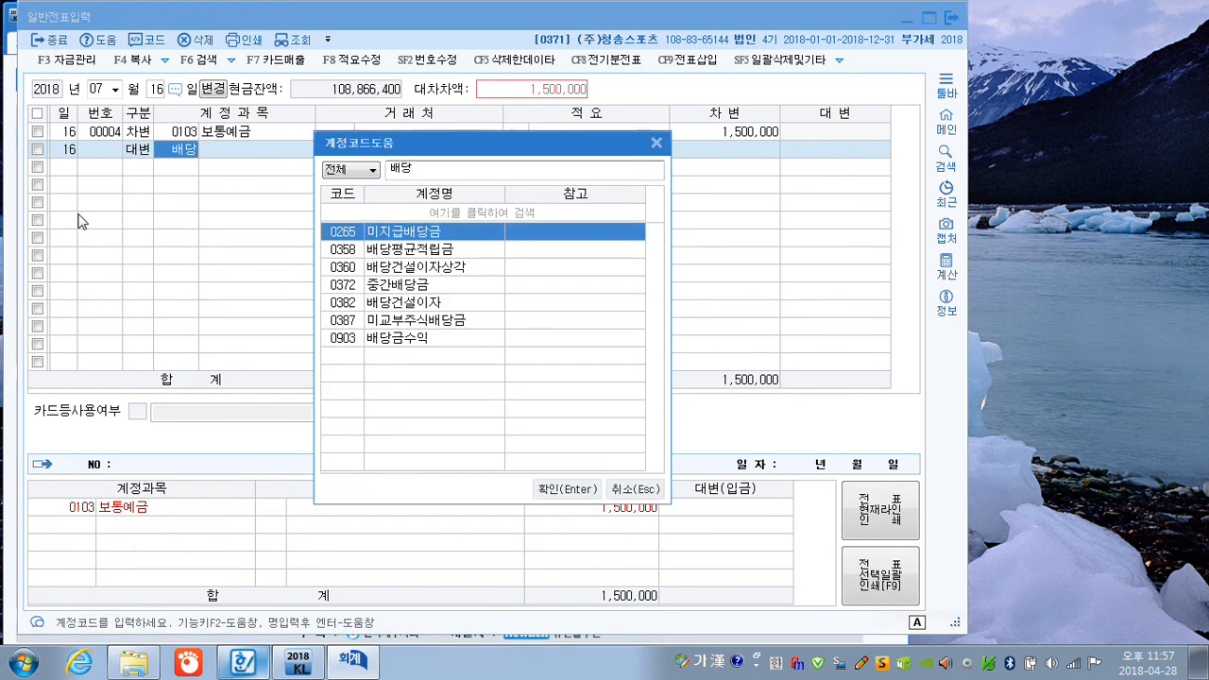
{"action": "key", "text": "Down"}
{"action": "key", "text": "Down"}
{"action": "key", "text": "Down"}
{"action": "key", "text": "Down"}
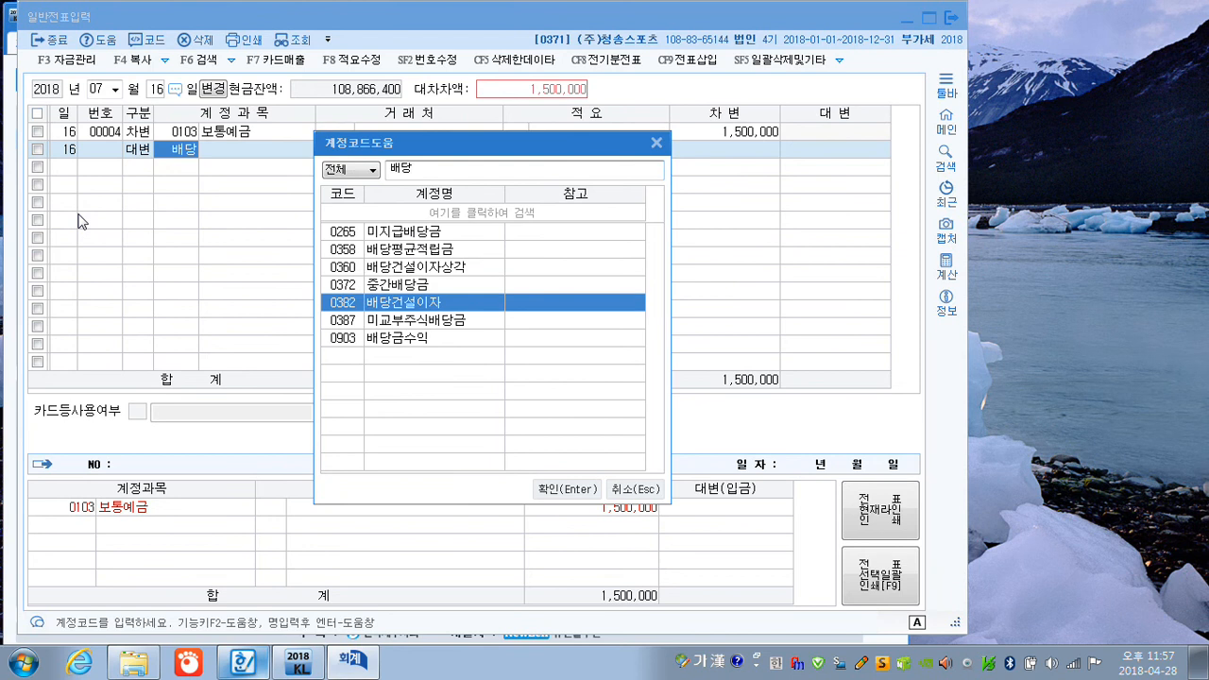
{"action": "key", "text": "Down"}
{"action": "key", "text": "Down"}
{"action": "key", "text": "Return"}
{"action": "key", "text": "Return"}
{"action": "key", "text": "Return"}
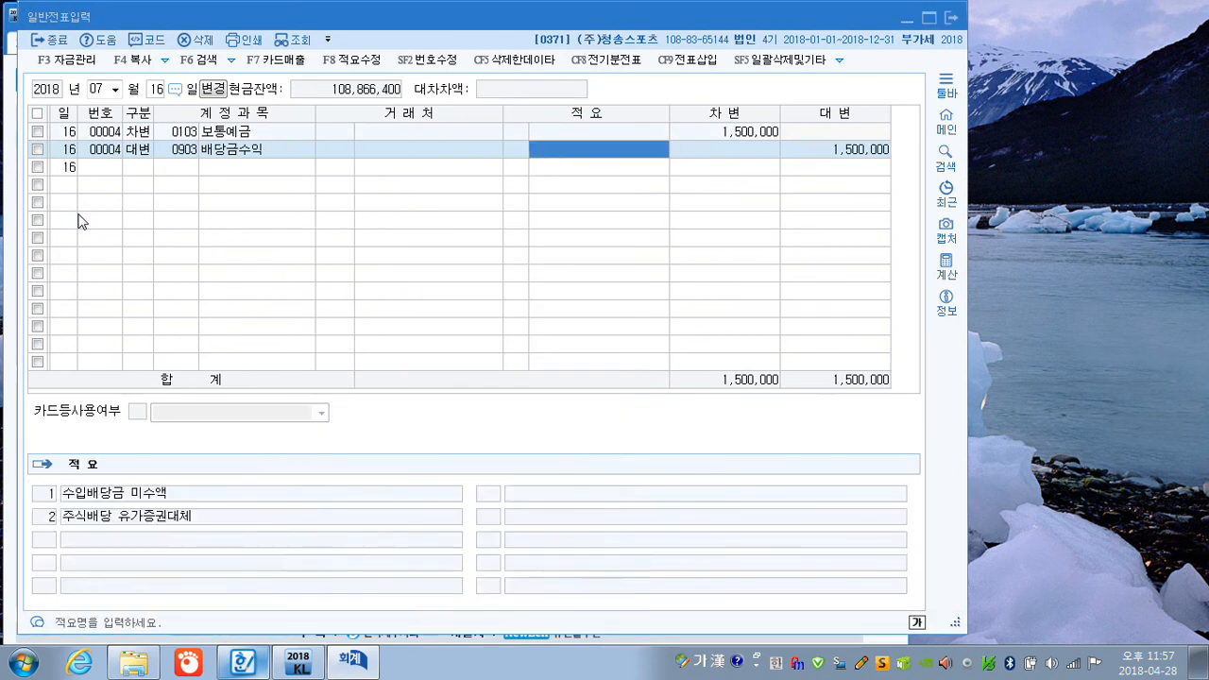
{"action": "key", "text": "Return"}
{"action": "key", "text": "Return"}
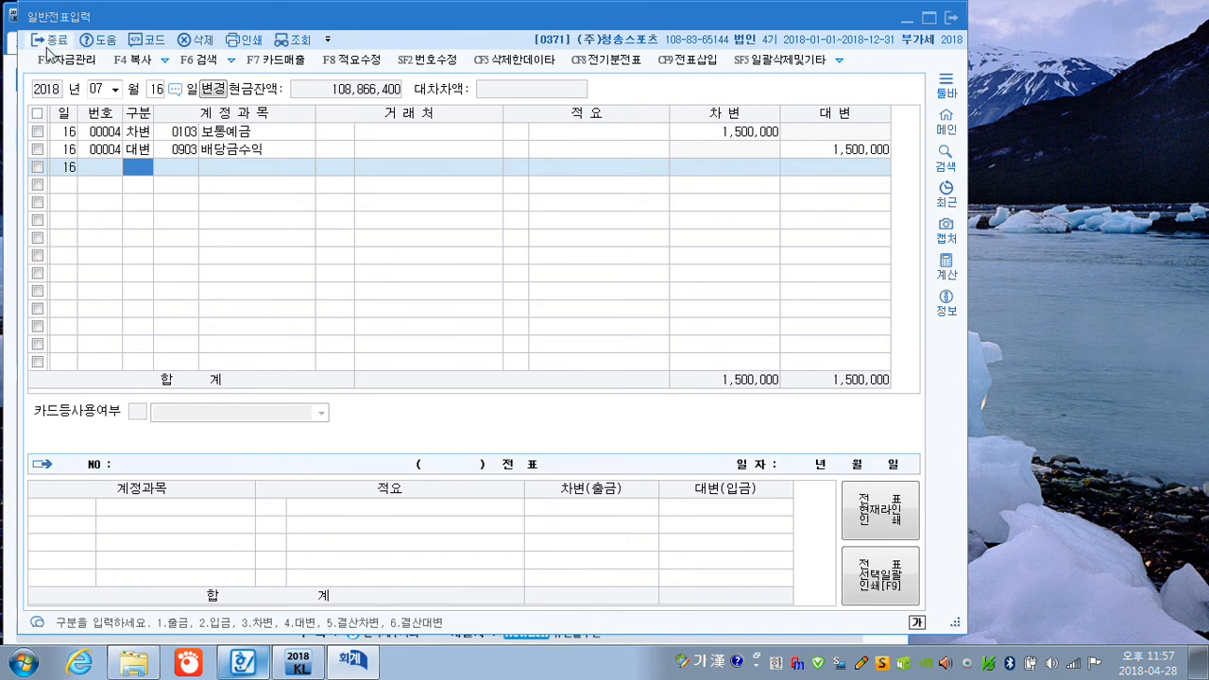
Change the voucher date to 25 July and enter a debit line for 보통예금 (0103) of 94,850,000.
{"action": "left_click", "coordinate": [151, 94]}
{"action": "type", "text": "25"}
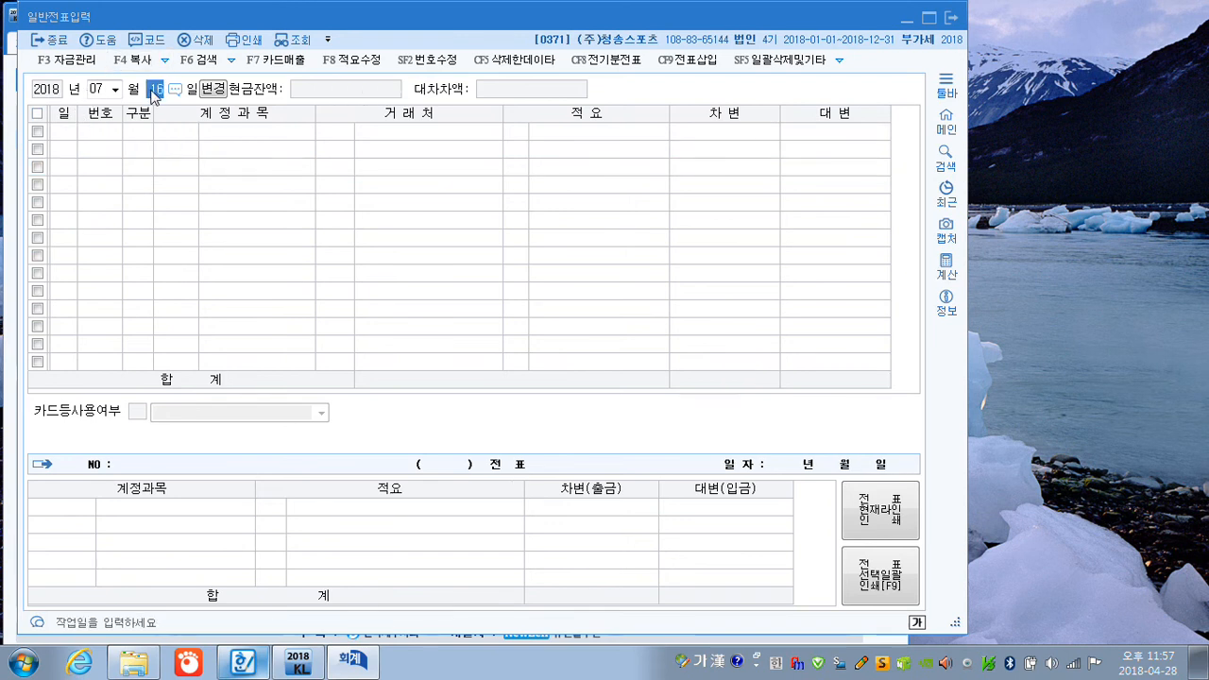
{"action": "key", "text": "Return"}
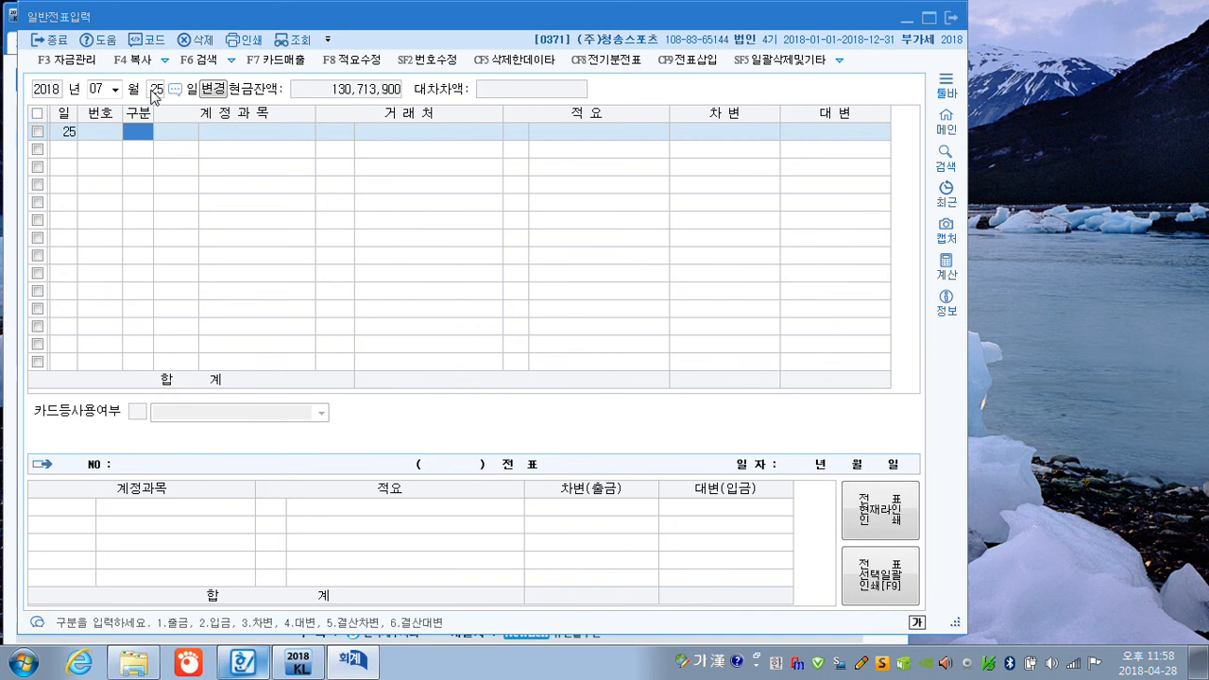
{"action": "type", "text": "3"}
{"action": "key", "text": "Return"}
{"action": "type", "text": "103"}
{"action": "key", "text": "Return"}
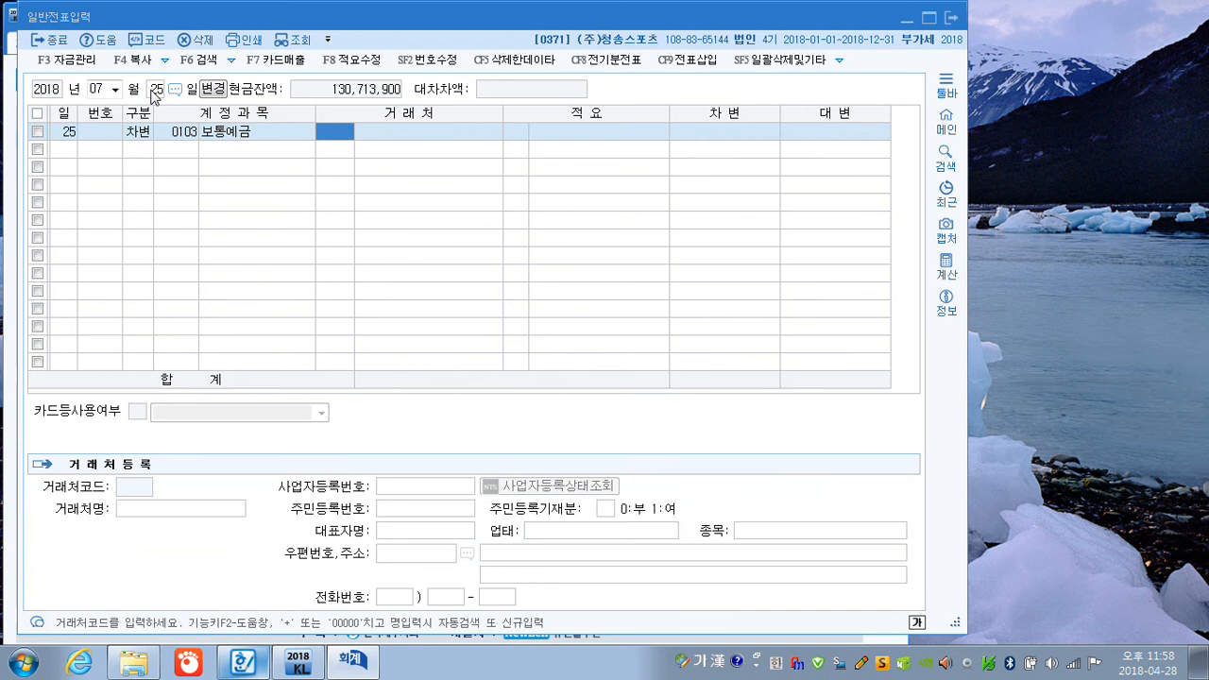
{"action": "key", "text": "Return"}
{"action": "key", "text": "Return"}
{"action": "key", "text": "Return"}
{"action": "key", "text": "Return"}
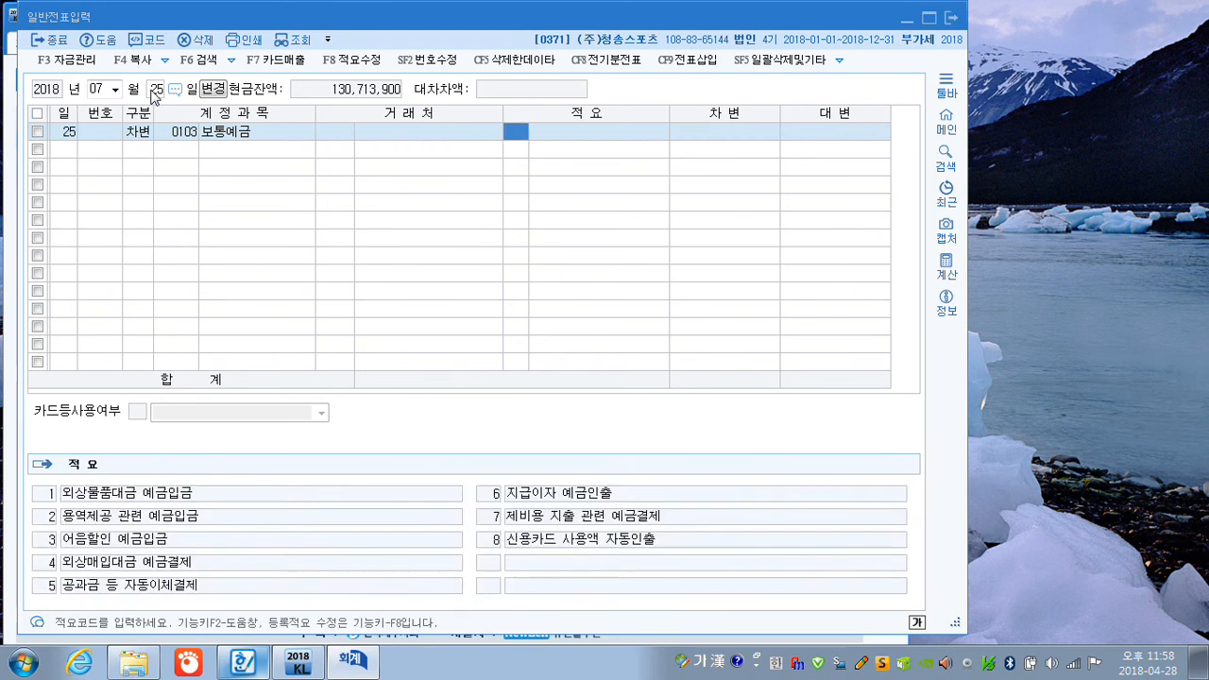
{"action": "type", "text": "94850000"}
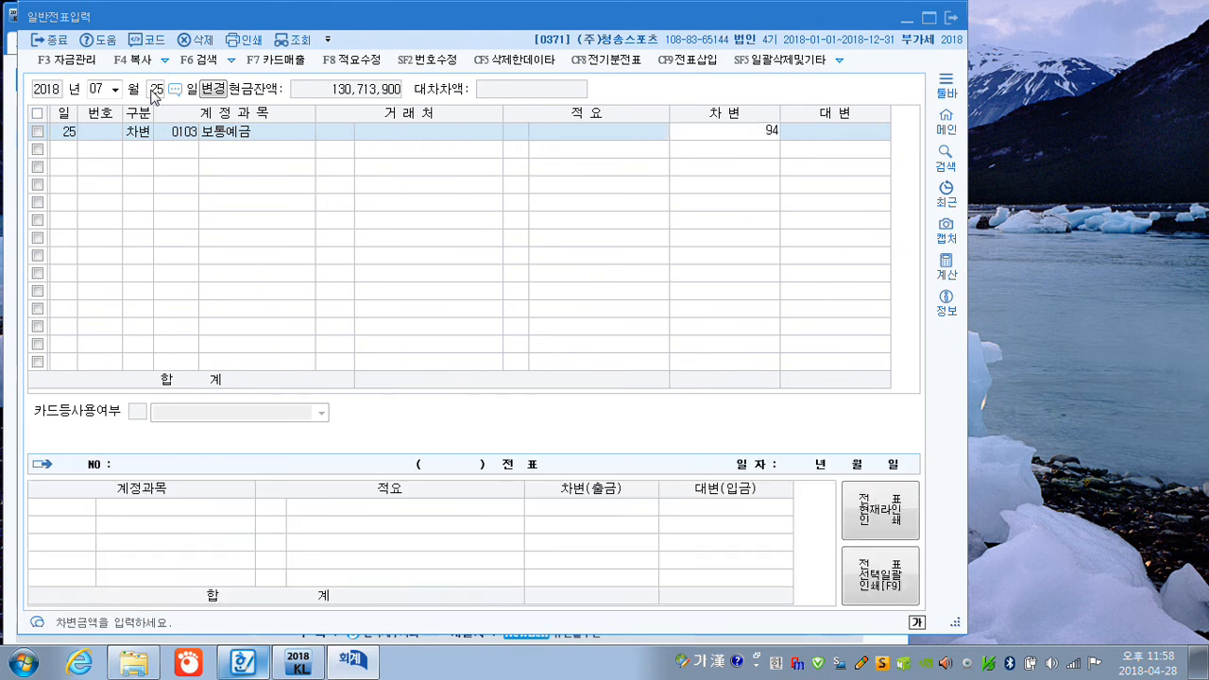
{"action": "key", "text": "Return"}
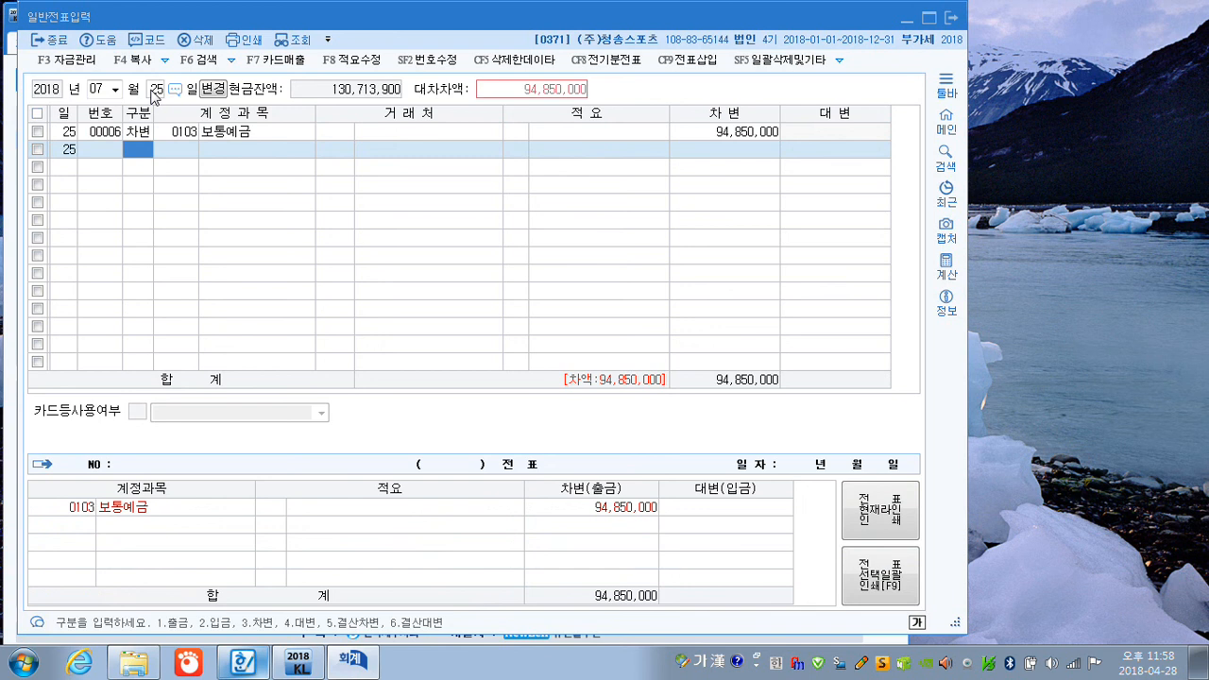
{"action": "type", "text": "4"}
{"action": "key", "text": "Return"}
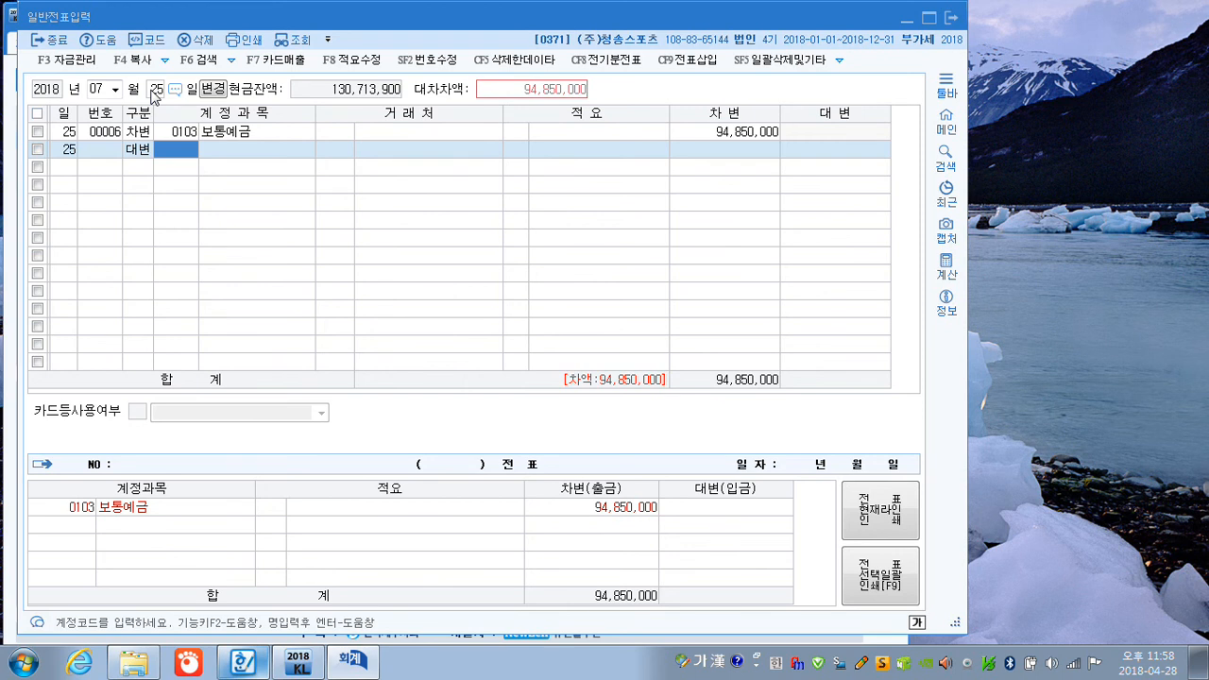
{"action": "key", "text": "shift+Tab"}
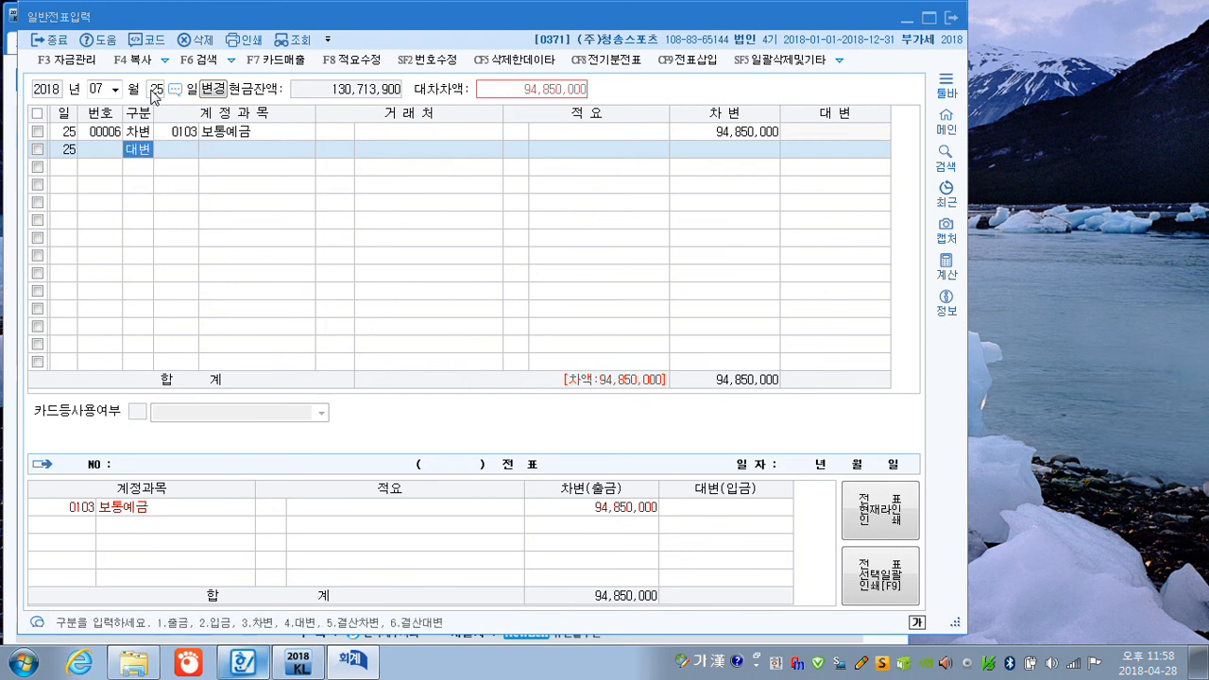
Add a debit line of 150,000 to 수수료비용 (0531, 제조원가) on the 25 July voucher, finding the account with the term 수수료.
{"action": "type", "text": "3"}
{"action": "key", "text": "Return"}
{"action": "type", "text": "수수료"}
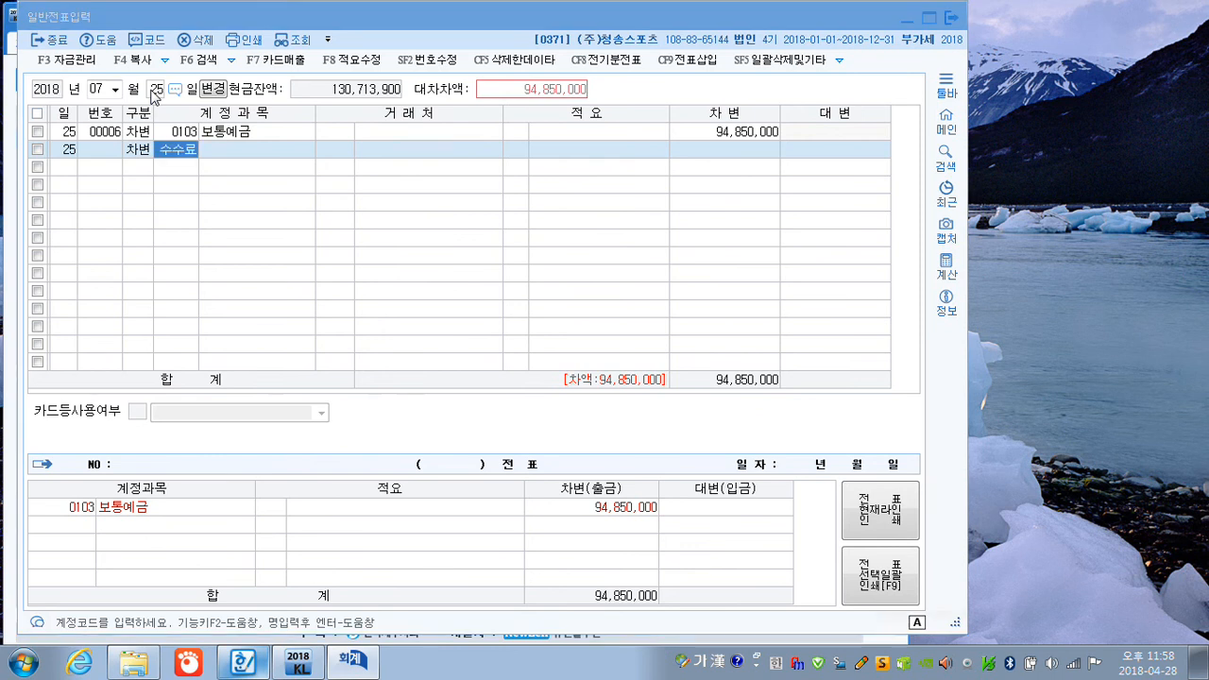
{"action": "key", "text": "Return"}
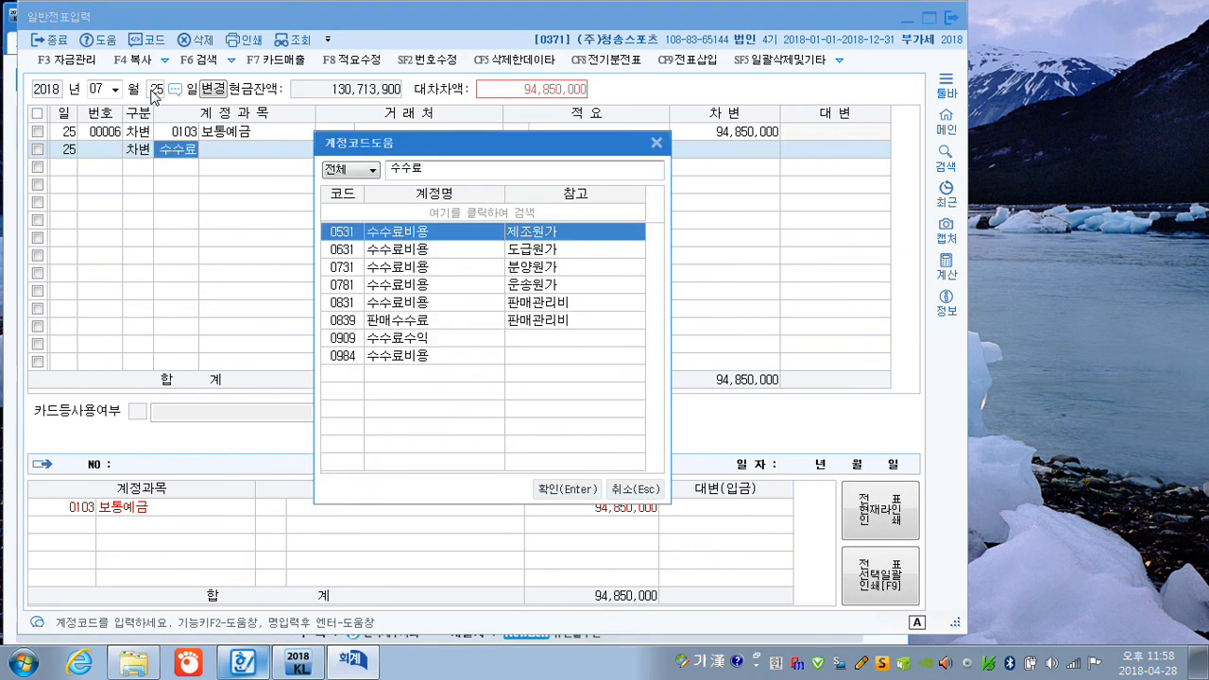
{"action": "key", "text": "Return"}
{"action": "key", "text": "Return"}
{"action": "key", "text": "Return"}
{"action": "key", "text": "Return"}
{"action": "type", "text": "150000"}
{"action": "key", "text": "Return"}
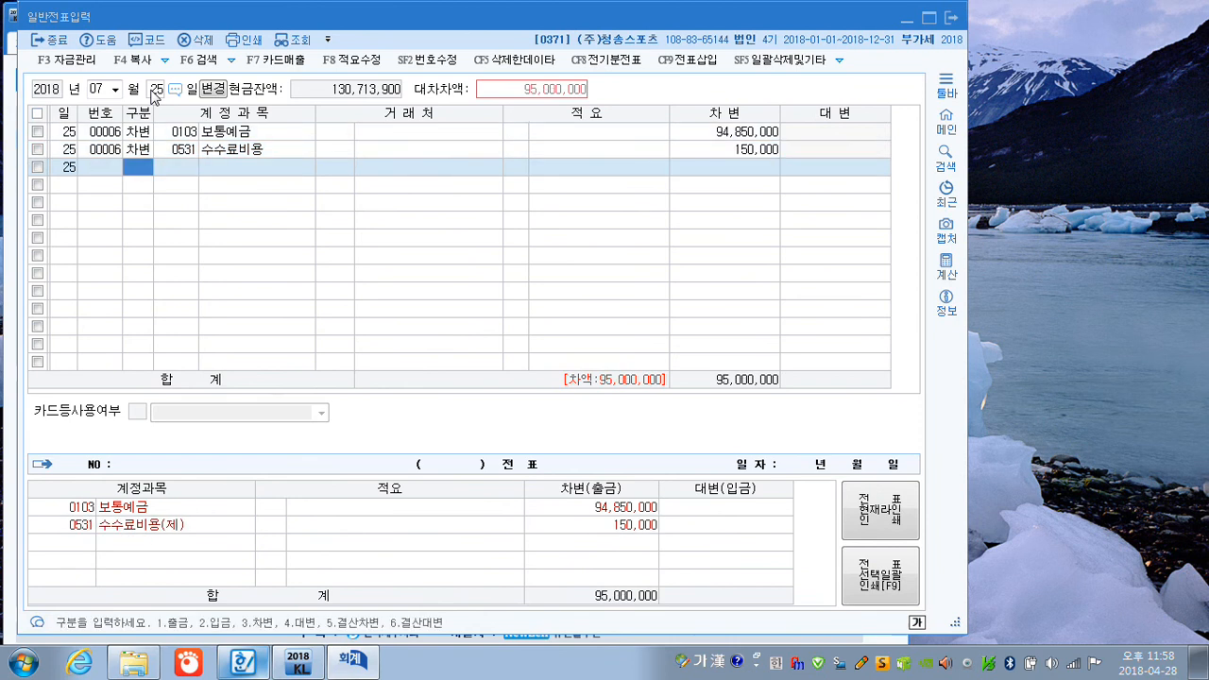
Complete the 25 July voucher with a credit line of 95,000,000 to 단기차입금 (0260), with 시민은행 (98000) as 거래처.
{"action": "type", "text": "4"}
{"action": "key", "text": "Return"}
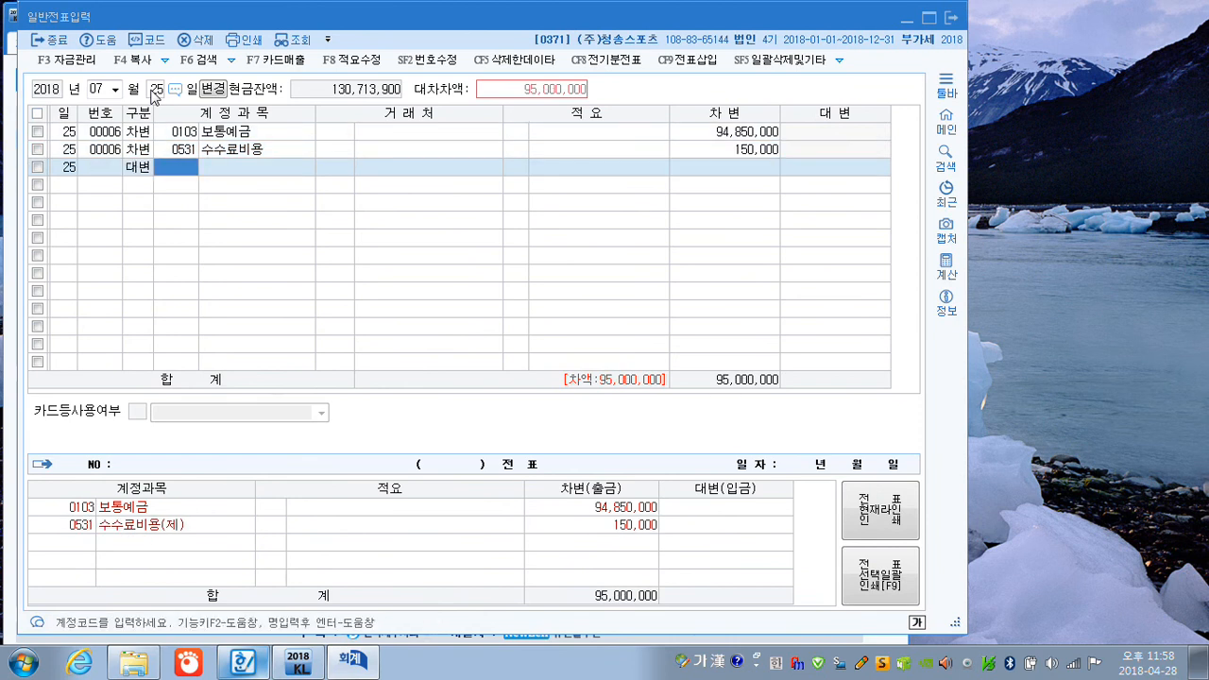
{"action": "type", "text": "단기차"}
{"action": "key", "text": "Return"}
{"action": "key", "text": "Return"}
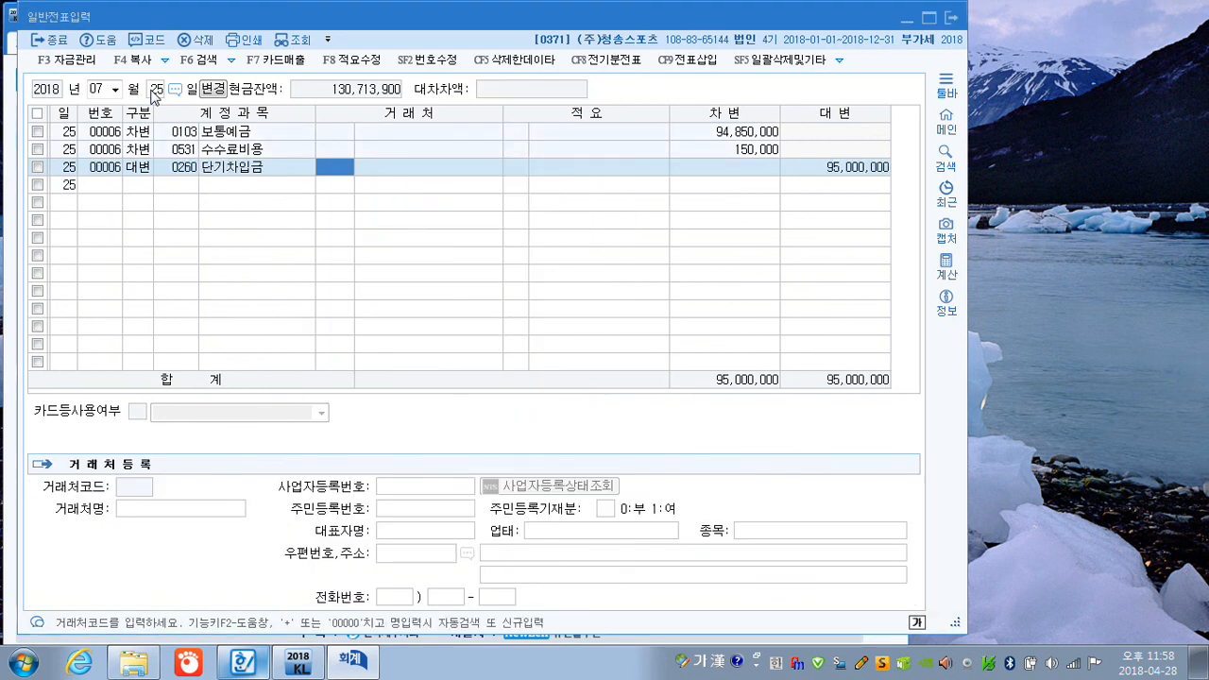
{"action": "type", "text": "시민"}
{"action": "key", "text": "Return"}
{"action": "key", "text": "Return"}
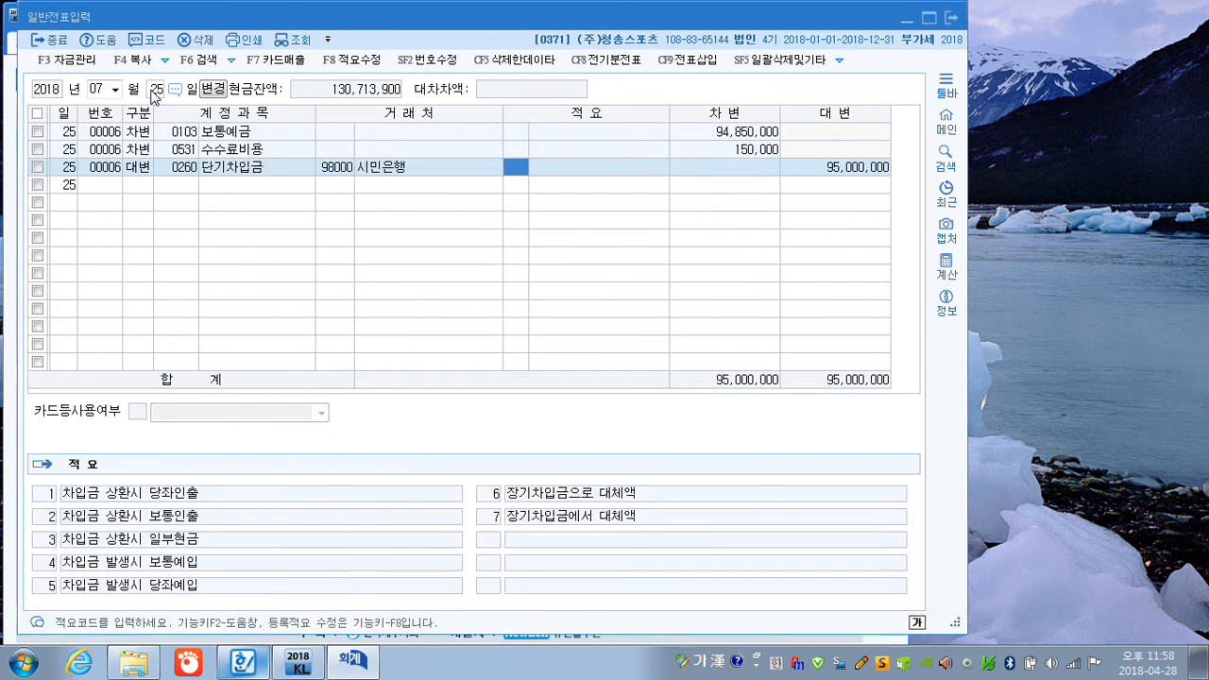
{"action": "key", "text": "Return"}
{"action": "key", "text": "Return"}
{"action": "key", "text": "Return"}
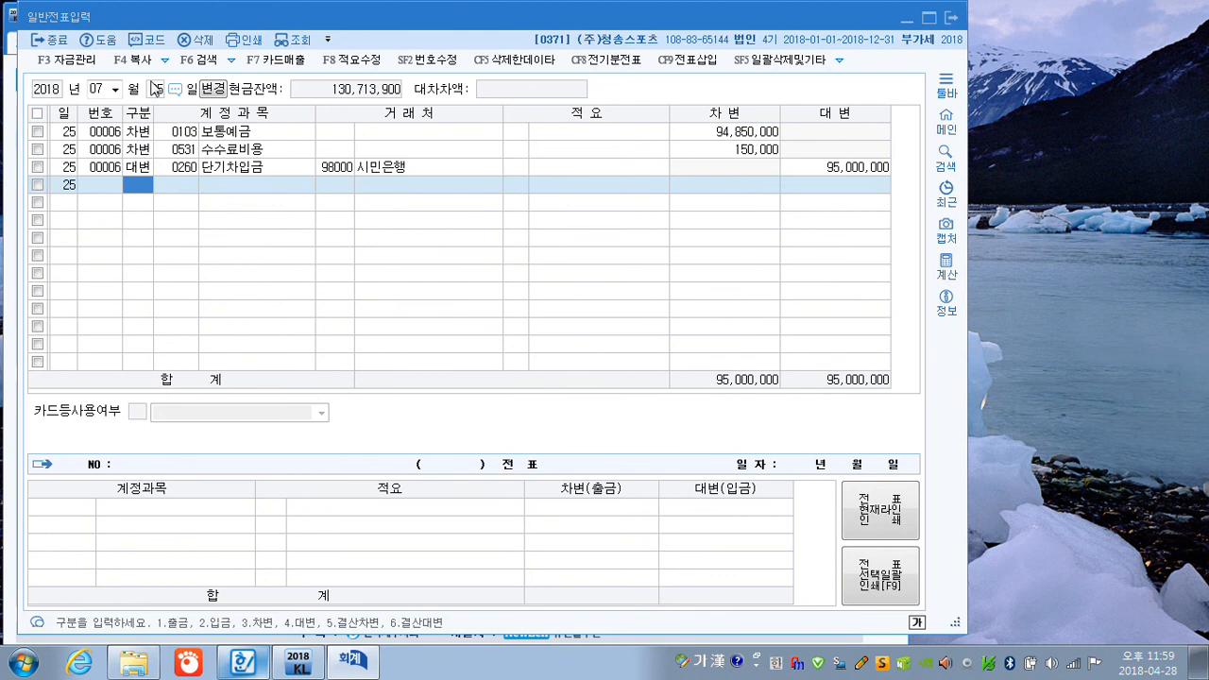
Change the voucher date to 31 August and enter a 출금 line of 1,100,000 for 선납세금 (0136).
{"action": "left_click", "coordinate": [97, 90]}
{"action": "type", "text": "0831"}
{"action": "key", "text": "Return"}
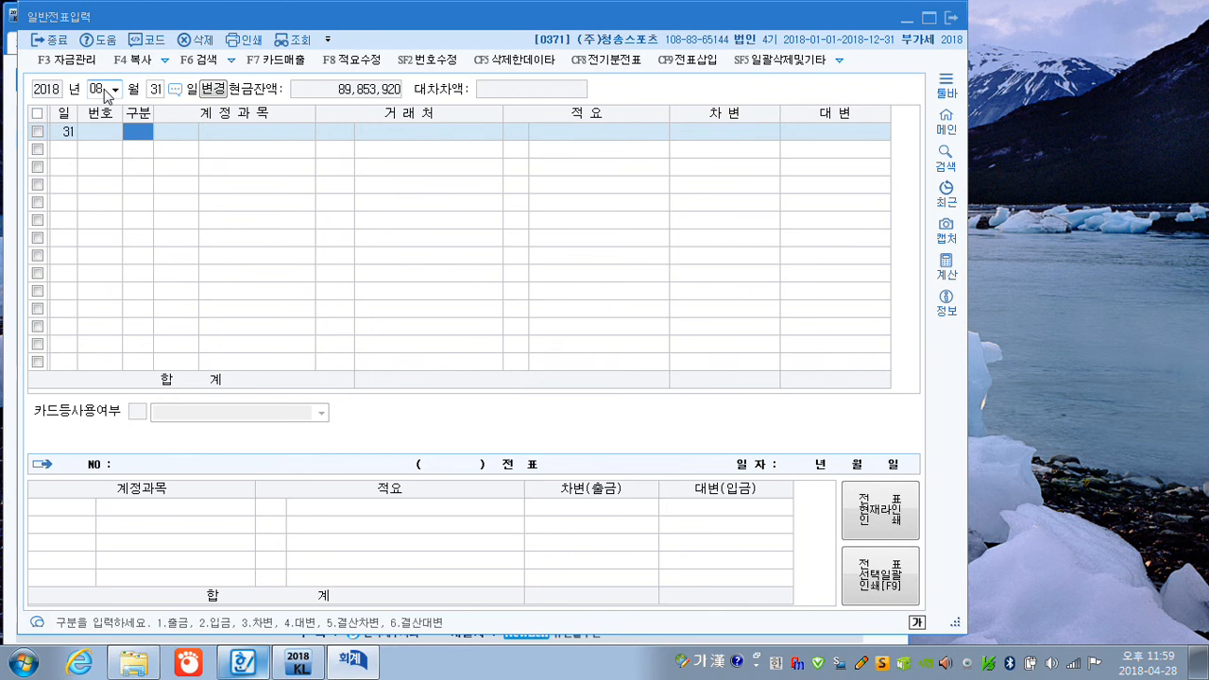
{"action": "type", "text": "1세납"}
{"action": "key", "text": "Return"}
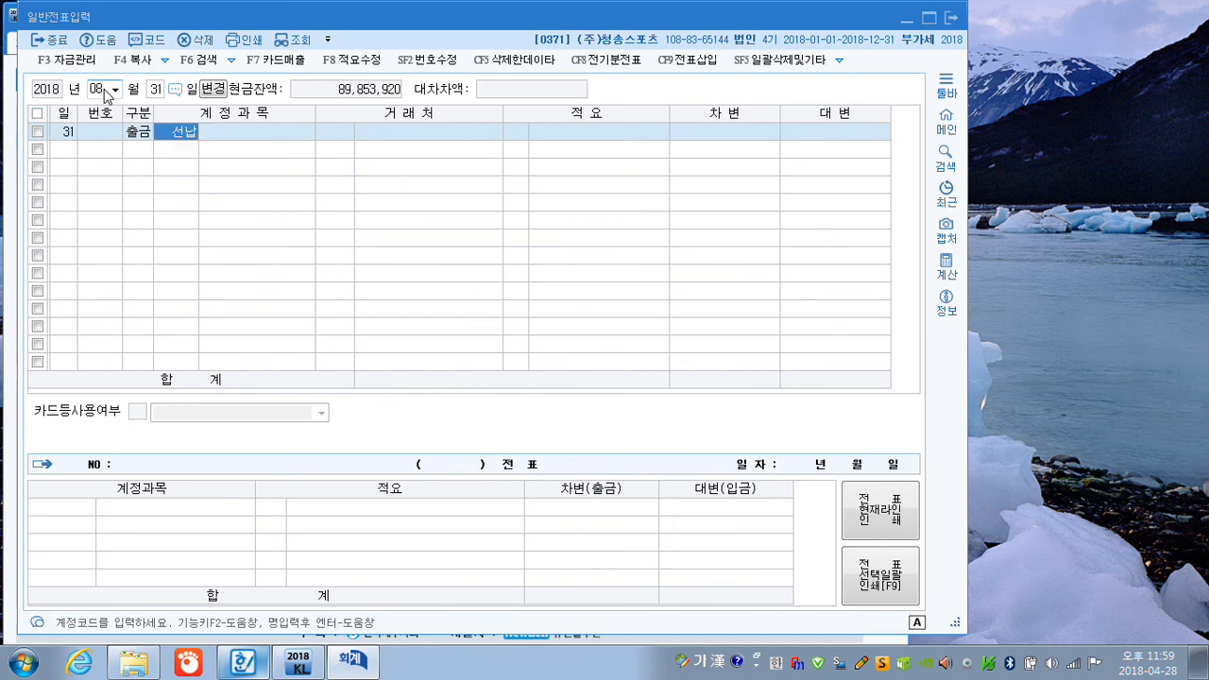
{"action": "key", "text": "Return"}
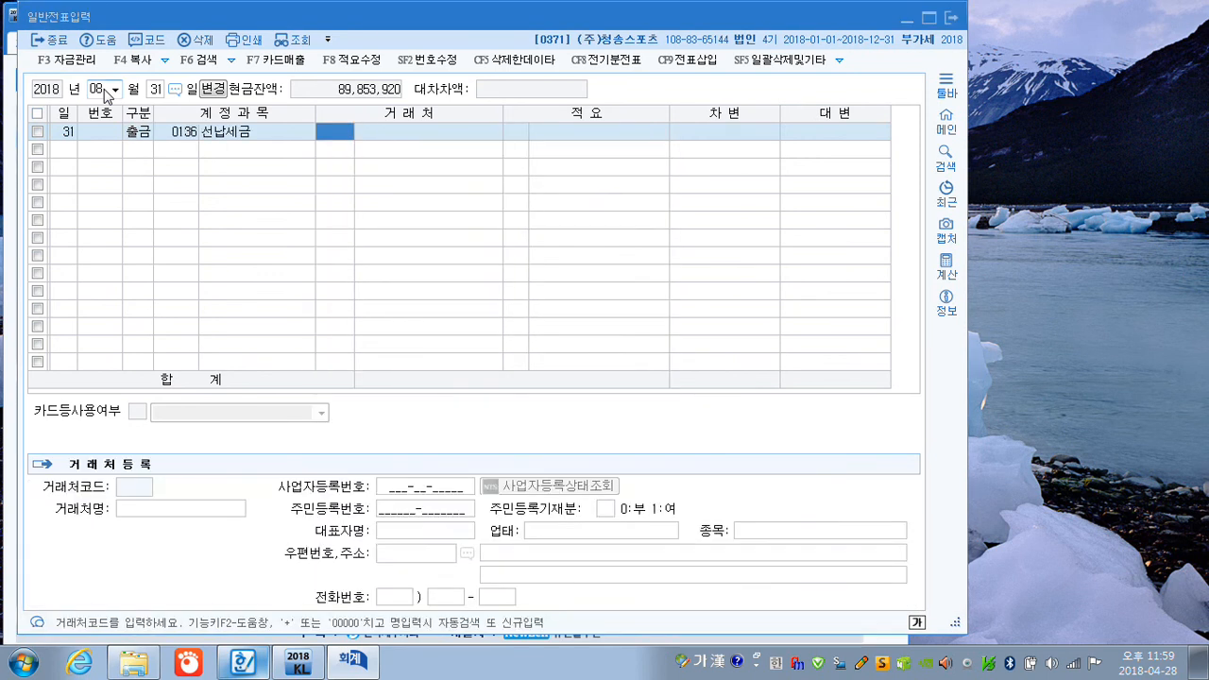
{"action": "key", "text": "Return"}
{"action": "key", "text": "Return"}
{"action": "key", "text": "Return"}
{"action": "key", "text": "Return"}
{"action": "type", "text": "1100000"}
{"action": "key", "text": "Return"}
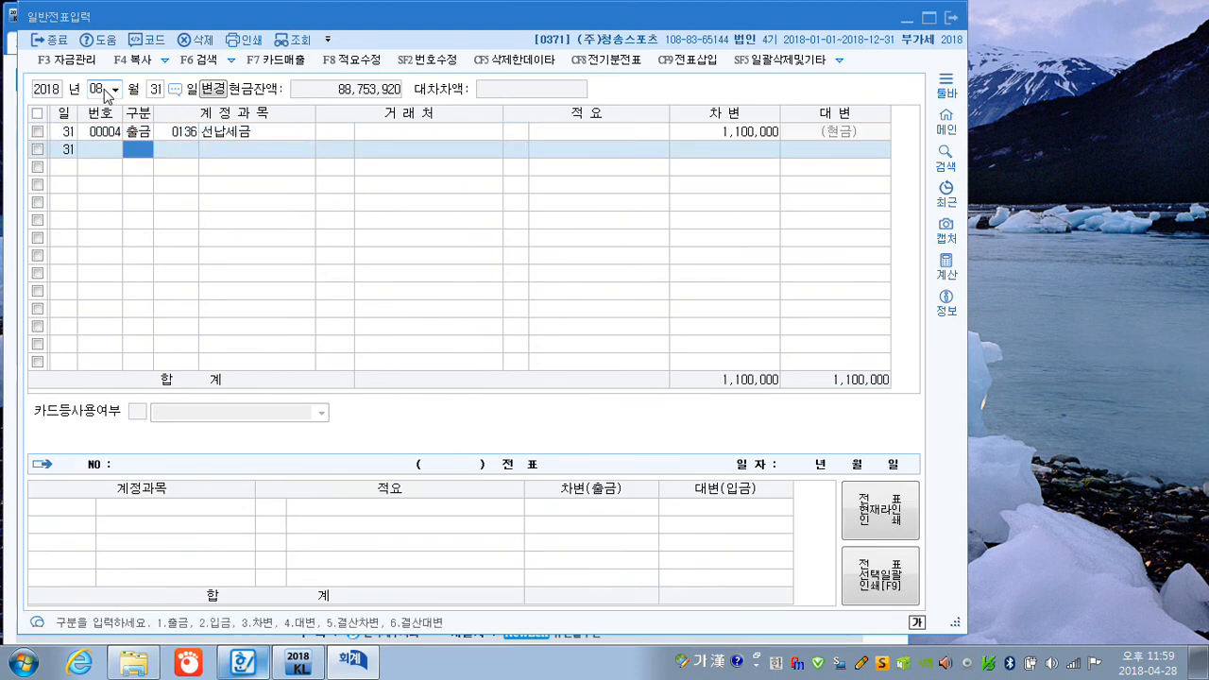
Change the voucher date to 5 September and enter a debit line for 토지 (0201) of 52,000,000.
{"action": "left_click", "coordinate": [102, 89]}
{"action": "type", "text": "4"}
{"action": "key", "text": "Return"}
{"action": "type", "text": "5"}
{"action": "key", "text": "Return"}
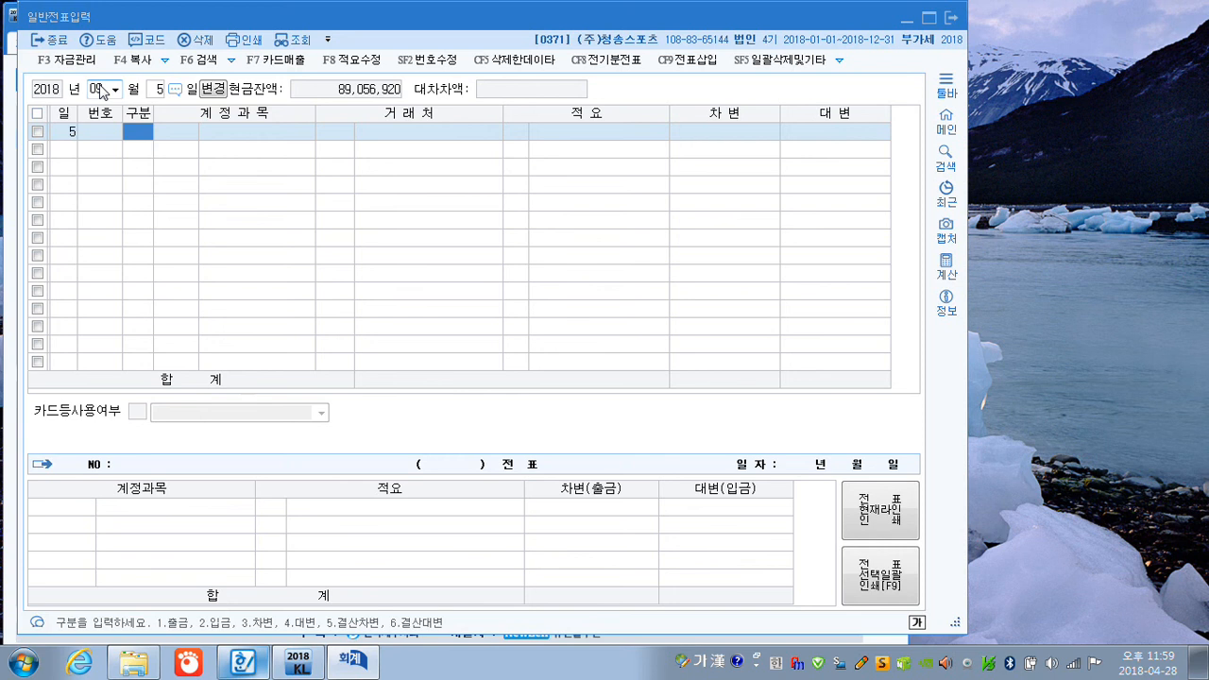
{"action": "type", "text": "3"}
{"action": "key", "text": "Return"}
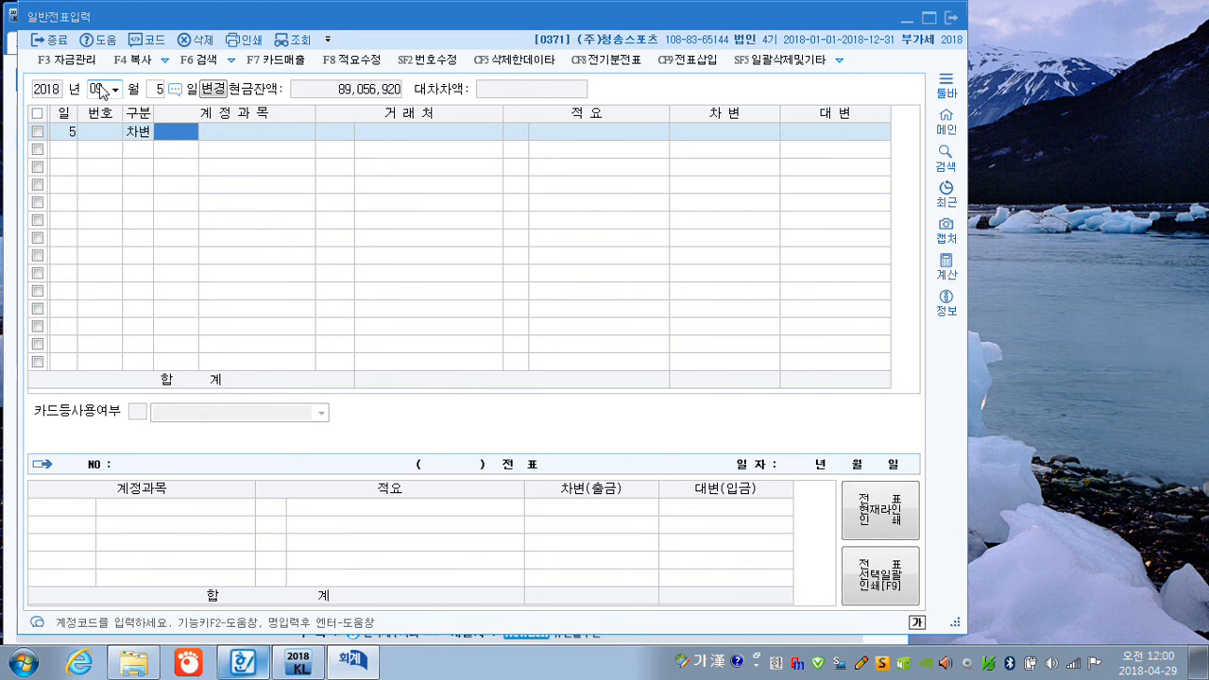
{"action": "type", "text": "0201"}
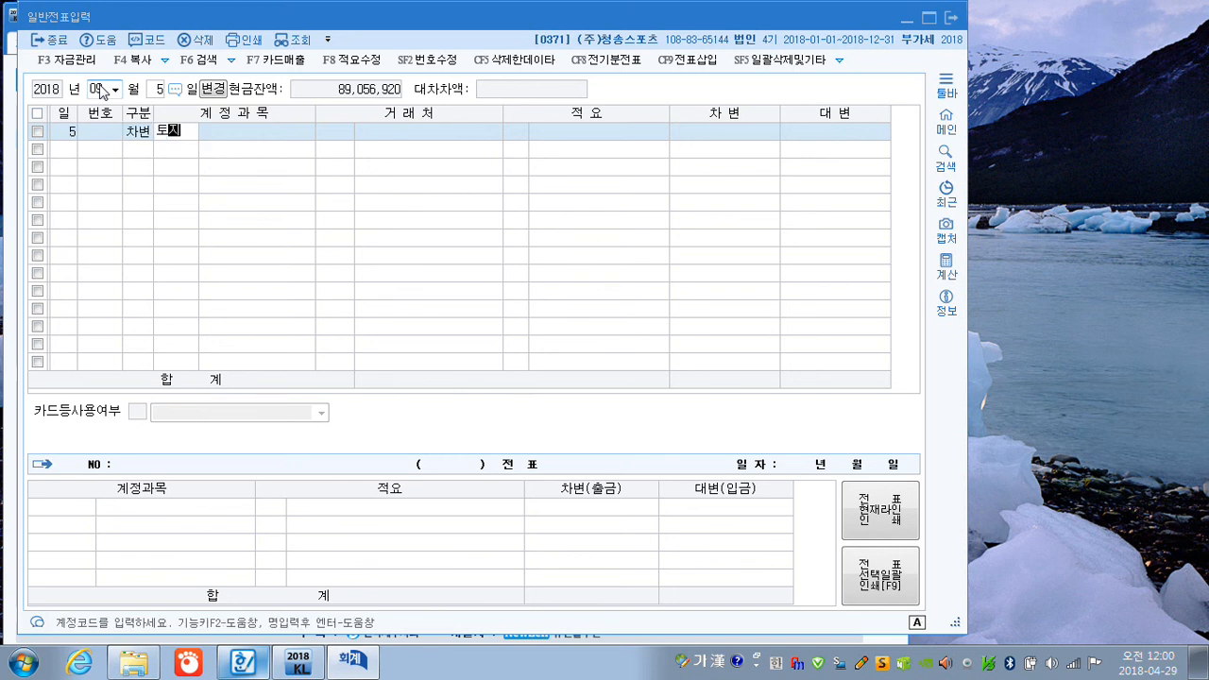
{"action": "key", "text": "Return"}
{"action": "key", "text": "Return"}
{"action": "key", "text": "Return"}
{"action": "key", "text": "Return"}
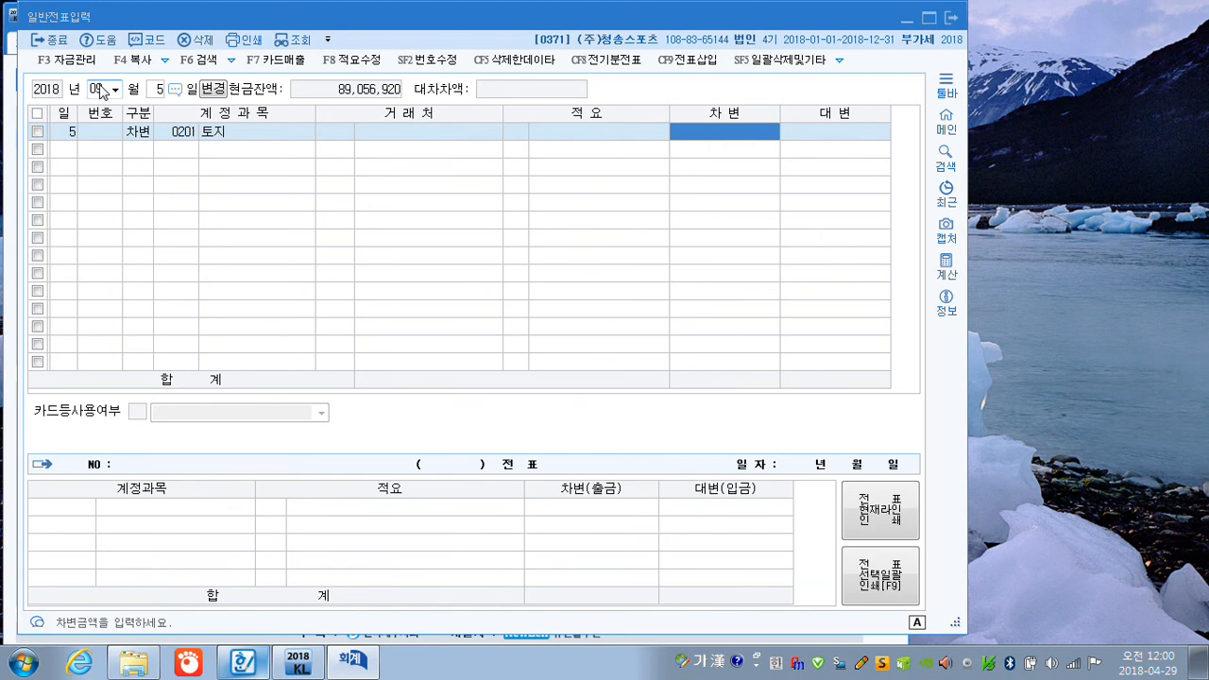
{"action": "type", "text": "52000000"}
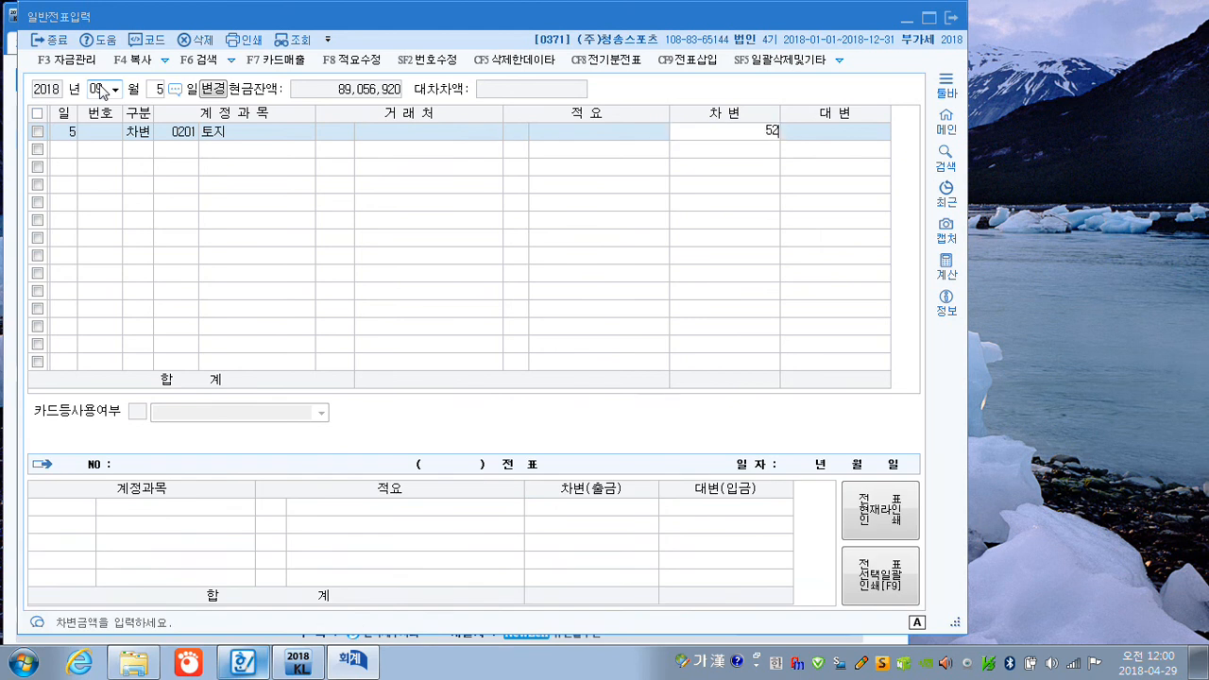
{"action": "key", "text": "Return"}
Add a credit line of 50,000,000 to 자산수증이익 (0917), finding the account with the term 자산수.
{"action": "type", "text": "4"}
{"action": "key", "text": "Return"}
{"action": "type", "text": "자사"}
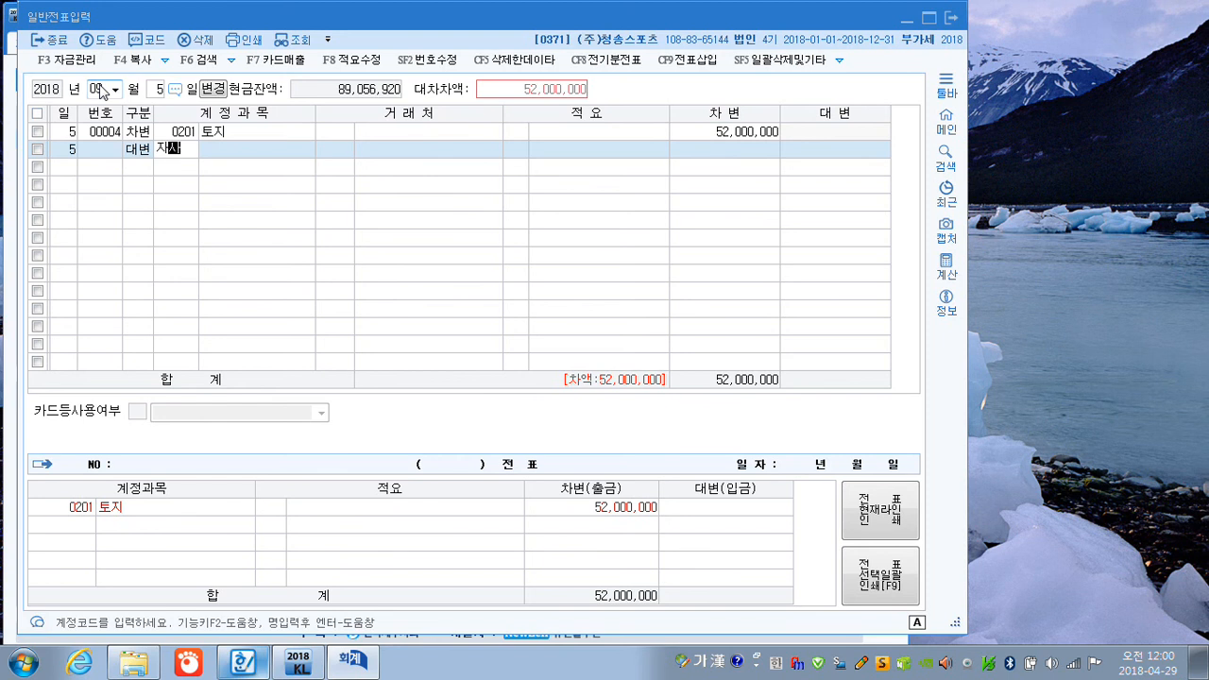
{"action": "type", "text": "ㄴ수"}
{"action": "key", "text": "Return"}
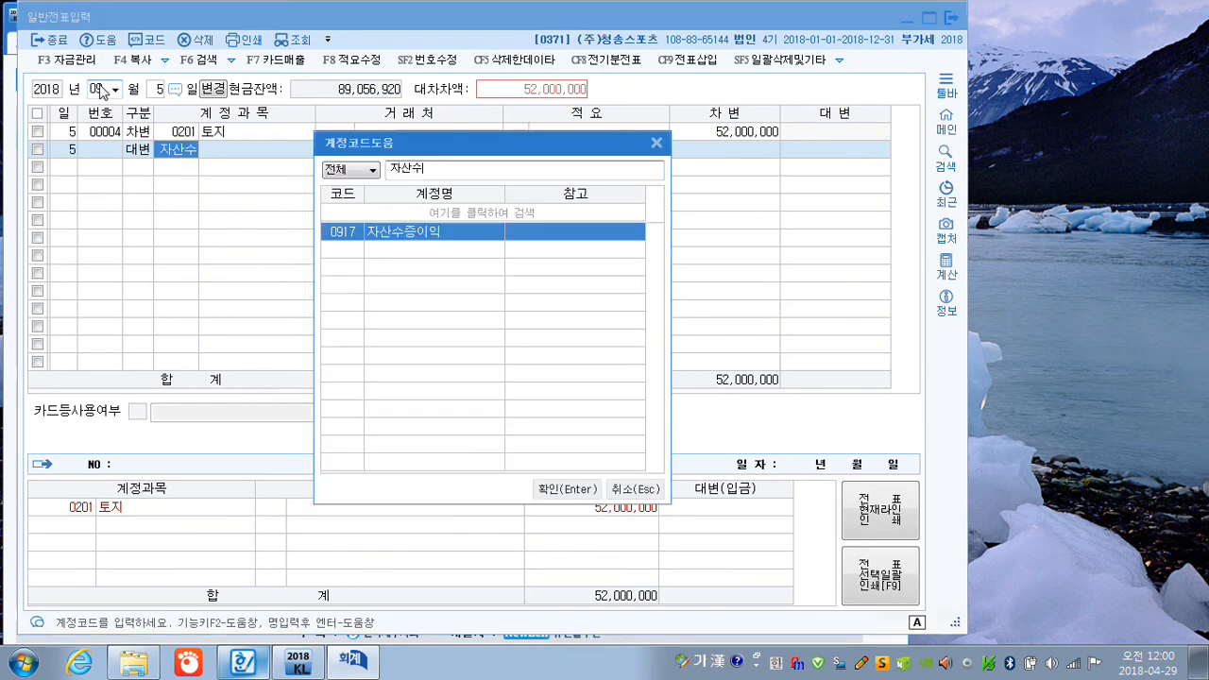
{"action": "key", "text": "Return"}
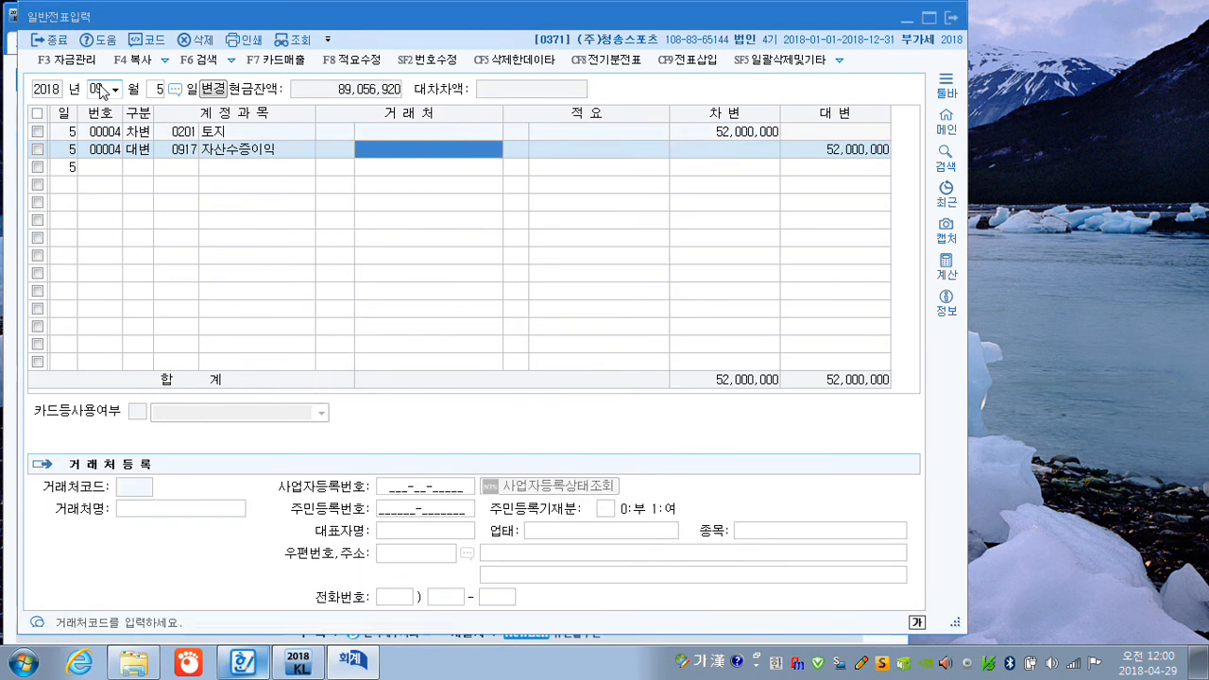
{"action": "key", "text": "Return"}
{"action": "key", "text": "Return"}
{"action": "type", "text": "50000000"}
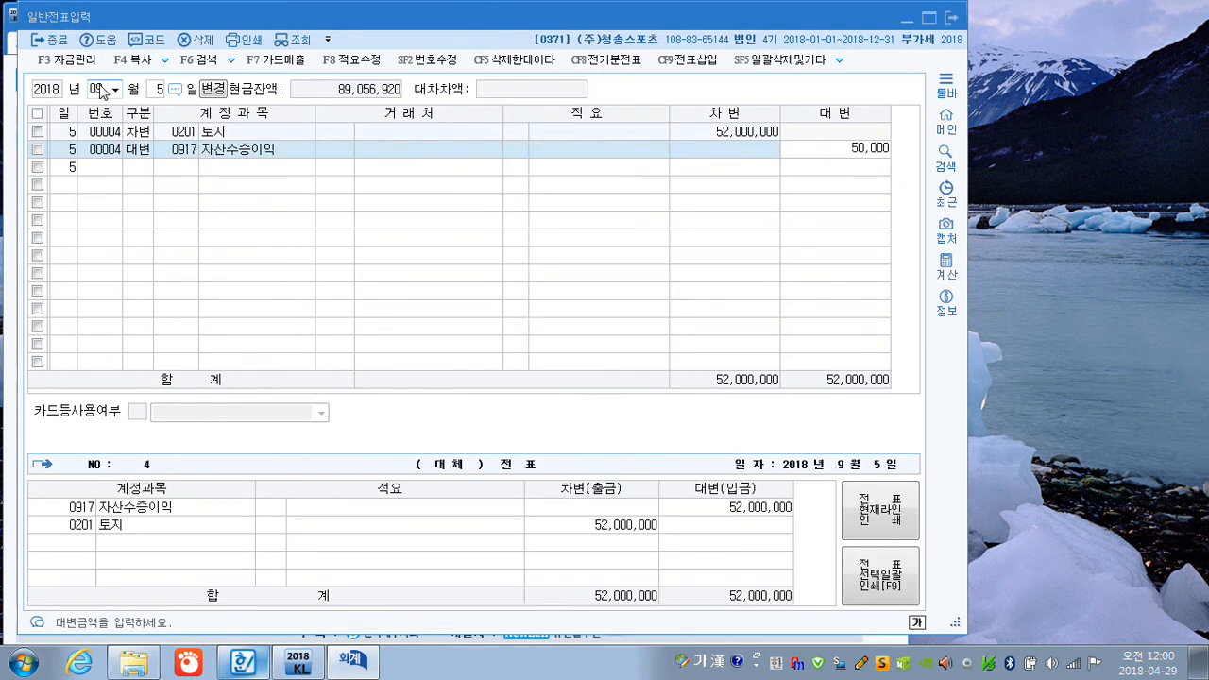
{"action": "key", "text": "Return"}
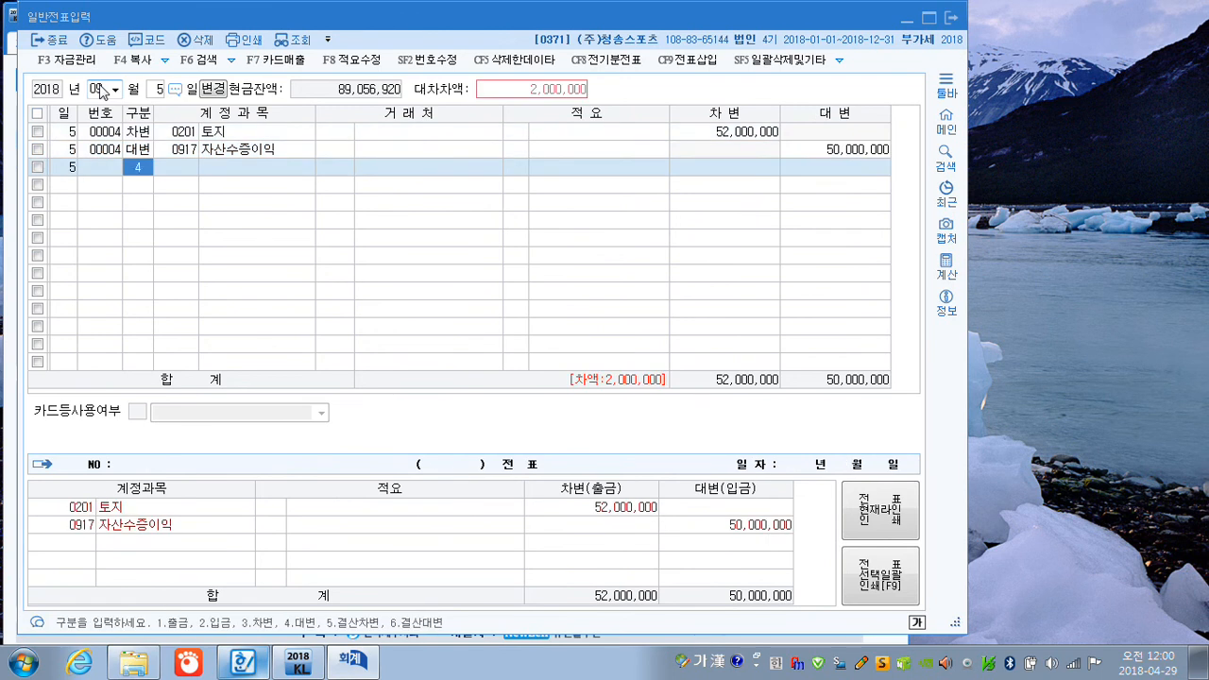
Complete the 5 September voucher with a credit line of 2,000,000 to 당좌예금 (0102).
{"action": "type", "text": "4102"}
{"action": "key", "text": "Return"}
{"action": "key", "text": "Return"}
{"action": "key", "text": "Return"}
{"action": "key", "text": "Return"}
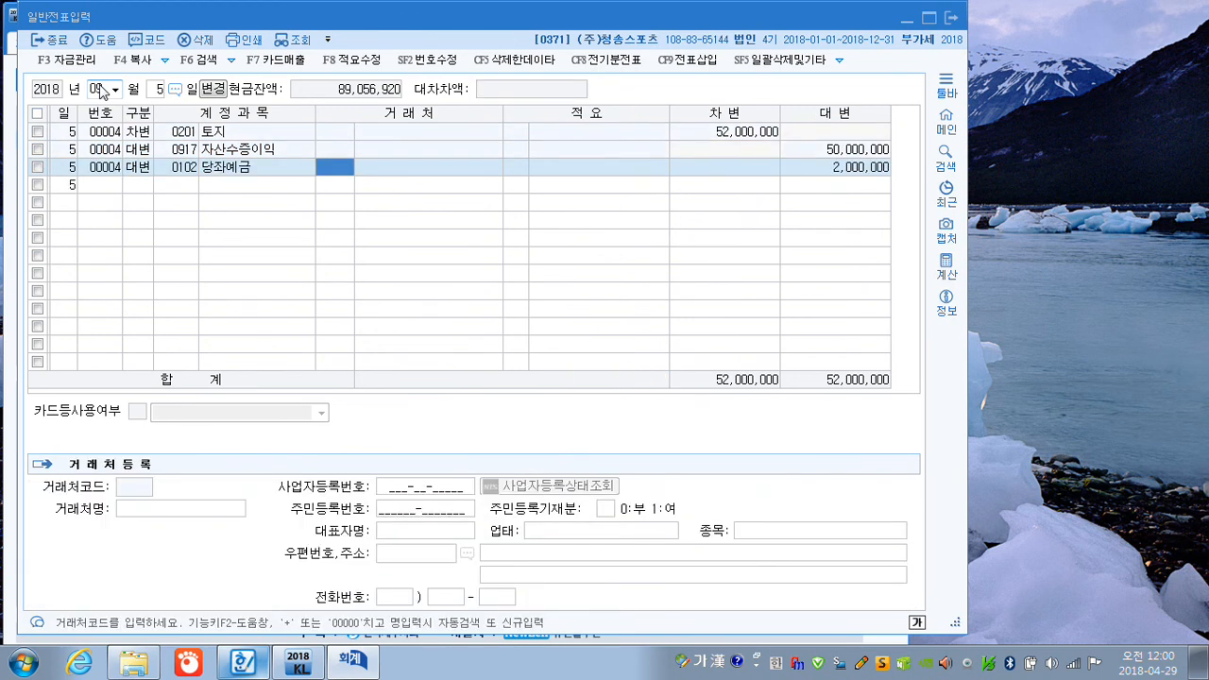
{"action": "key", "text": "Return"}
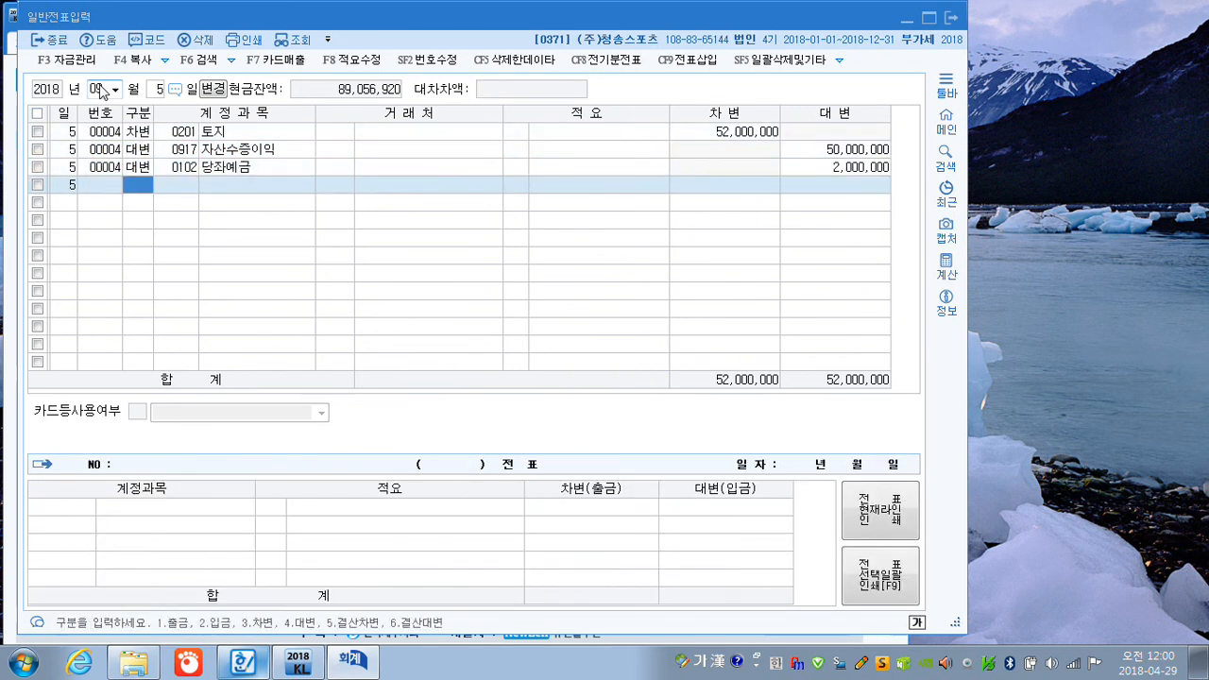
Change the voucher date to 14 September and enter a debit line for 이자비용 (0951) of 120,000, finding the account with the term 이자.
{"action": "left_click", "coordinate": [151, 89]}
{"action": "type", "text": "14"}
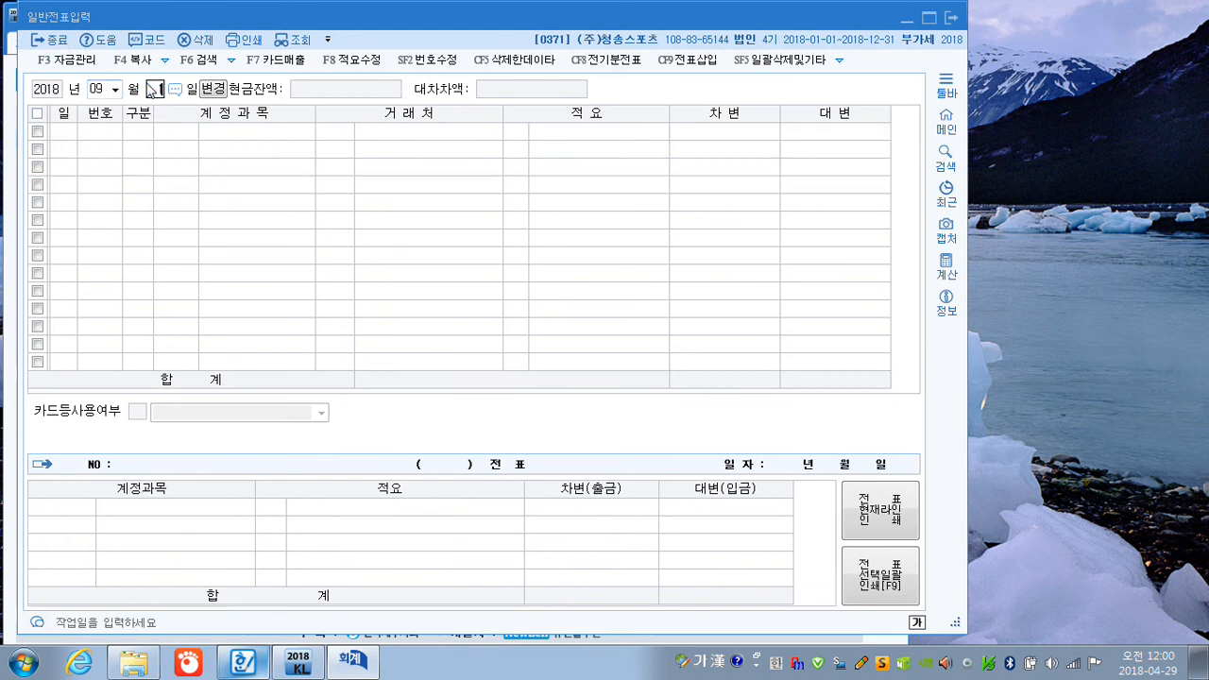
{"action": "key", "text": "Return"}
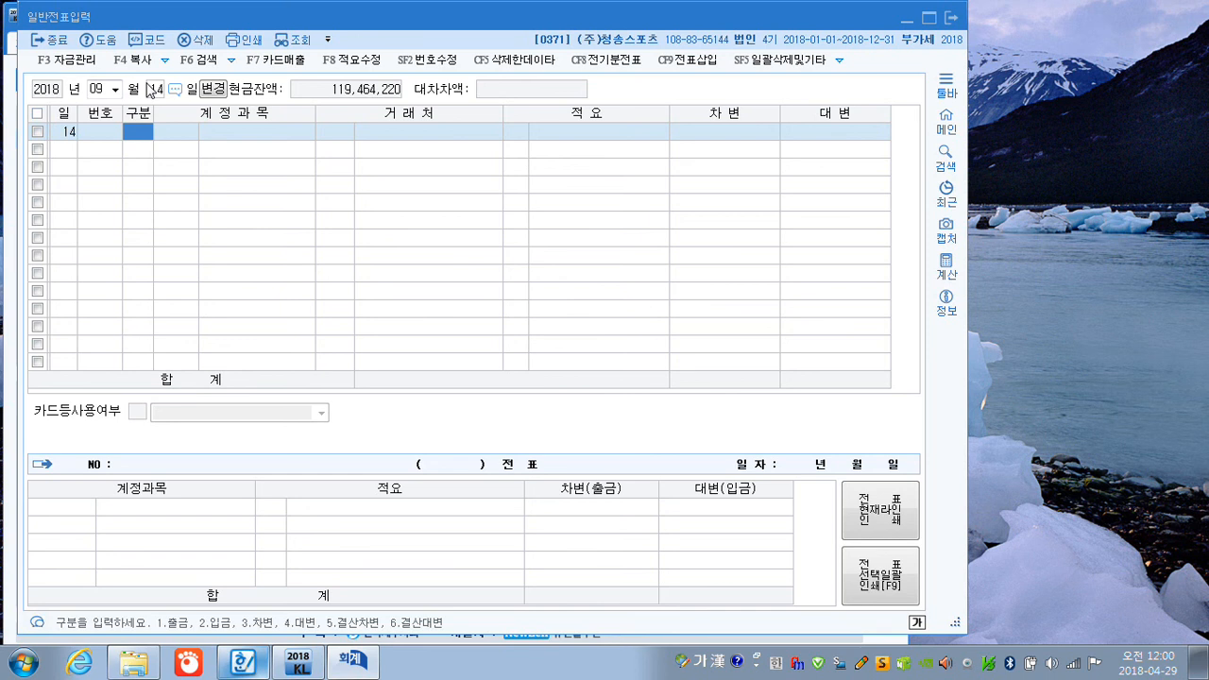
{"action": "type", "text": "3"}
{"action": "key", "text": "Return"}
{"action": "type", "text": "자"}
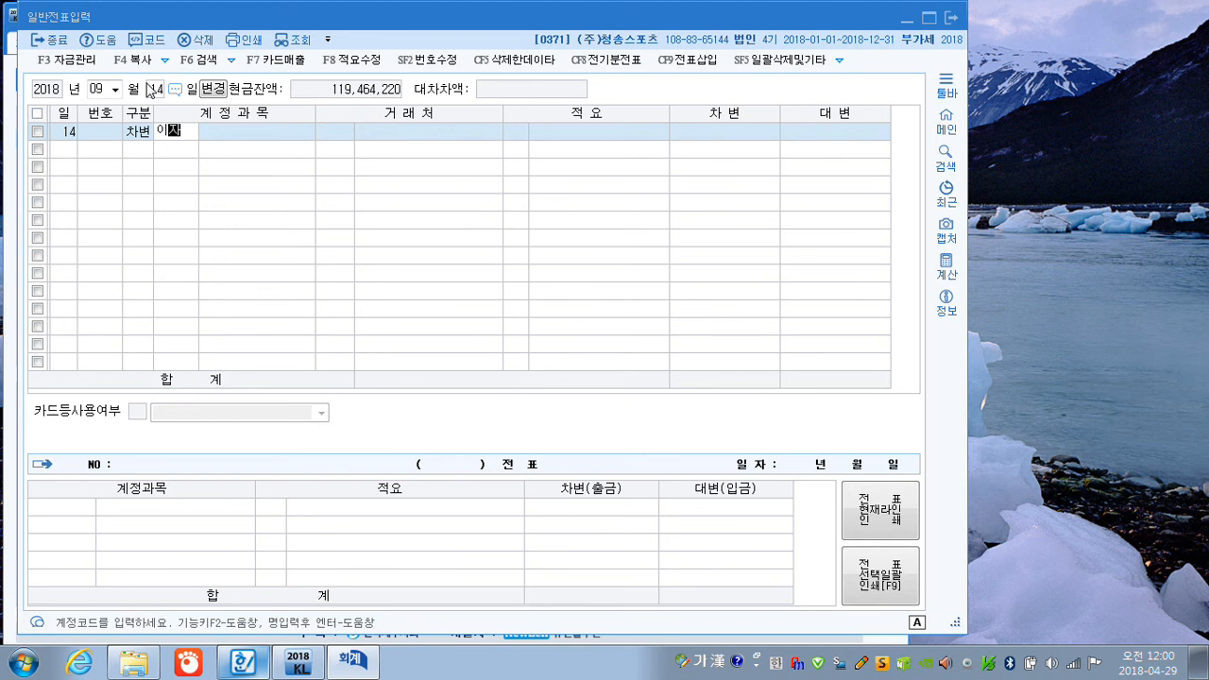
{"action": "key", "text": "Return"}
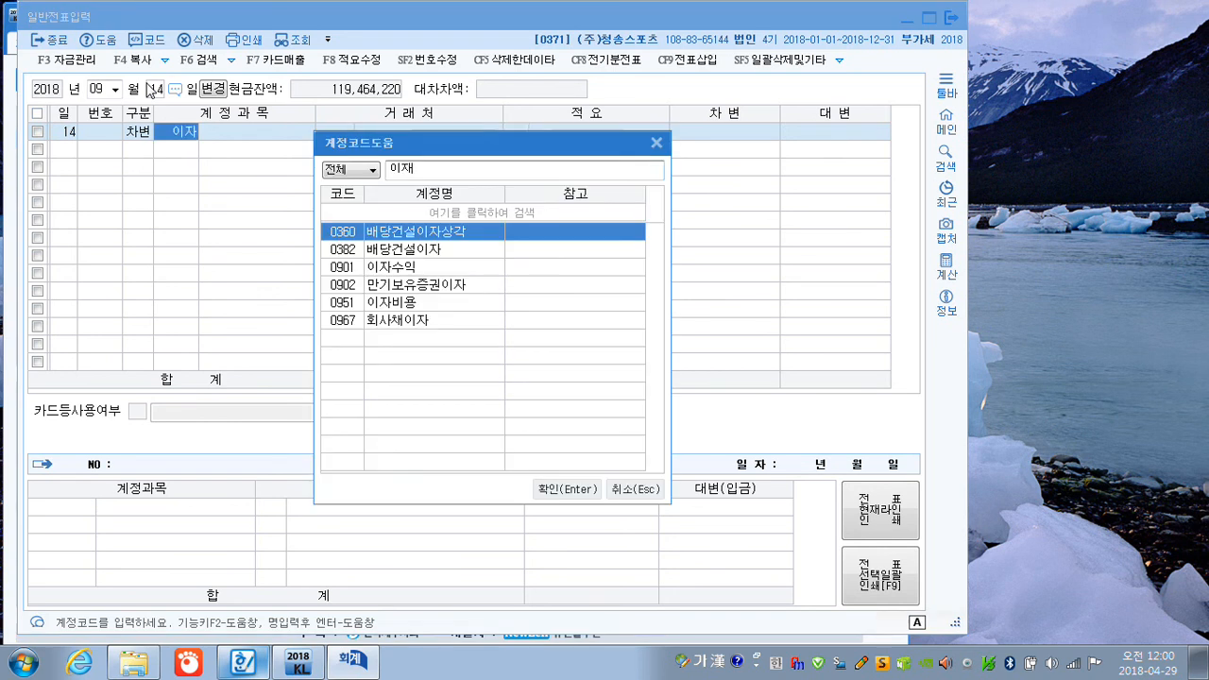
{"action": "key", "text": "Down"}
{"action": "key", "text": "Down"}
{"action": "key", "text": "Down"}
{"action": "key", "text": "Down"}
{"action": "key", "text": "Return"}
{"action": "key", "text": "Return"}
{"action": "key", "text": "Return"}
{"action": "key", "text": "Return"}
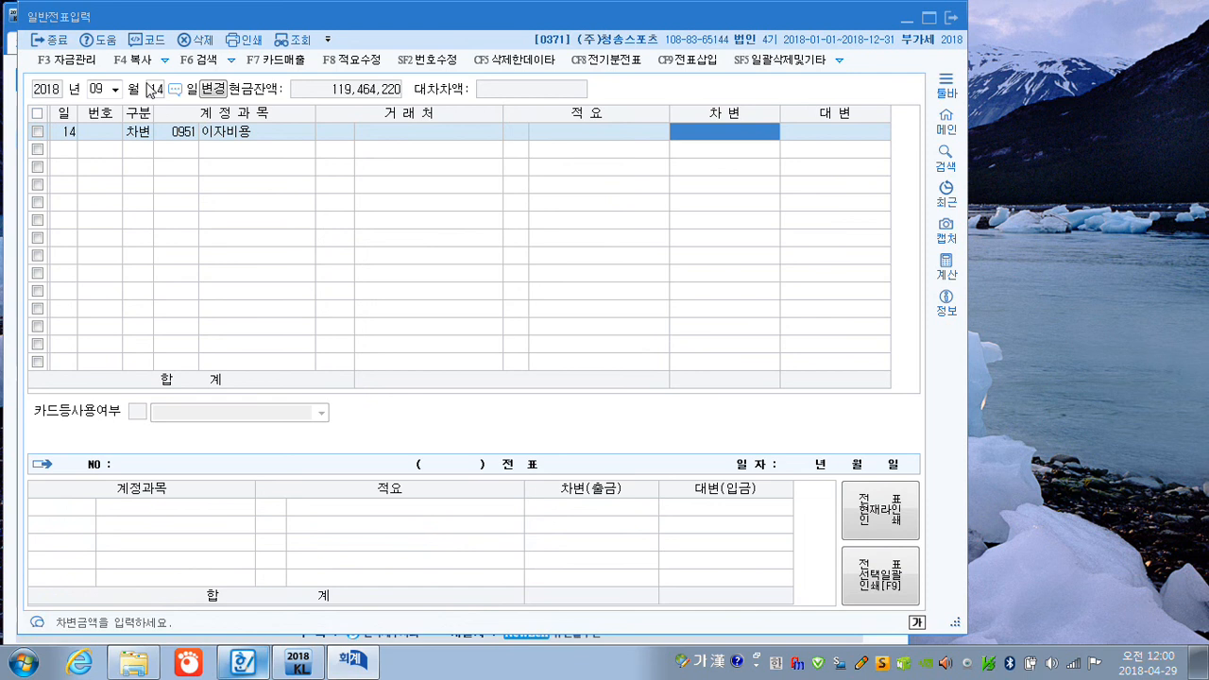
{"action": "type", "text": "1200000"}
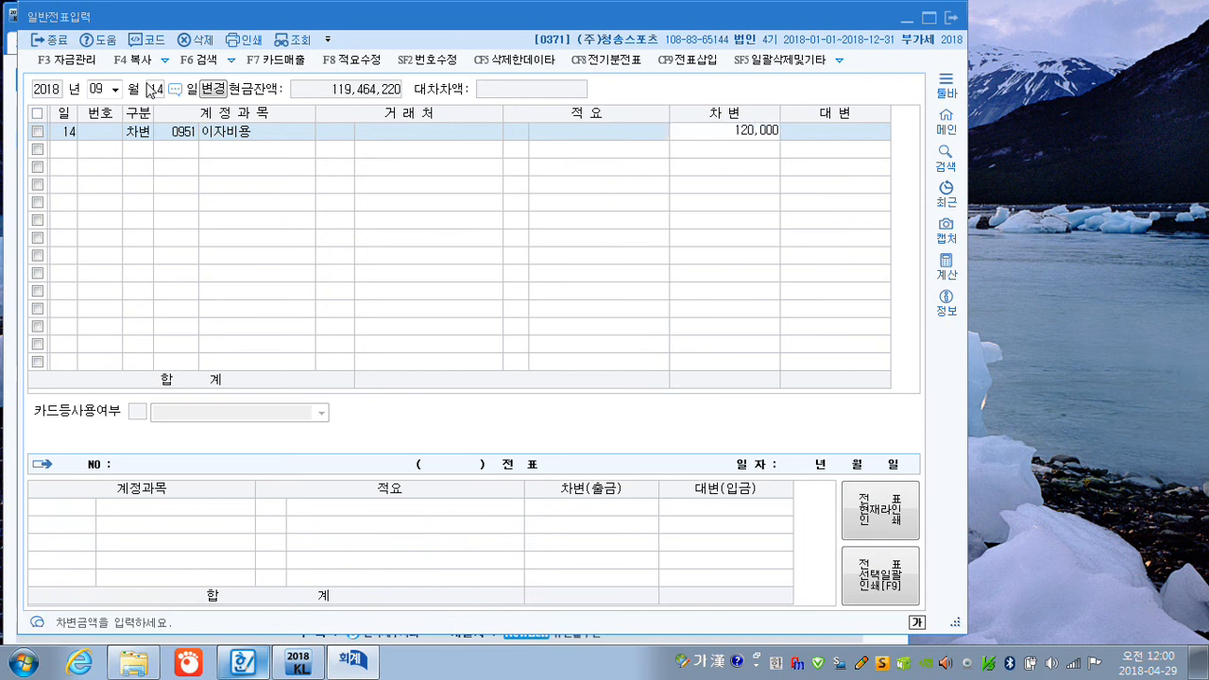
{"action": "key", "text": "Return"}
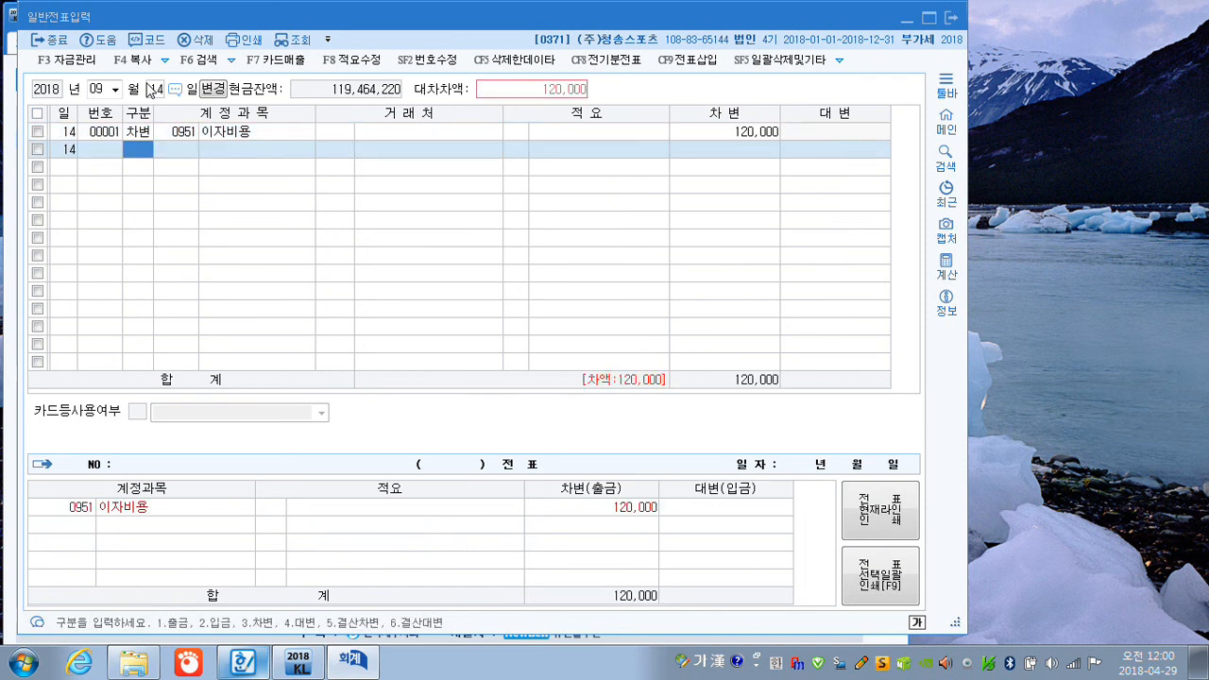
Add the balancing credit line of 120,000 to 보통예금 (0103) on the 14 September voucher.
{"action": "type", "text": "4"}
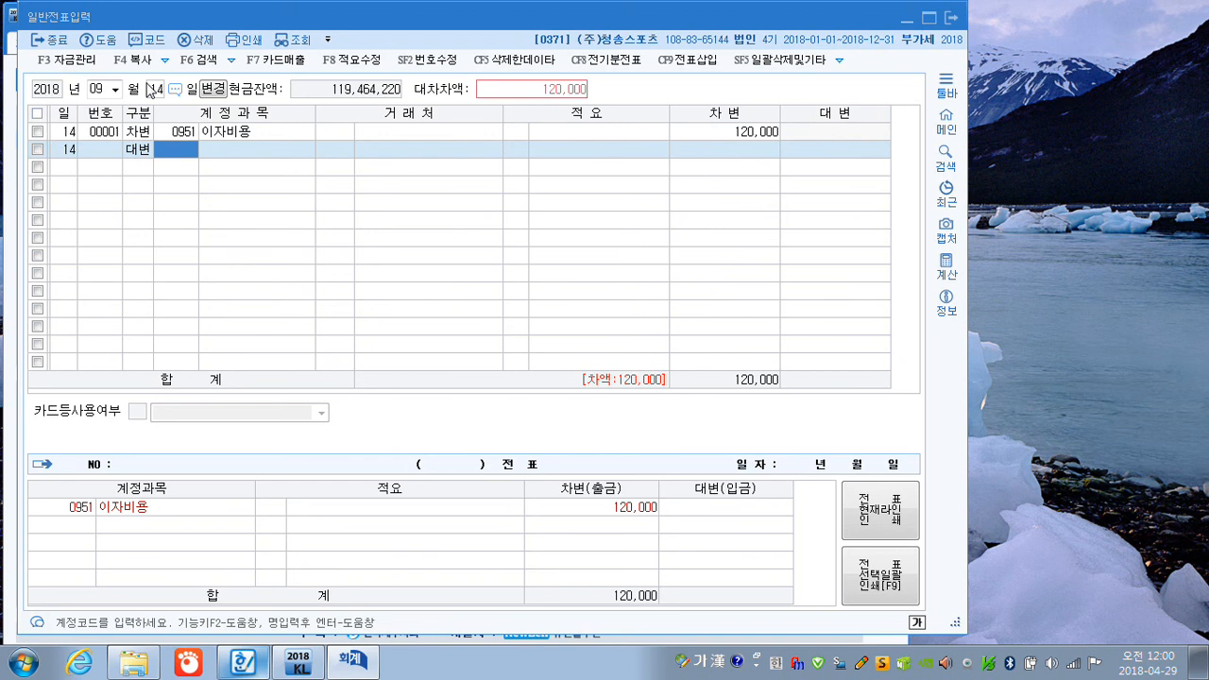
{"action": "type", "text": "103"}
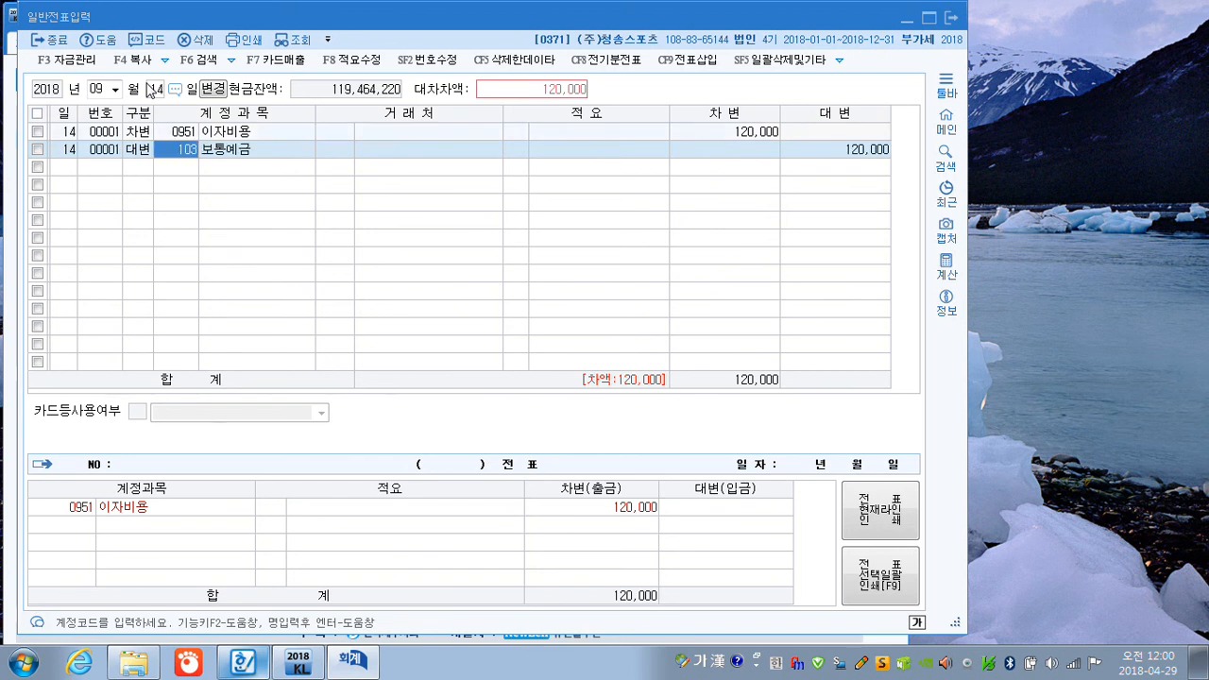
{"action": "key", "text": "Return"}
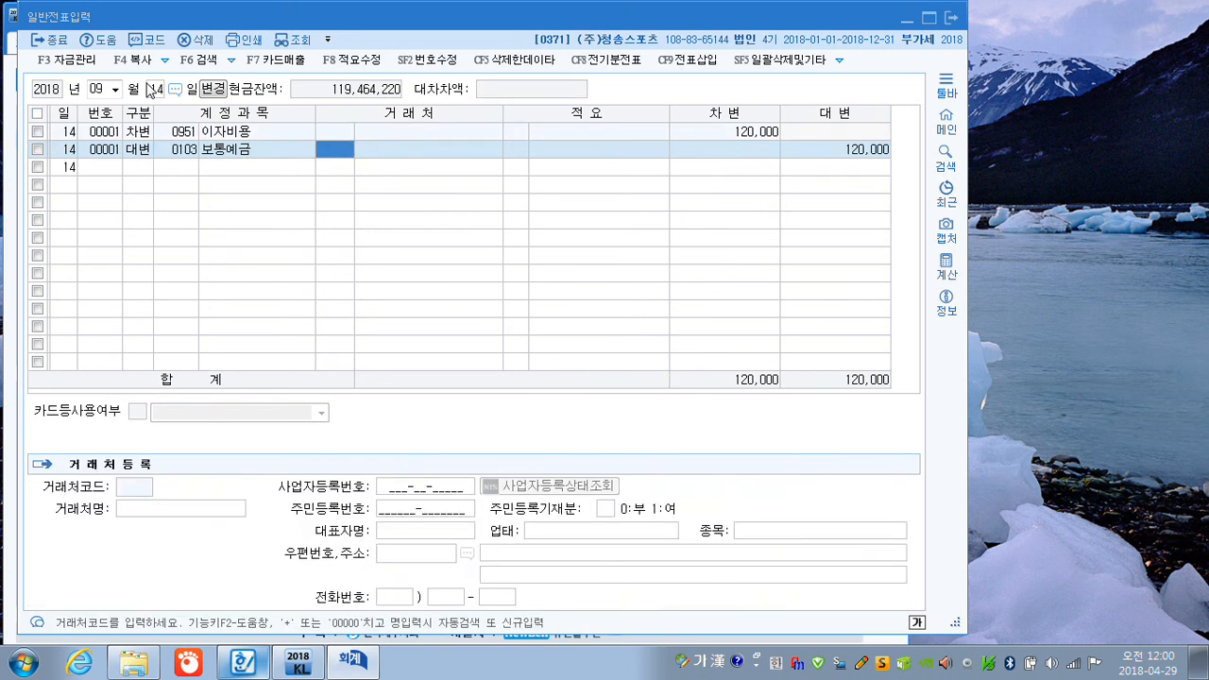
Finish the 보통예금 credit line of the 14 September voucher, leaving its 거래처 and 적요 blank.
{"action": "key", "text": "Return"}
{"action": "key", "text": "Return"}
{"action": "key", "text": "Return"}
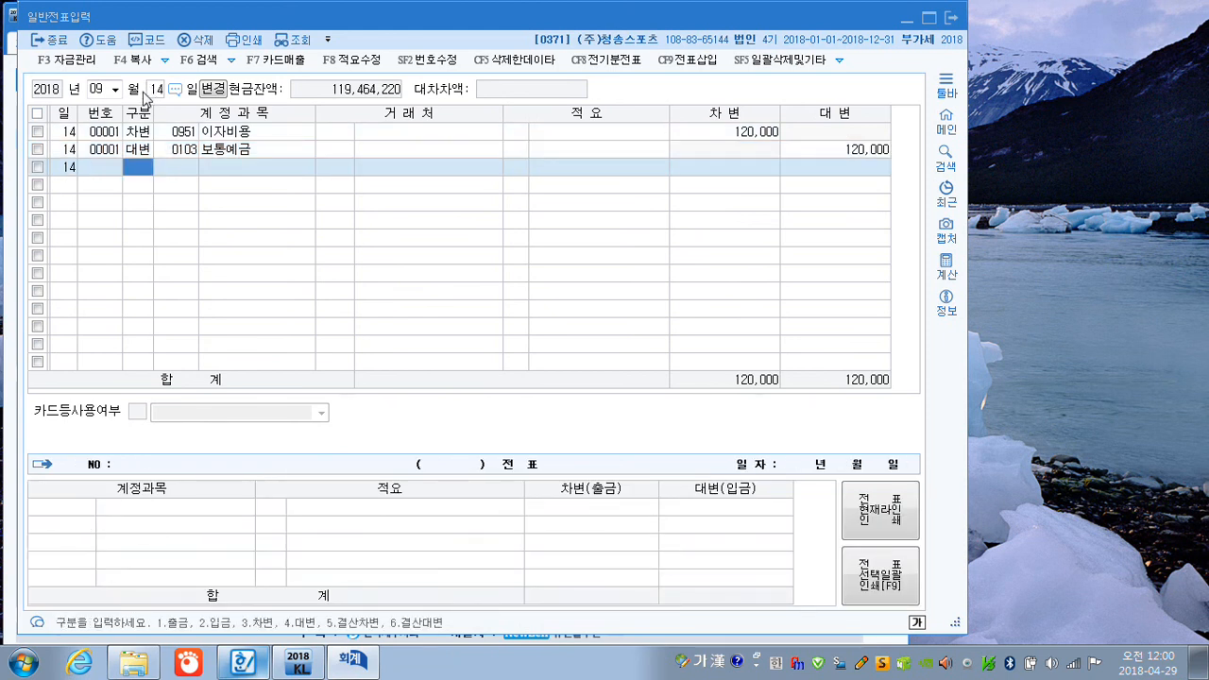
Change the general voucher date to 5 October and start a debit line for 외상매입금 (0251).
{"action": "left_click", "coordinate": [107, 91]}
{"action": "type", "text": "10"}
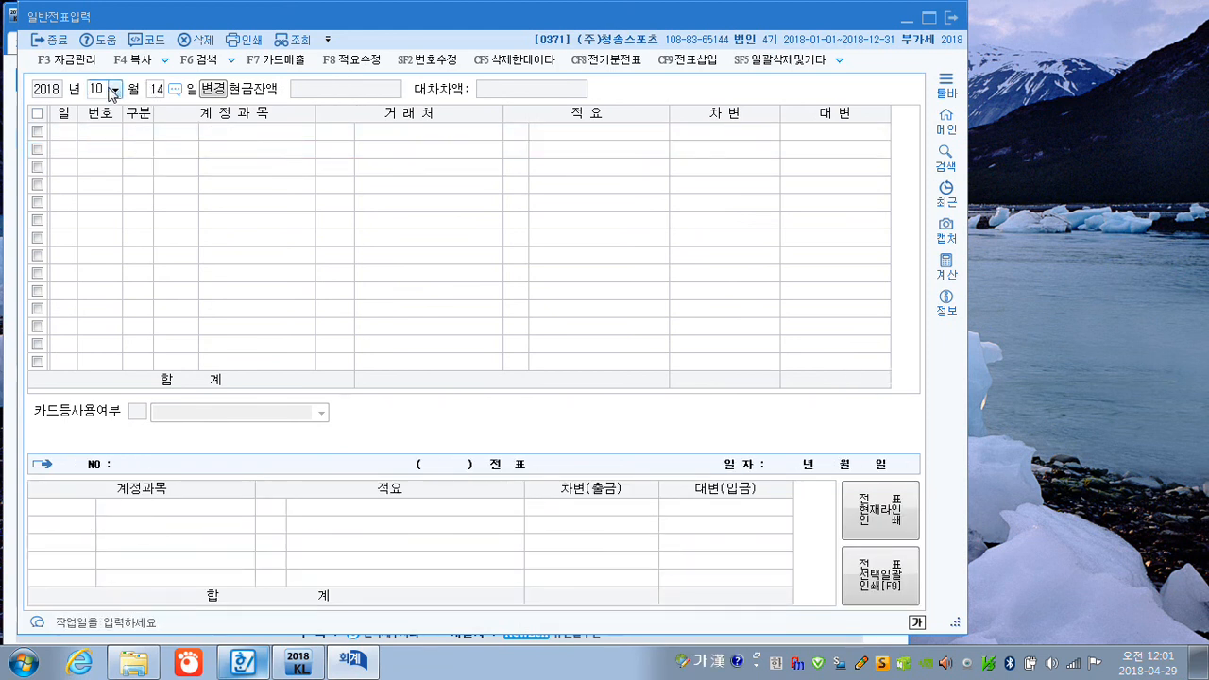
{"action": "type", "text": "5"}
{"action": "key", "text": "Return"}
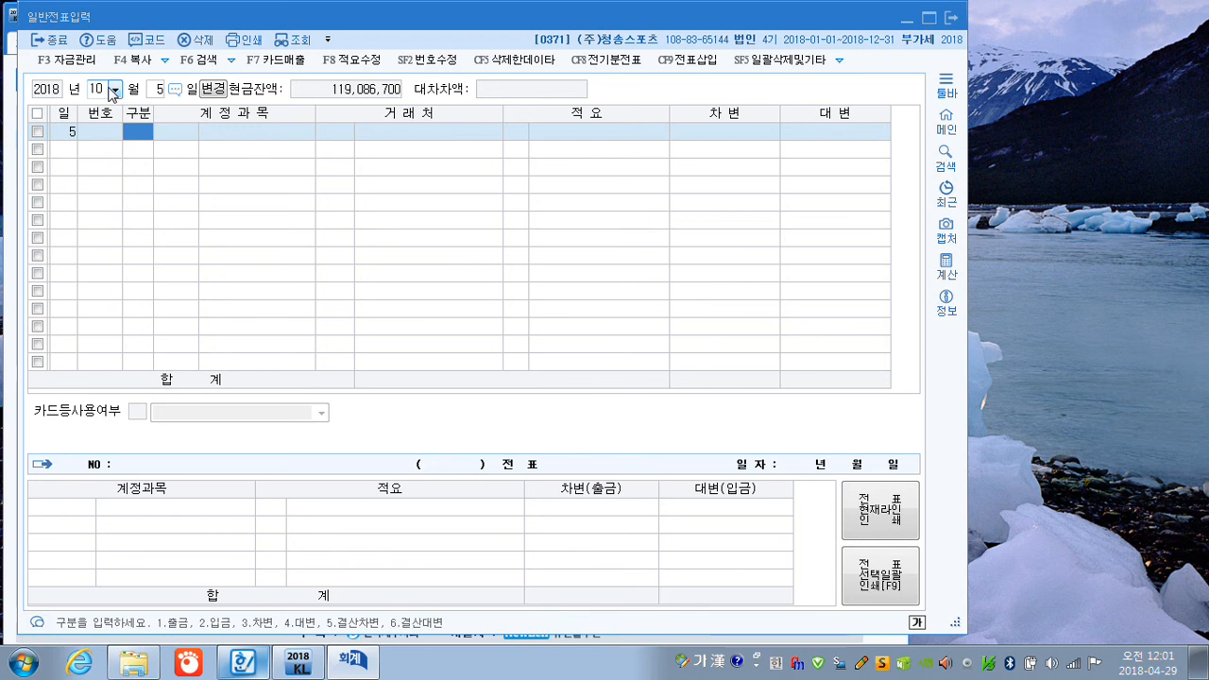
{"action": "type", "text": "3"}
{"action": "key", "text": "Return"}
{"action": "type", "text": "251"}
{"action": "key", "text": "Return"}
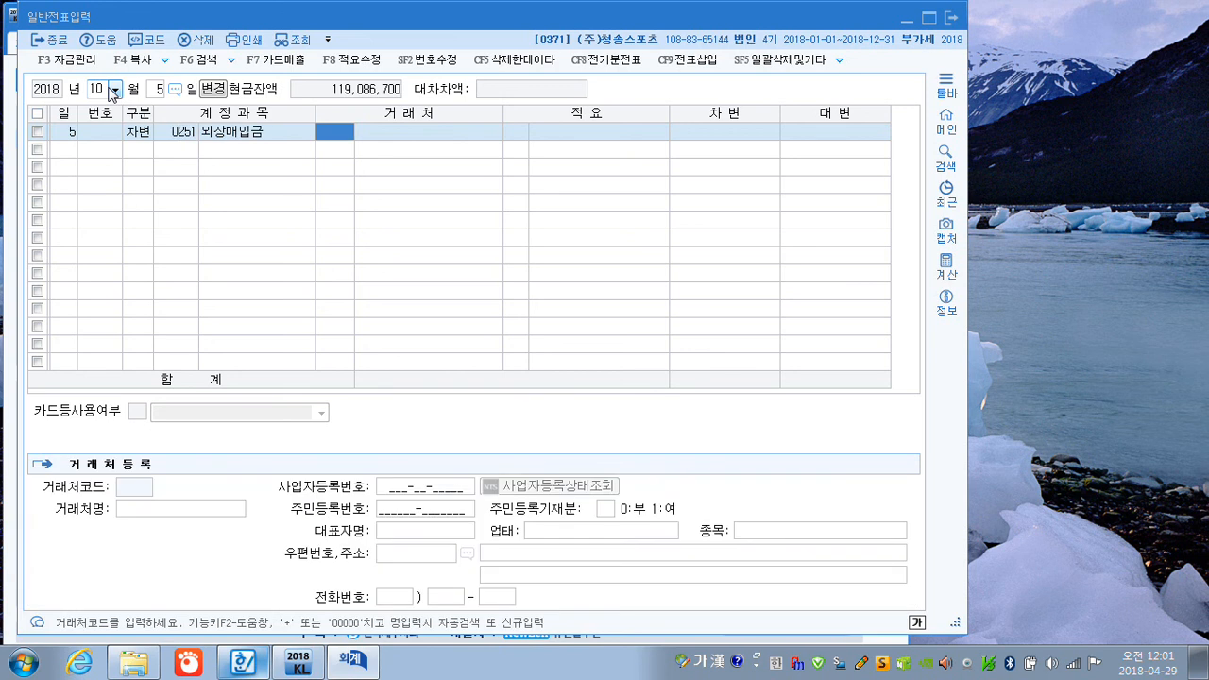
Assign (주)날씬닷컴 as the 거래처 of the 외상매입금 line and enter a debit of 5,000,000.
{"action": "type", "text": "날씨"}
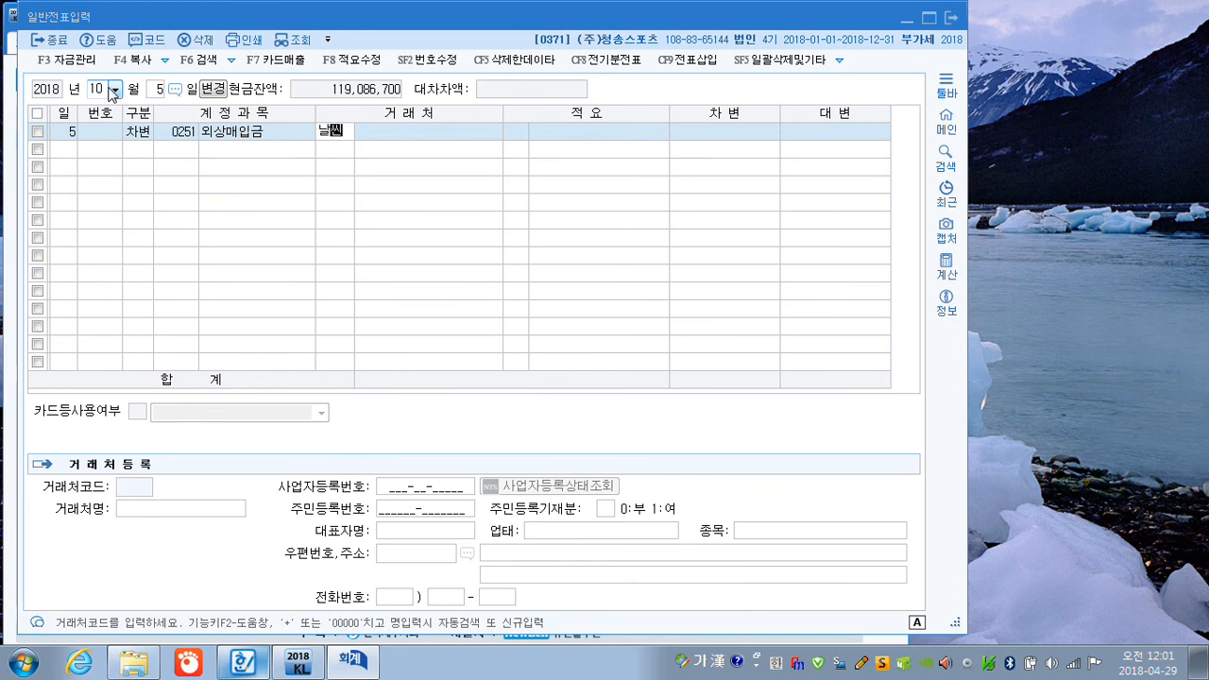
{"action": "key", "text": "Return"}
{"action": "key", "text": "Return"}
{"action": "key", "text": "Return"}
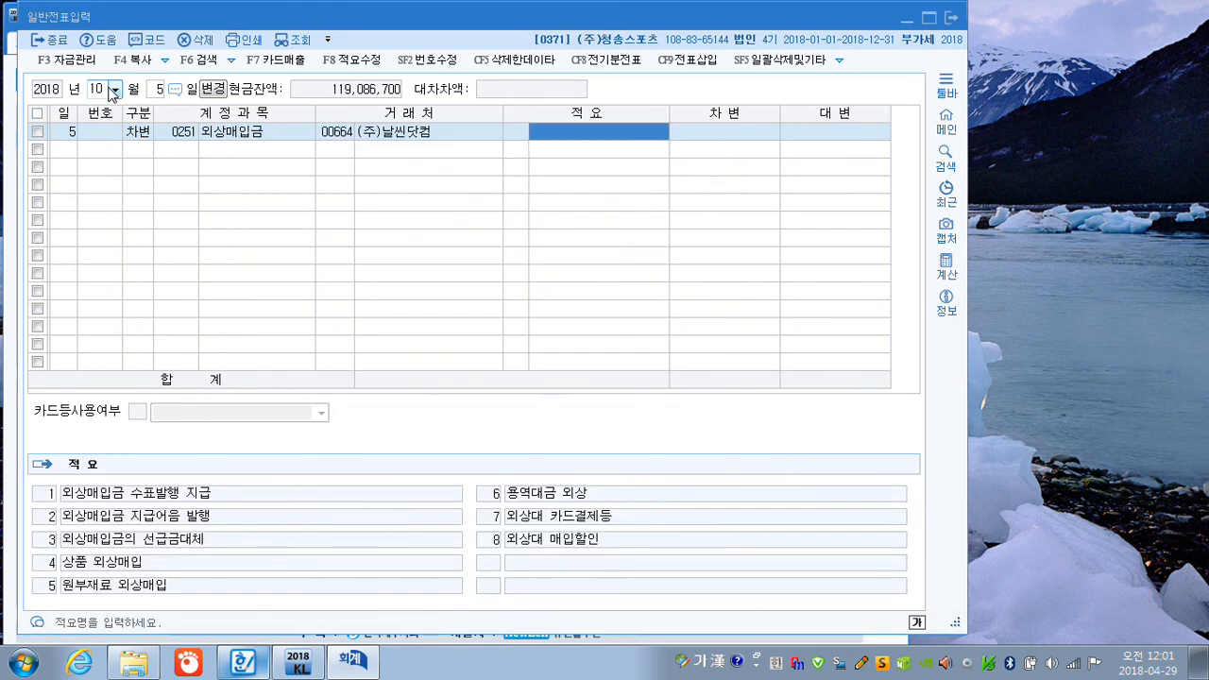
{"action": "key", "text": "Return"}
{"action": "type", "text": "5000000"}
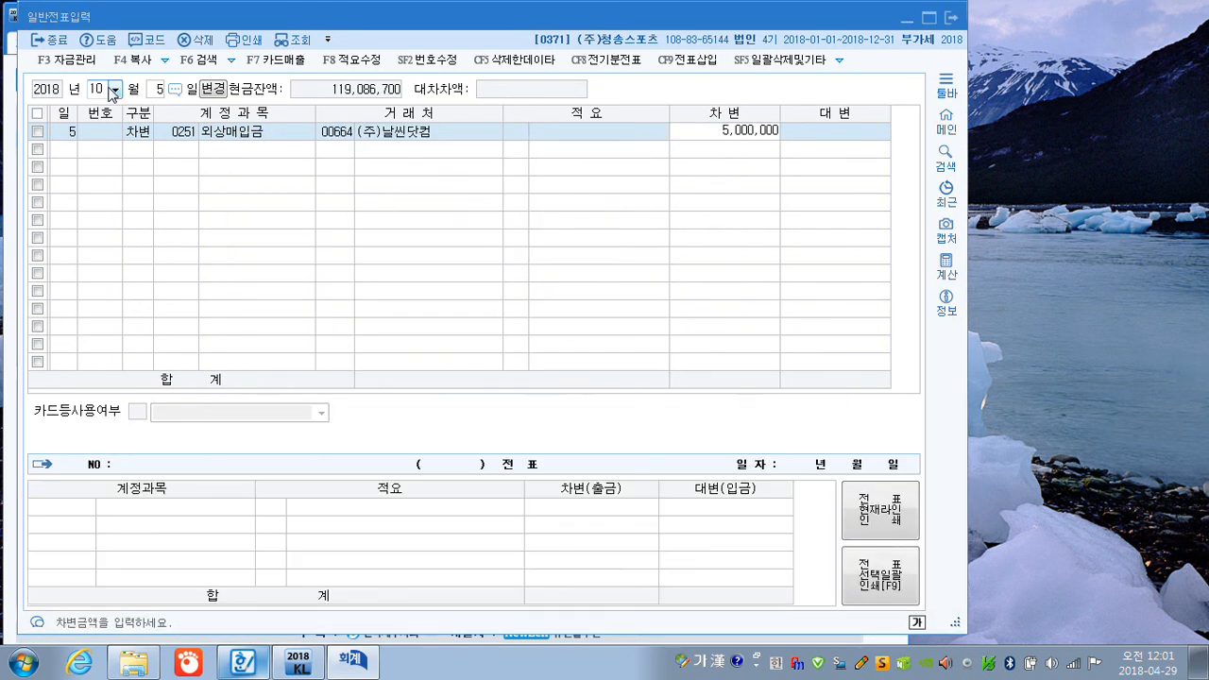
{"action": "key", "text": "Return"}
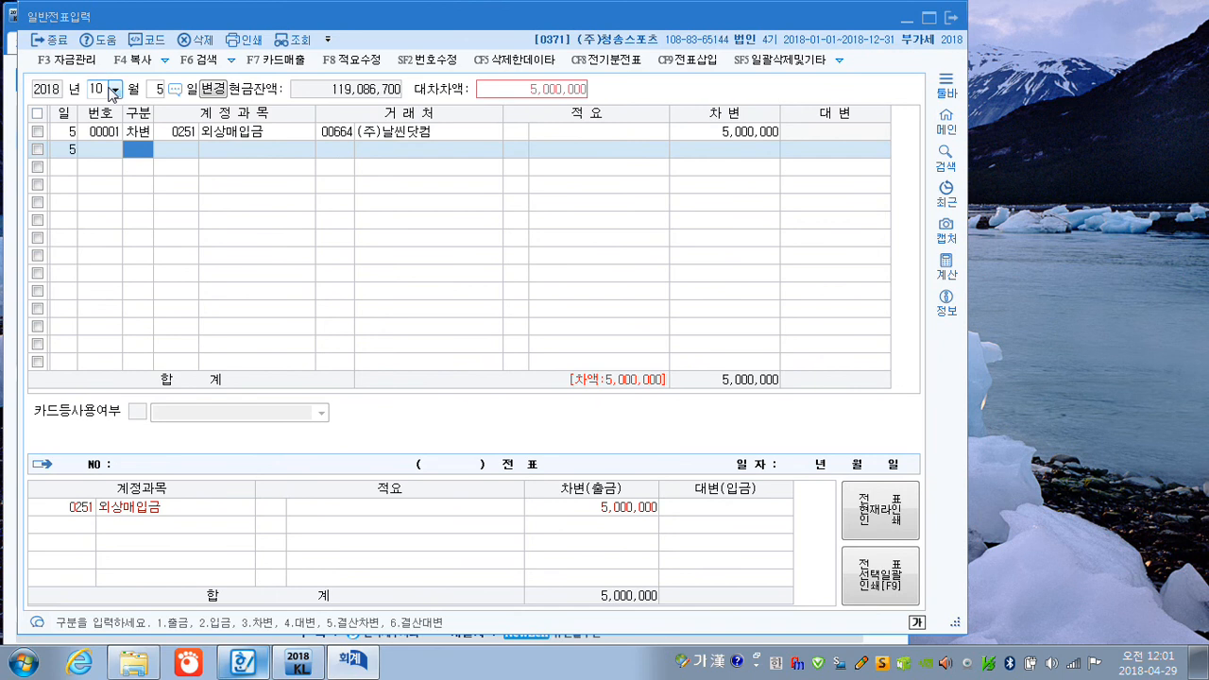
Add the balancing credit line of 5,000,000 to 받을어음 (0110) with (주)명화상사 as the 거래처.
{"action": "type", "text": "4110"}
{"action": "key", "text": "Return"}
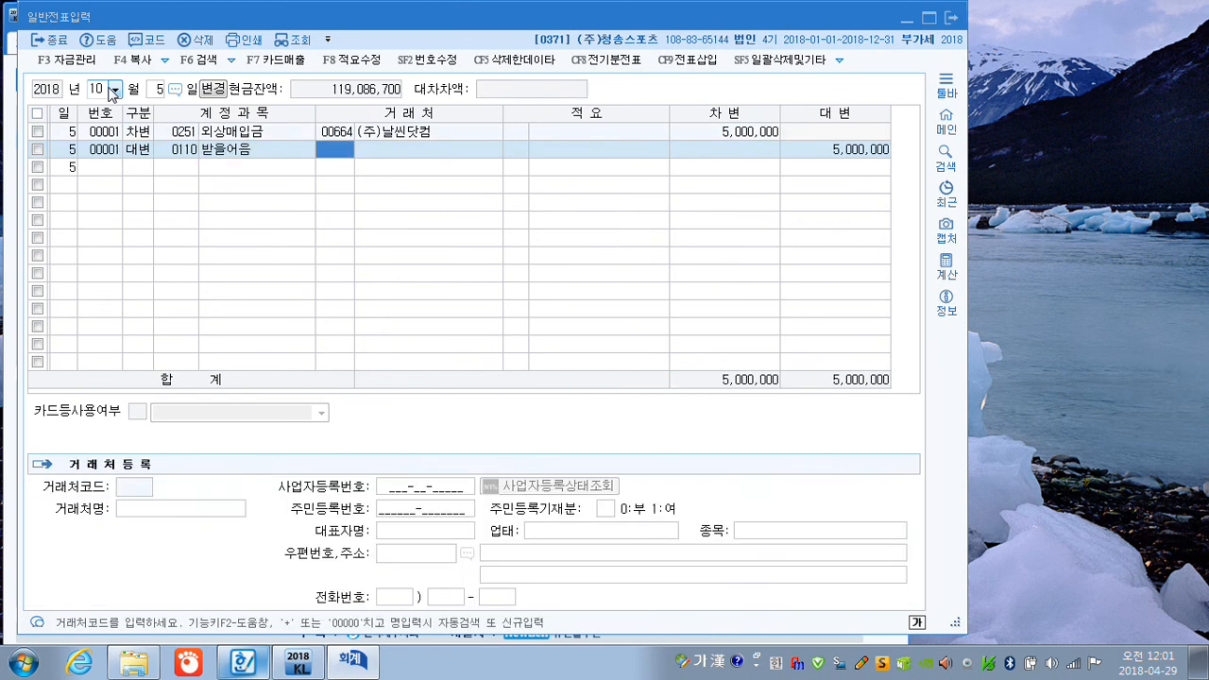
{"action": "type", "text": "명호ㅏ"}
{"action": "key", "text": "Return"}
{"action": "key", "text": "Return"}
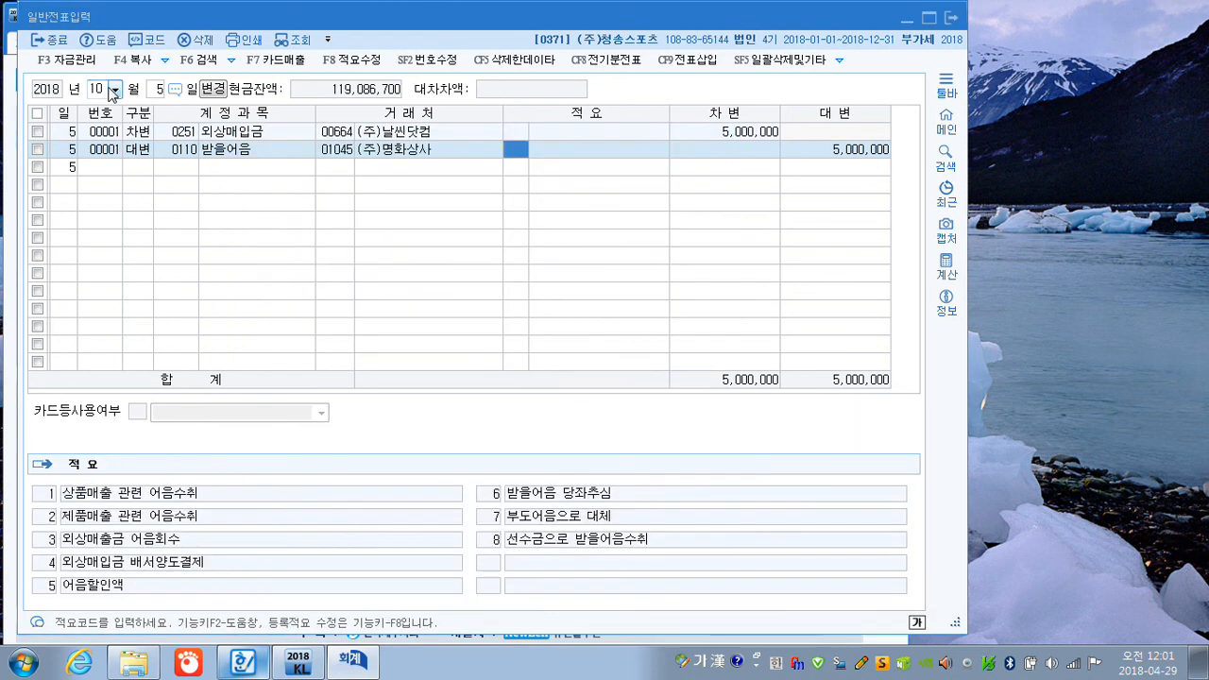
{"action": "key", "text": "Return"}
{"action": "key", "text": "Return"}
{"action": "key", "text": "Return"}
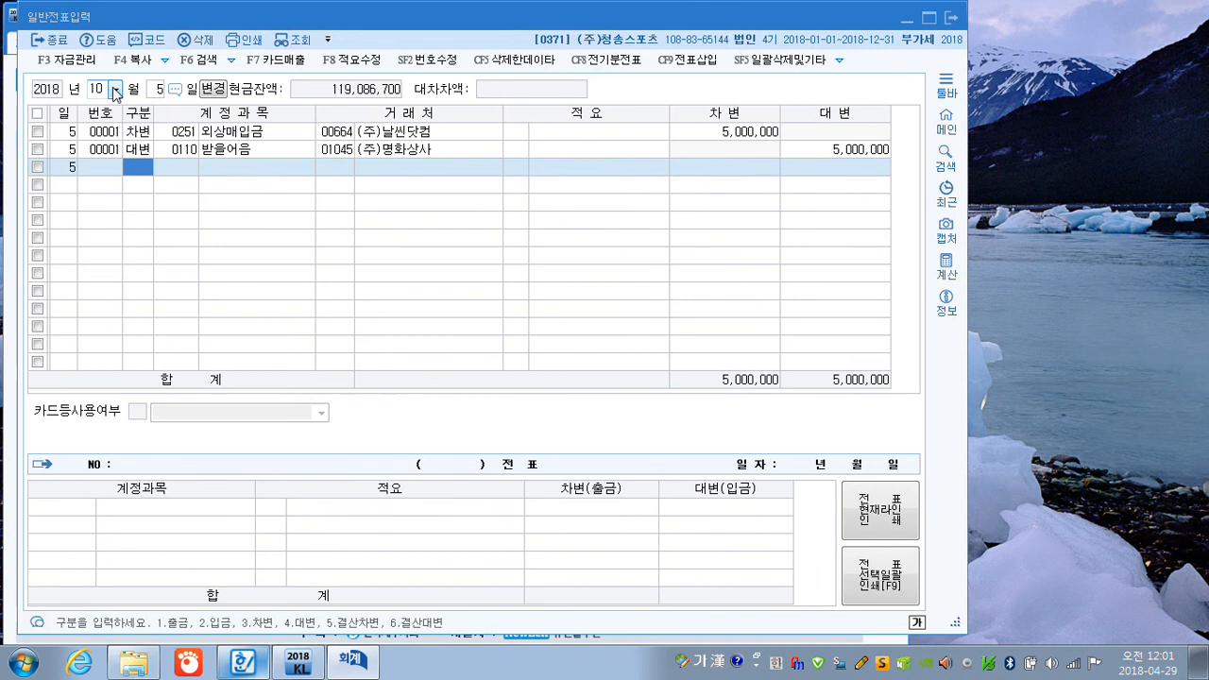
Leave the general voucher entry and open 매입매출전표입력 for 12 July.
{"action": "left_click", "coordinate": [952, 19]}
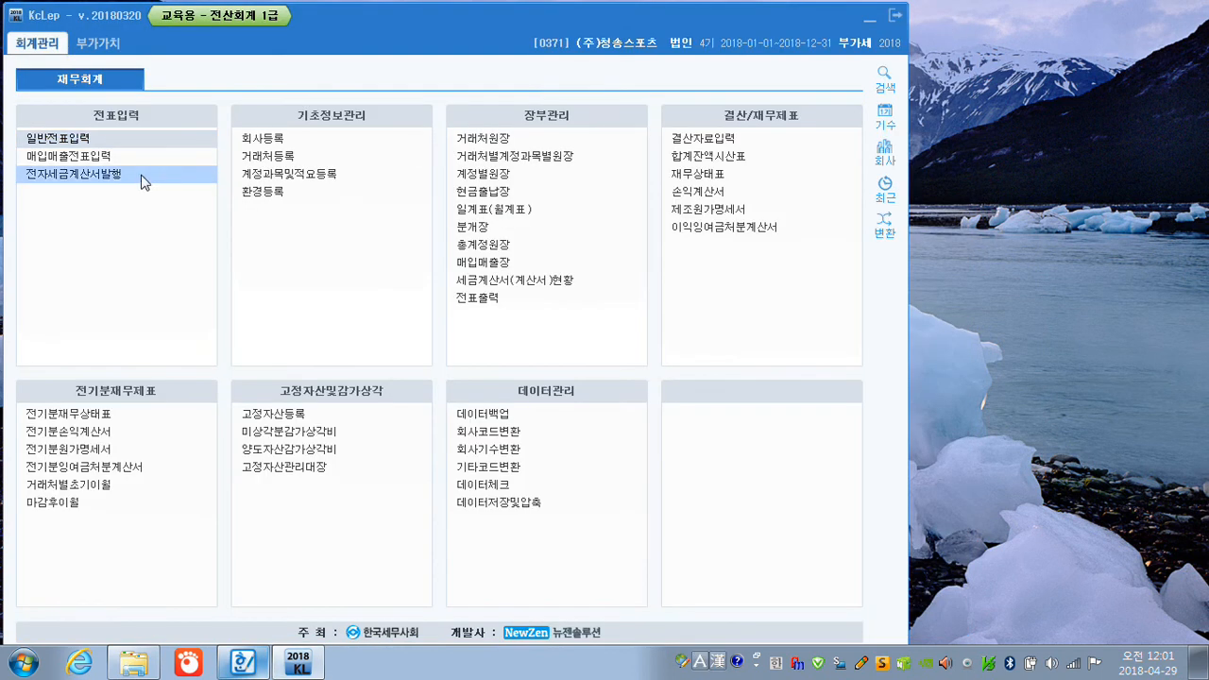
{"action": "left_click", "coordinate": [92, 158]}
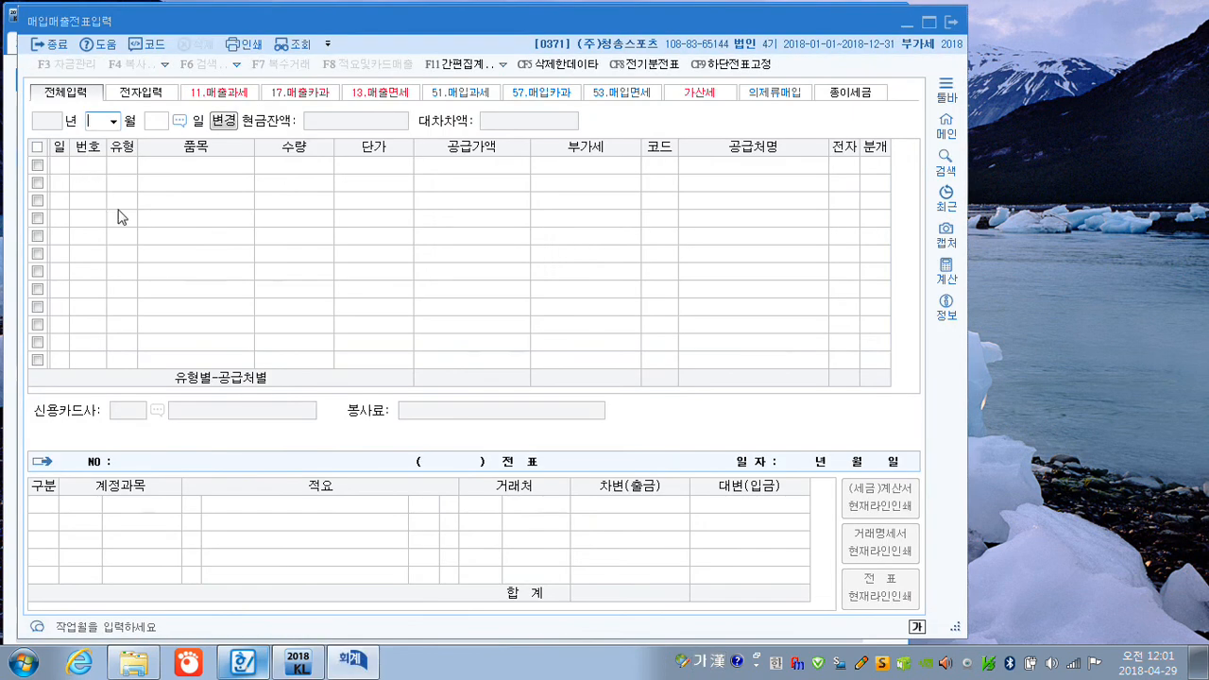
{"action": "type", "text": "07"}
{"action": "key", "text": "Return"}
{"action": "type", "text": "12"}
{"action": "key", "text": "Return"}
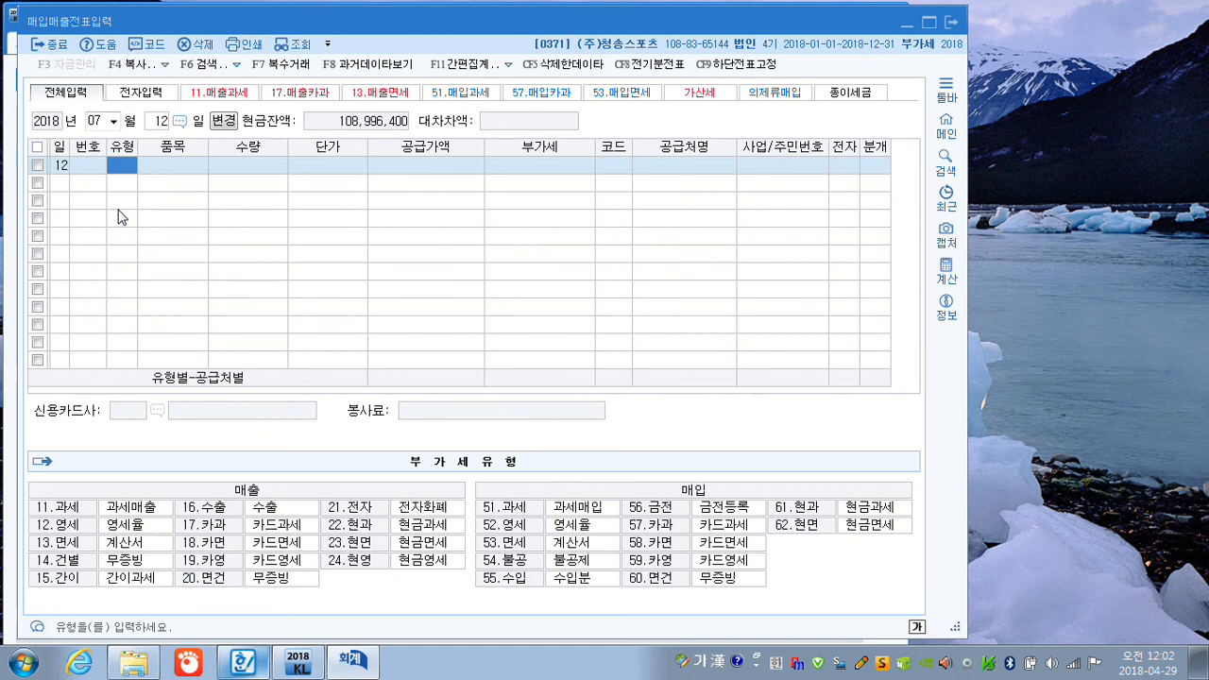
Enter a tax-exempt purchase (type 53, 면세) of 서적 with a 공급가액 of 250,000.
{"action": "type", "text": "53"}
{"action": "key", "text": "Return"}
{"action": "type", "text": "세제"}
{"action": "key", "text": "Return"}
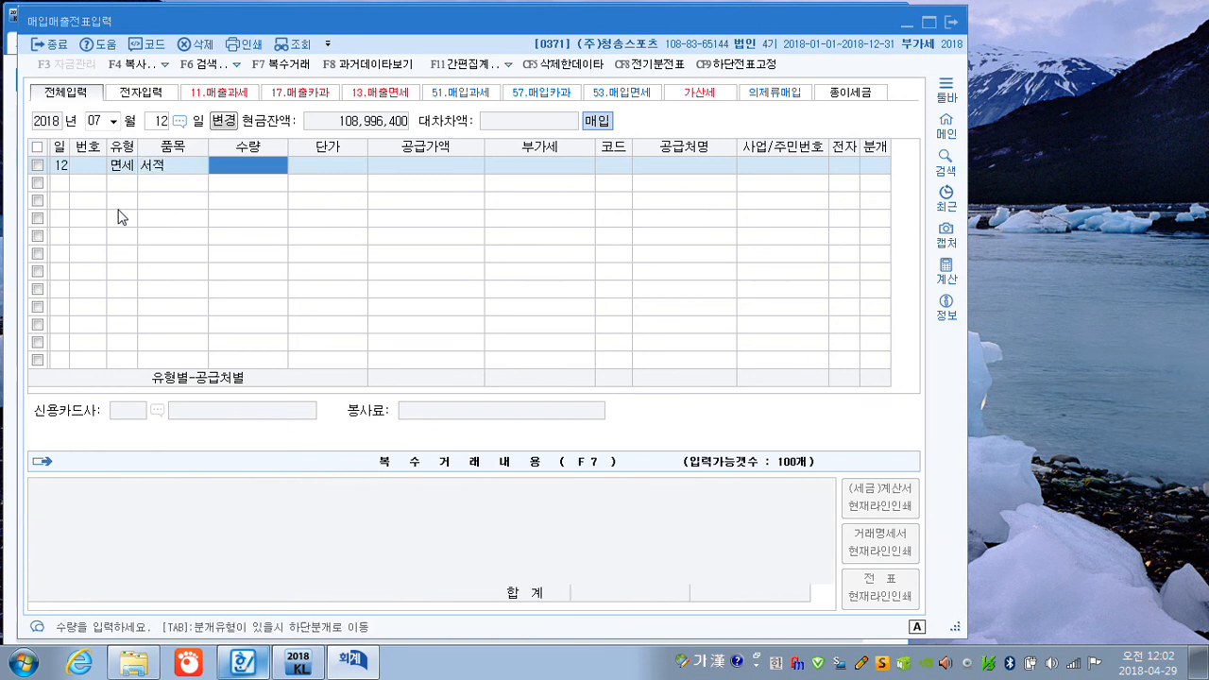
{"action": "key", "text": "Return"}
{"action": "key", "text": "Return"}
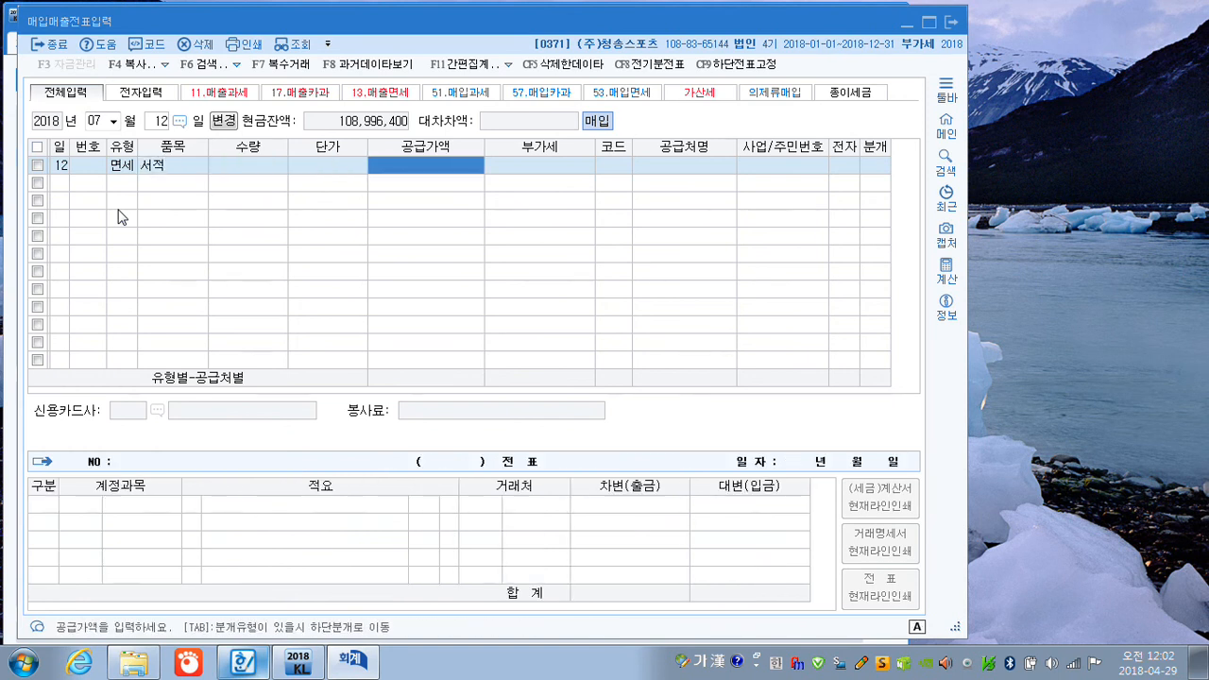
{"action": "type", "text": "2500000"}
{"action": "key", "text": "Return"}
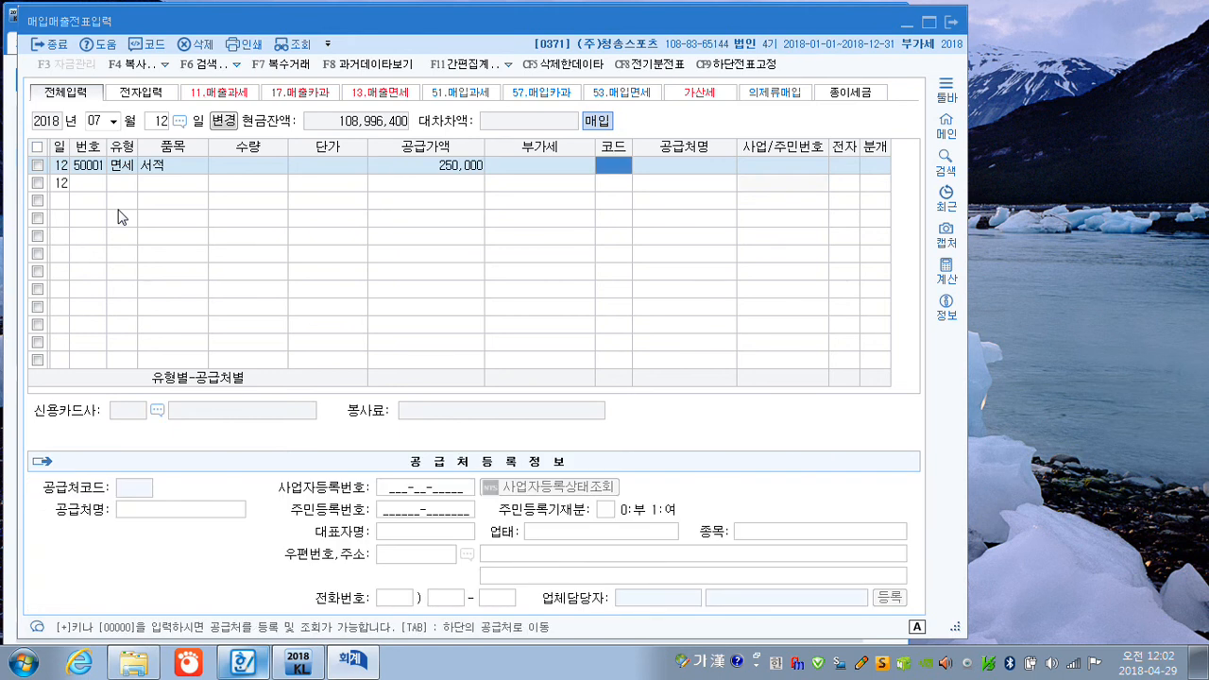
Set 미풍문고 as the supplier of the 서적 purchase, mark 전자 as 여 and choose 혼합 (3) as the 분개 type.
{"action": "type", "text": "미풍"}
{"action": "key", "text": "Return"}
{"action": "key", "text": "Return"}
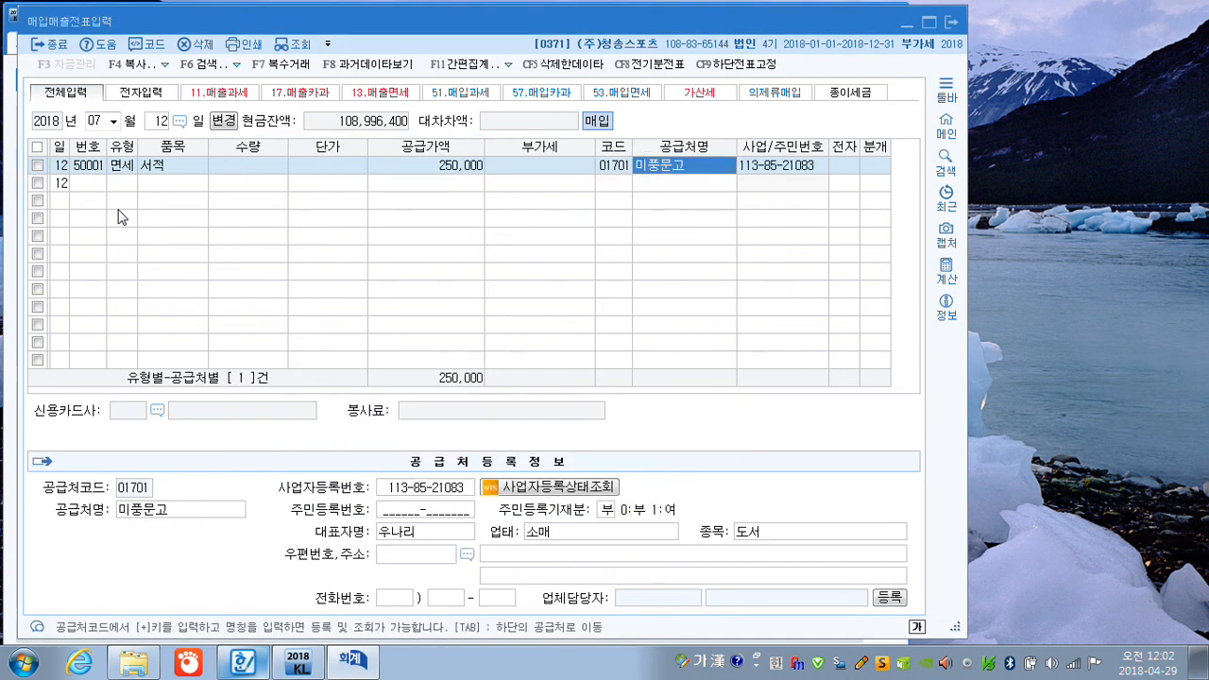
{"action": "key", "text": "Return"}
{"action": "key", "text": "Return"}
{"action": "type", "text": "3"}
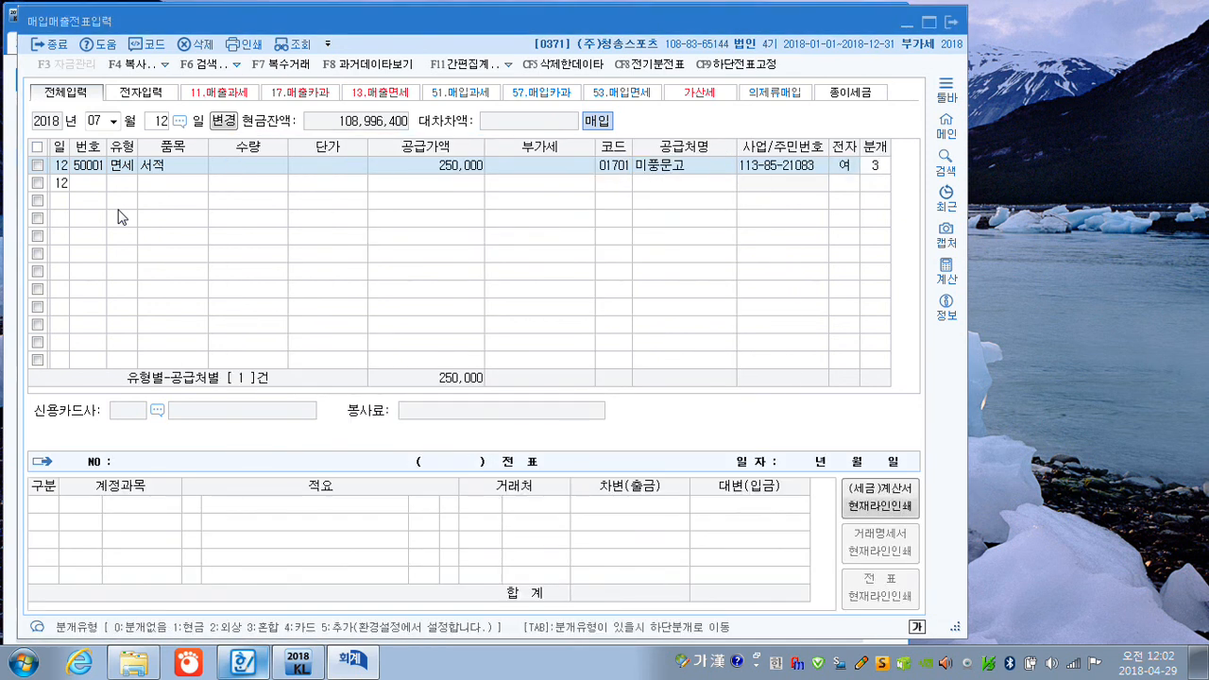
{"action": "key", "text": "Return"}
{"action": "key", "text": "Return"}
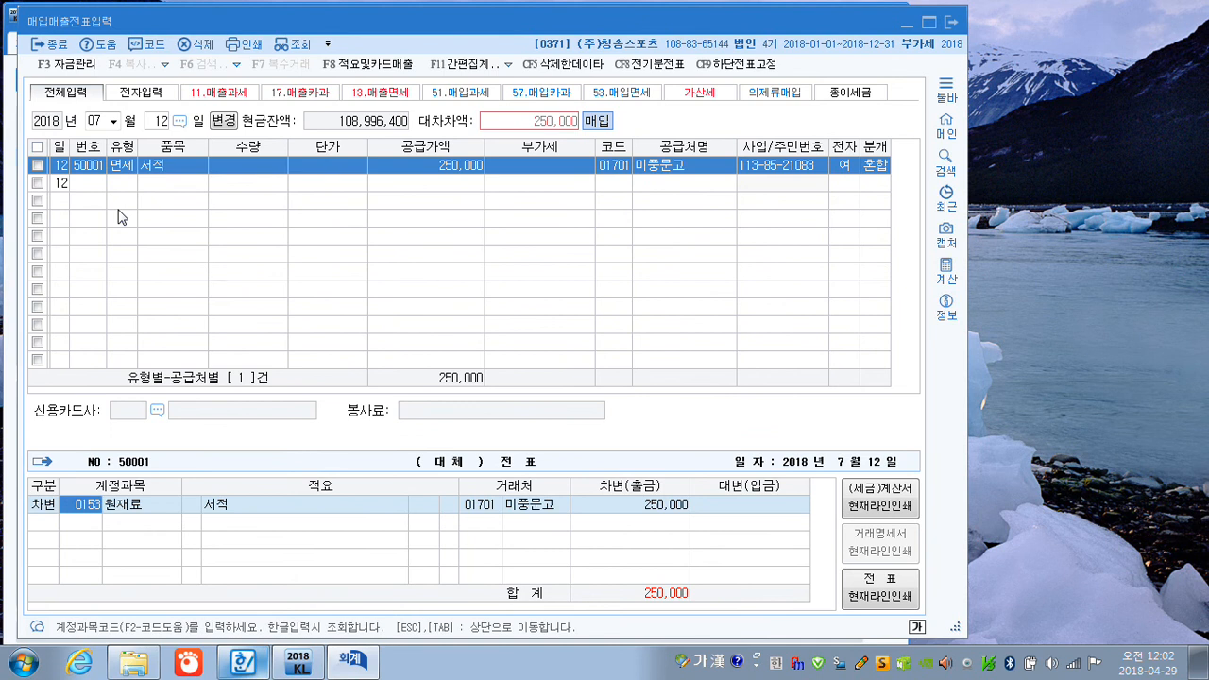
Replace the debit account with 도서인쇄비 (0826, 판매관리비), finding it with the term 도서.
{"action": "type", "text": "도서"}
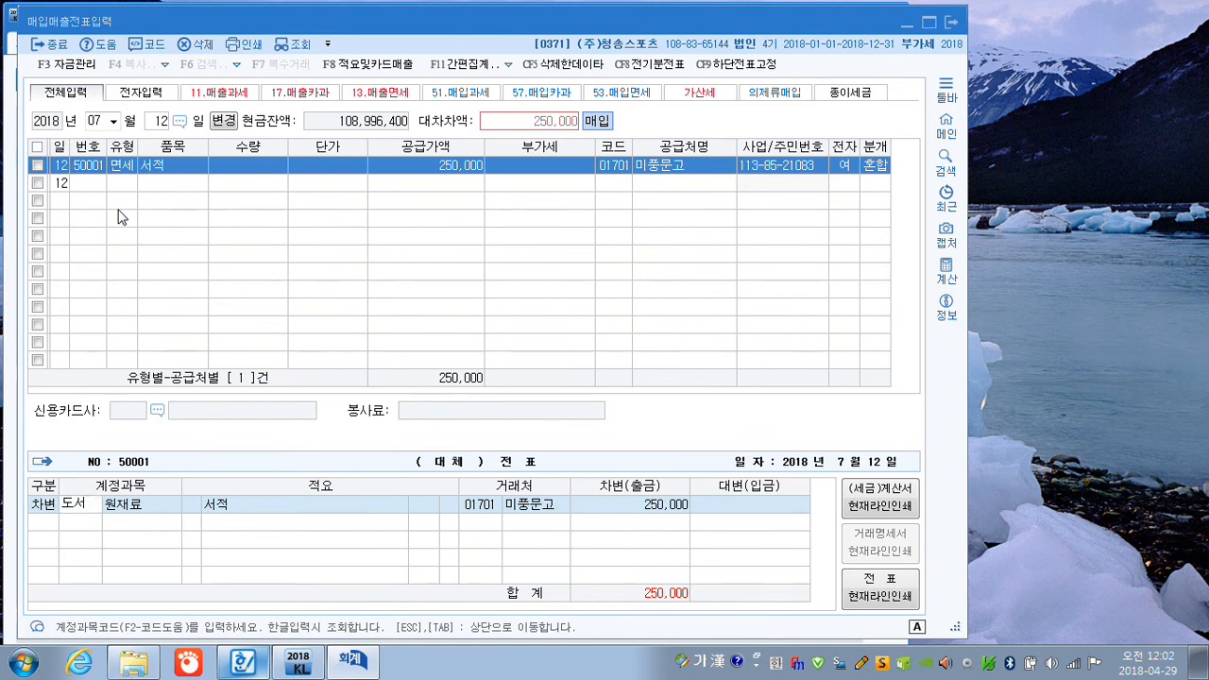
{"action": "key", "text": "Return"}
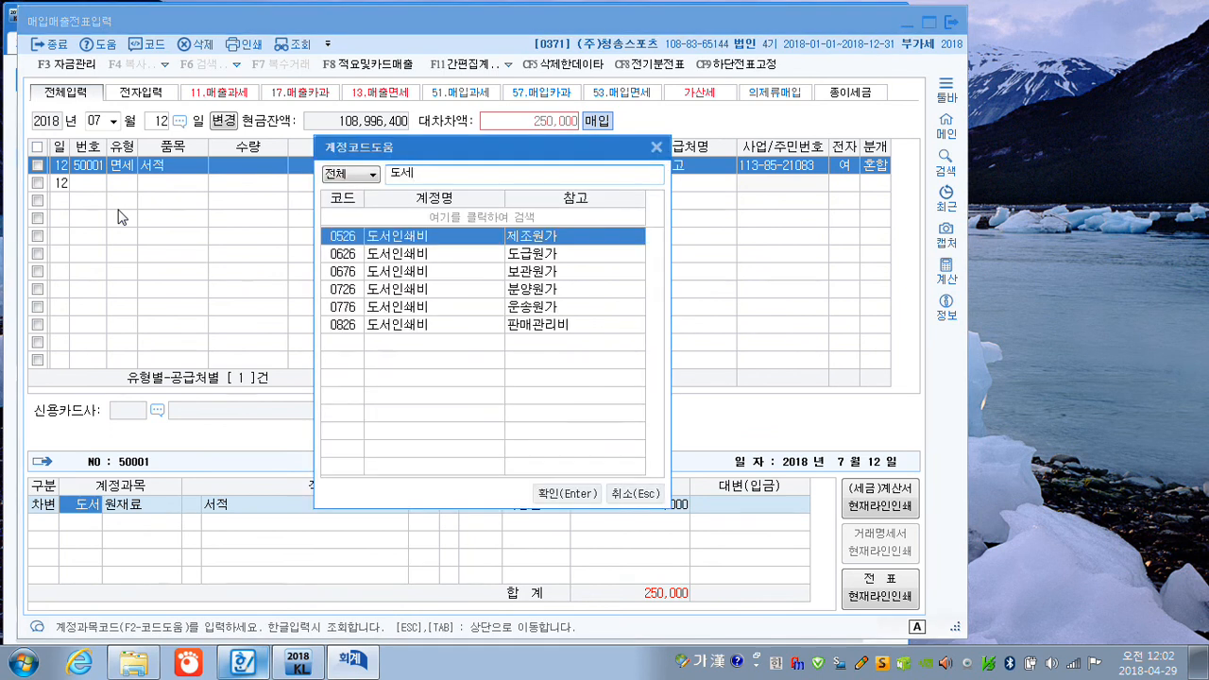
{"action": "key", "text": "Down"}
{"action": "key", "text": "Down"}
{"action": "key", "text": "Down"}
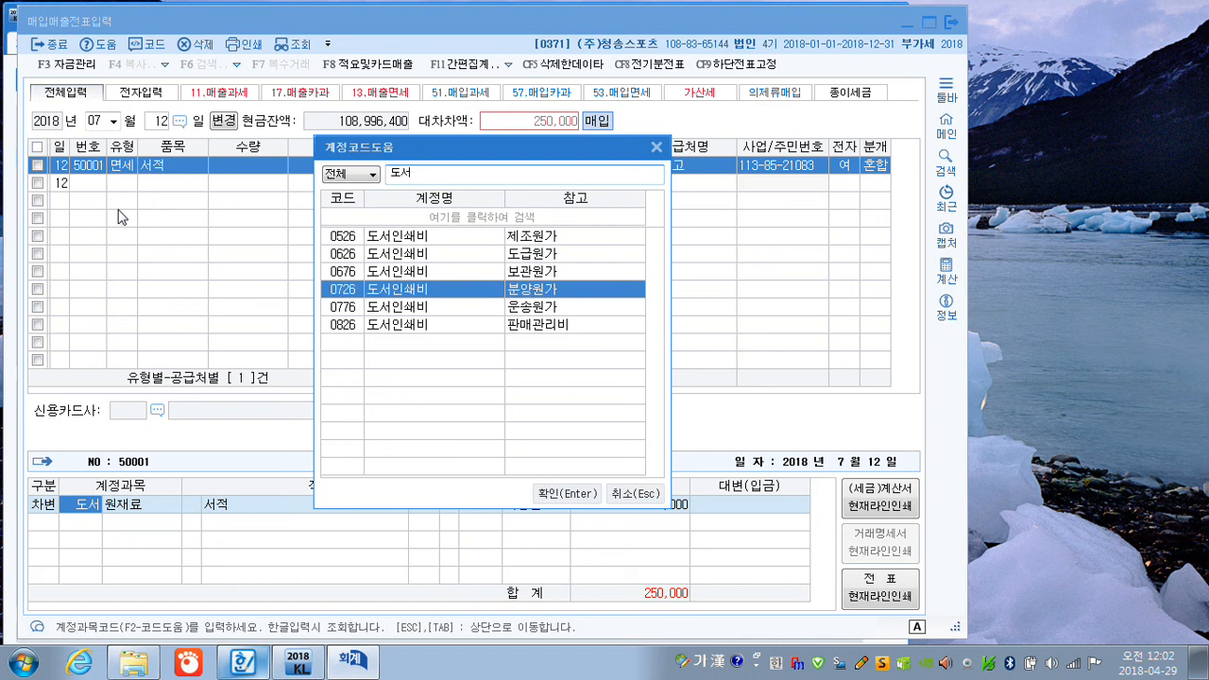
{"action": "key", "text": "Down"}
{"action": "key", "text": "Down"}
{"action": "key", "text": "Return"}
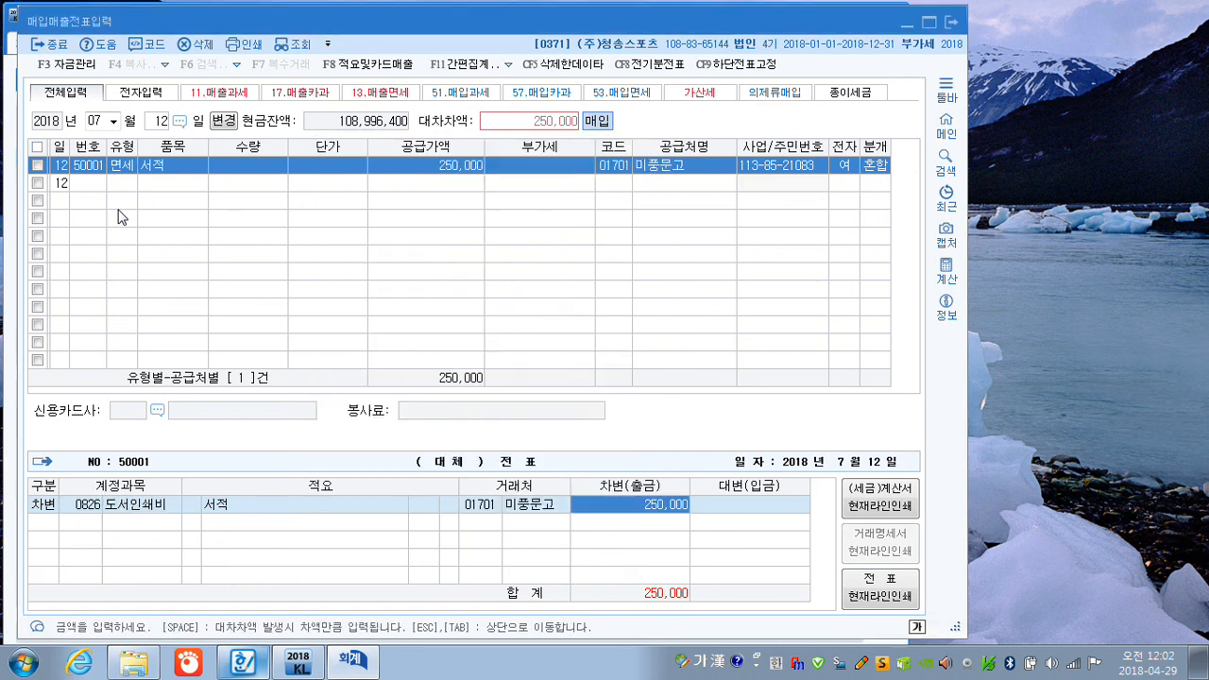
{"action": "key", "text": "Return"}
Add a credit line of 250,000 to 미지급금 (0253), finding it with the term 미지, and complete the 12 July entry.
{"action": "type", "text": "4"}
{"action": "type", "text": "미지"}
{"action": "key", "text": "Return"}
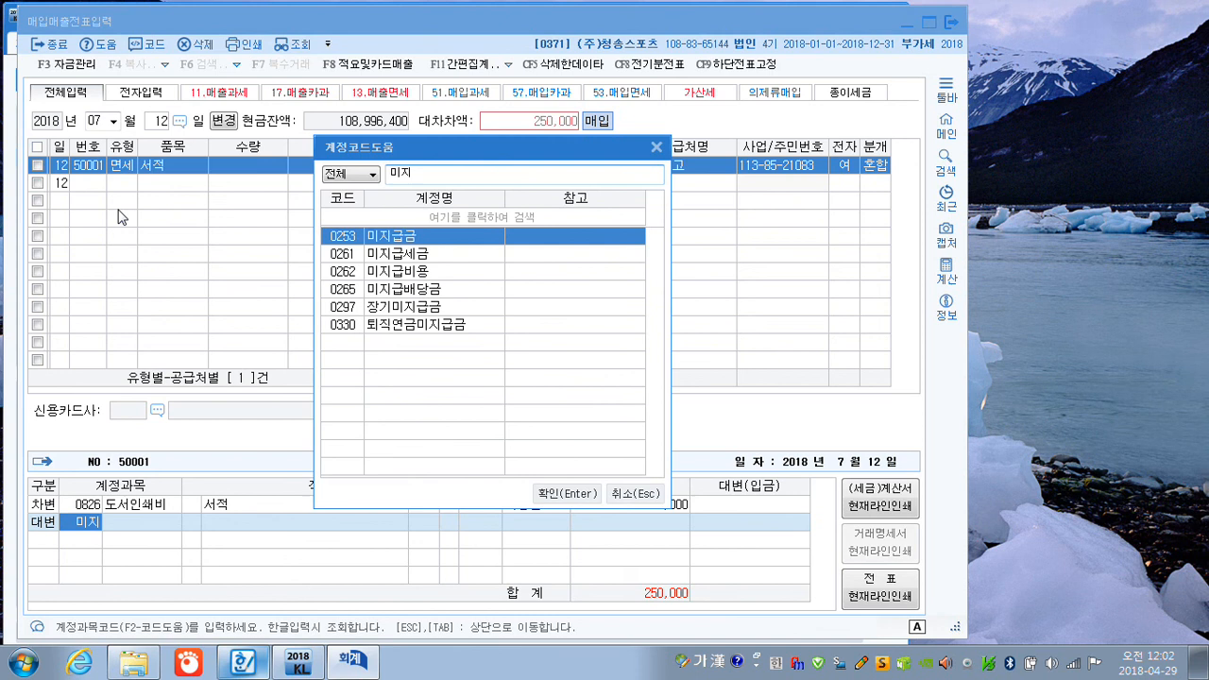
{"action": "key", "text": "Return"}
{"action": "key", "text": "Return"}
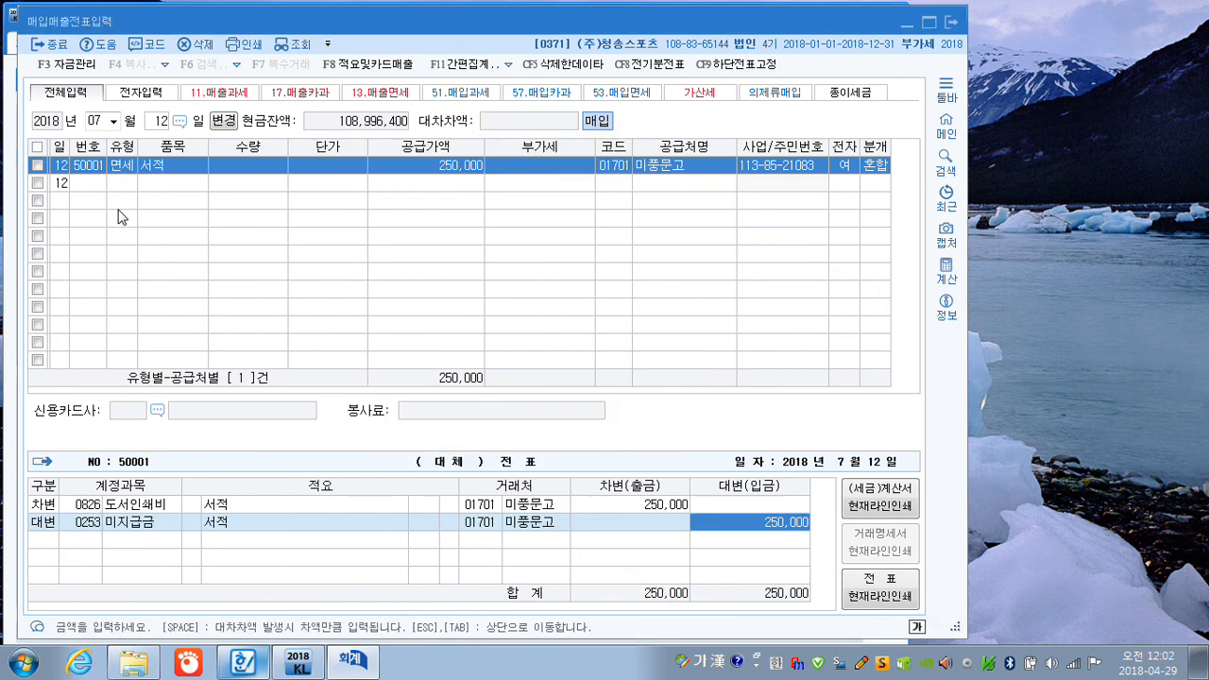
{"action": "key", "text": "Return"}
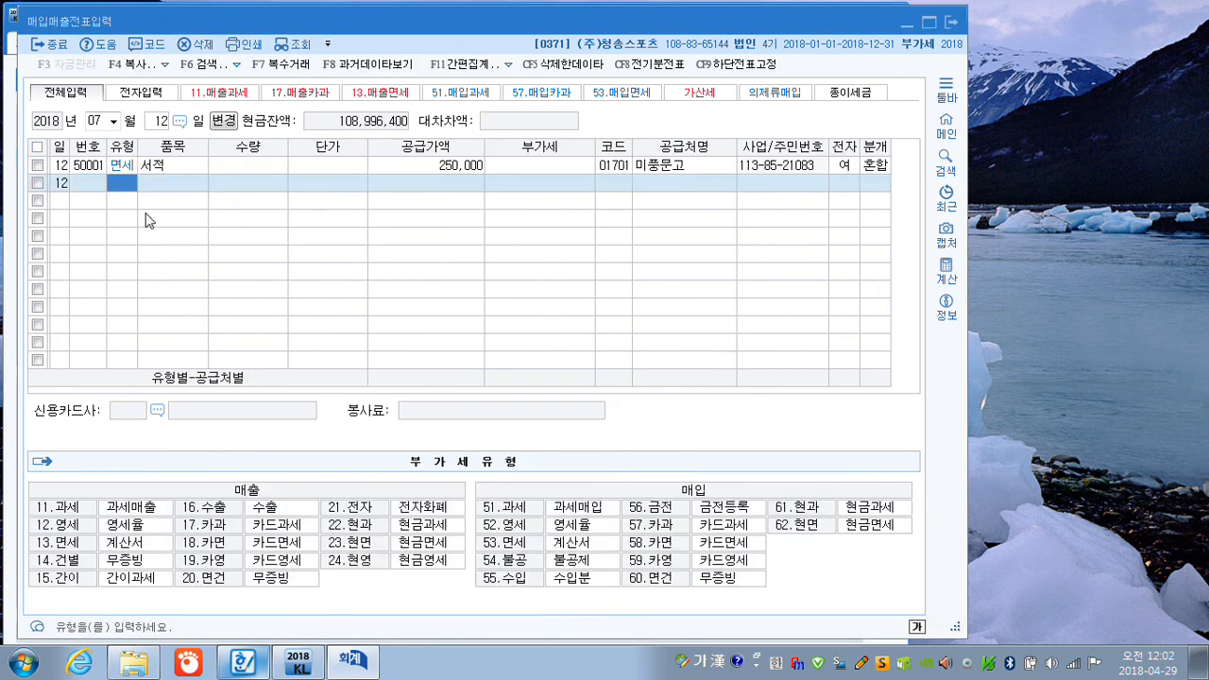
Change the date to 12 September and start an import purchase (type 55, 수입) with the item 원재료.
{"action": "left_click", "coordinate": [96, 122]}
{"action": "type", "text": "09"}
{"action": "key", "text": "Return"}
{"action": "key", "text": "Return"}
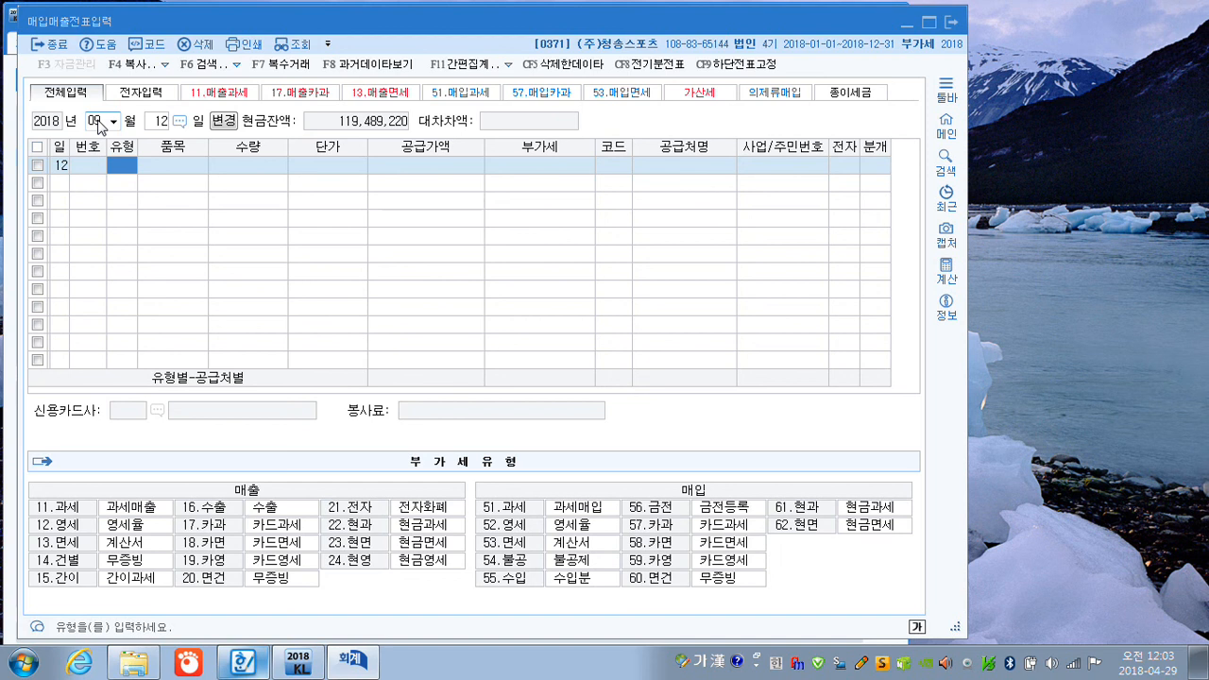
{"action": "type", "text": "55"}
{"action": "key", "text": "Return"}
{"action": "type", "text": "원재"}
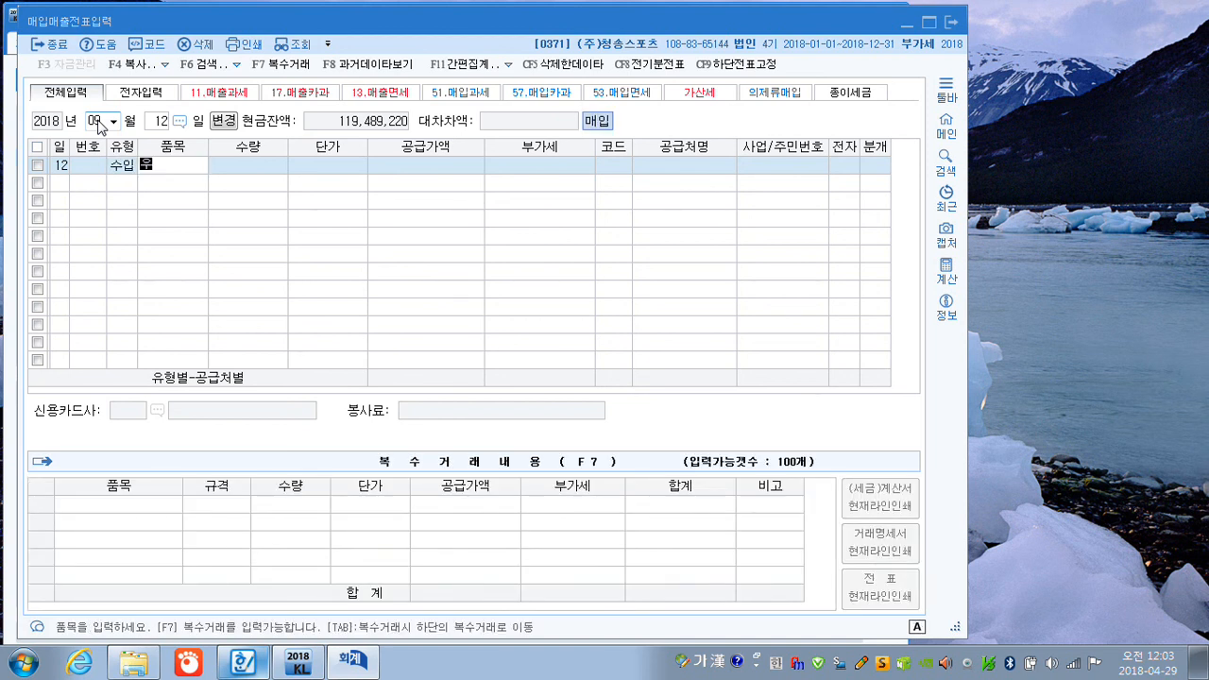
{"action": "type", "text": "료"}
{"action": "key", "text": "Return"}
{"action": "key", "text": "Return"}
{"action": "key", "text": "Return"}
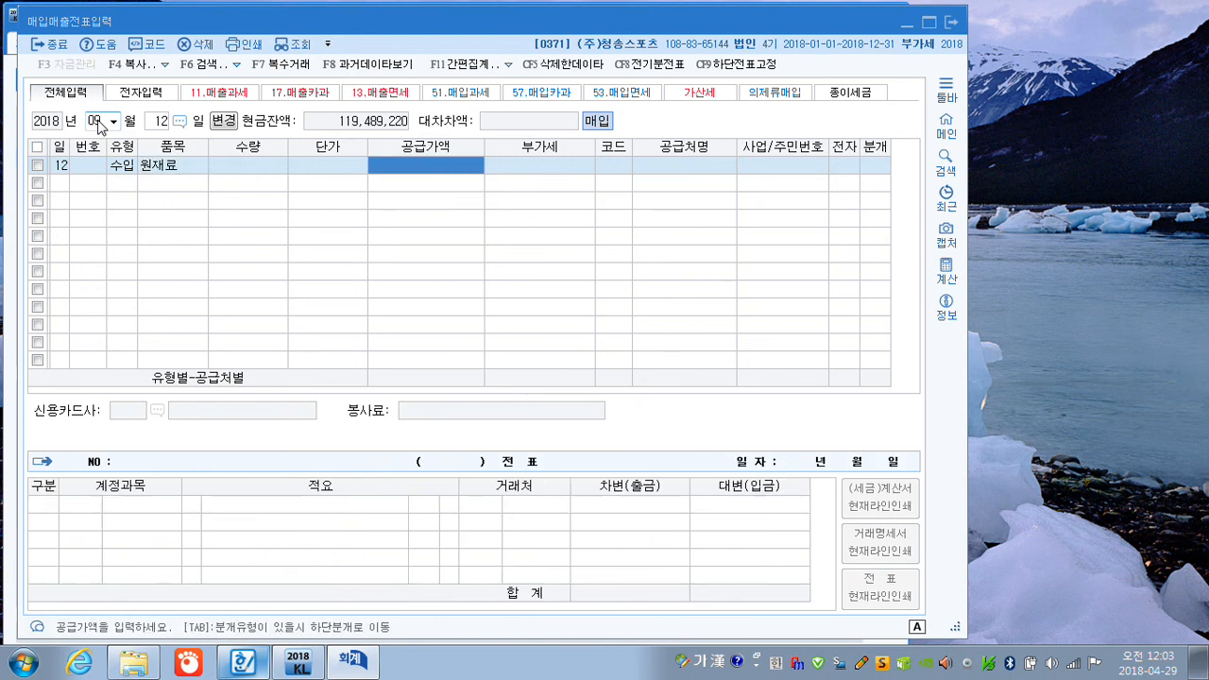
Leave 수량 and 단가 blank and enter a 공급가액 of 12,000,000 with 부가세 of 1,200,000.
{"action": "type", "text": "12000000"}
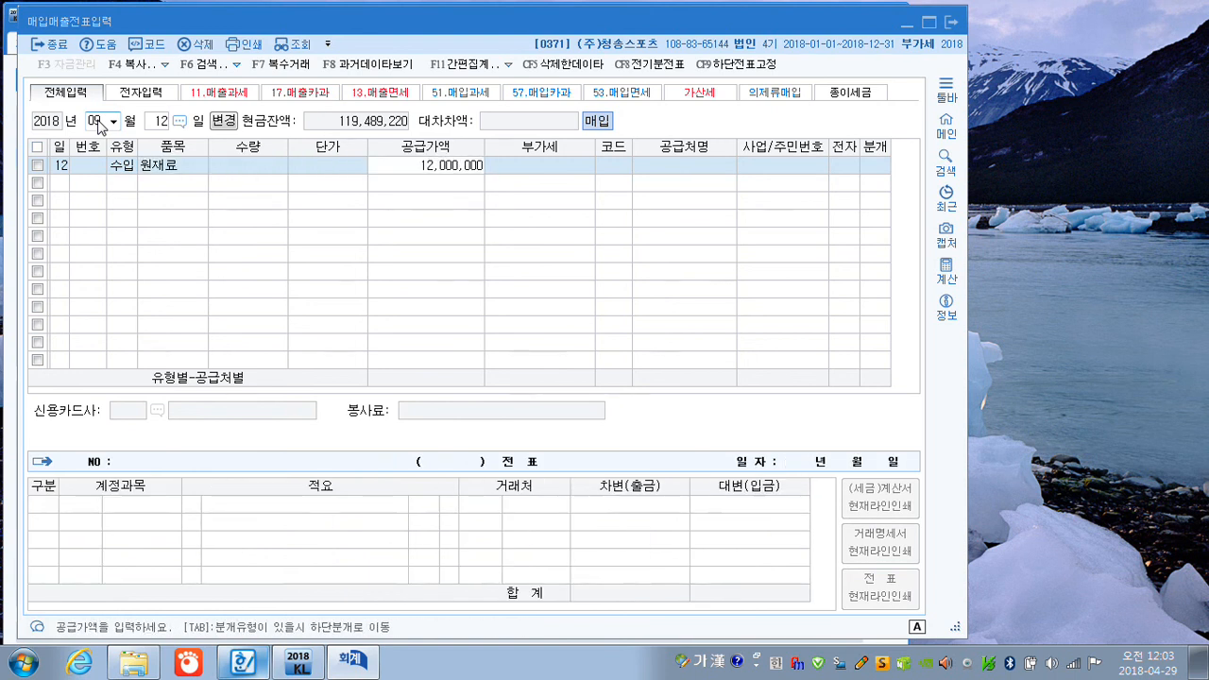
{"action": "key", "text": "Return"}
{"action": "key", "text": "Return"}
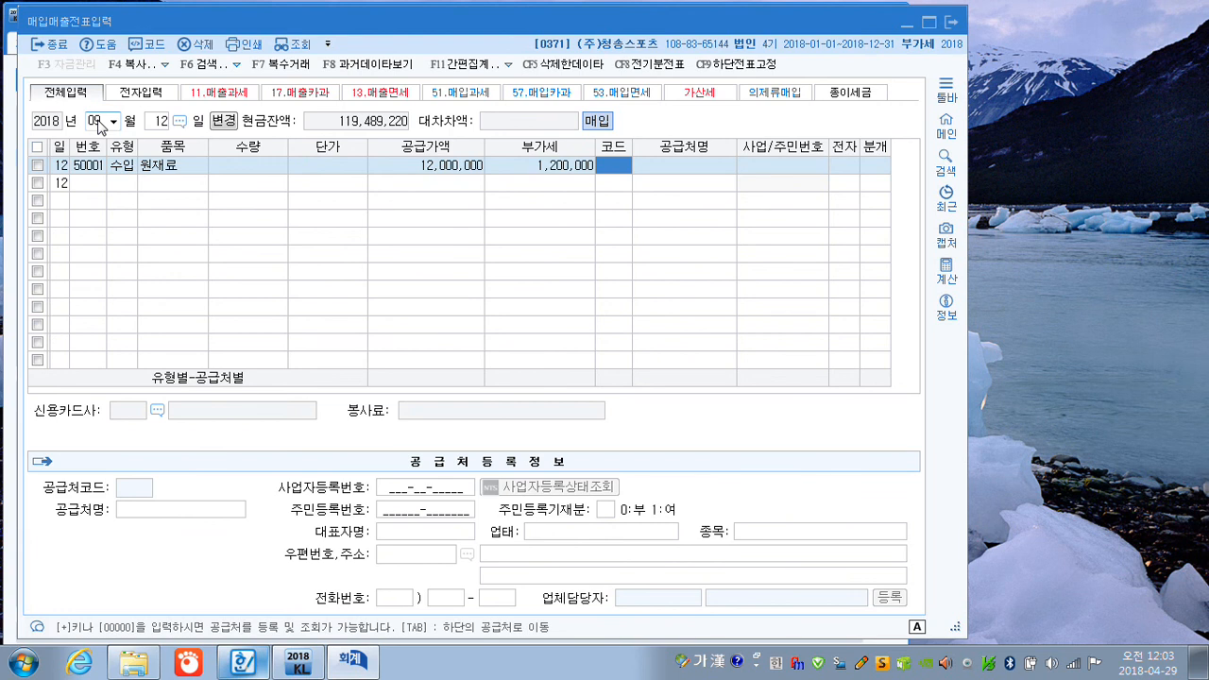
Set 인천세관 as the supplier of the import purchase and mark 전자 as 여.
{"action": "type", "text": "인천"}
{"action": "key", "text": "Return"}
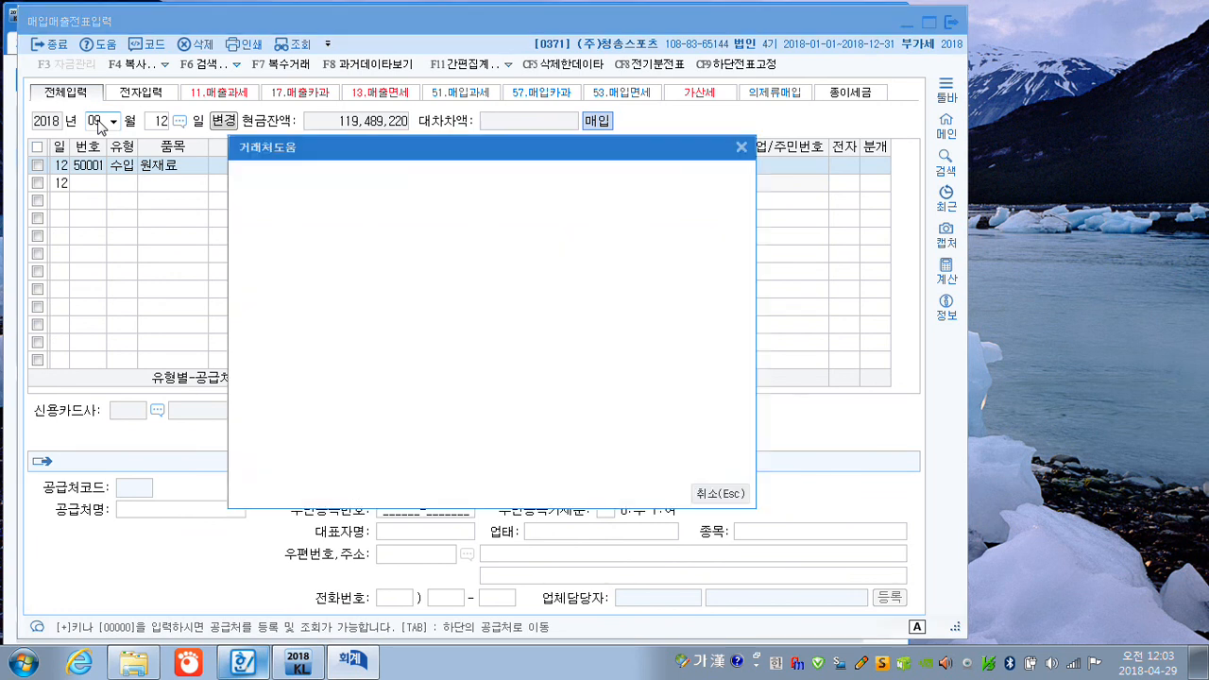
{"action": "key", "text": "Return"}
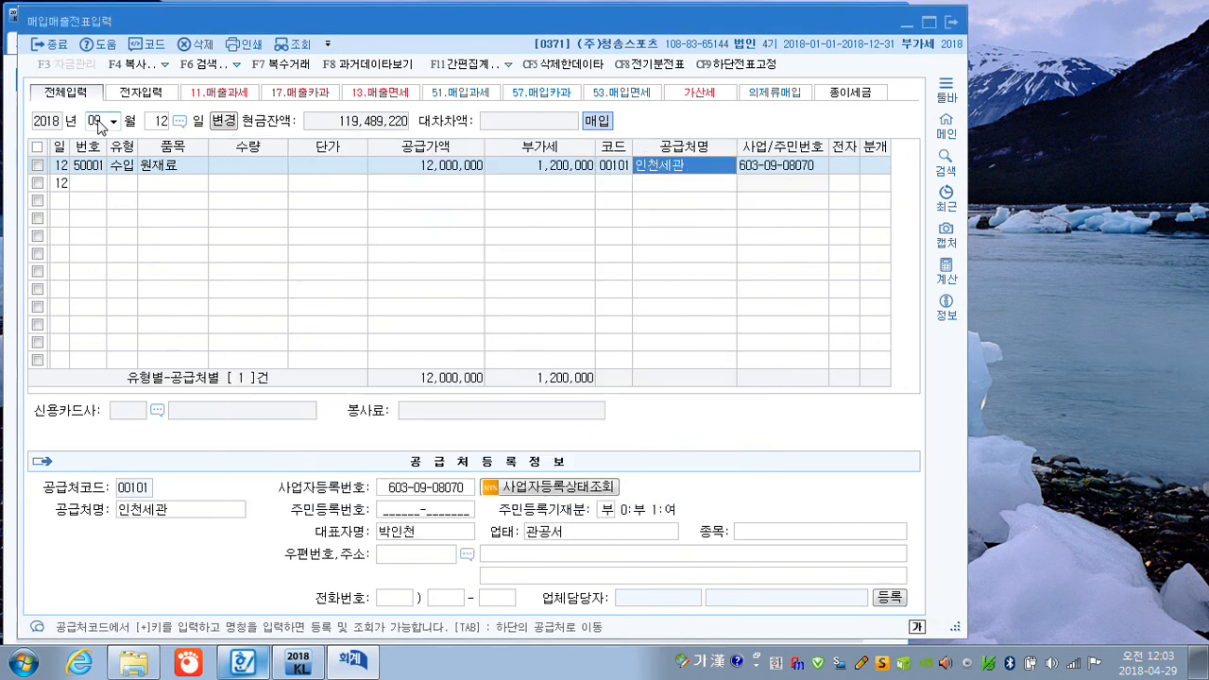
{"action": "key", "text": "Return"}
{"action": "type", "text": "1"}
{"action": "key", "text": "Return"}
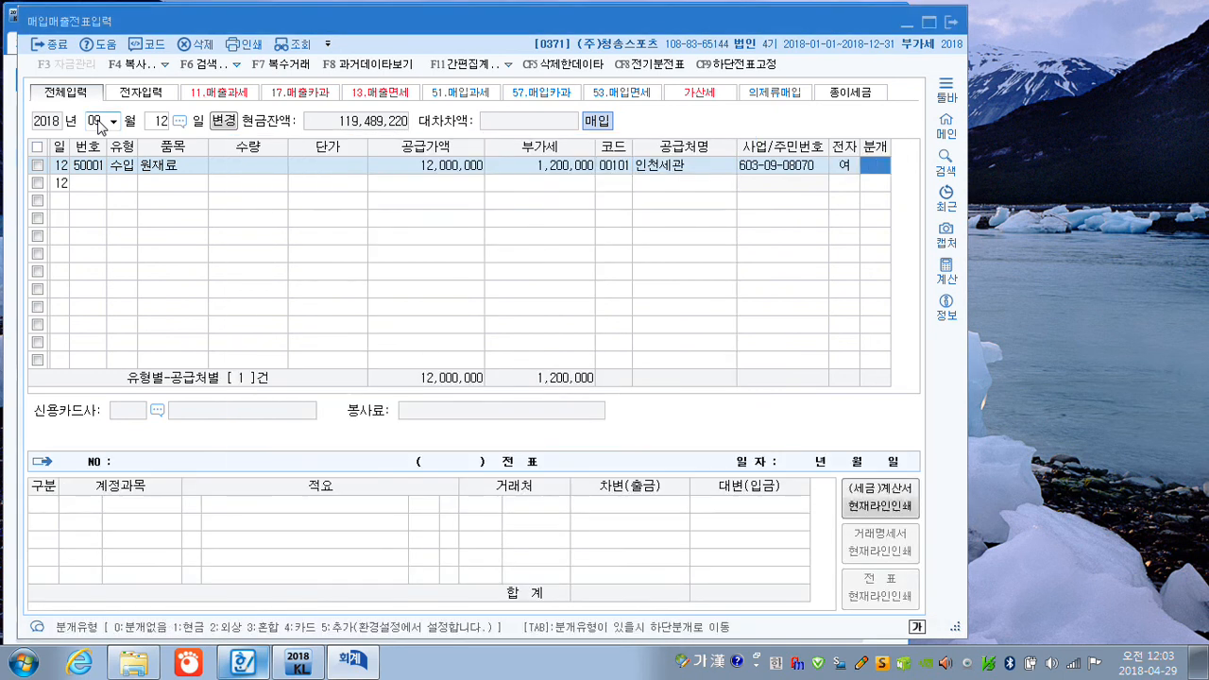
Choose 현금 (1) as the 분개 type and accept the 부가세대급금 cash entry for the import.
{"action": "type", "text": "1"}
{"action": "key", "text": "Return"}
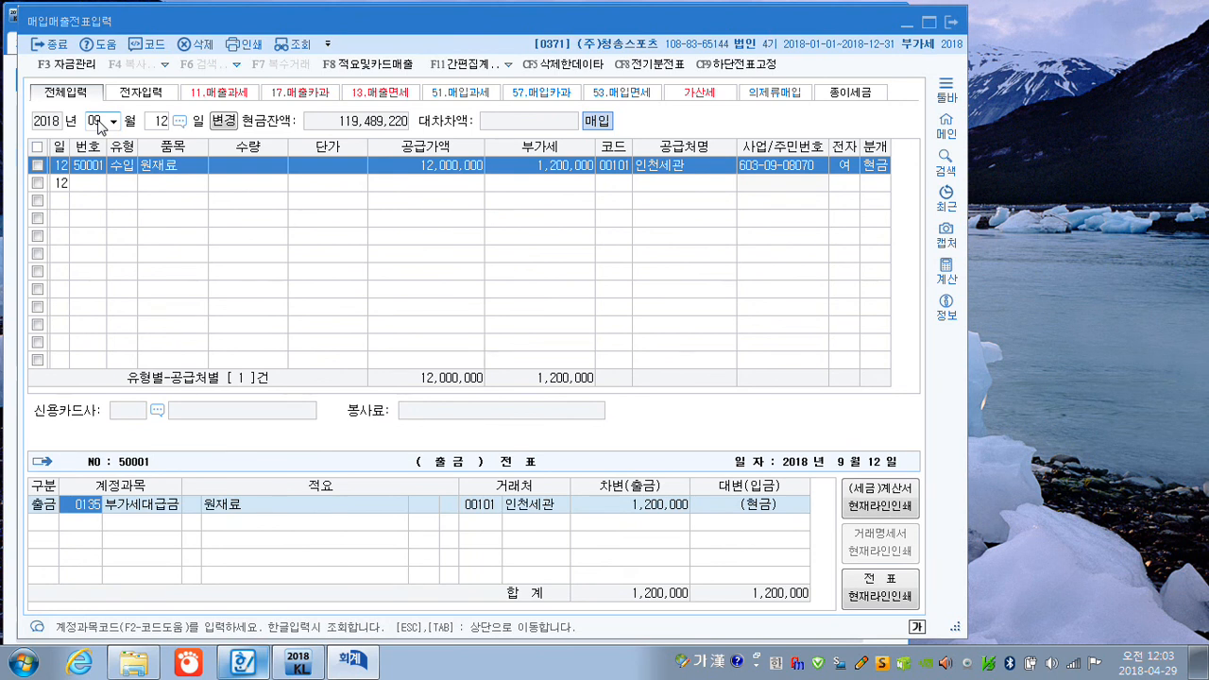
{"action": "key", "text": "Return"}
Change the purchase and sales voucher date to 11 October.
{"action": "key", "text": "Return"}
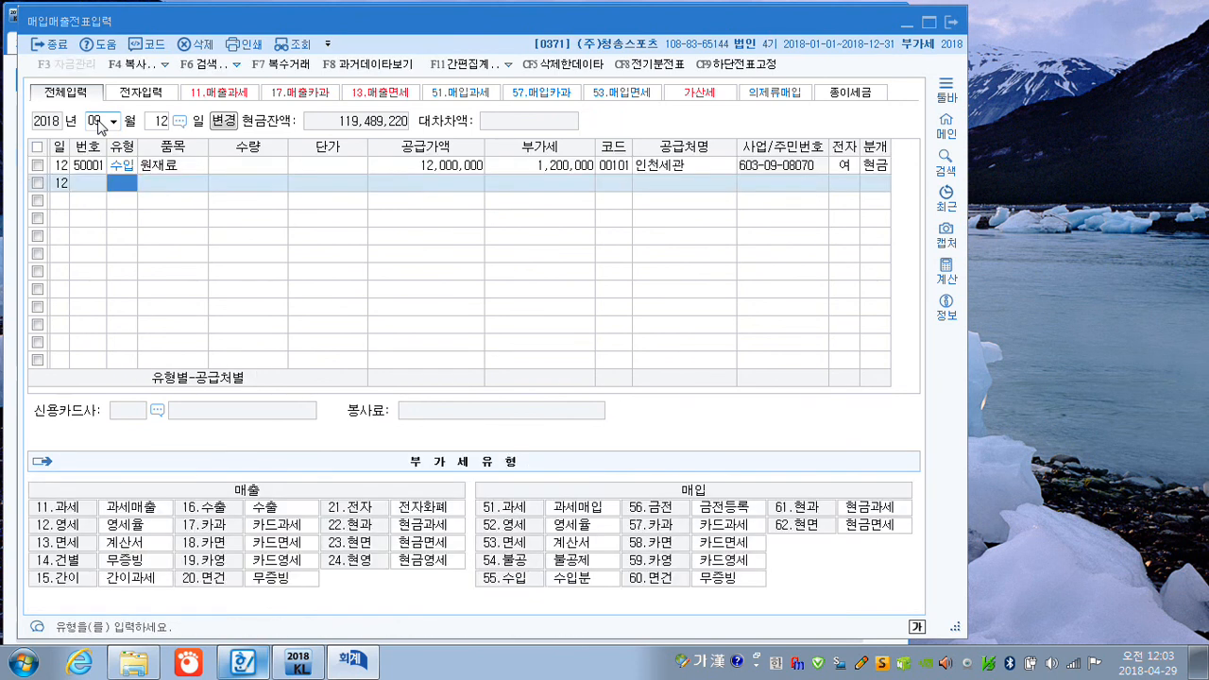
{"action": "left_click", "coordinate": [95, 121]}
{"action": "type", "text": "1011"}
{"action": "key", "text": "Return"}
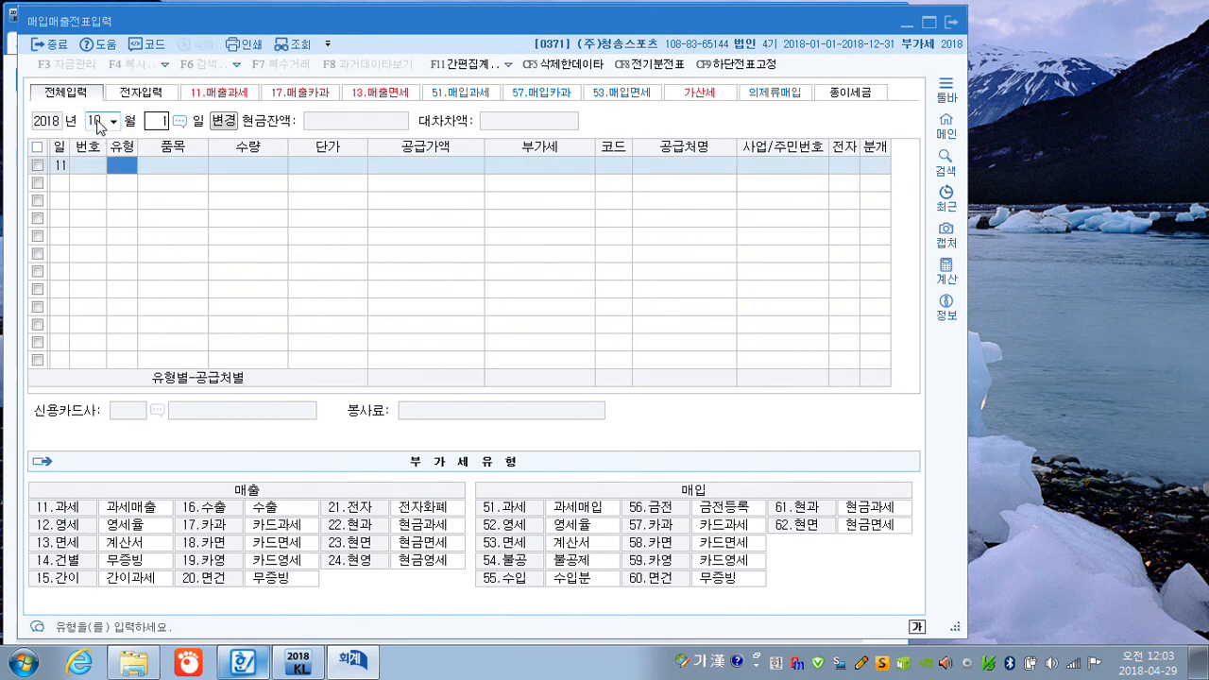
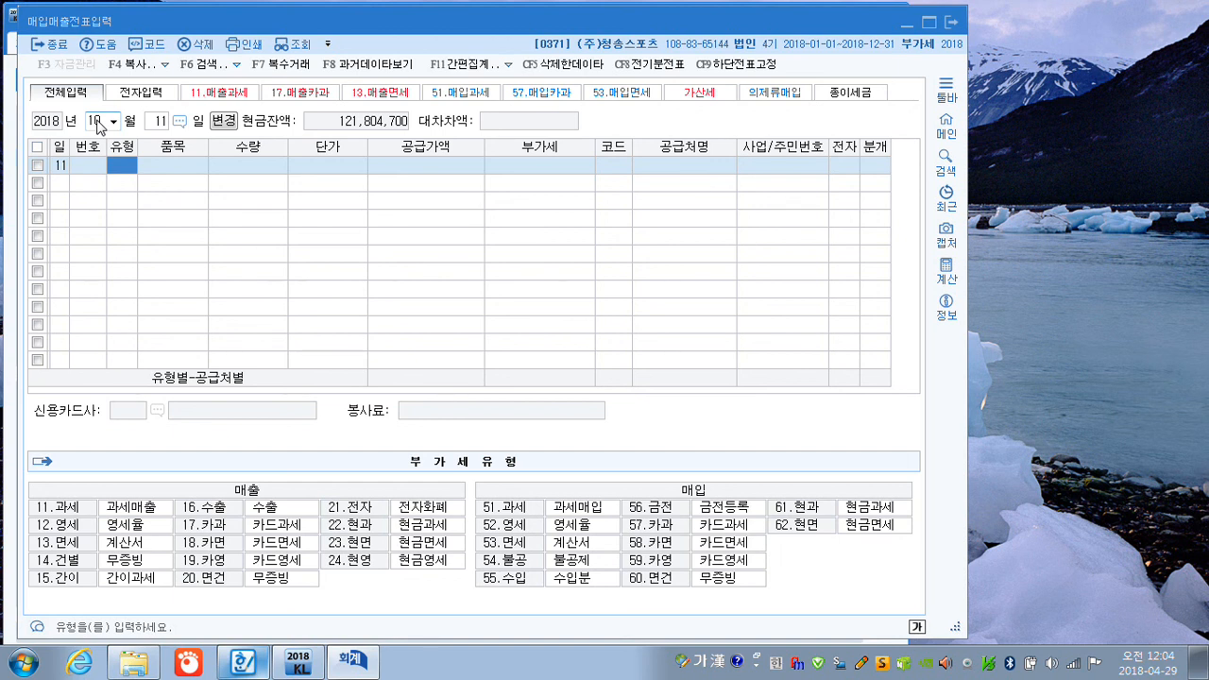
Enter a 수출 (16) sale of 제품 with a 공급가액 of 24,200,000, leaving 수량 and 단가 blank.
{"action": "type", "text": "16"}
{"action": "key", "text": "Return"}
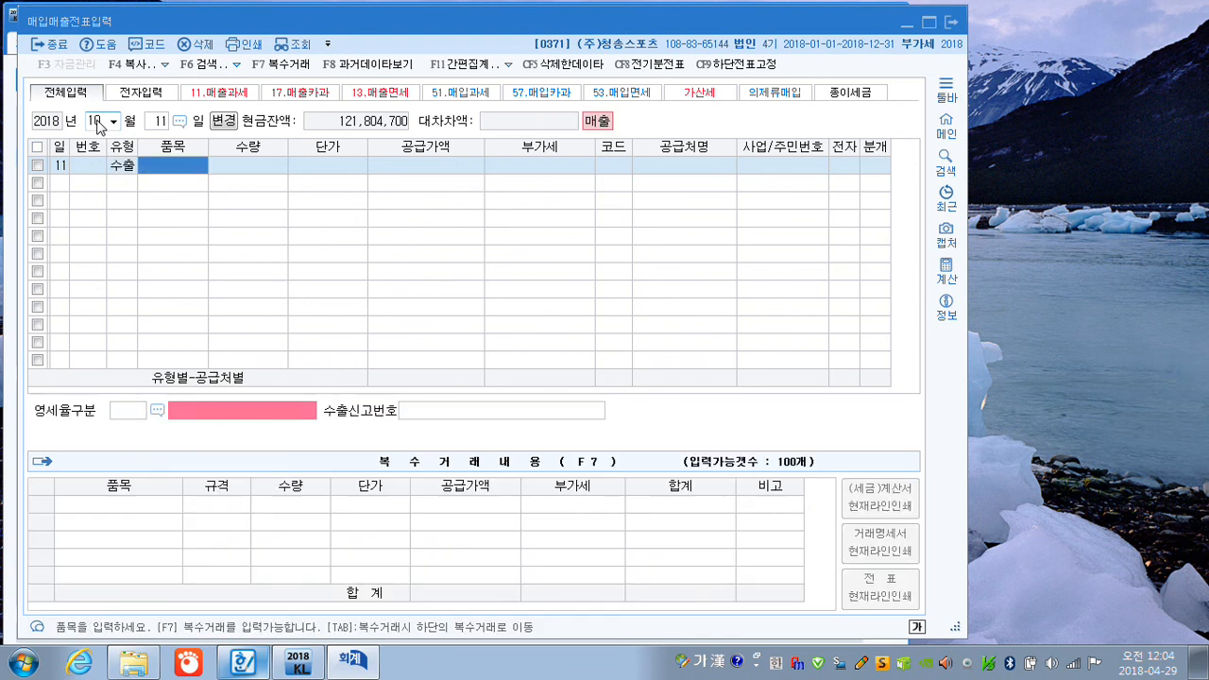
{"action": "type", "text": "제품"}
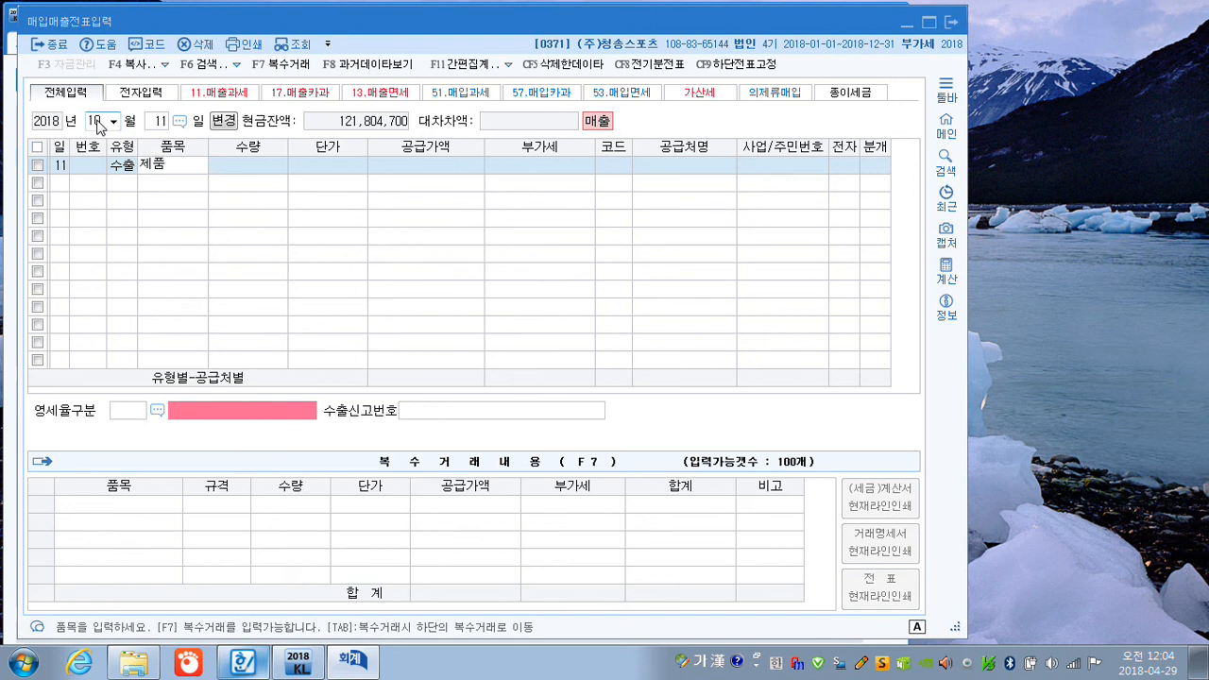
{"action": "key", "text": "Return"}
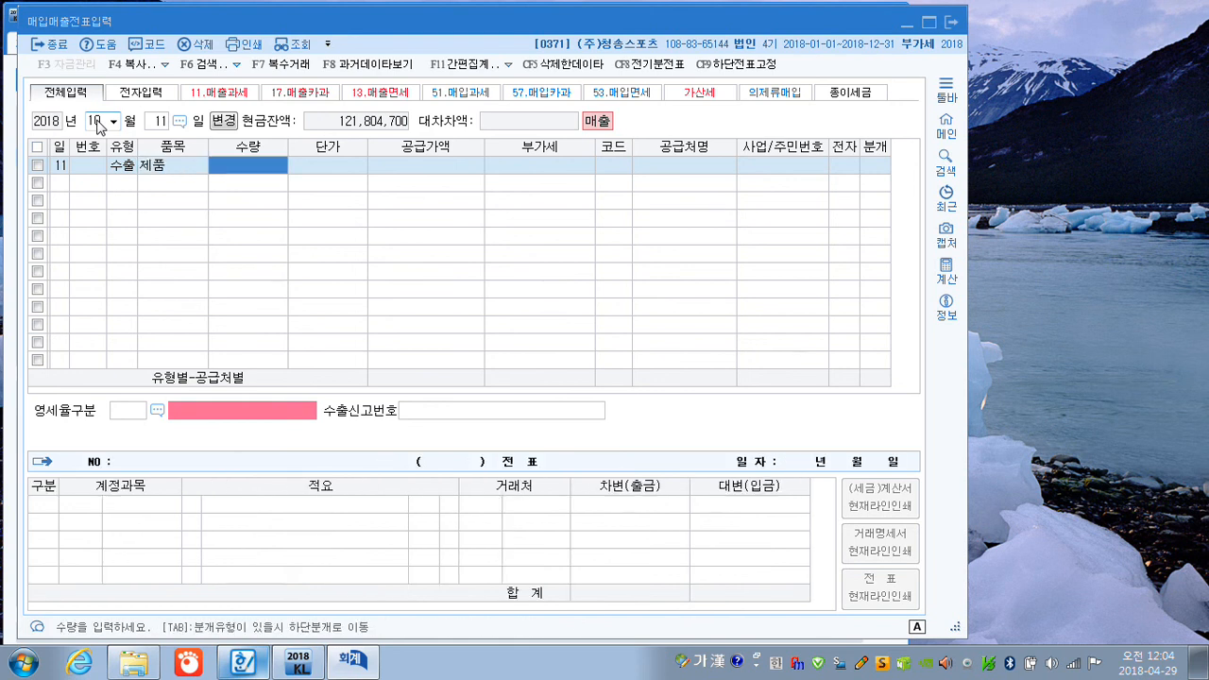
{"action": "key", "text": "Return"}
{"action": "key", "text": "Return"}
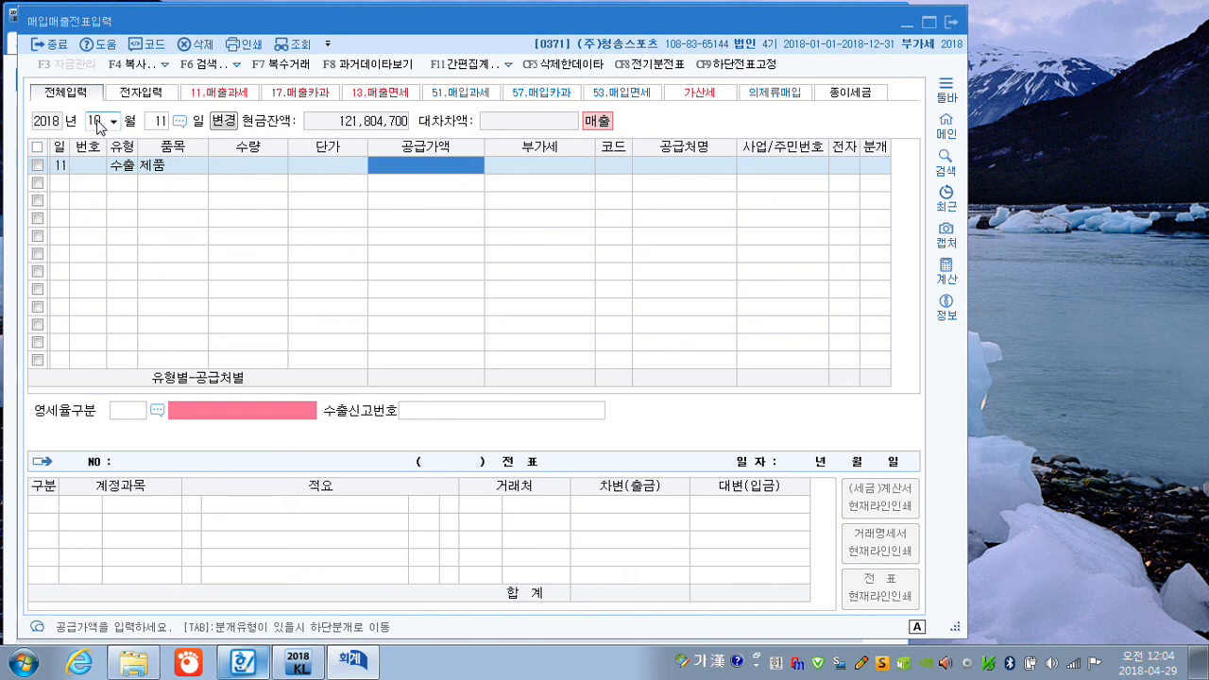
{"action": "type", "text": "24200000"}
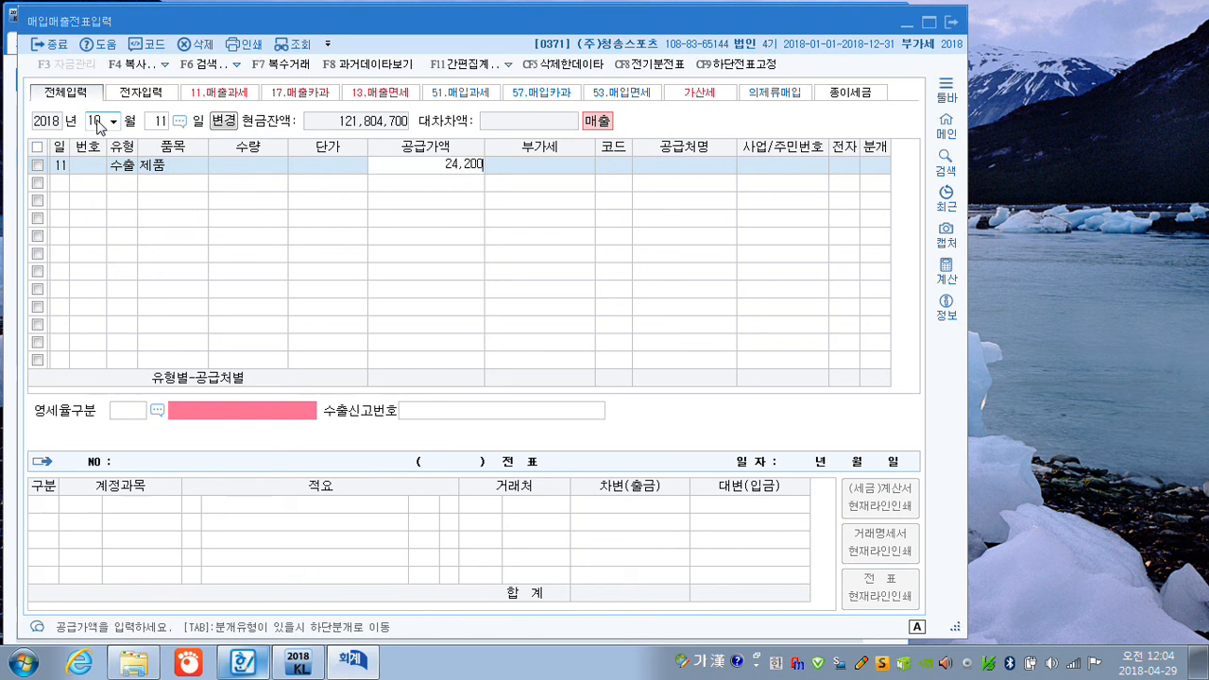
{"action": "key", "text": "Return"}
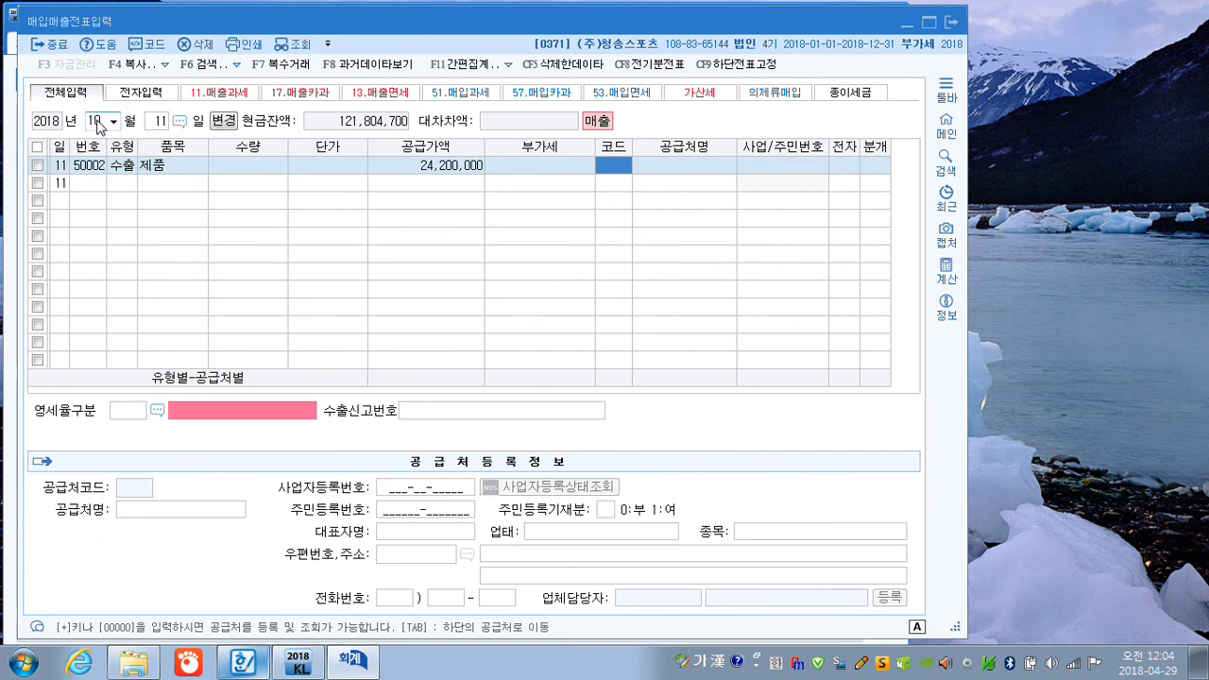
Set TA Co. as the customer and 직접수출(대행수출 포함) as the 영세율구분, leaving 수출신고번호 blank.
{"action": "key", "text": "Hangul"}
{"action": "type", "text": "TA"}
{"action": "key", "text": "Return"}
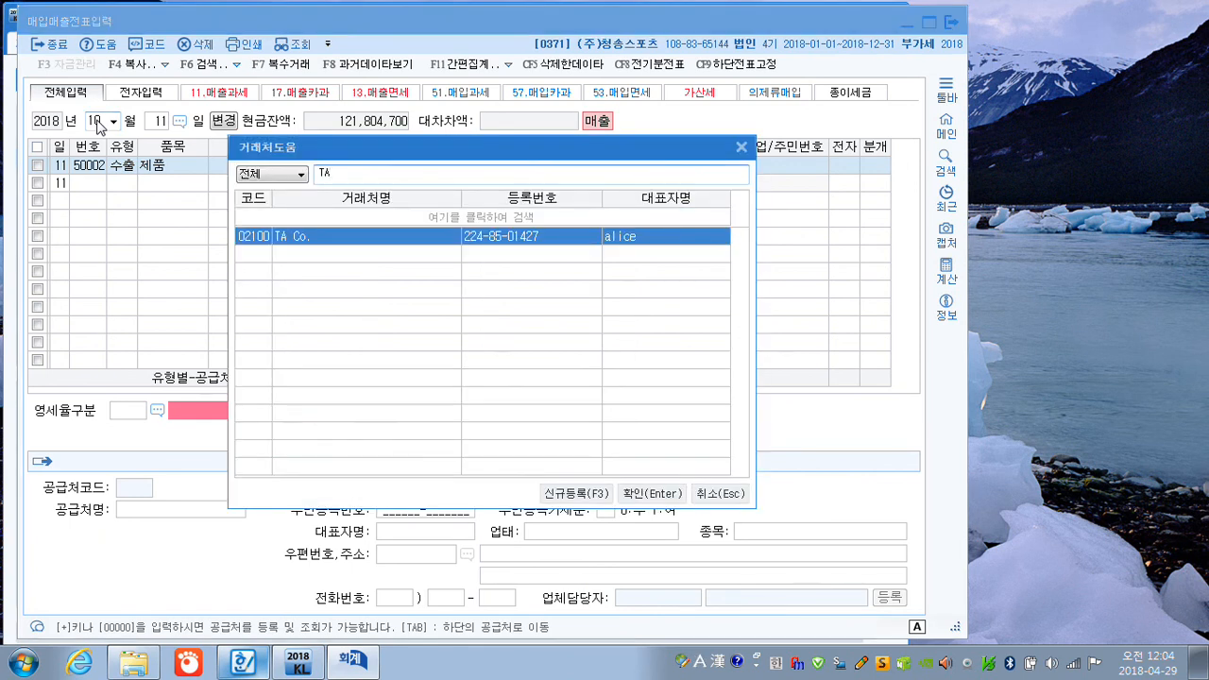
{"action": "key", "text": "Return"}
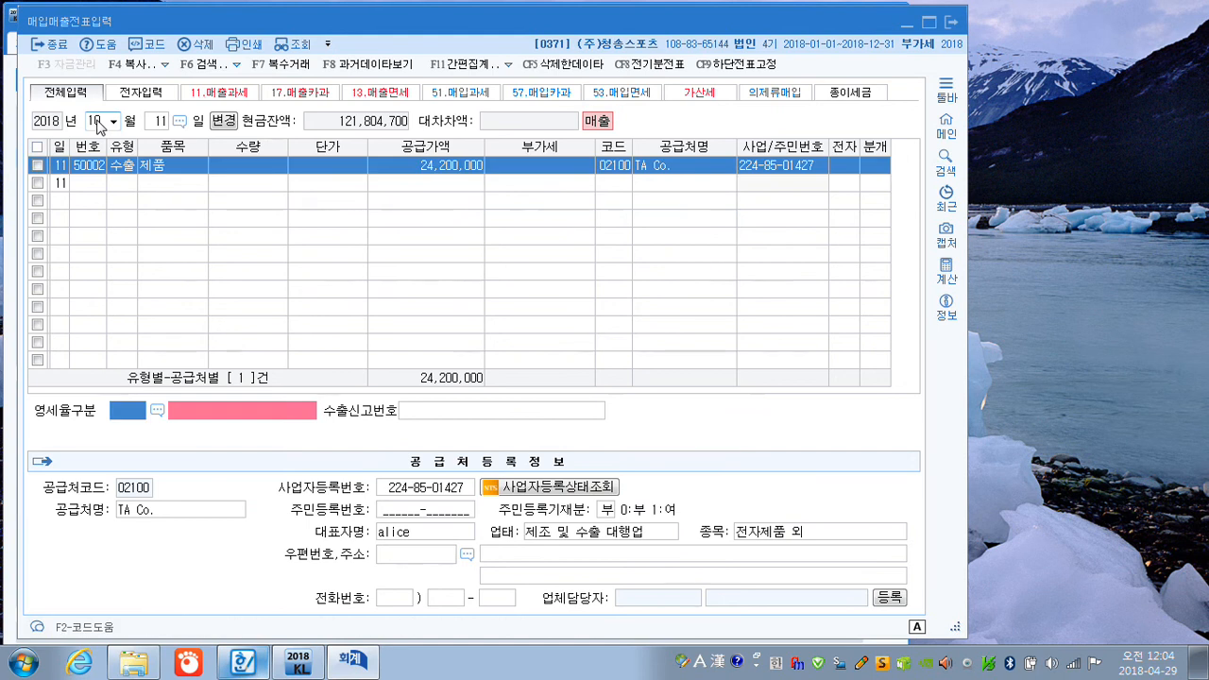
{"action": "key", "text": "F2"}
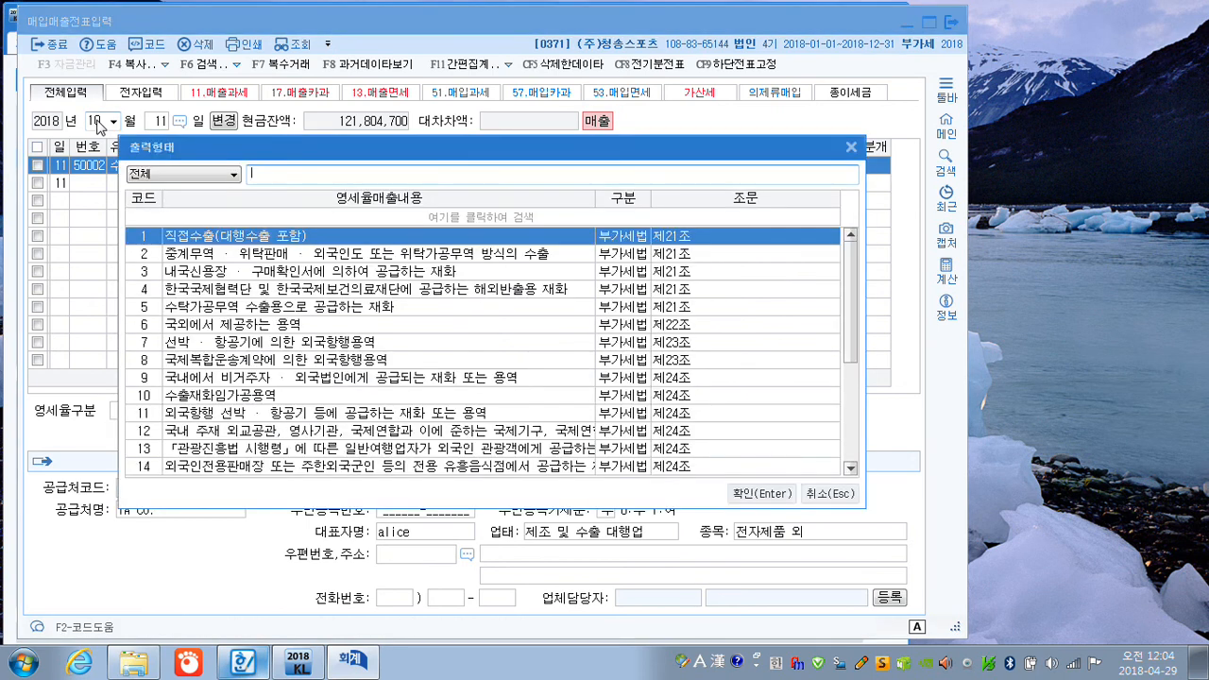
{"action": "key", "text": "Return"}
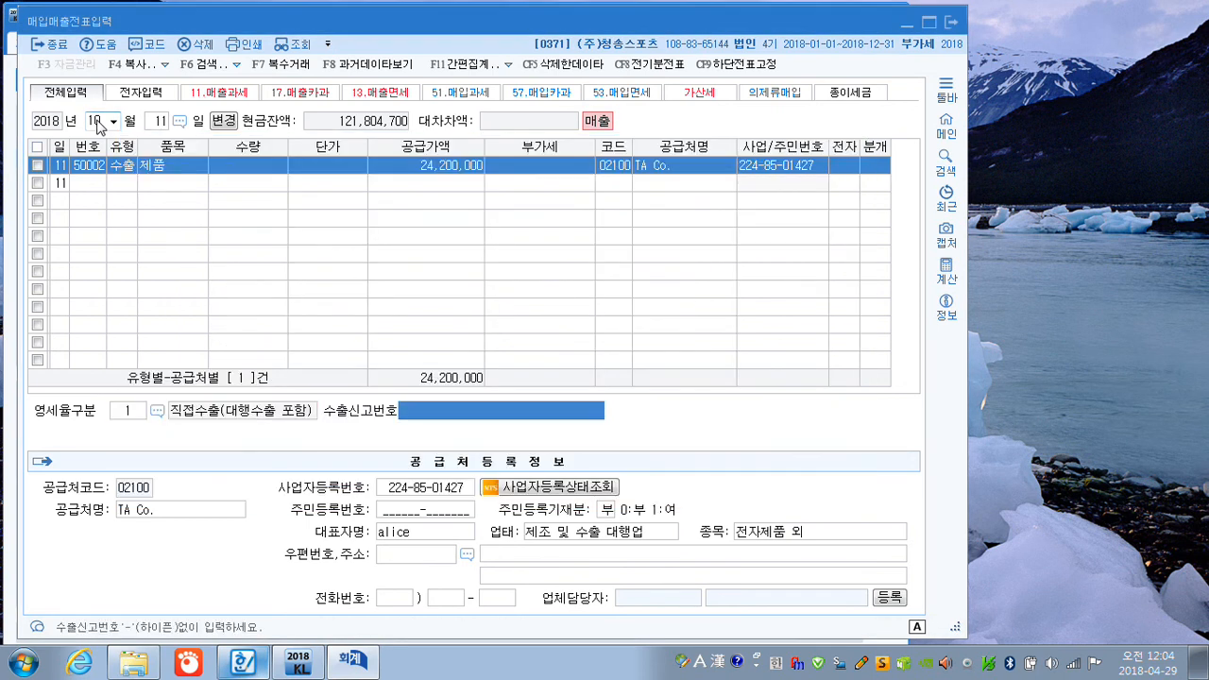
{"action": "key", "text": "Return"}
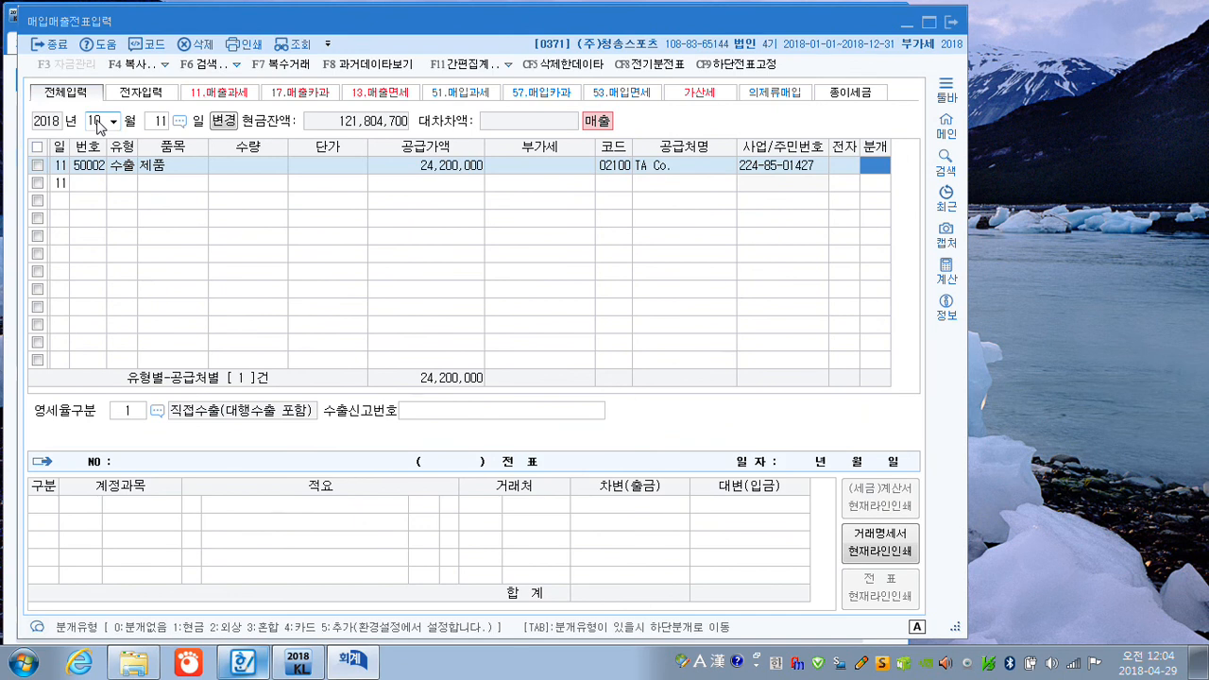
Choose 혼합 (3) as the 분개 type and accept the 제품매출 credit line for the export sale.
{"action": "type", "text": "3"}
{"action": "key", "text": "Return"}
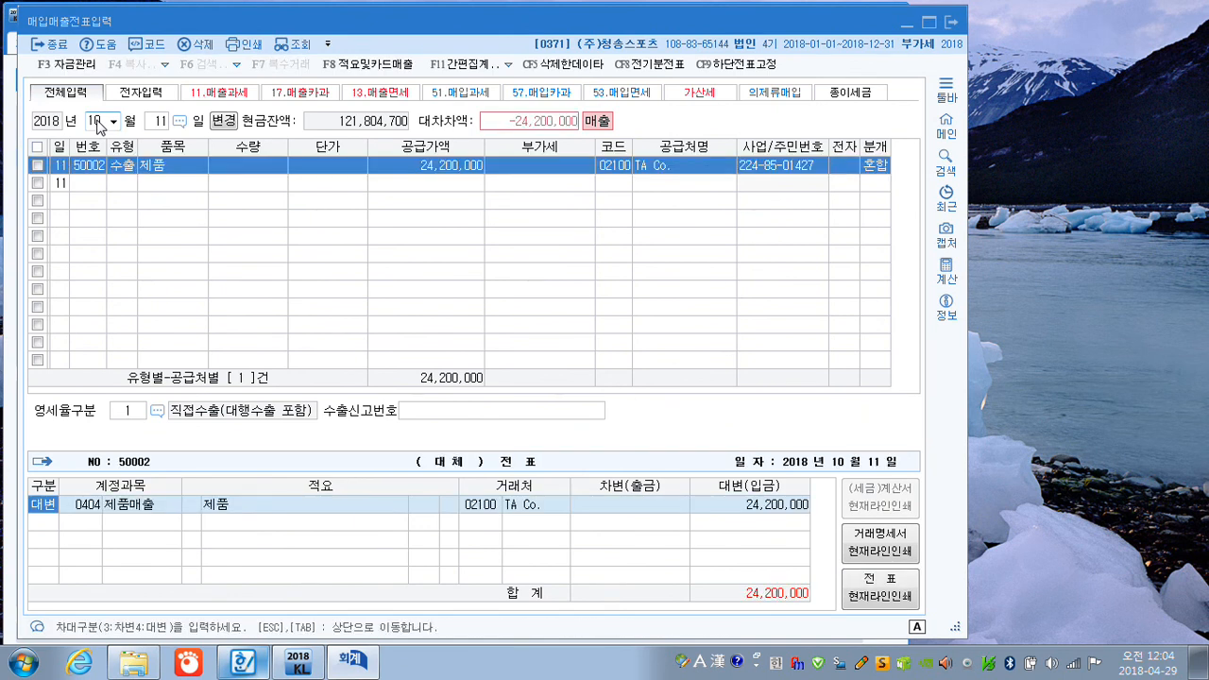
{"action": "key", "text": "Return"}
{"action": "key", "text": "Return"}
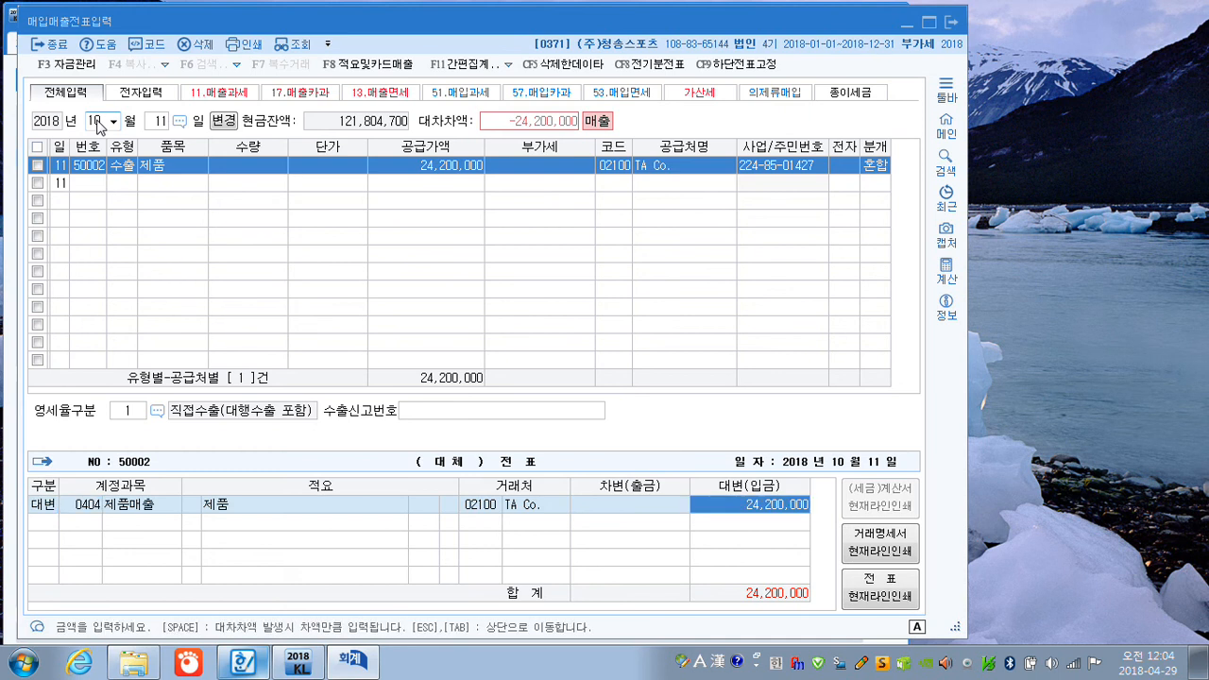
{"action": "key", "text": "Return"}
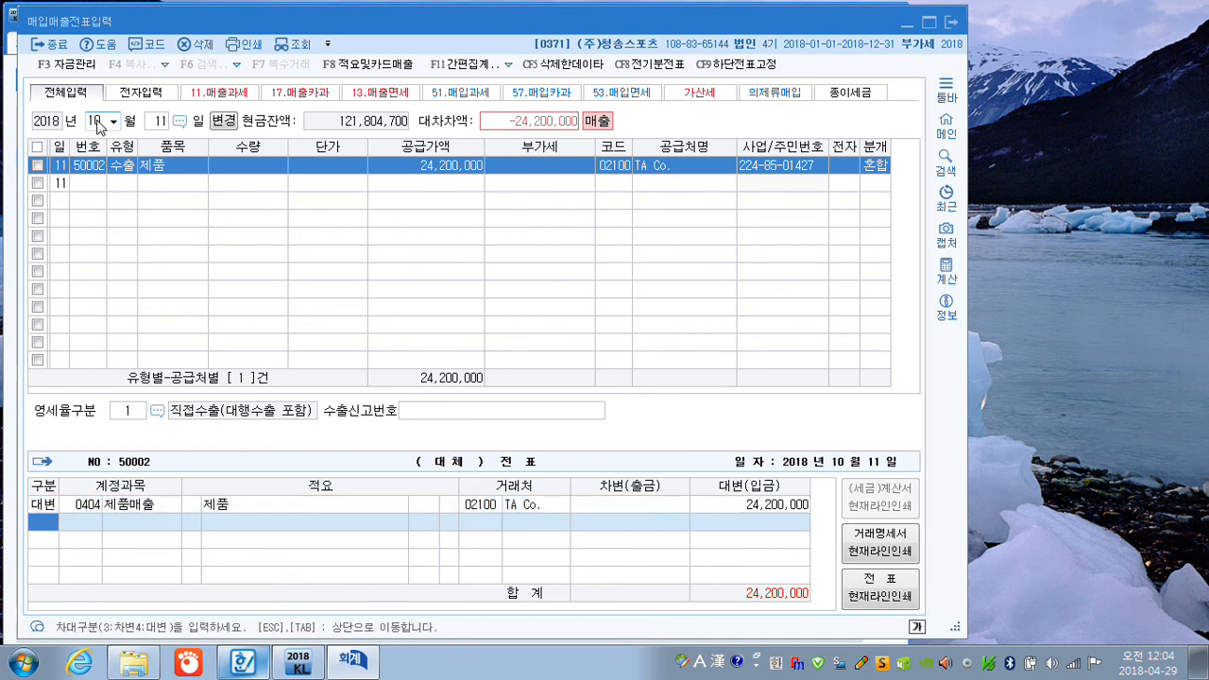
Add a 차변 line for 선수금 with an amount of 2,200,000.
{"action": "type", "text": "3"}
{"action": "key", "text": "Return"}
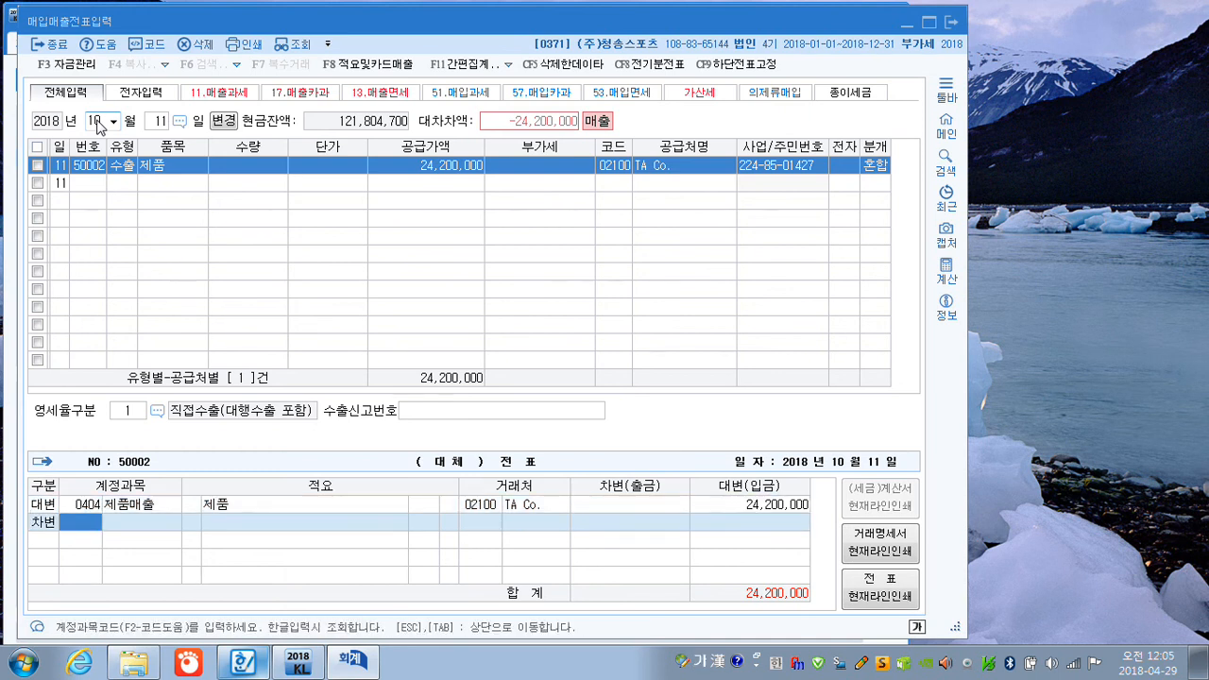
{"action": "type", "text": "선수"}
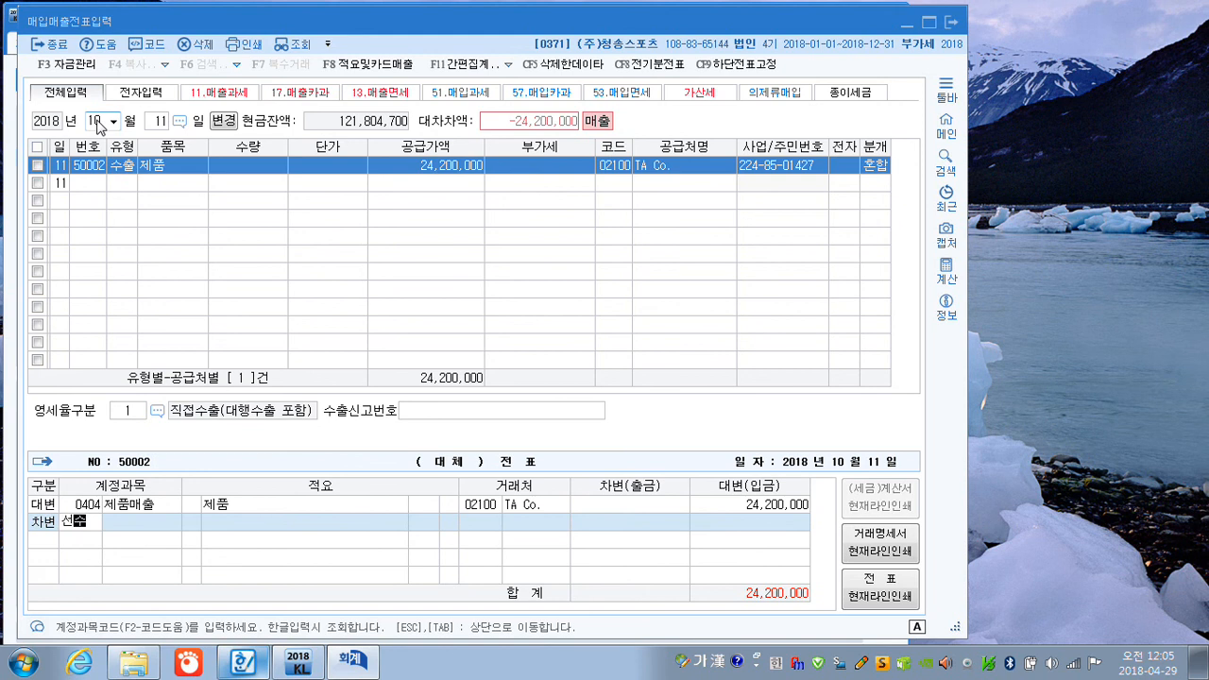
{"action": "key", "text": "Return"}
{"action": "key", "text": "Return"}
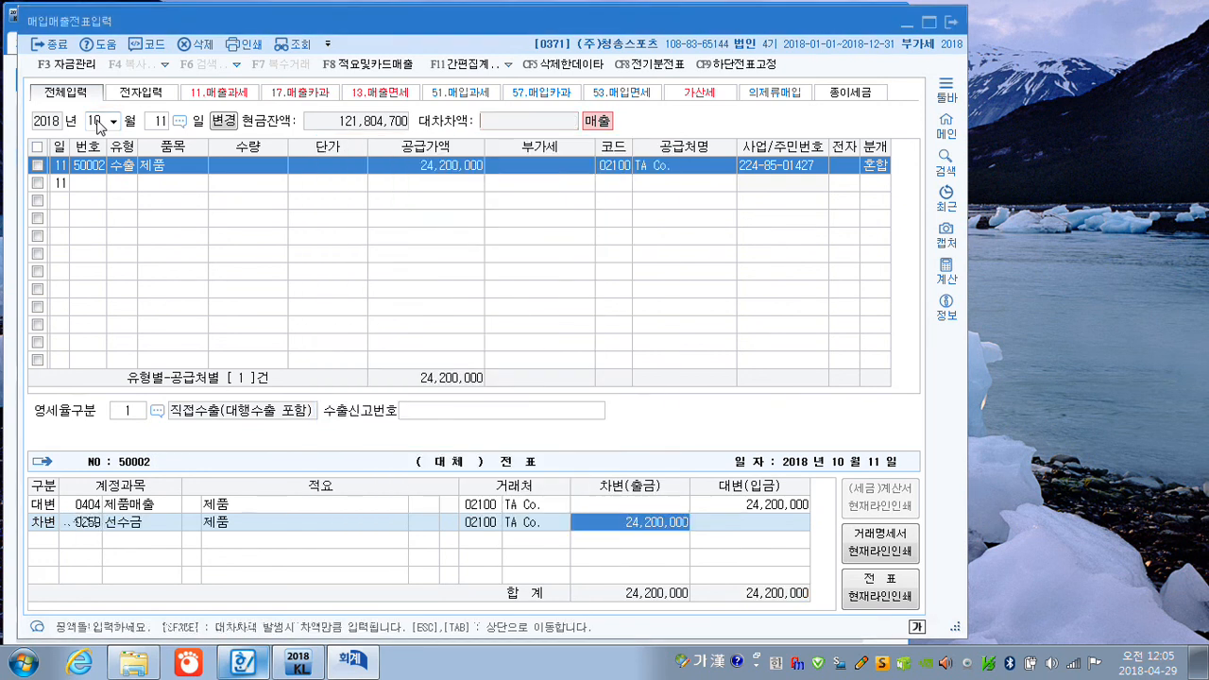
{"action": "type", "text": "2200000"}
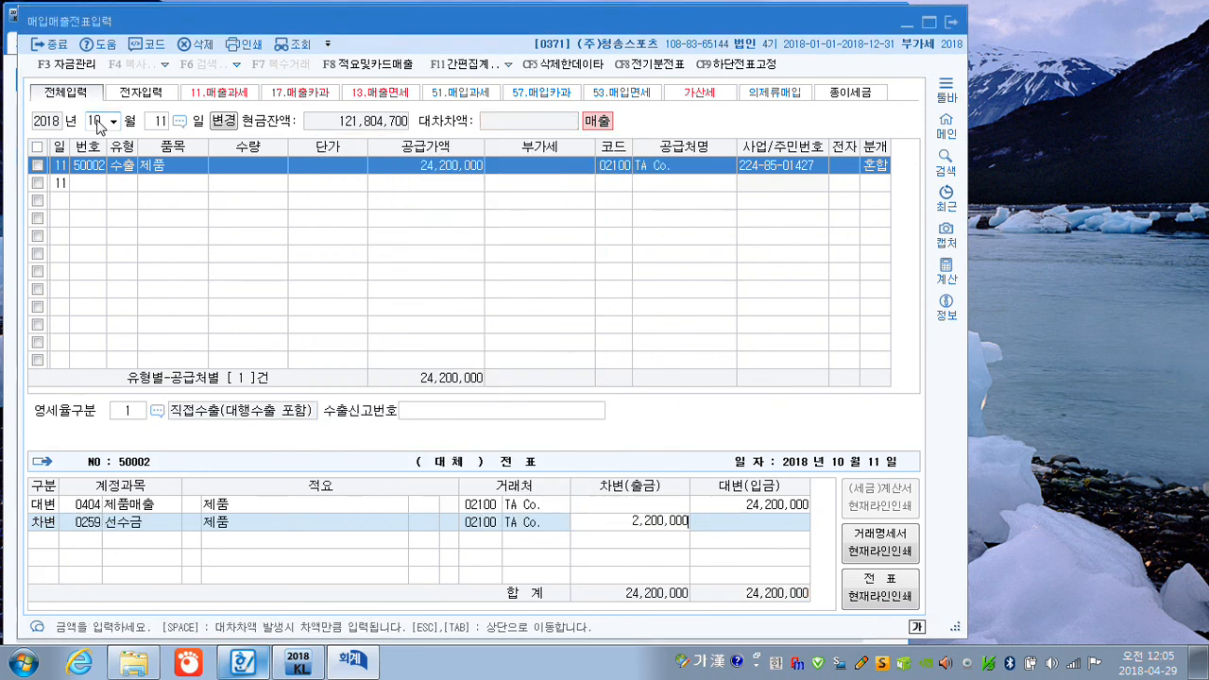
{"action": "key", "text": "Return"}
Add a 차변 line for 외상매출금 (108) covering the remaining 22,000,000.
{"action": "type", "text": "3"}
{"action": "key", "text": "Return"}
{"action": "type", "text": "108"}
{"action": "key", "text": "Return"}
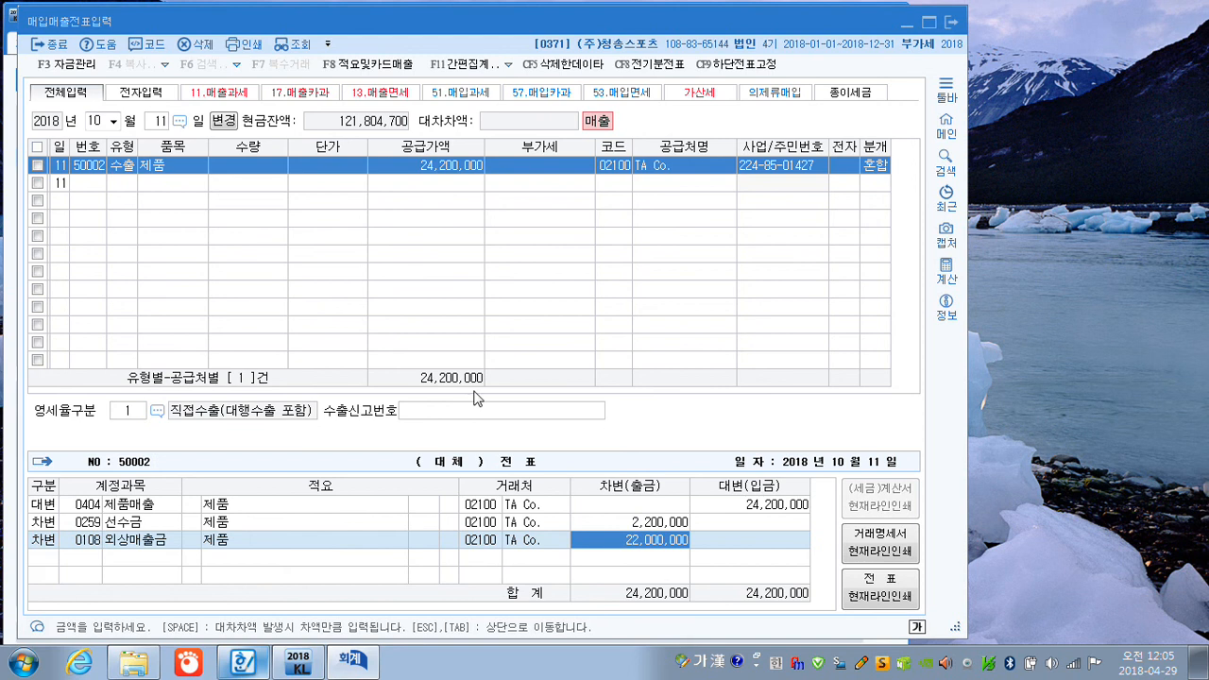
Change the purchase and sales voucher date to 12 October.
{"action": "left_click", "coordinate": [156, 127]}
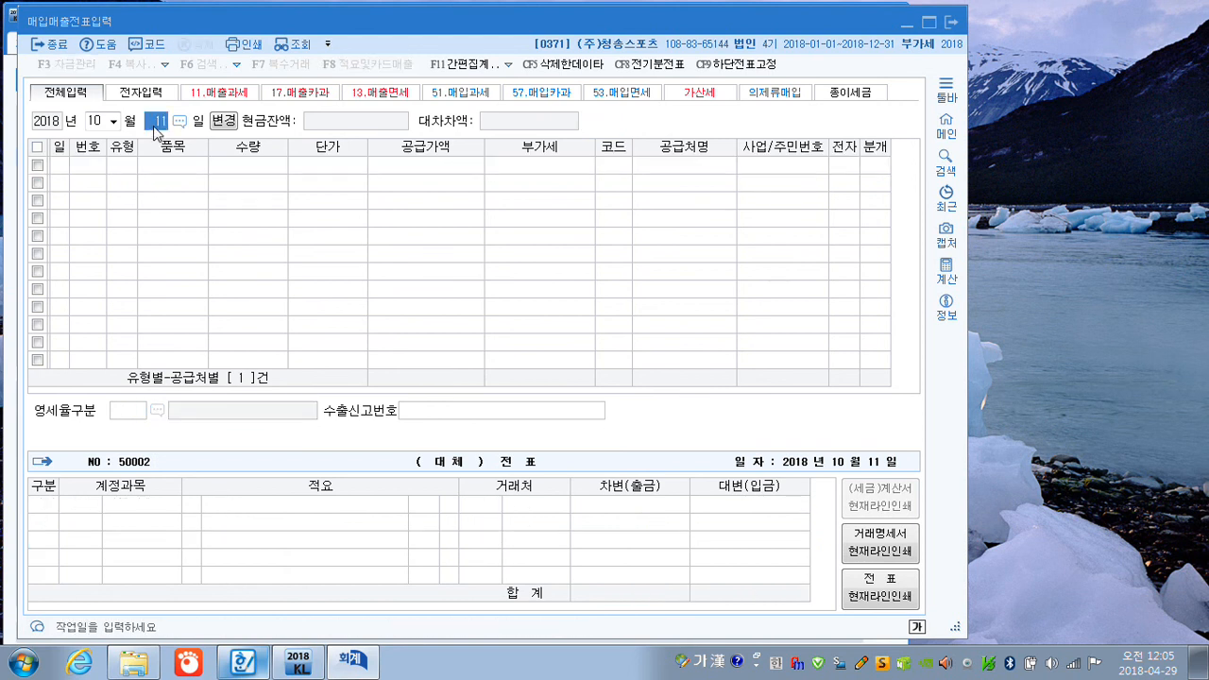
{"action": "type", "text": "12"}
{"action": "key", "text": "Return"}
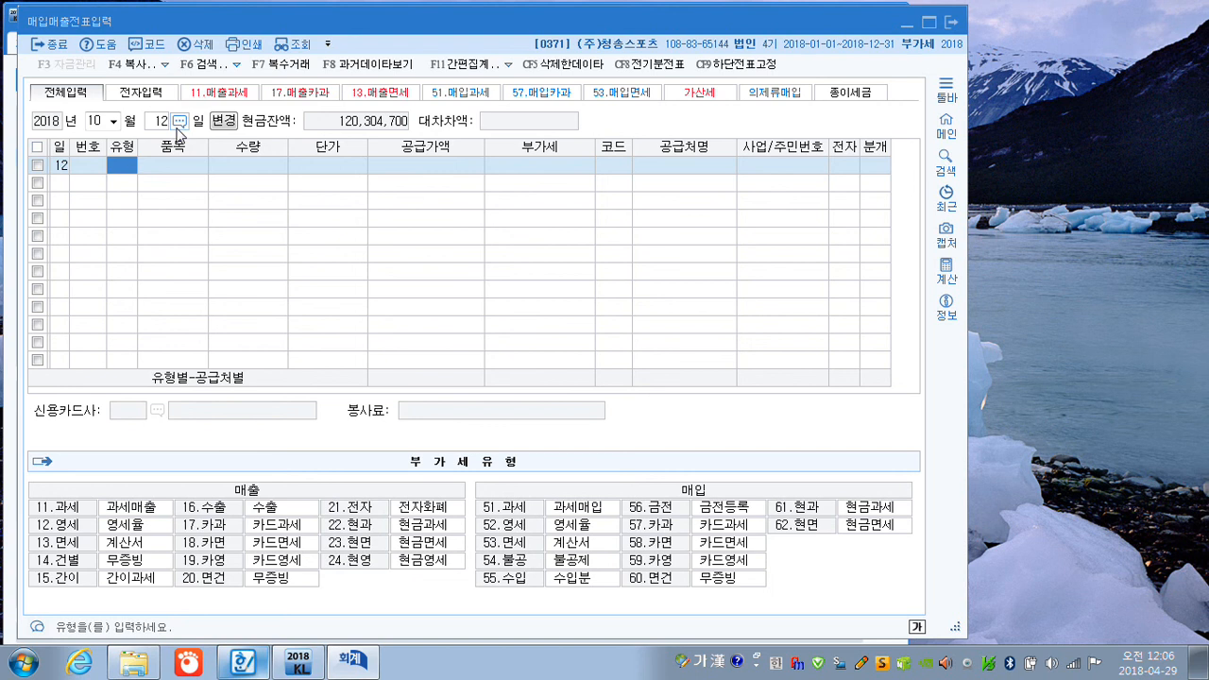
Handwrite the disposal loss calculation with the screen pen (5,000,000 − 3,250,000 = 1,750,000, less 1,100,000, loss 650,000) and clear it.
{"action": "key", "text": "ctrl+F12"}
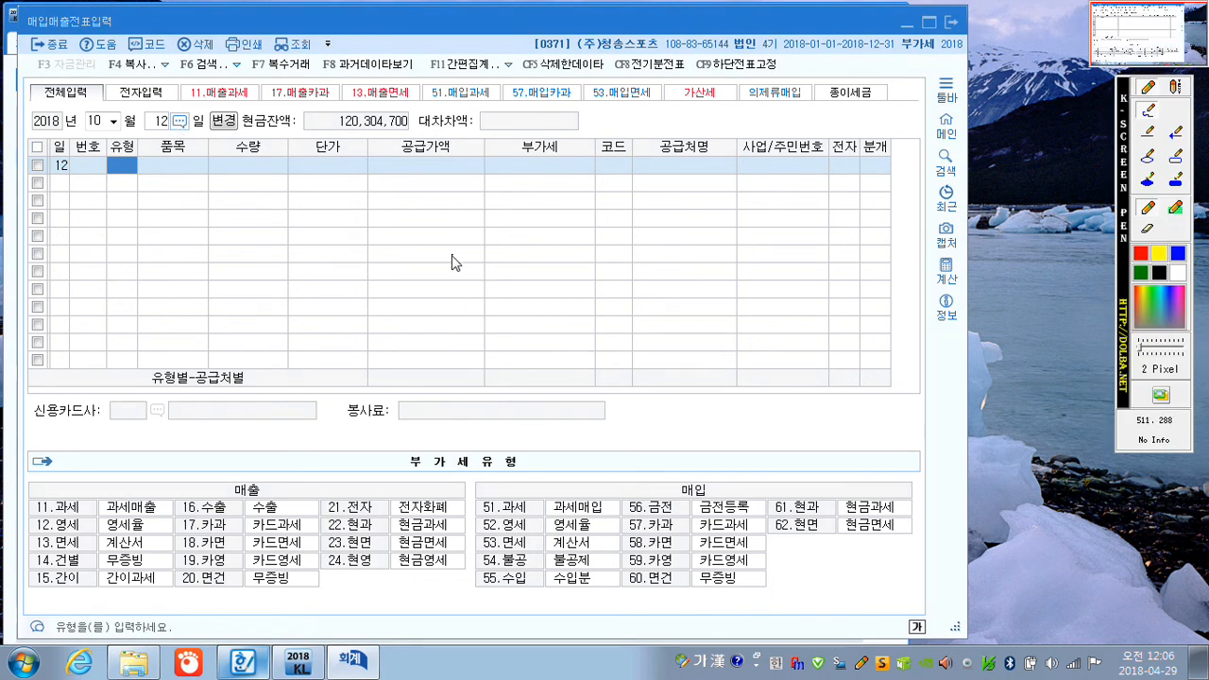
{"action": "mouse_move", "coordinate": [452, 269]}
{"action": "left_mouse_down"}
{"action": "mouse_move", "coordinate": [455, 284]}
{"action": "mouse_move", "coordinate": [578, 255]}
{"action": "mouse_move", "coordinate": [597, 238]}
{"action": "mouse_move", "coordinate": [635, 251]}
{"action": "mouse_move", "coordinate": [718, 228]}
{"action": "mouse_move", "coordinate": [756, 244]}
{"action": "mouse_move", "coordinate": [843, 214]}
{"action": "mouse_move", "coordinate": [761, 274]}
{"action": "mouse_move", "coordinate": [847, 253]}
{"action": "left_mouse_up"}
{"action": "left_click_drag", "start_coordinate": [723, 295], "coordinate": [881, 278]}
{"action": "mouse_move", "coordinate": [692, 323]}
{"action": "left_mouse_down"}
{"action": "mouse_move", "coordinate": [707, 357]}
{"action": "mouse_move", "coordinate": [787, 326]}
{"action": "mouse_move", "coordinate": [856, 329]}
{"action": "mouse_move", "coordinate": [878, 304]}
{"action": "mouse_move", "coordinate": [764, 326]}
{"action": "mouse_move", "coordinate": [859, 352]}
{"action": "left_mouse_up"}
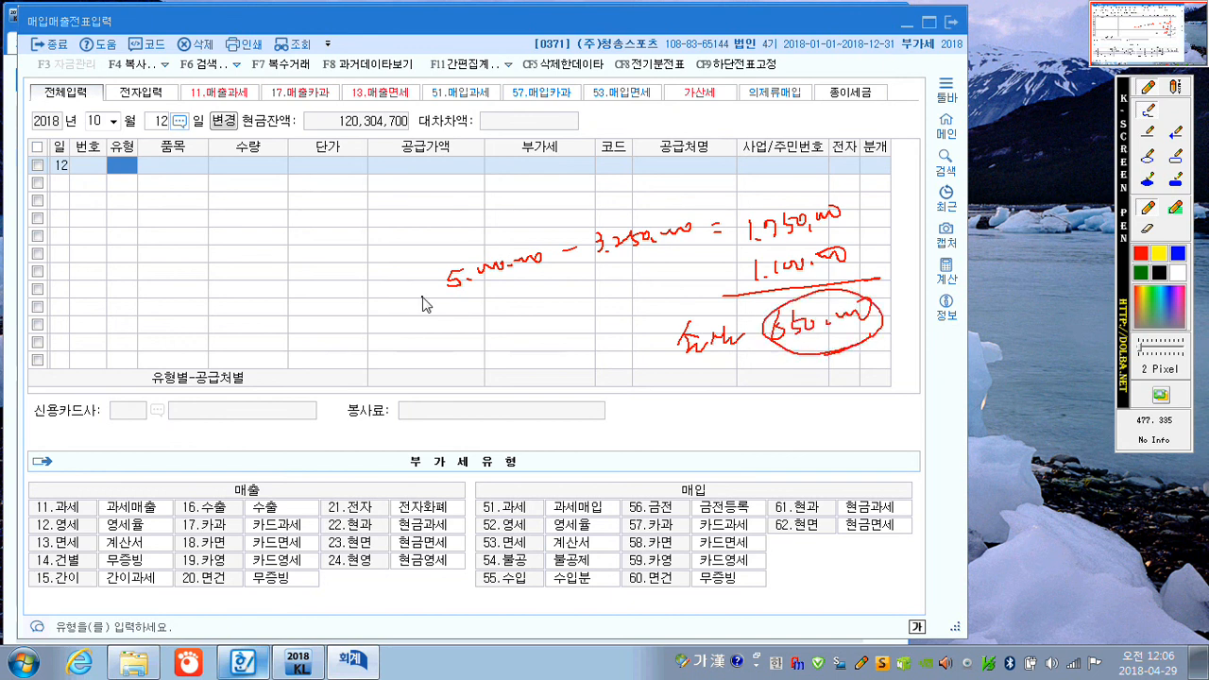
{"action": "key", "text": "Escape"}
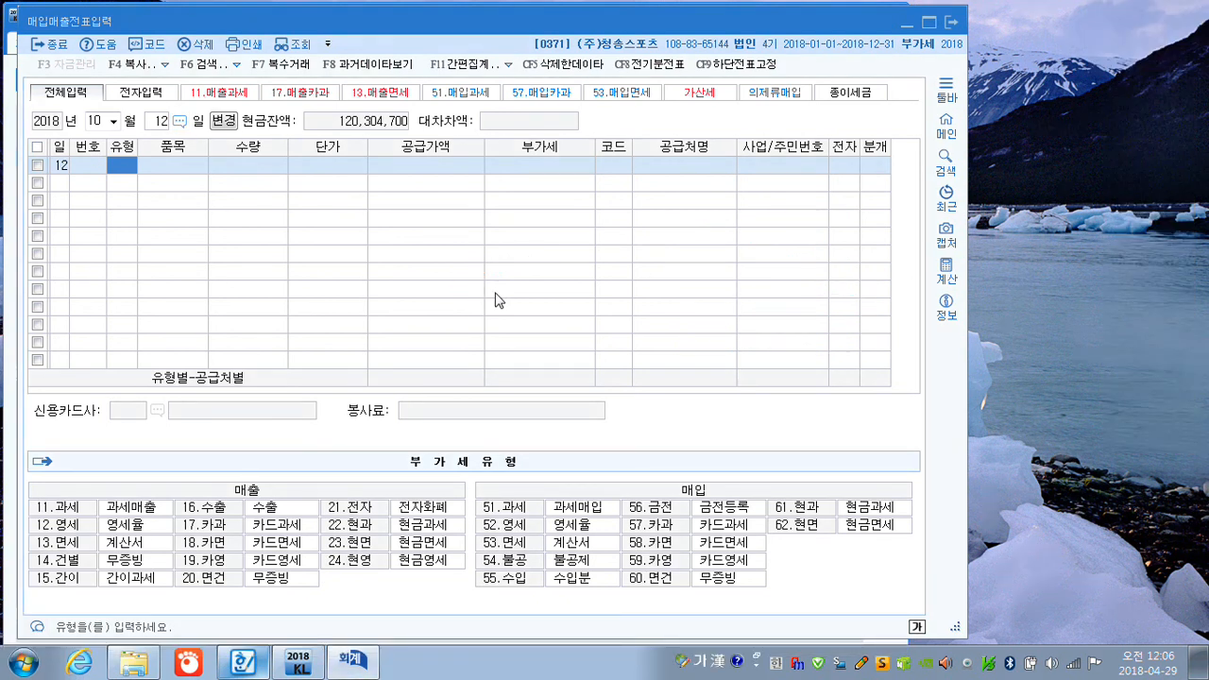
Start a taxable sale with 유형 11 (과세) and enter 기계 as the 품목.
{"action": "type", "text": "11"}
{"action": "key", "text": "Return"}
{"action": "type", "text": "긱"}
{"action": "type", "text": "계"}
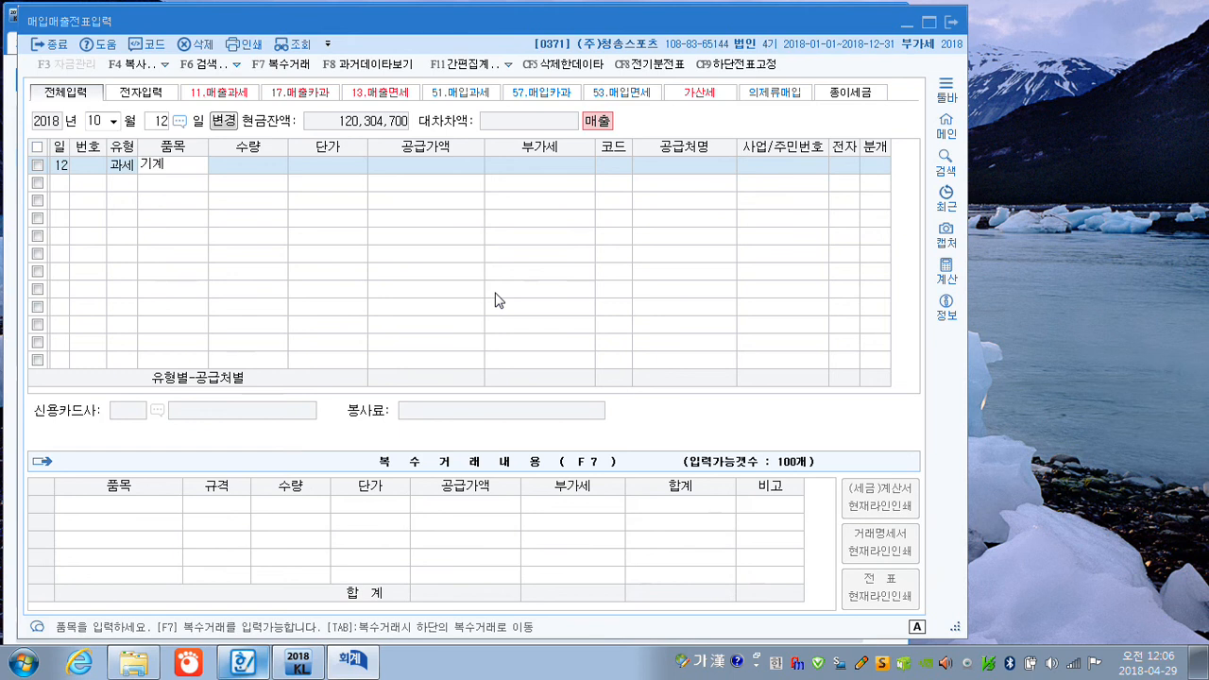
{"action": "key", "text": "Return"}
Leave 수량 and 단가 blank and enter a 공급가액 of 1,100,000 with 부가세 of 110,000.
{"action": "key", "text": "Return"}
{"action": "key", "text": "Return"}
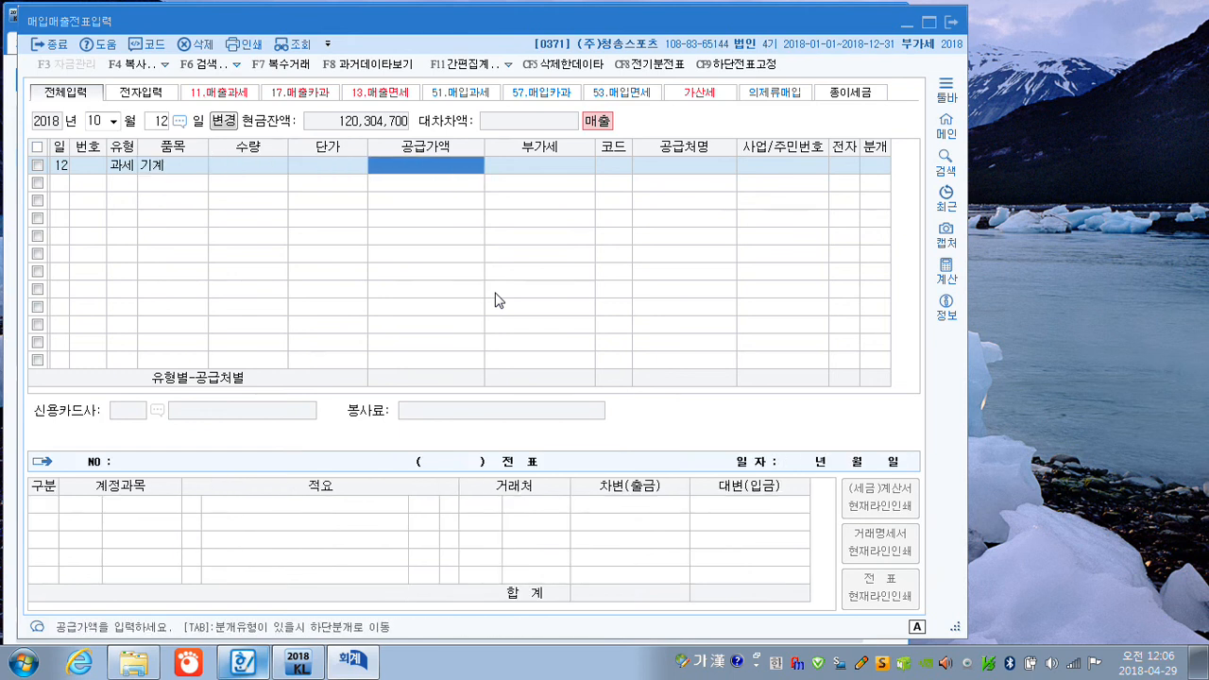
{"action": "type", "text": "1100"}
{"action": "key", "text": "Return"}
{"action": "key", "text": "Left"}
{"action": "type", "text": "000"}
{"action": "key", "text": "Return"}
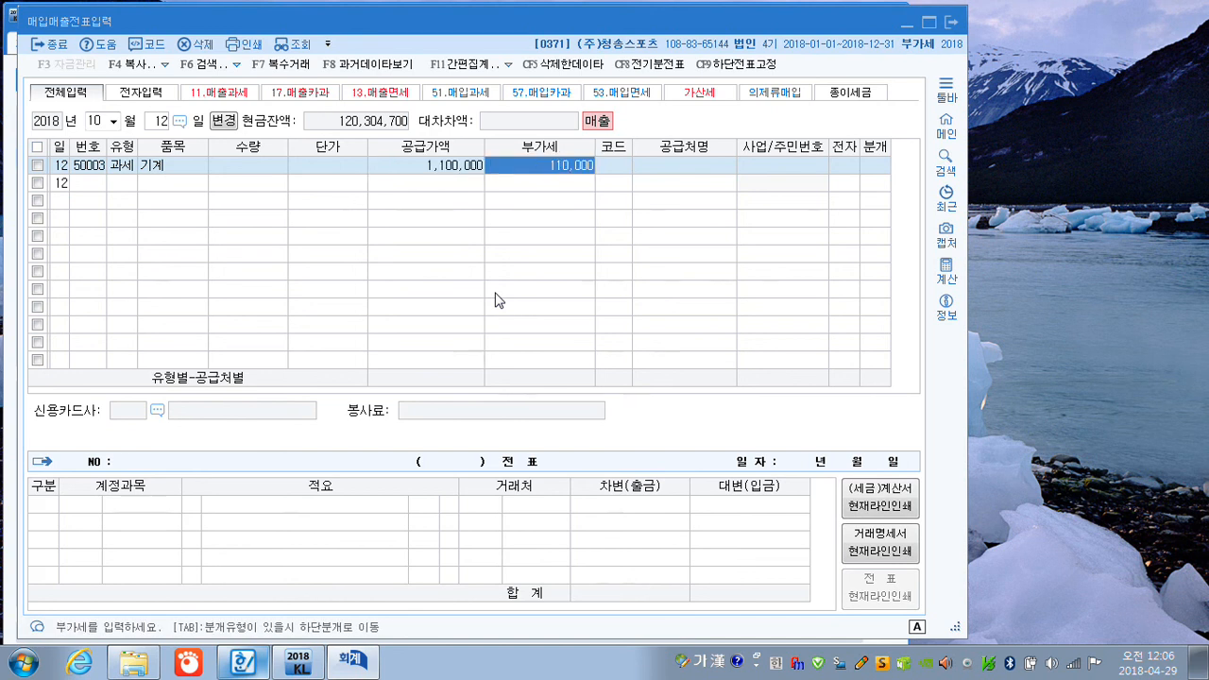
{"action": "key", "text": "Return"}
Set 부산상사 as the customer of the machine sale and mark 전자 as 여.
{"action": "type", "text": "부산"}
{"action": "key", "text": "Return"}
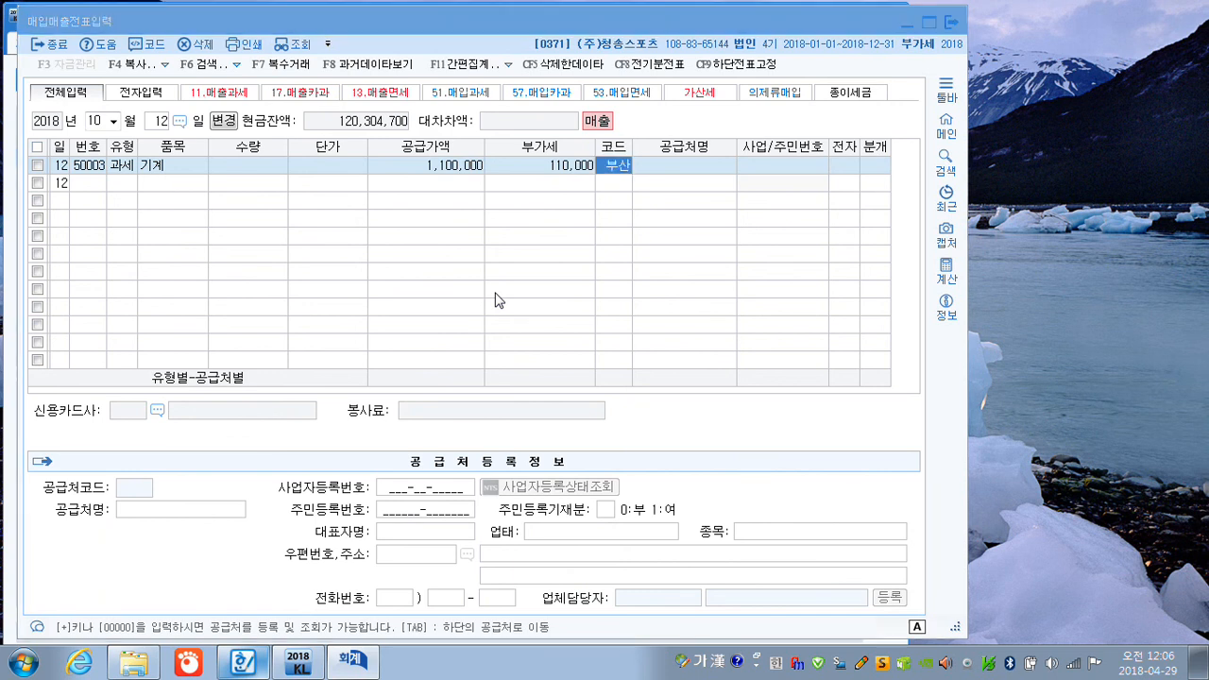
{"action": "key", "text": "Return"}
{"action": "key", "text": "Return"}
{"action": "type", "text": "1"}
Choose 혼합 (3) as the 분개 type and change the 제품매출 credit line to 기계장치 (206) for 5,000,000.
{"action": "key", "text": "Return"}
{"action": "type", "text": "3"}
{"action": "key", "text": "Return"}
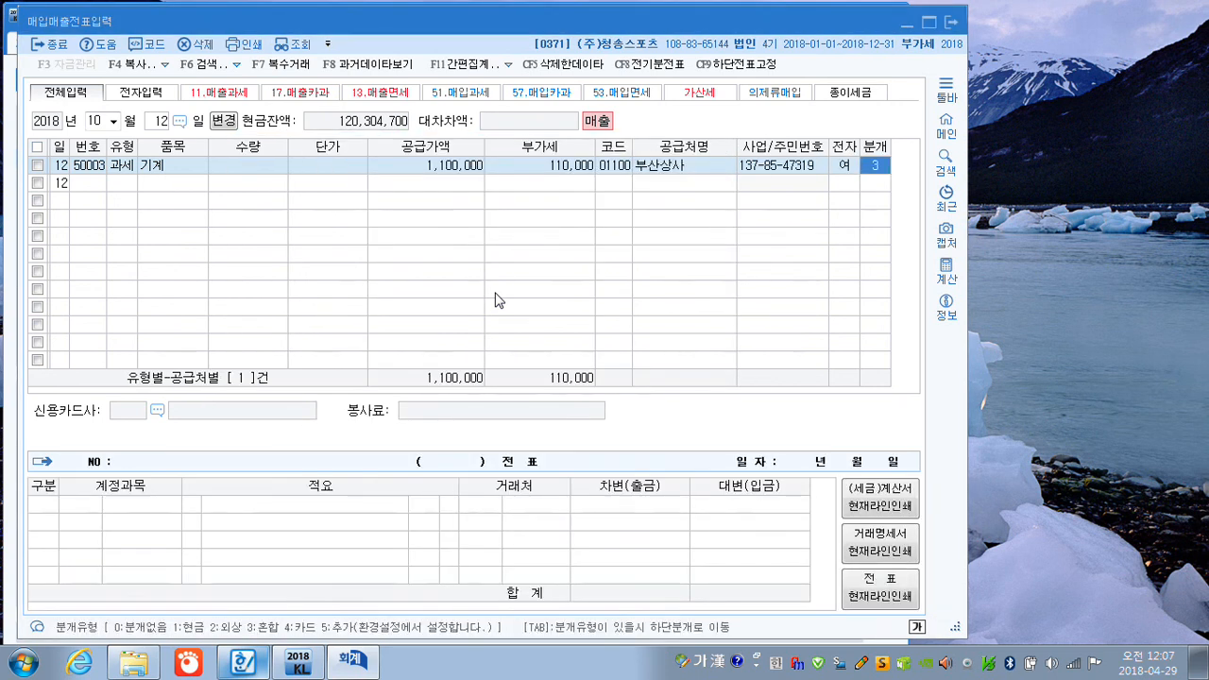
{"action": "key", "text": "Return"}
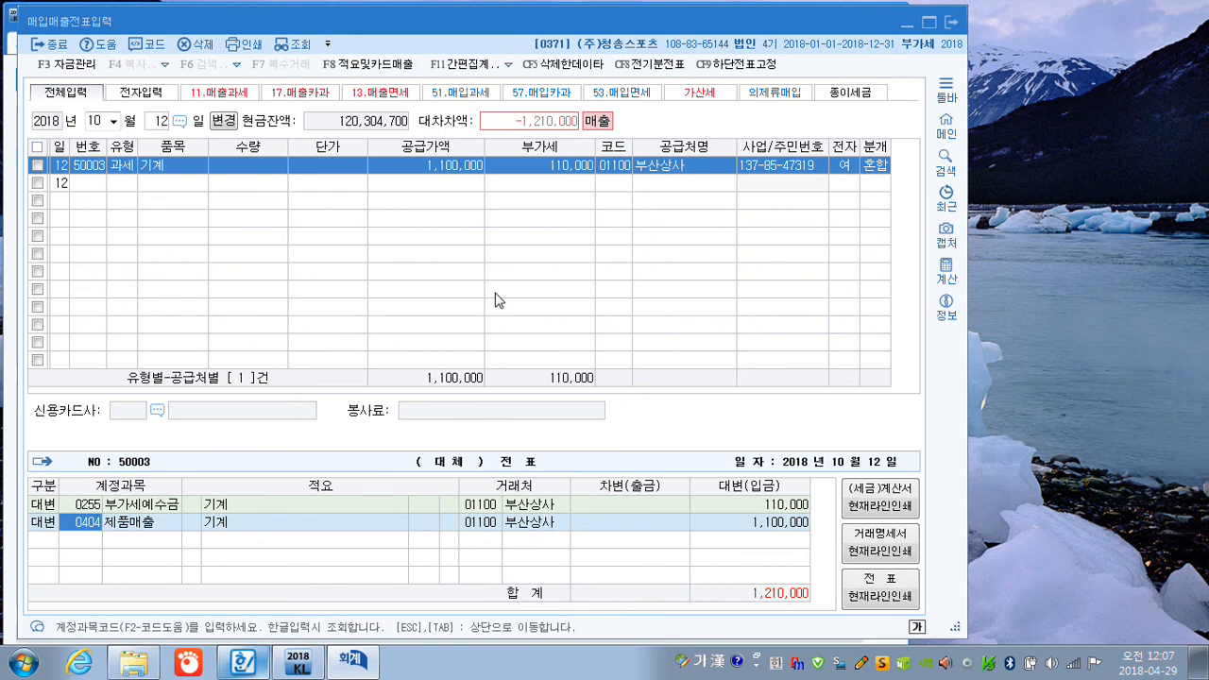
{"action": "type", "text": "206"}
{"action": "key", "text": "Return"}
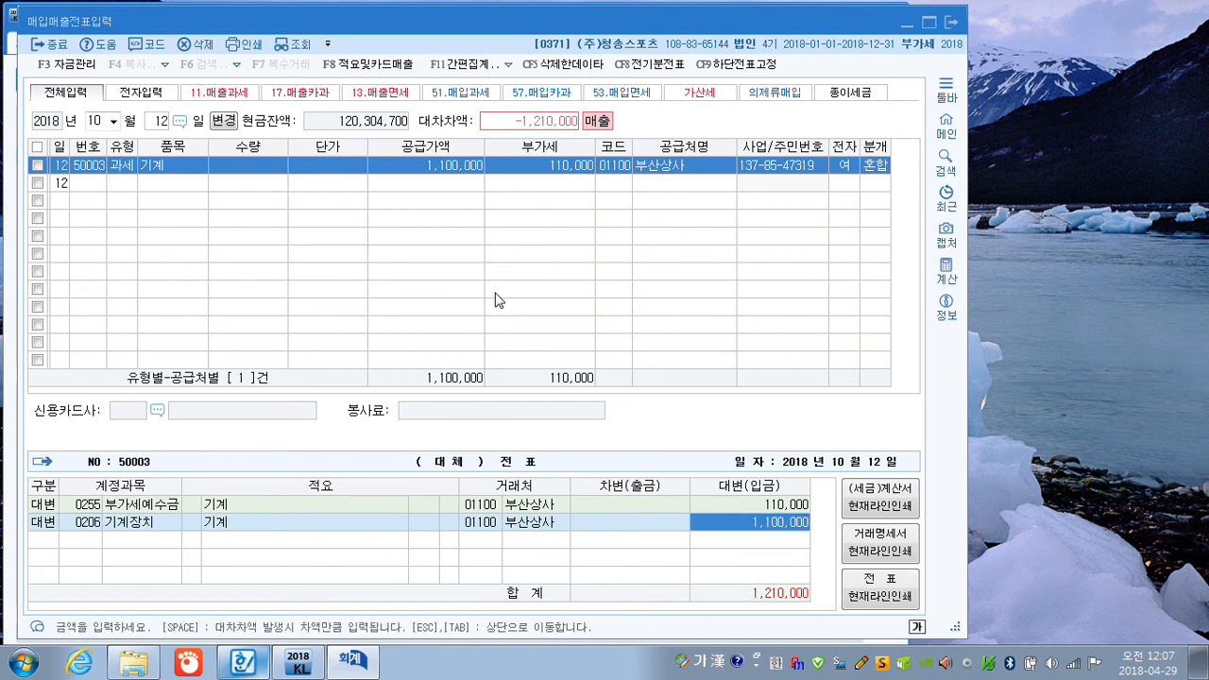
{"action": "type", "text": "5000000"}
{"action": "key", "text": "Return"}
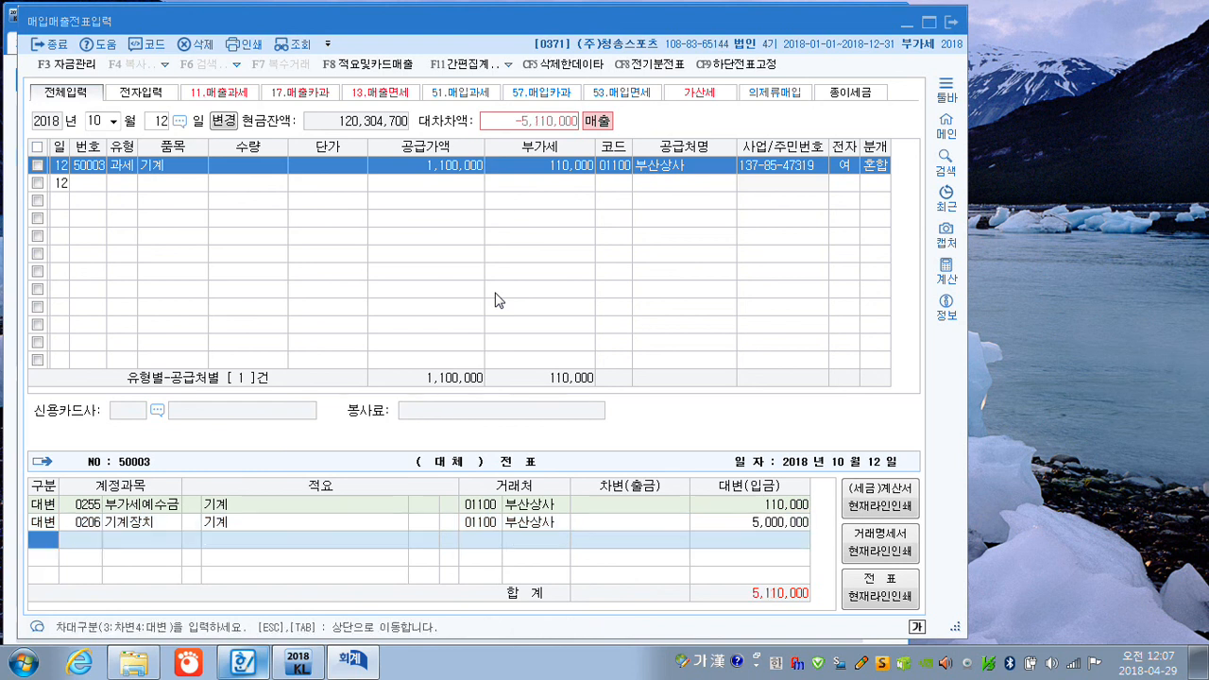
Add a debit line for 유형자산처분손실 (970) of 650,000 to the machine sale entry.
{"action": "type", "text": "3"}
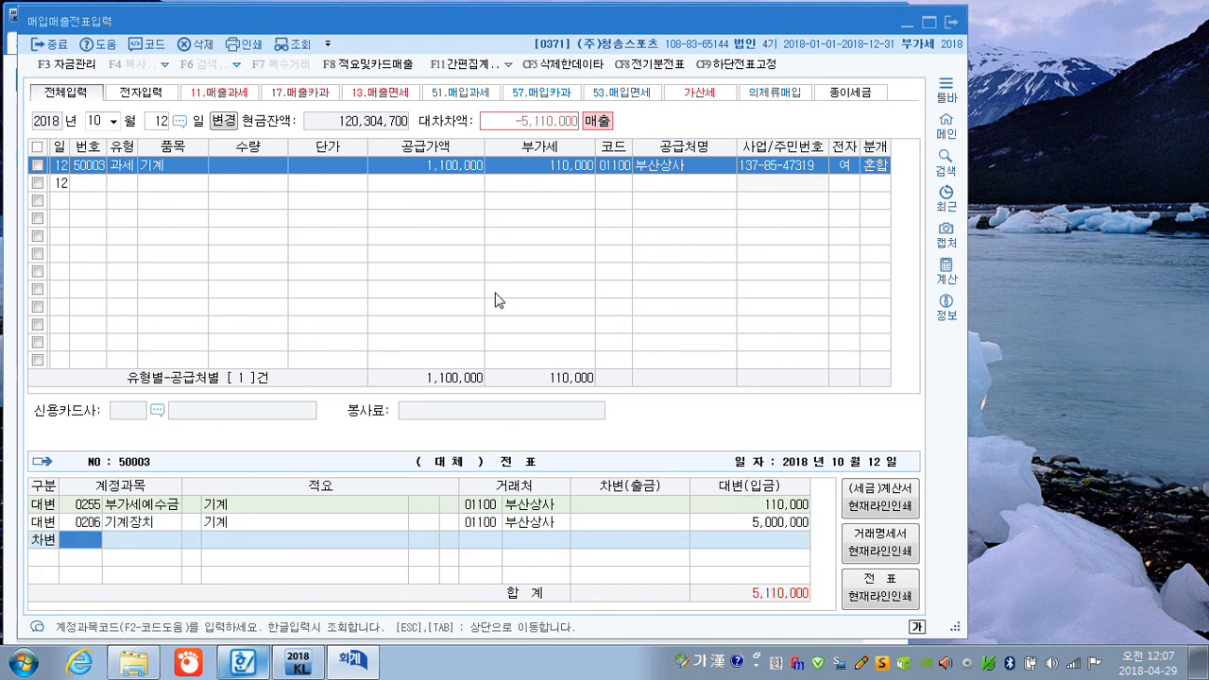
{"action": "type", "text": "유형자"}
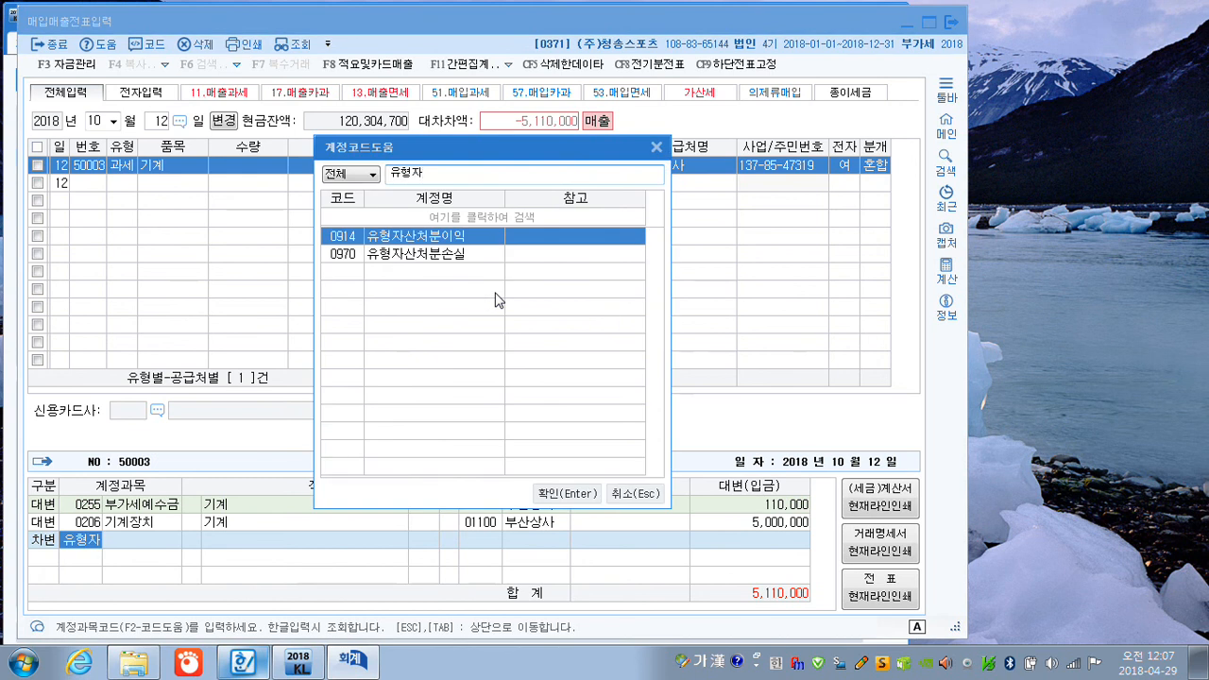
{"action": "key", "text": "Down"}
{"action": "key", "text": "Return"}
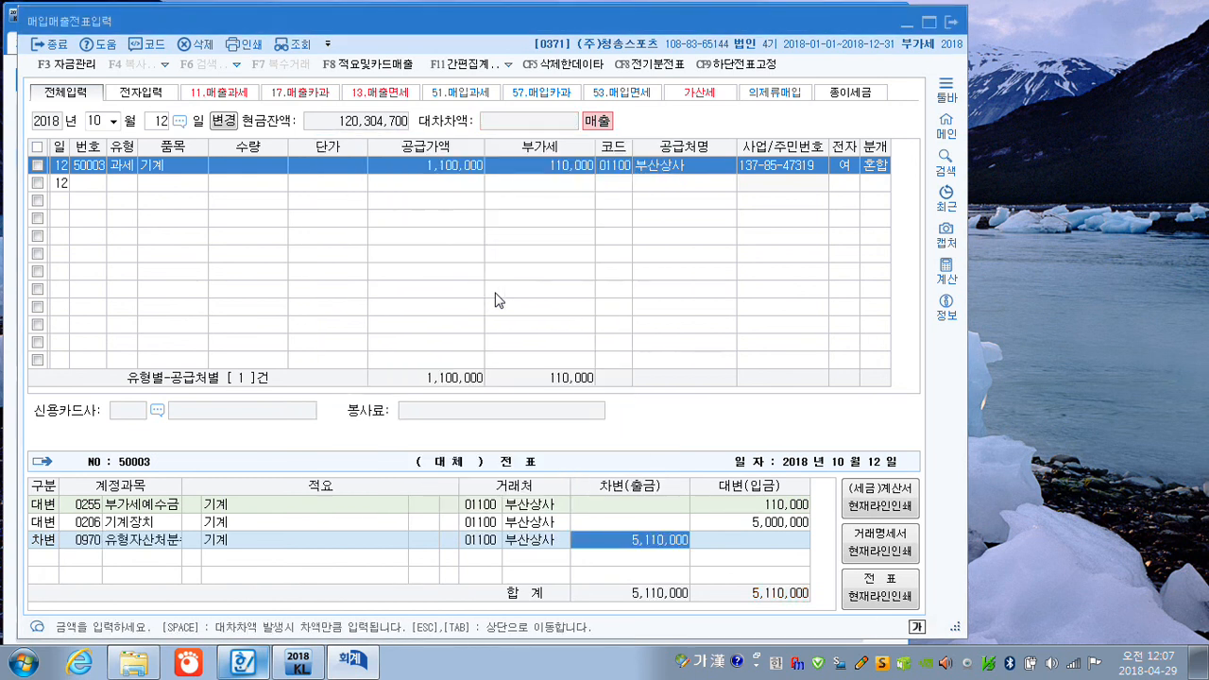
{"action": "type", "text": "650000"}
{"action": "key", "text": "Return"}
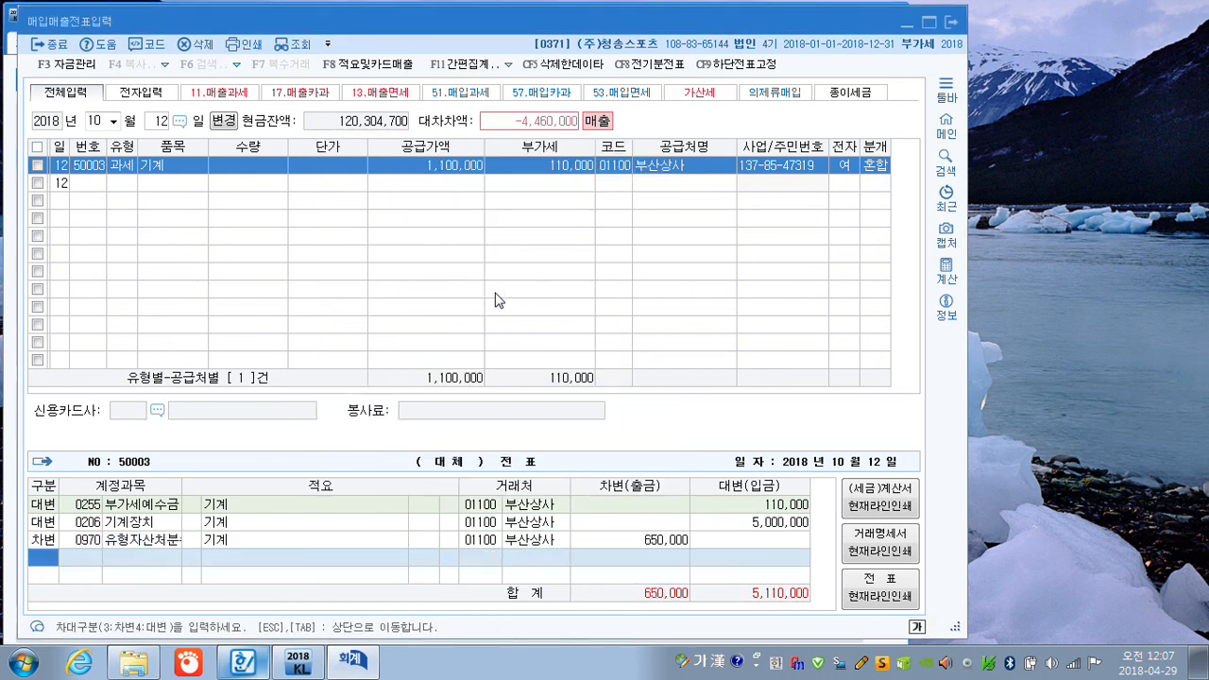
Add a debit line for 감가상각누계액 (207) of 3,250,000 to the machine sale entry.
{"action": "type", "text": "30207"}
{"action": "key", "text": "Return"}
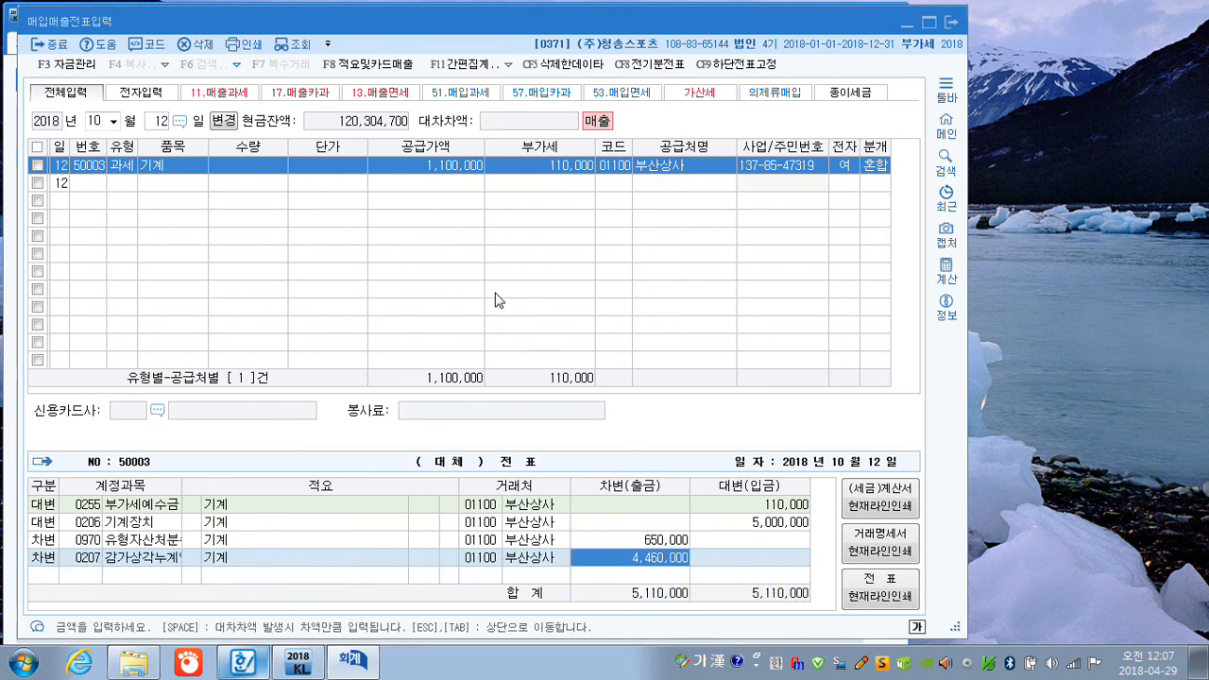
{"action": "type", "text": "3250000"}
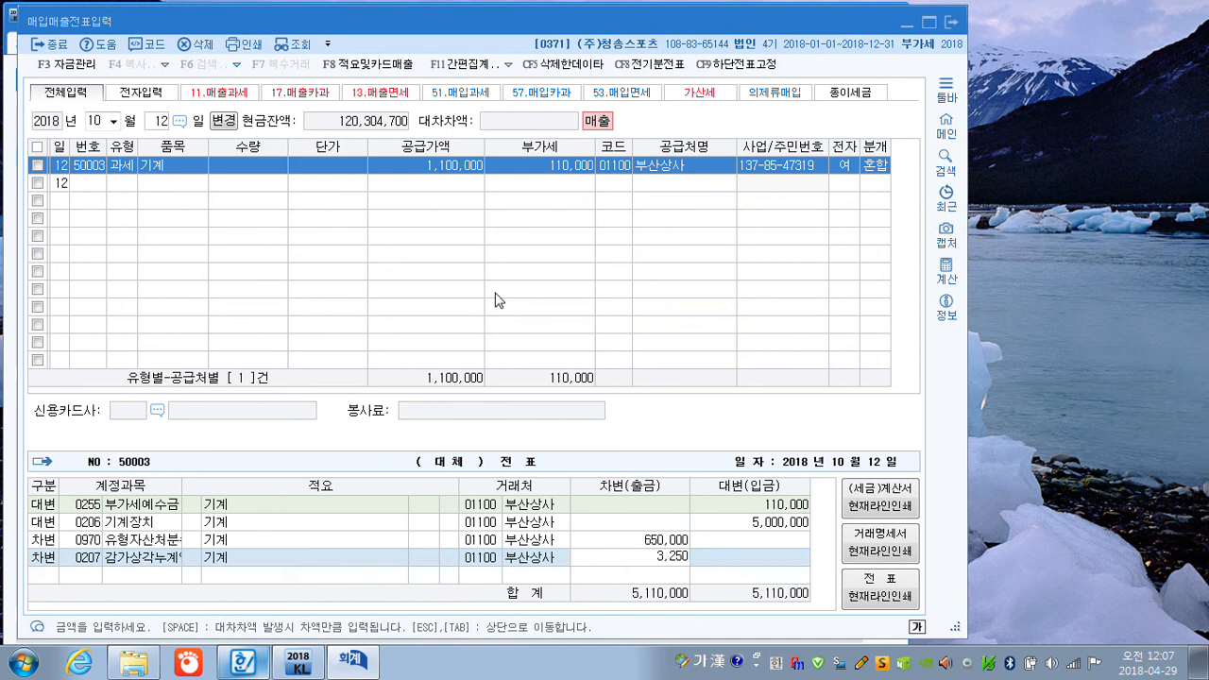
{"action": "key", "text": "Return"}
Add a debit line for 미수금 (120) of 1,210,000 and complete the machine sale voucher.
{"action": "type", "text": "3"}
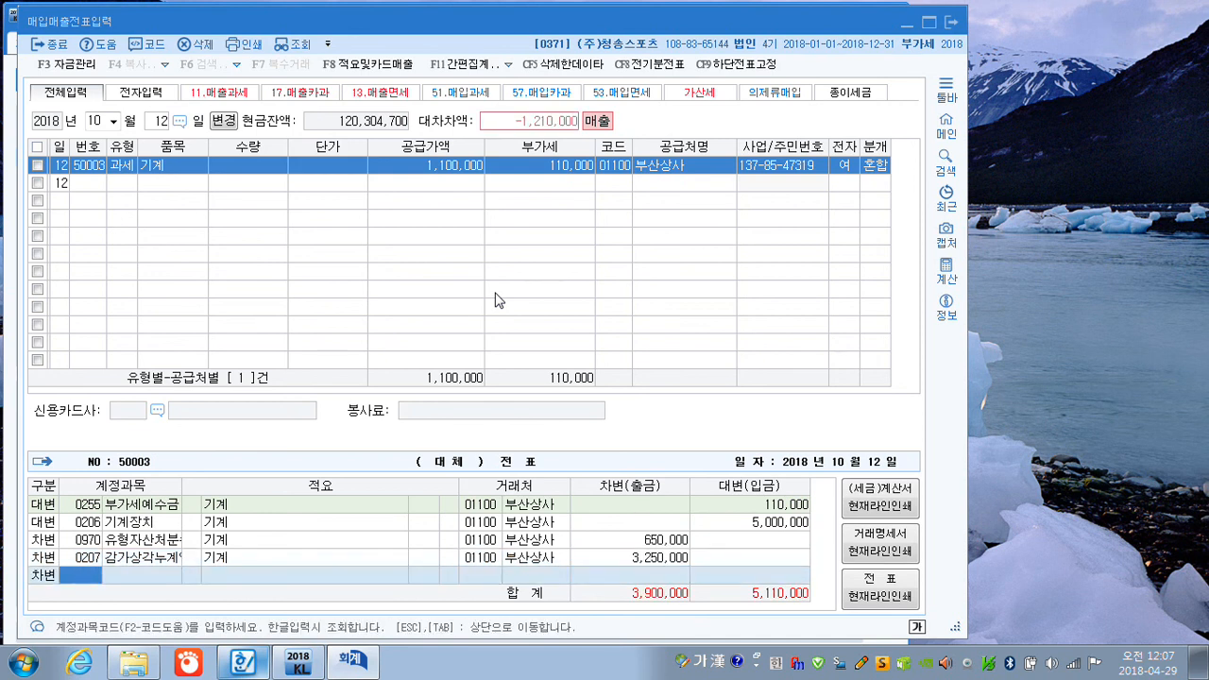
{"action": "type", "text": "미수"}
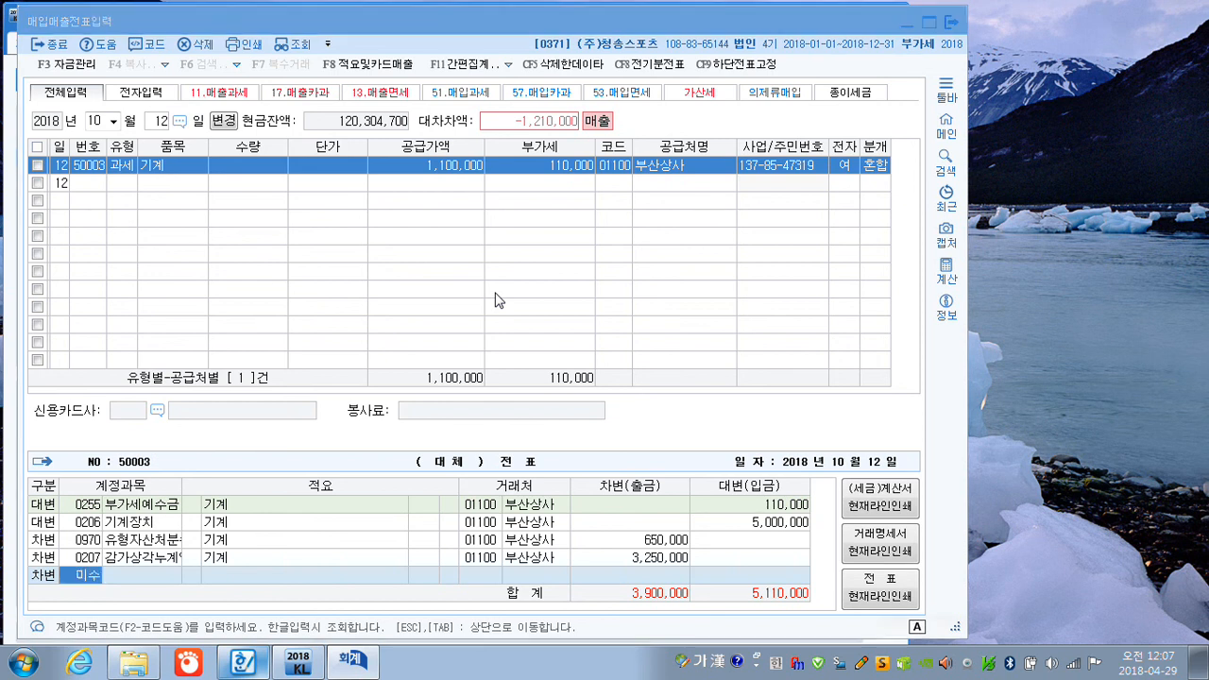
{"action": "key", "text": "Down"}
{"action": "key", "text": "Down"}
{"action": "key", "text": "Down"}
{"action": "key", "text": "Down"}
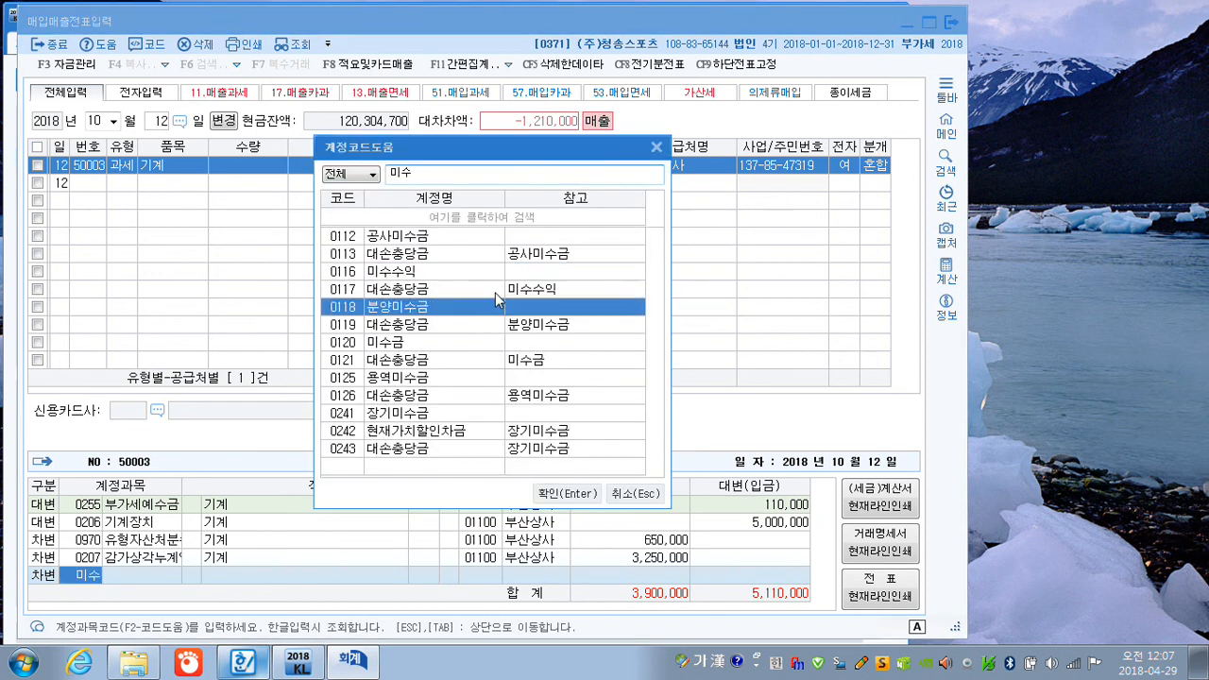
{"action": "key", "text": "Down"}
{"action": "key", "text": "Down"}
{"action": "key", "text": "Return"}
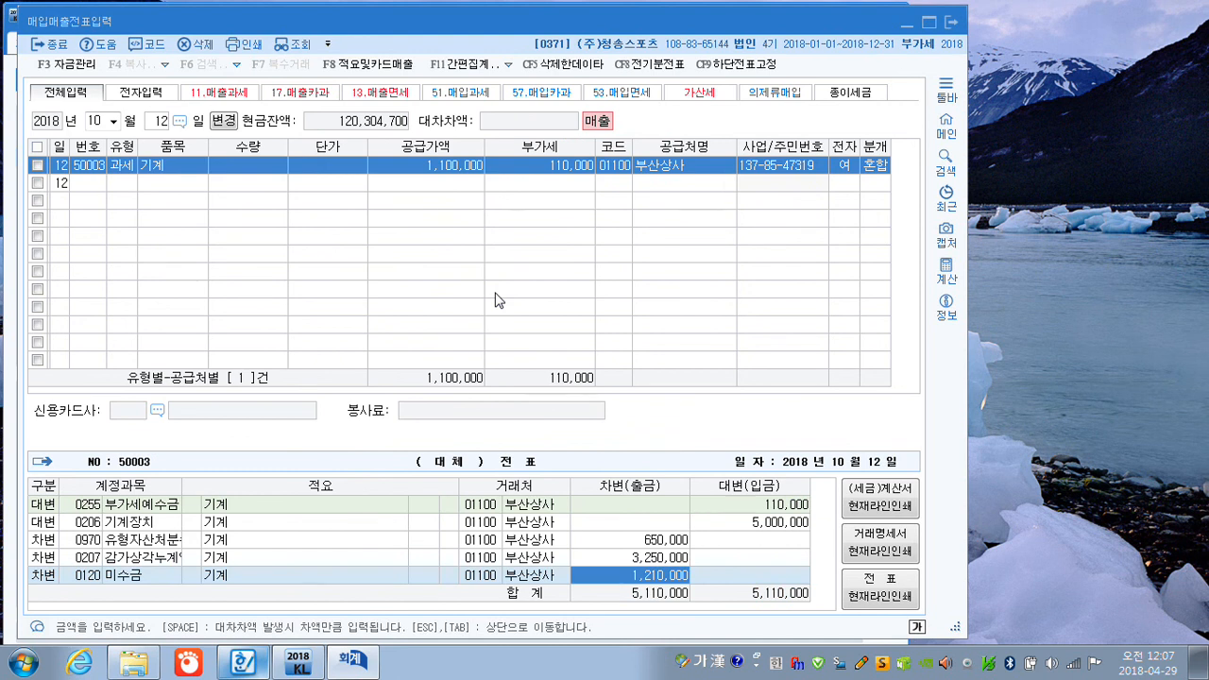
{"action": "key", "text": "Return"}
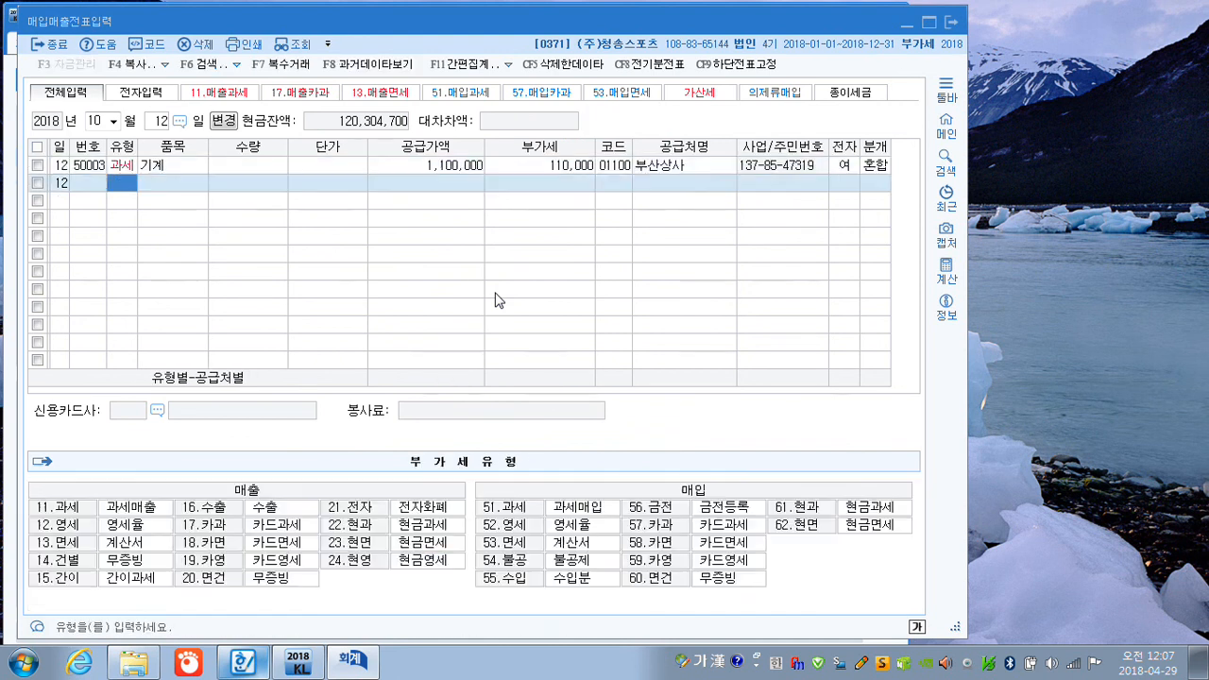
Set the voucher date to November 25 and start a taxable purchase with 유형 51 (과세).
{"action": "left_click", "coordinate": [95, 121]}
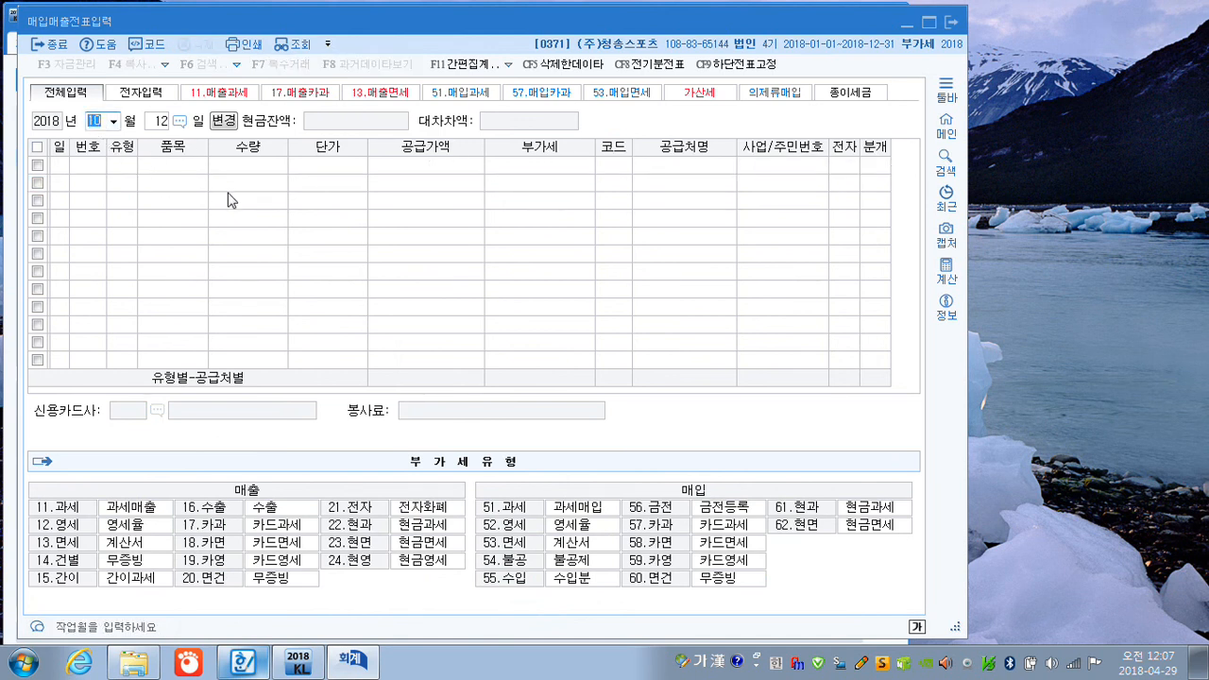
{"action": "type", "text": "11"}
{"action": "key", "text": "Return"}
{"action": "type", "text": "25"}
{"action": "key", "text": "Return"}
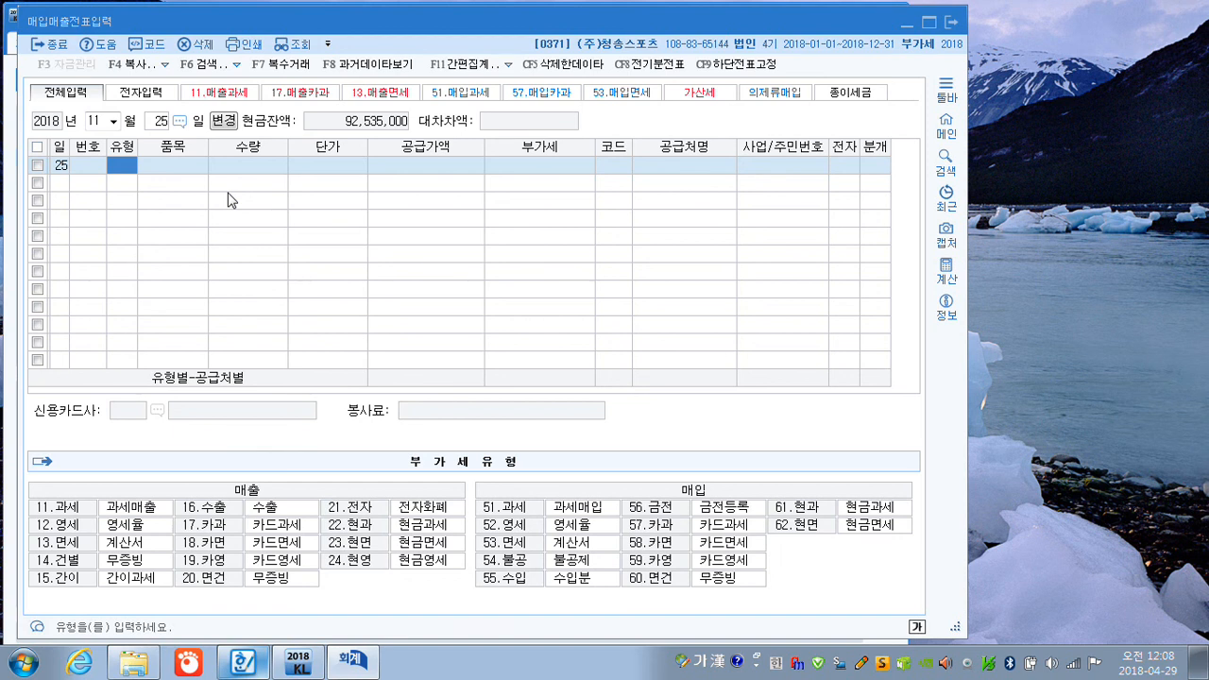
{"action": "type", "text": "51"}
{"action": "key", "text": "Return"}
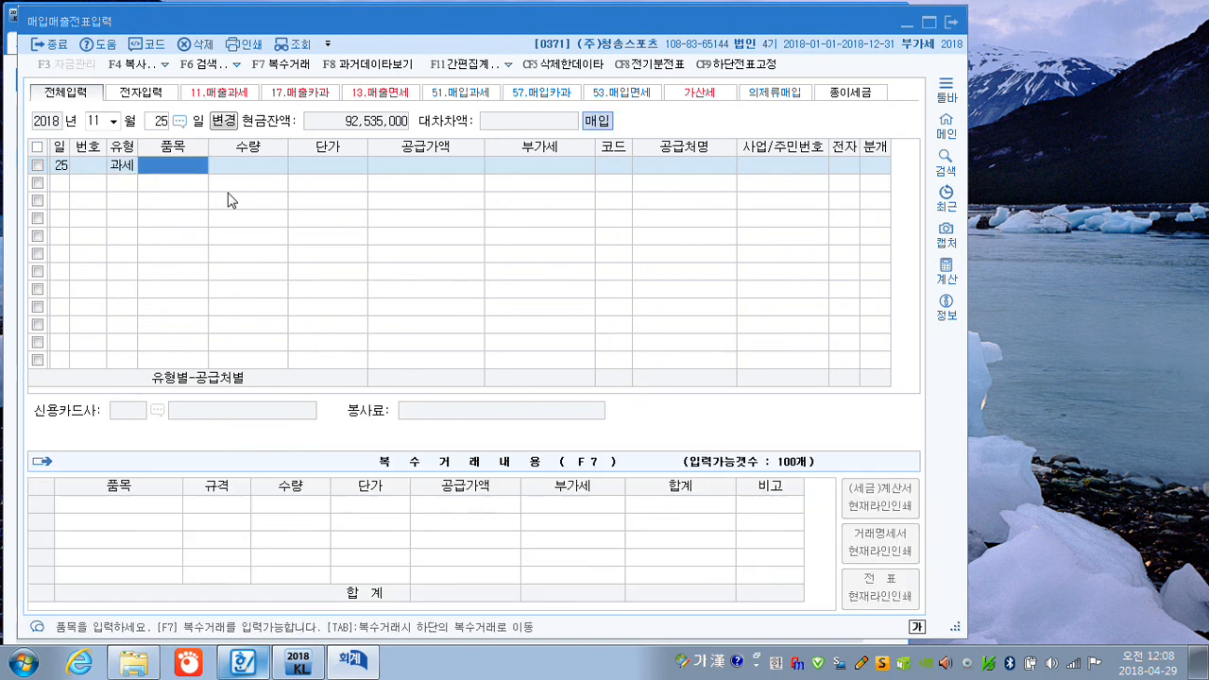
Enter 소형승용차 as the 품목, leaving 수량 and 단가 blank, with a 공급가액 of 14,000,000 and 부가세 of 1,400,000.
{"action": "type", "text": "소형ㅅ"}
{"action": "type", "text": "승용"}
{"action": "type", "text": "차"}
{"action": "key", "text": "Return"}
{"action": "key", "text": "Return"}
{"action": "key", "text": "Return"}
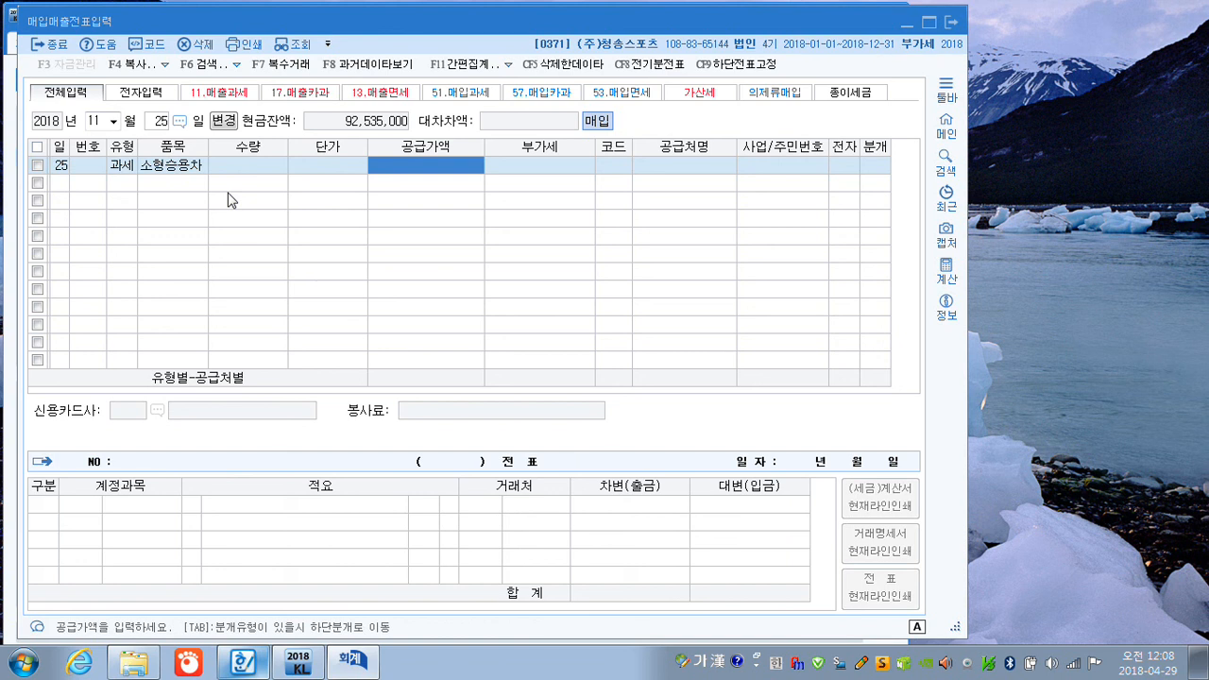
{"action": "type", "text": "14000000"}
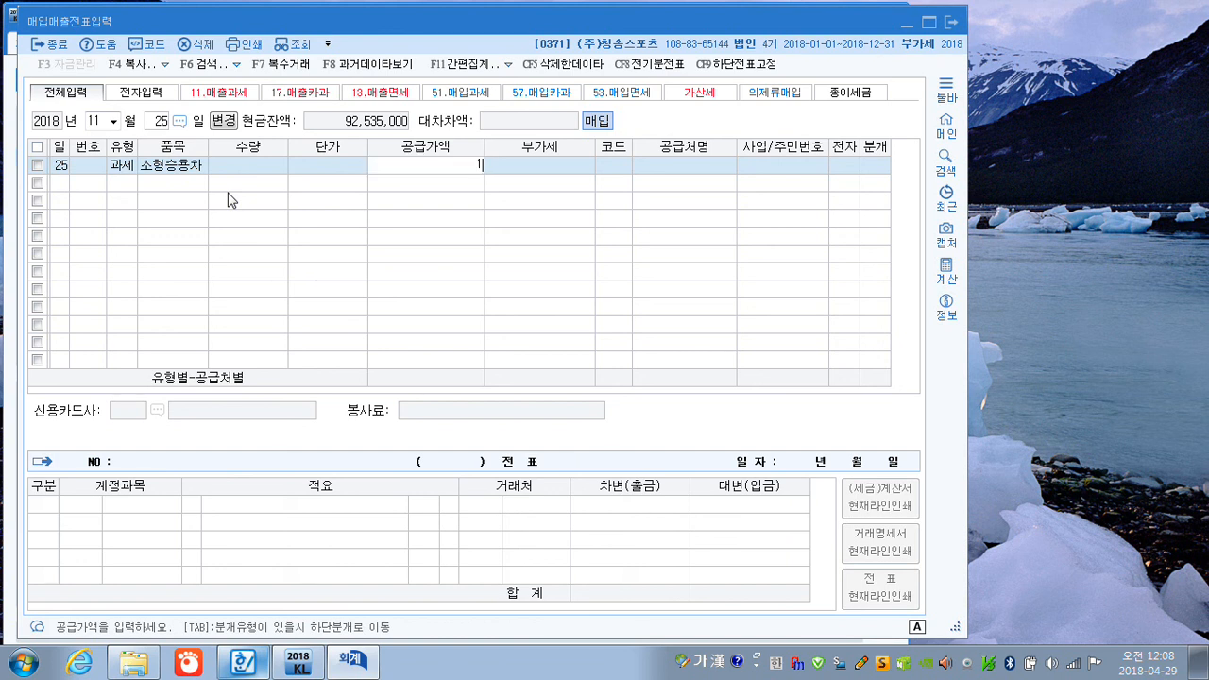
{"action": "key", "text": "Return"}
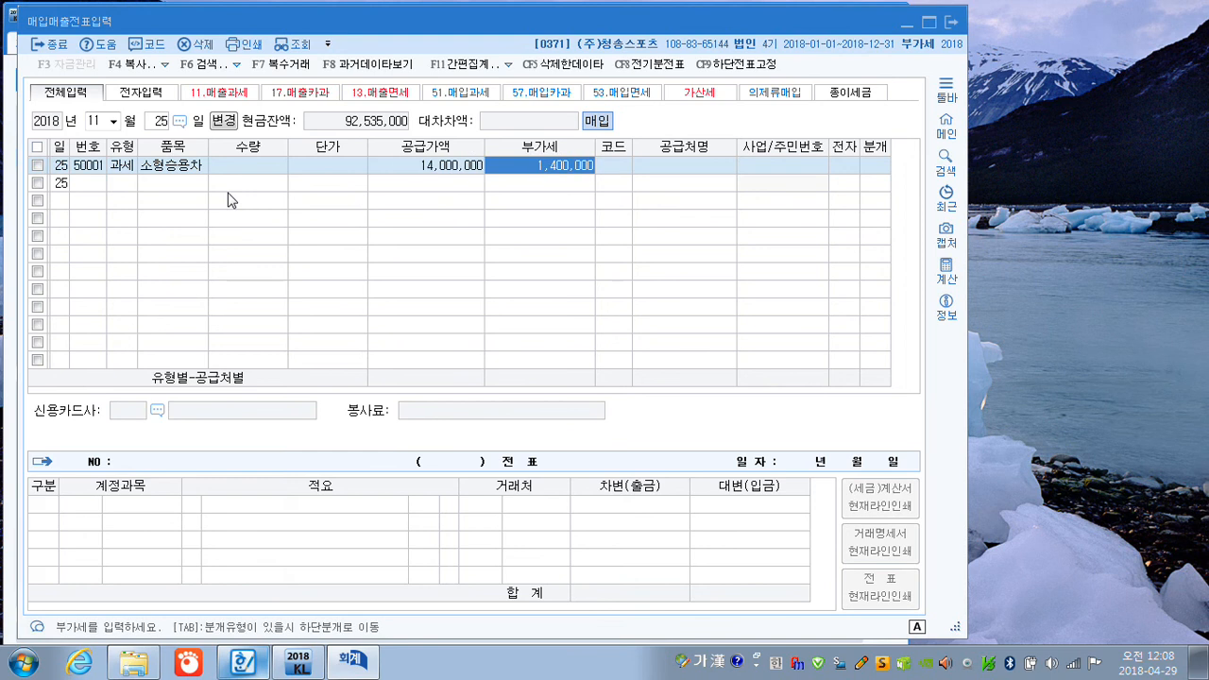
{"action": "key", "text": "Return"}
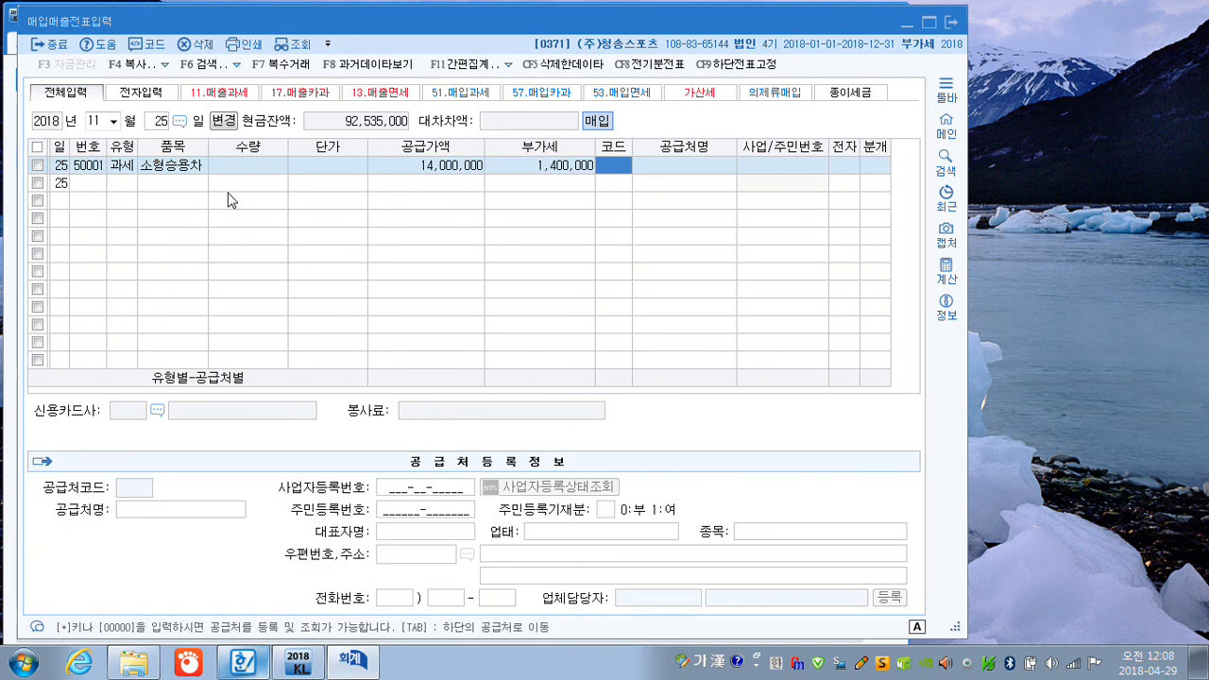
Set (주)희망자동차 as the supplier of the car purchase and mark 전자 as 여.
{"action": "type", "text": "희마ㅇ"}
{"action": "key", "text": "Return"}
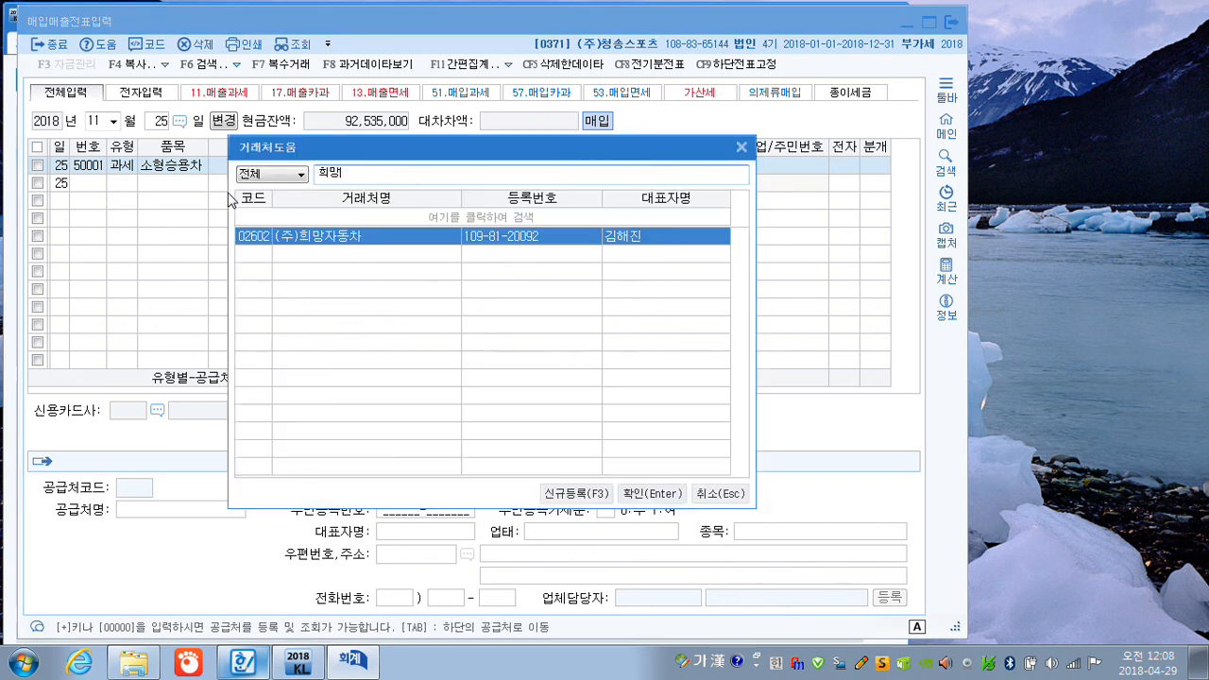
{"action": "key", "text": "Return"}
{"action": "type", "text": "15"}
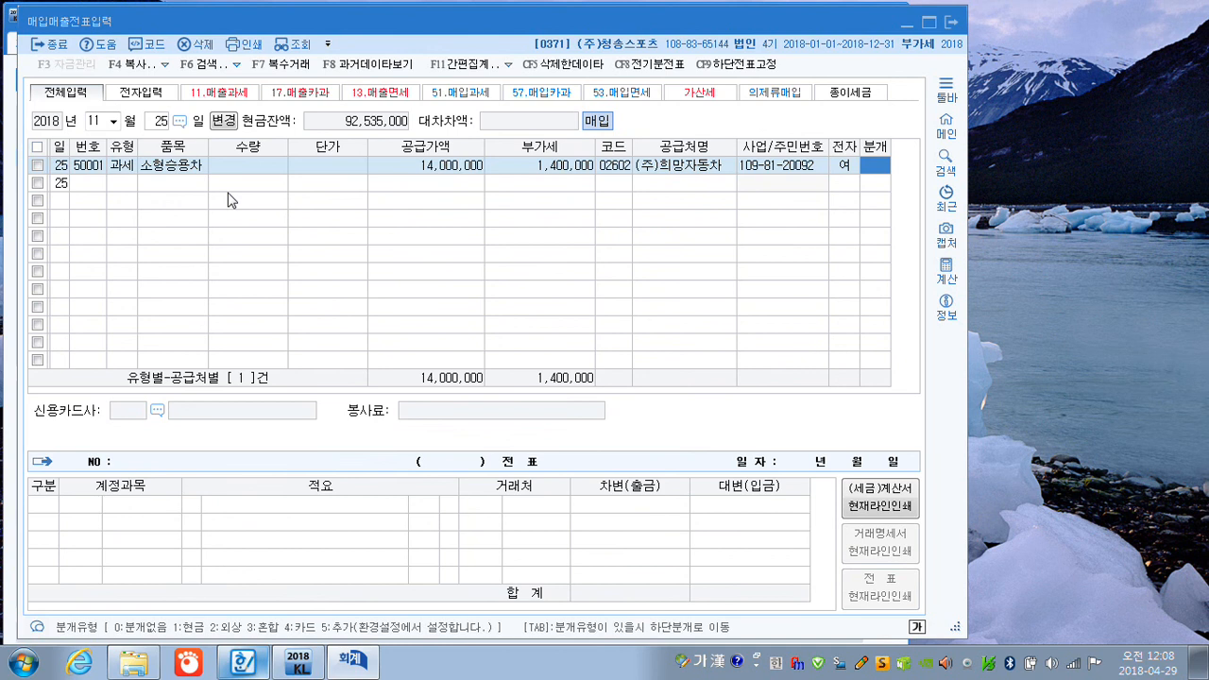
{"action": "type", "text": "3"}
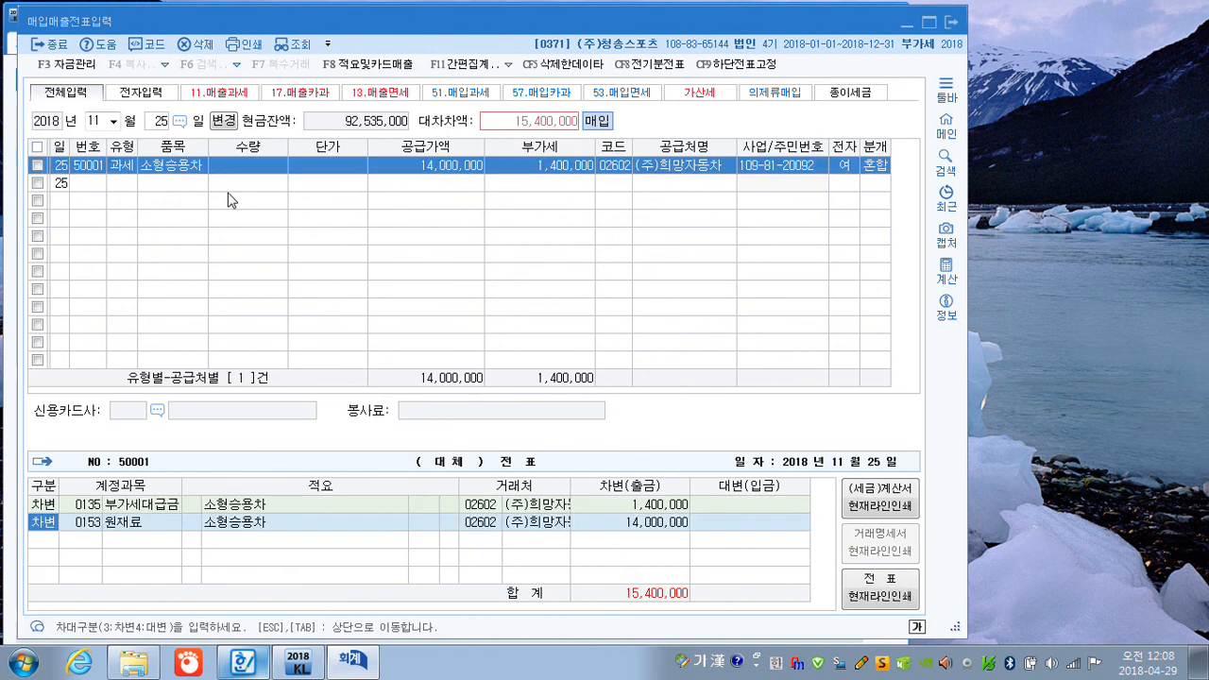
Choose 혼합 (3) as the 분개 type and change the 원재료 debit line to 차량운반구 (208), keeping 14,000,000.
{"action": "key", "text": "Return"}
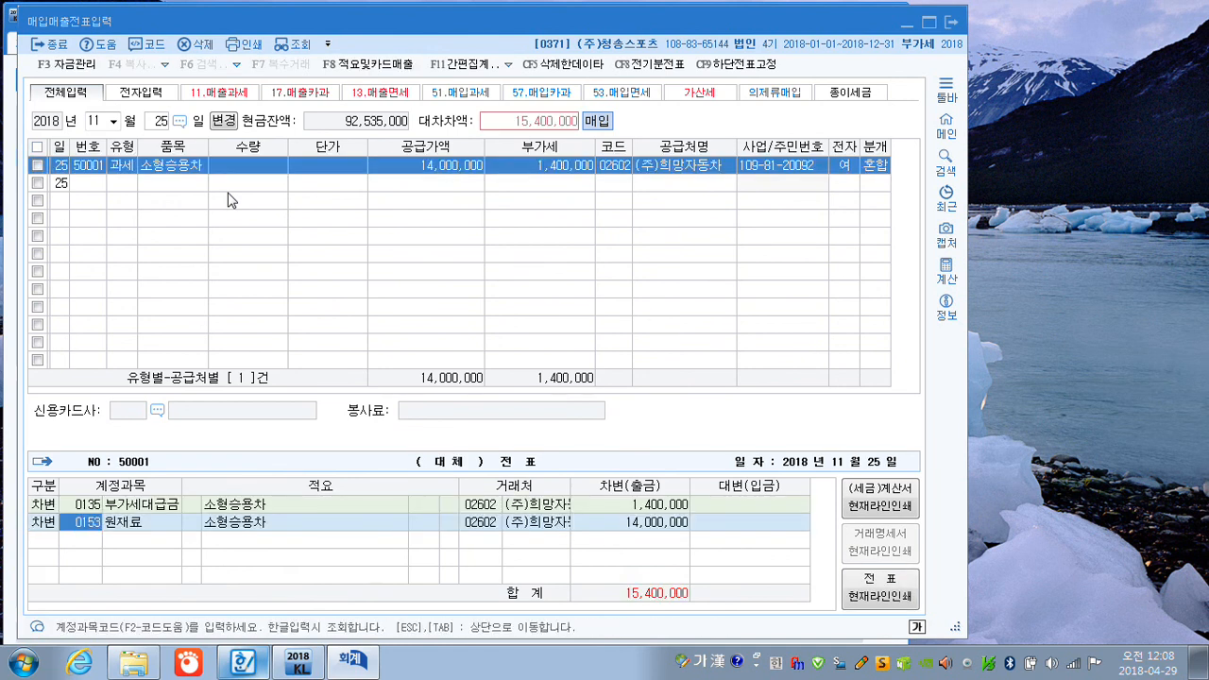
{"action": "type", "text": "0208"}
{"action": "key", "text": "Return"}
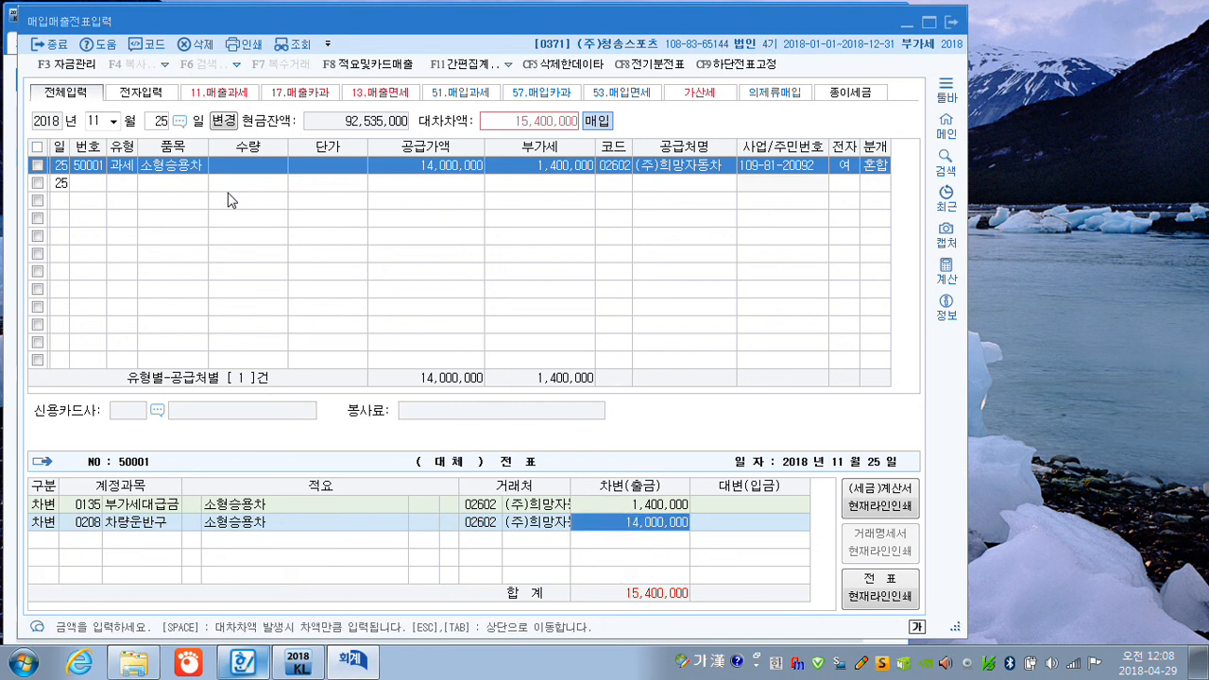
{"action": "key", "text": "Return"}
Add a credit line for 보통예금 (103) of 15,400,000 and complete the car purchase voucher.
{"action": "type", "text": "4"}
{"action": "key", "text": "Return"}
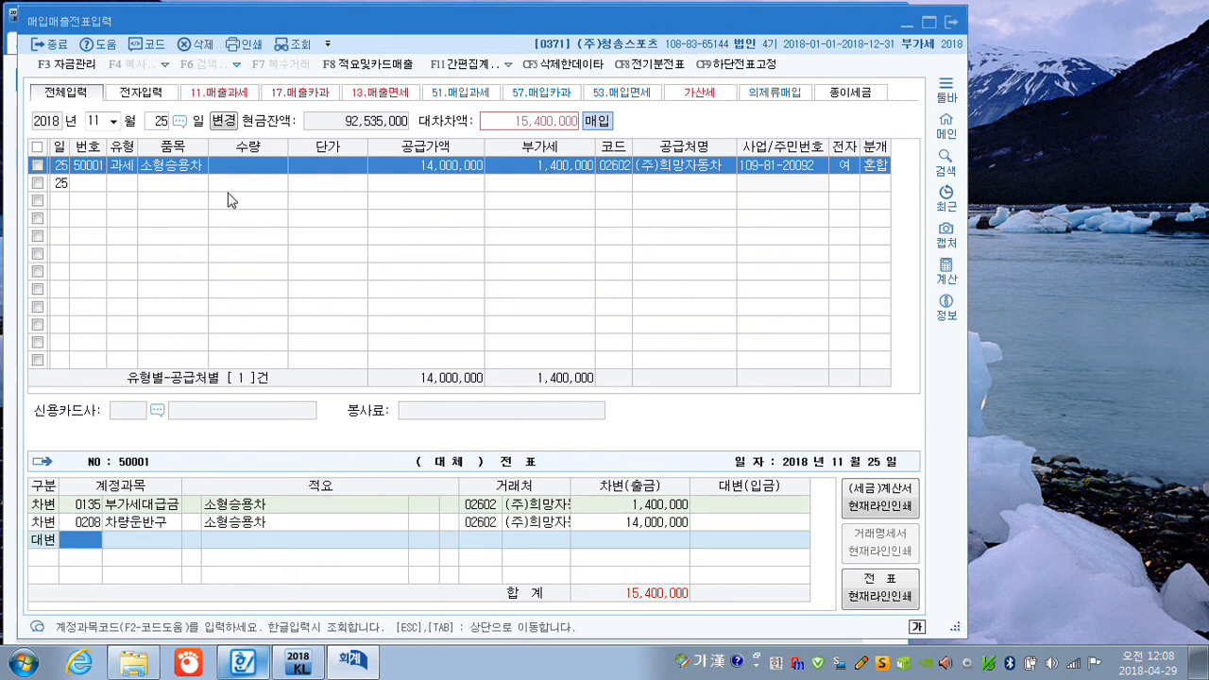
{"action": "type", "text": "0103"}
{"action": "key", "text": "Return"}
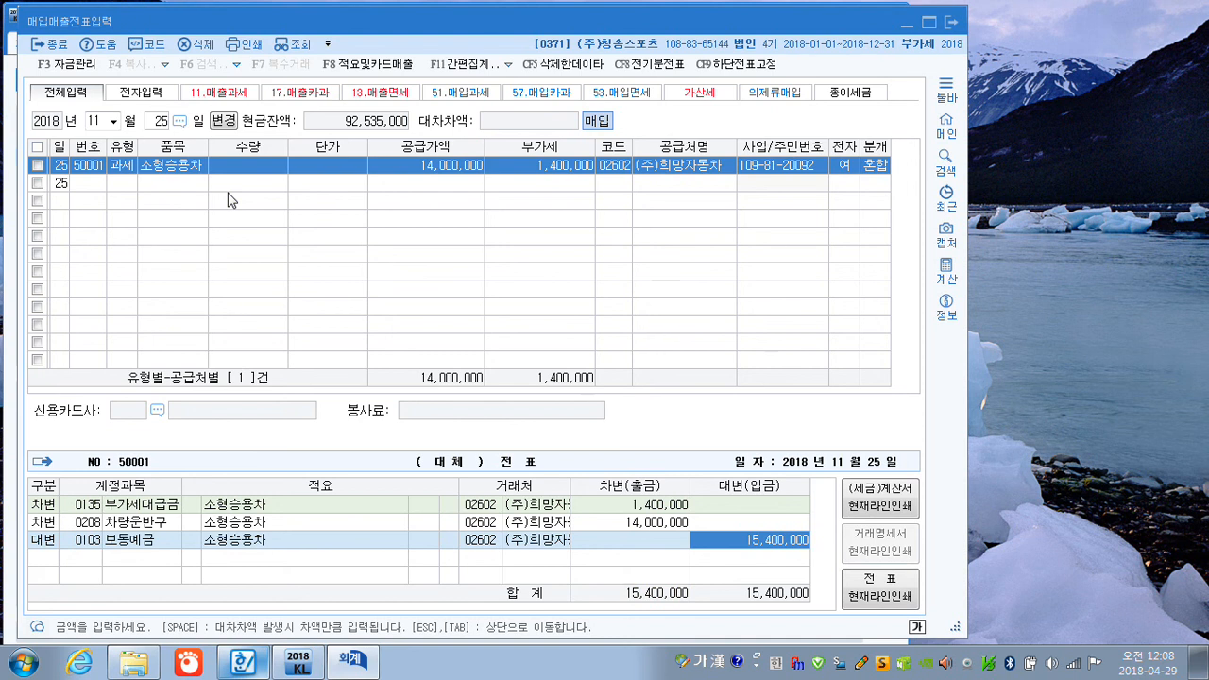
{"action": "key", "text": "Return"}
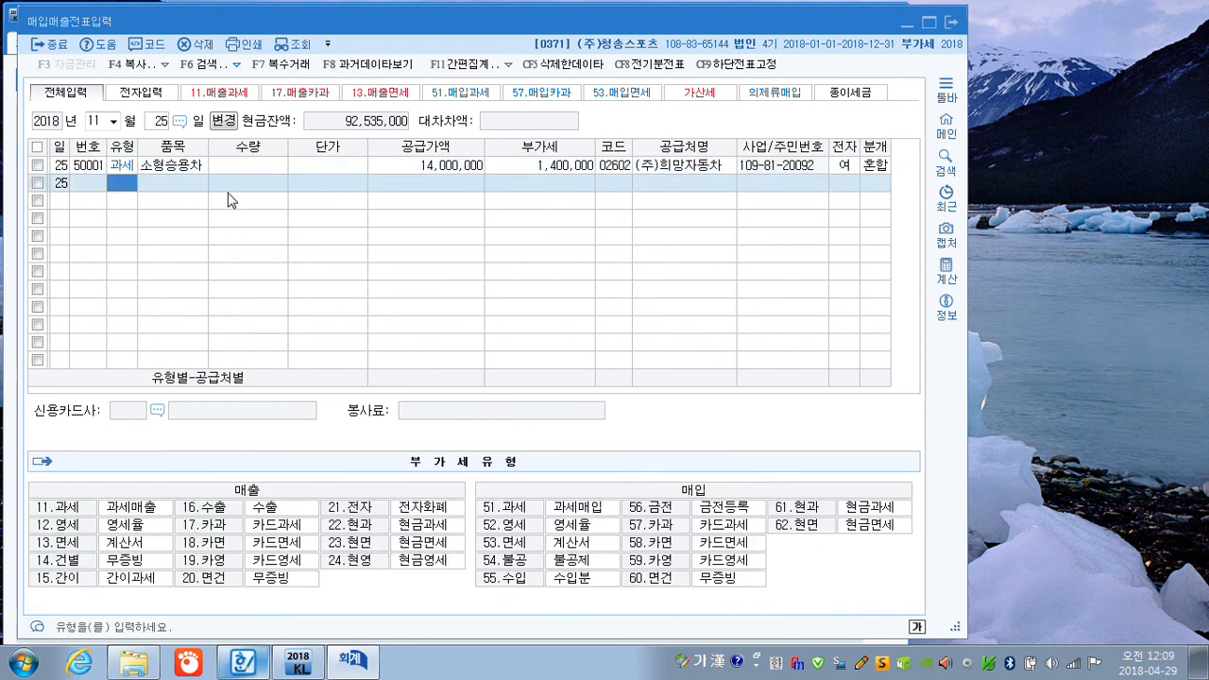
Set the voucher day to November 27 and start a sale without an invoice using 유형 14 (건별).
{"action": "left_click", "coordinate": [160, 122]}
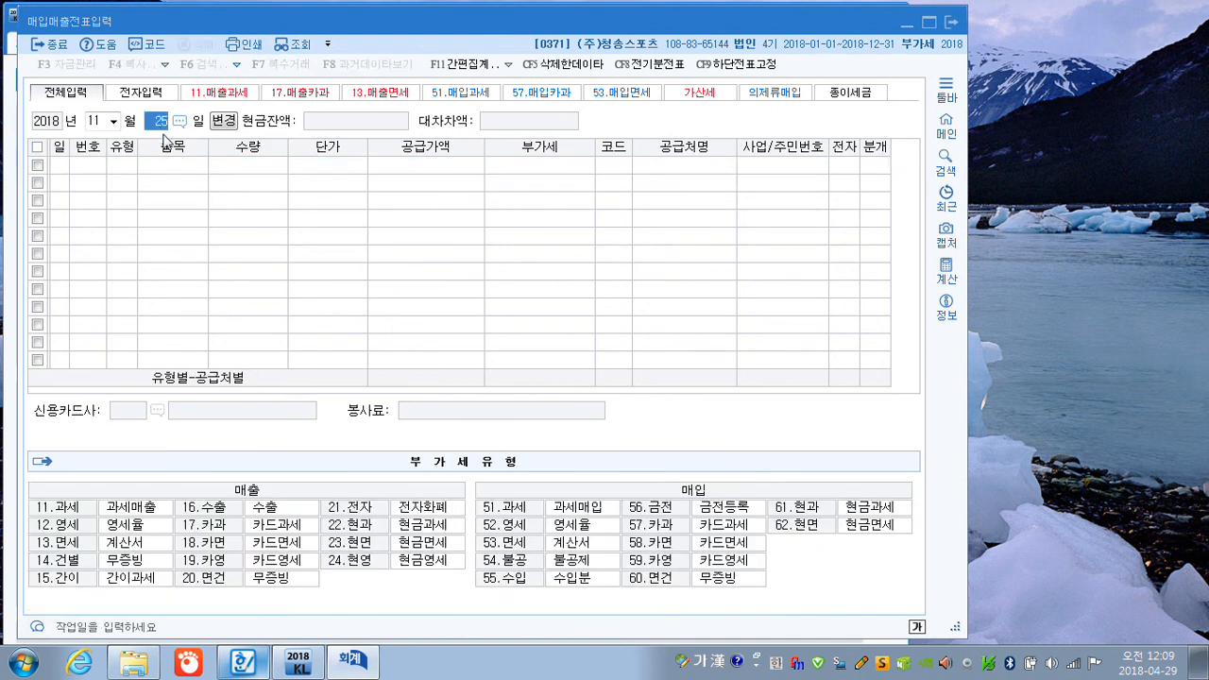
{"action": "type", "text": "27"}
{"action": "key", "text": "Return"}
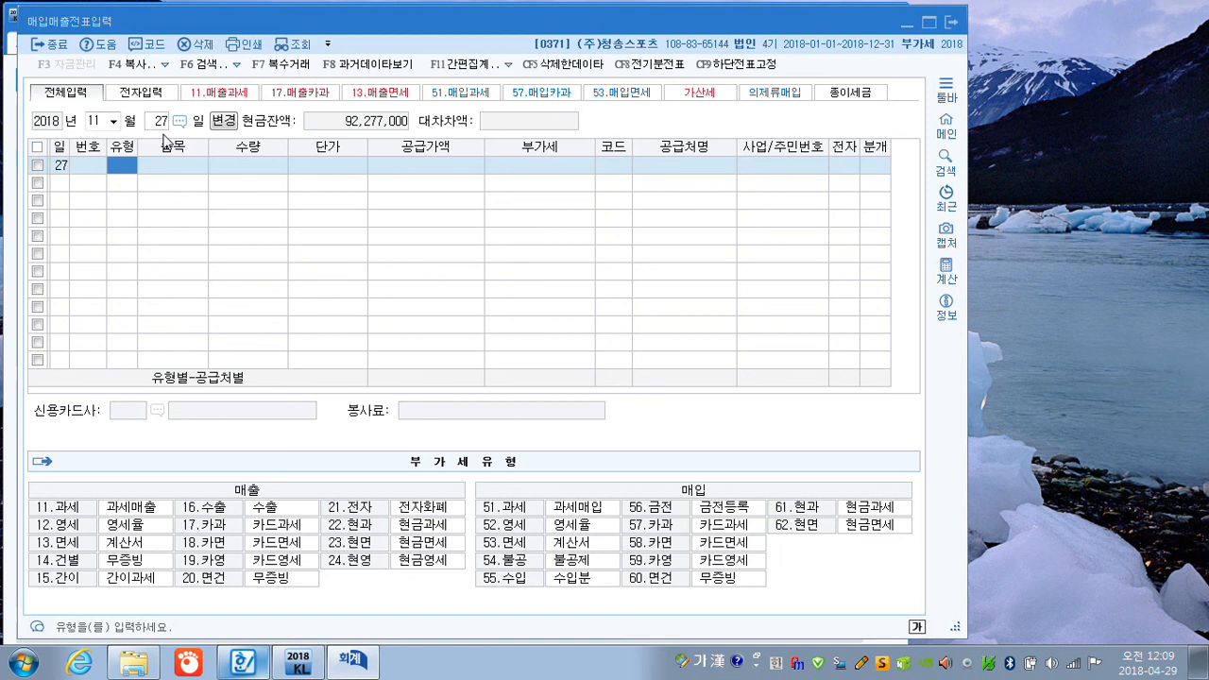
{"action": "type", "text": "14"}
{"action": "key", "text": "Return"}
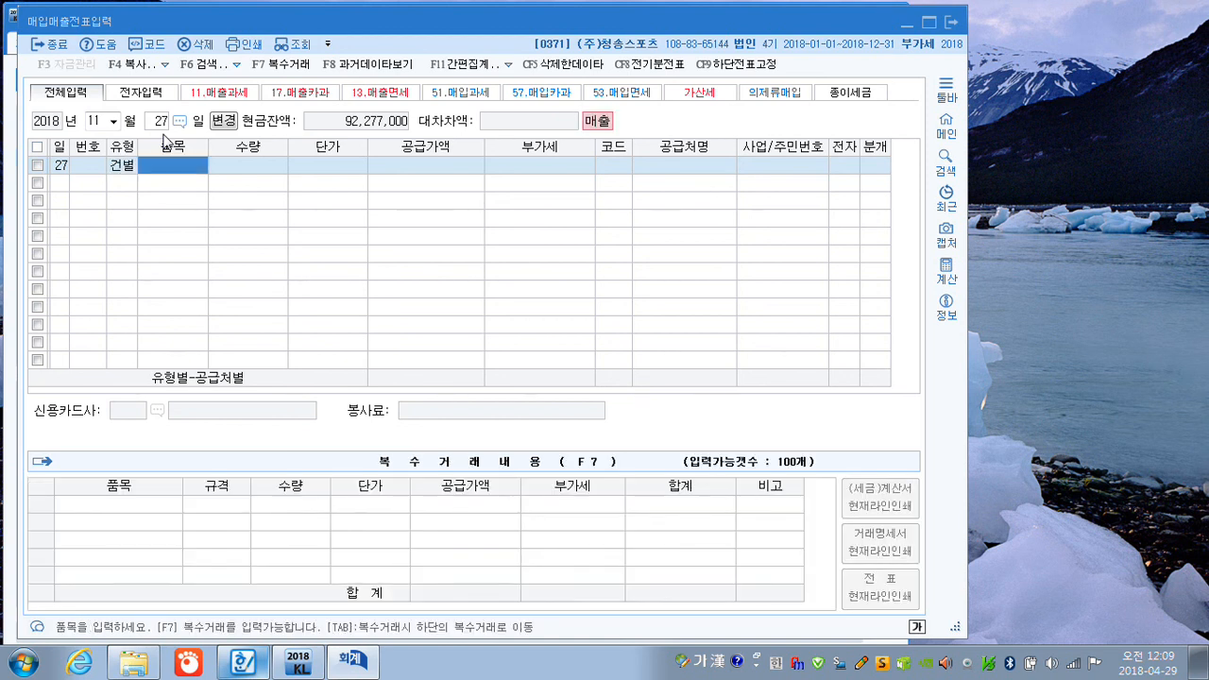
Enter 제품 as the 품목, leaving 수량 and 단가 blank, with a 공급가액 of 300,000 and 부가세 of 30,000.
{"action": "type", "text": "제품"}
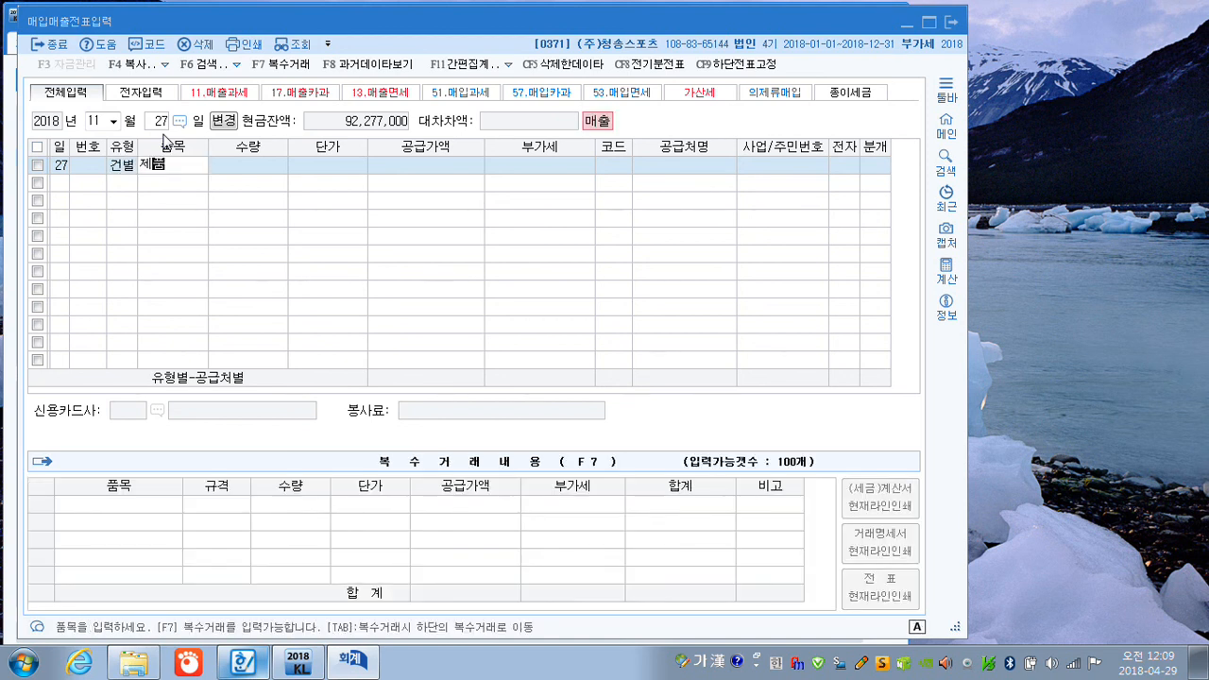
{"action": "key", "text": "Return"}
{"action": "key", "text": "Return"}
{"action": "key", "text": "Return"}
{"action": "type", "text": "300000"}
{"action": "key", "text": "Return"}
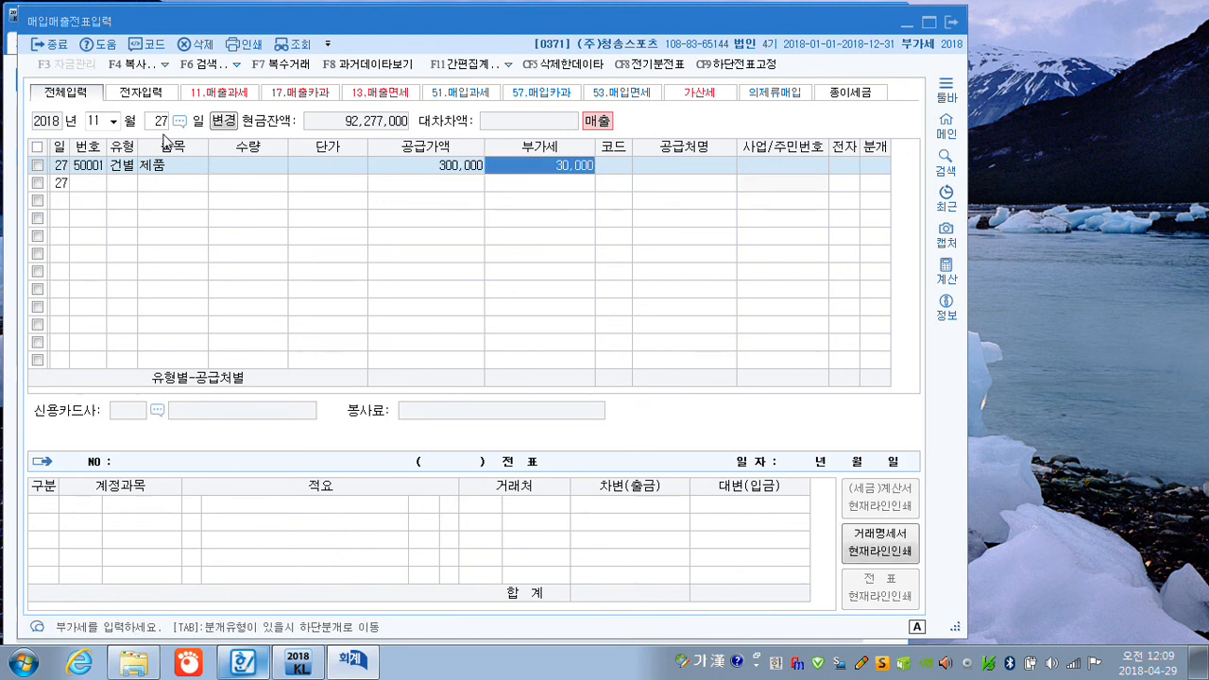
{"action": "key", "text": "Return"}
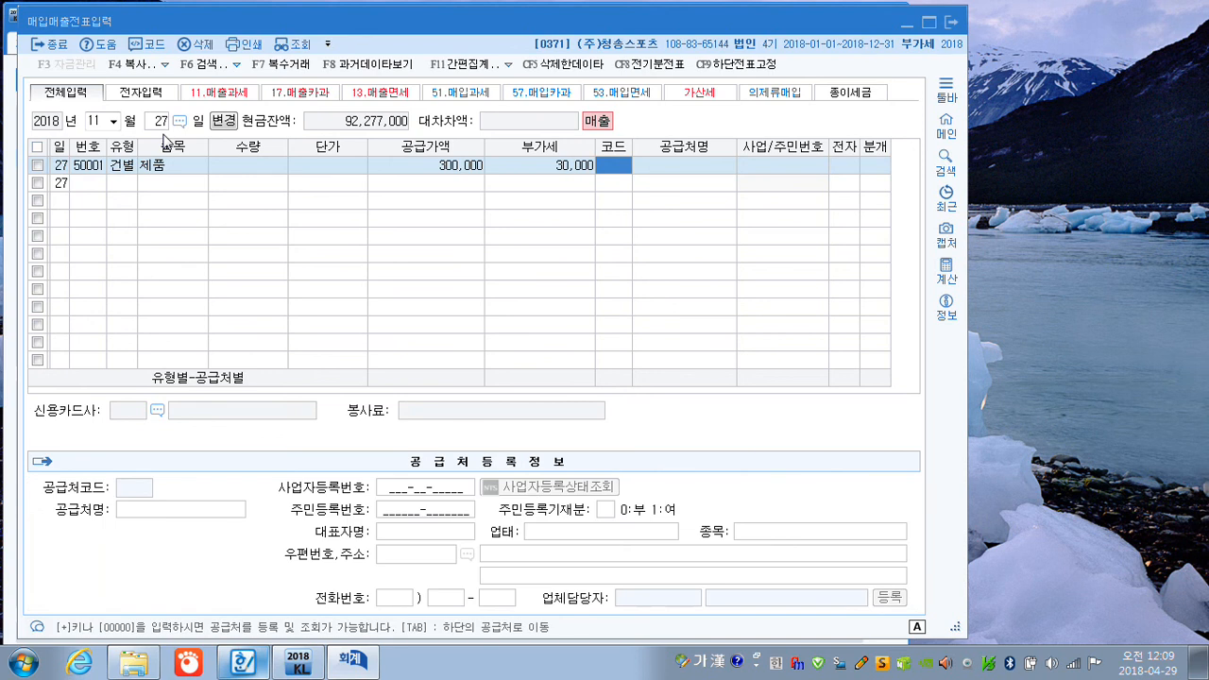
Leave the customer code blank and enter the individual customer's name as the 공급처명 of the product sale.
{"action": "key", "text": "Return"}
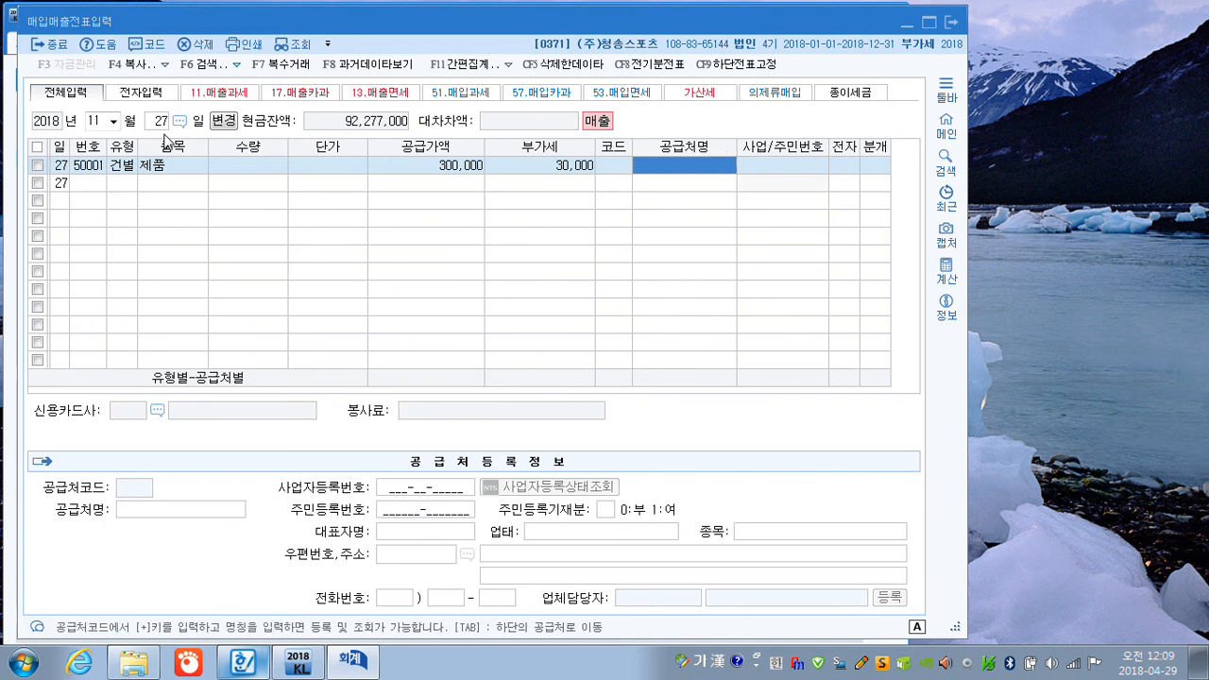
{"action": "type", "text": "정하"}
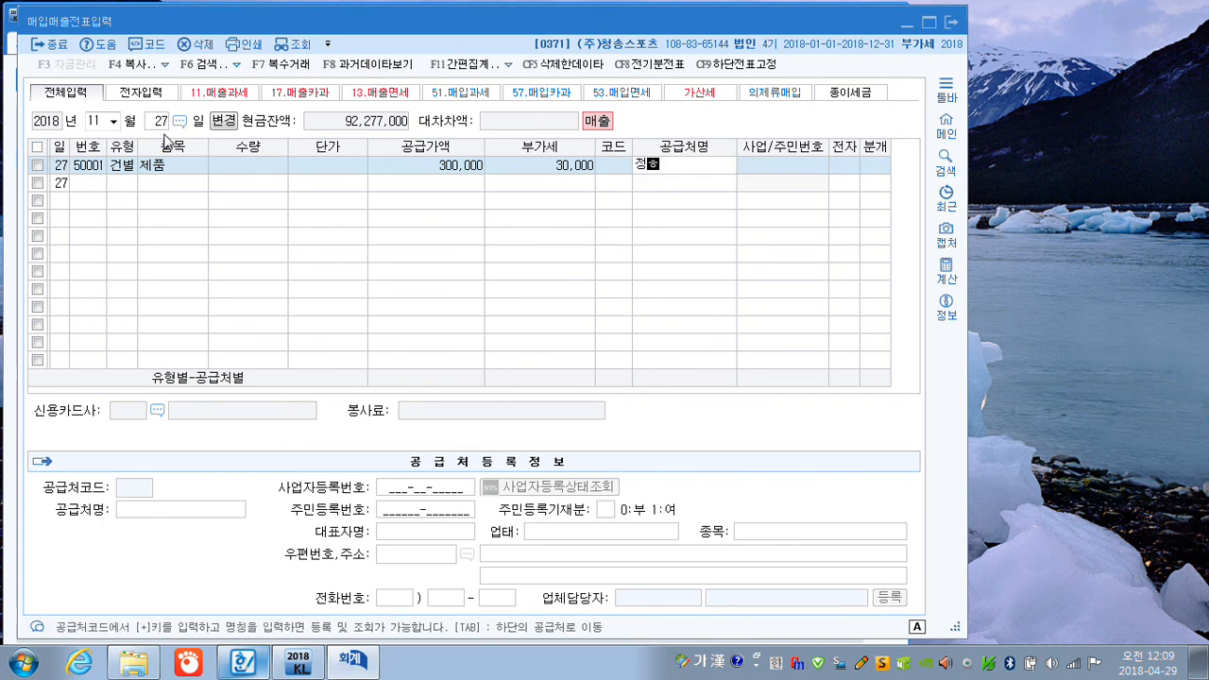
{"action": "type", "text": "나"}
{"action": "key", "text": "Return"}
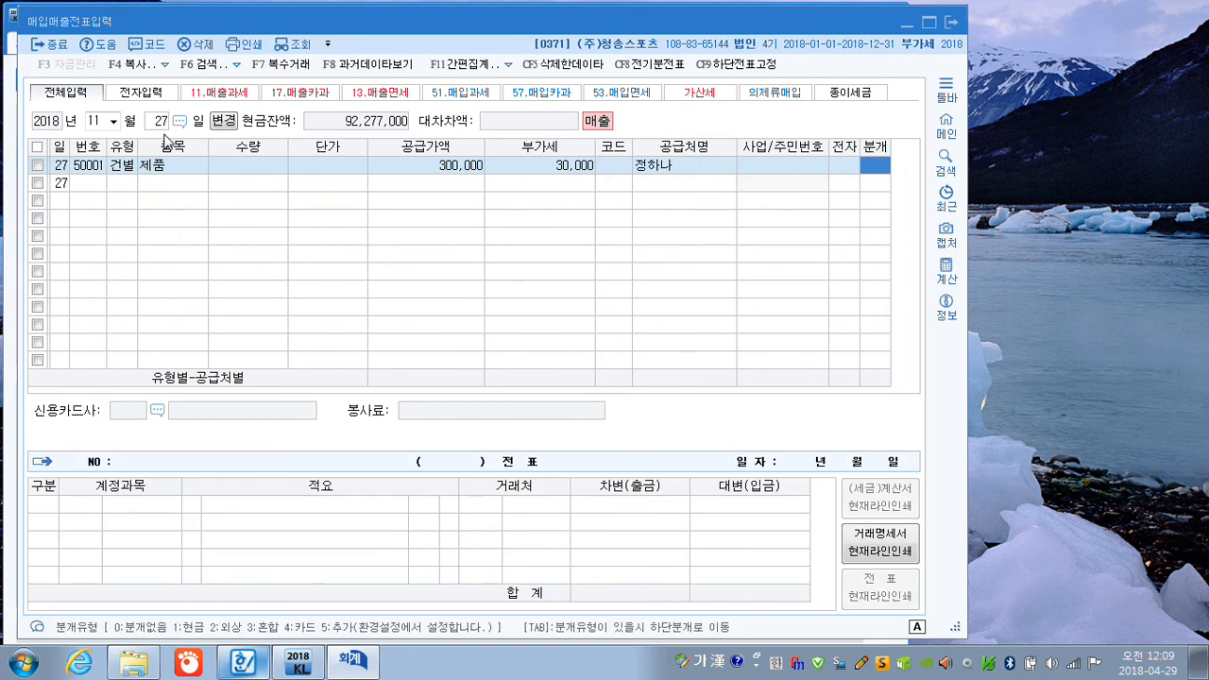
Set the 분개 type of the product sale to 1 (현금) and close 매입매출전표입력.
{"action": "type", "text": "1"}
{"action": "key", "text": "Return"}
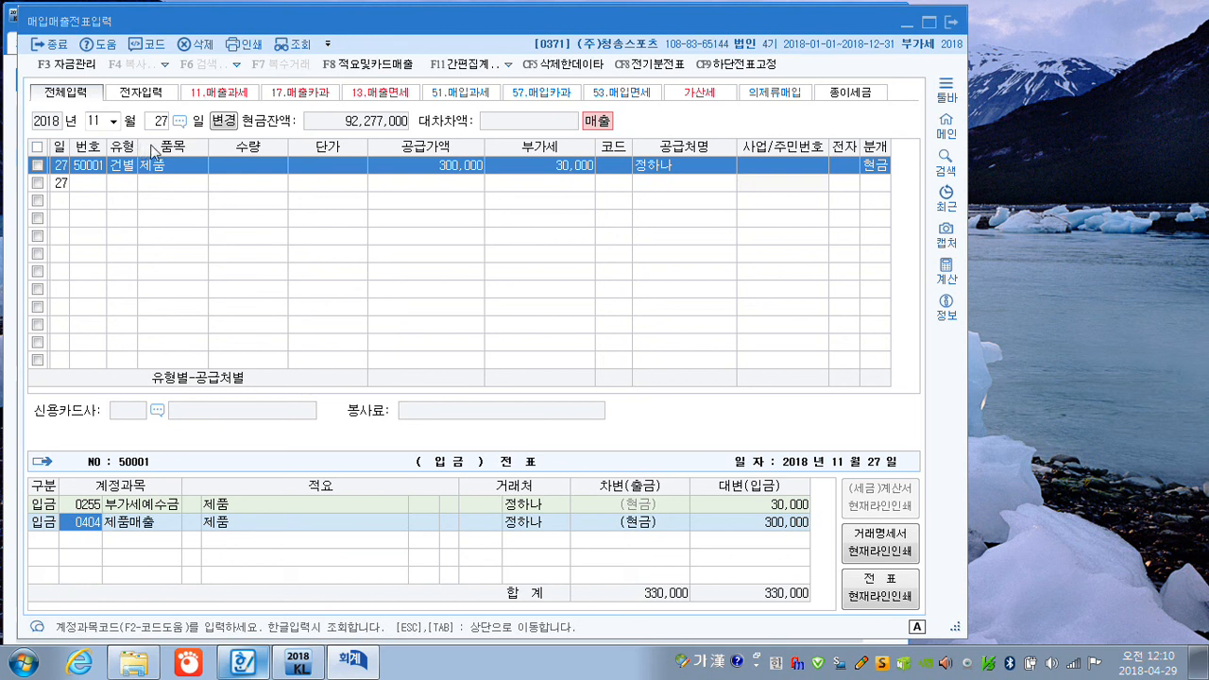
{"action": "left_click", "coordinate": [949, 23]}
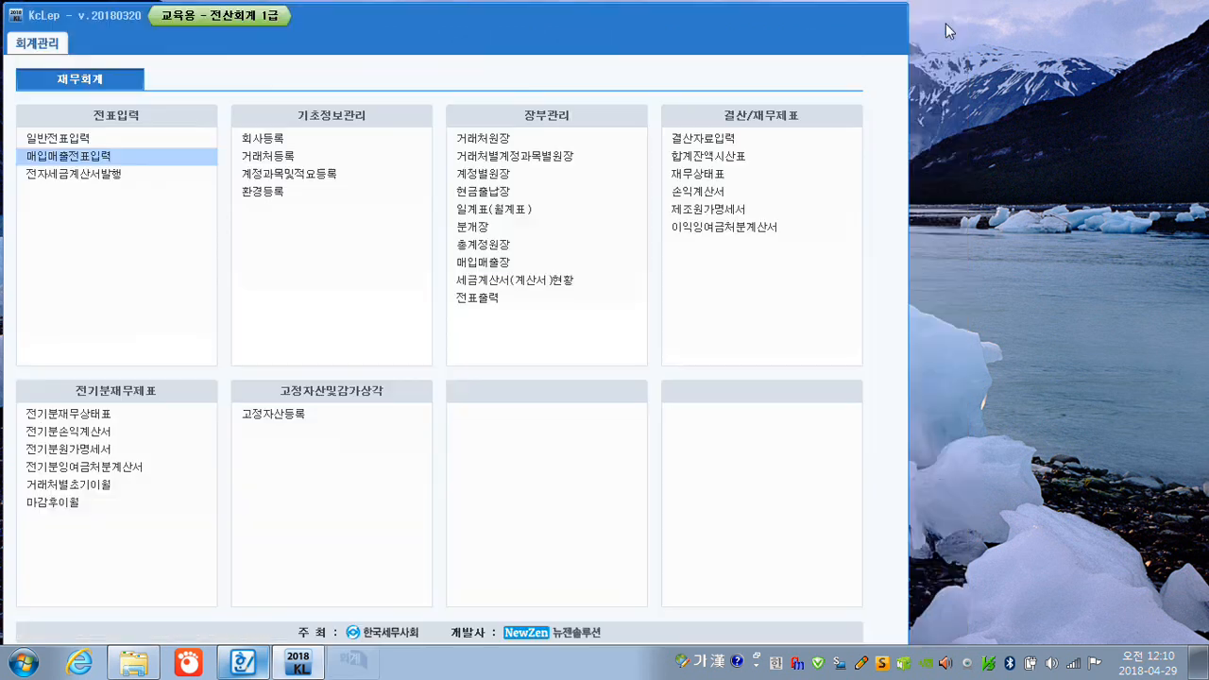
Open 일반전표입력 for August 10 and change the voucher's debit account from 퇴직급여 to 퇴직연금운용자산 (0186).
{"action": "left_click", "coordinate": [75, 140]}
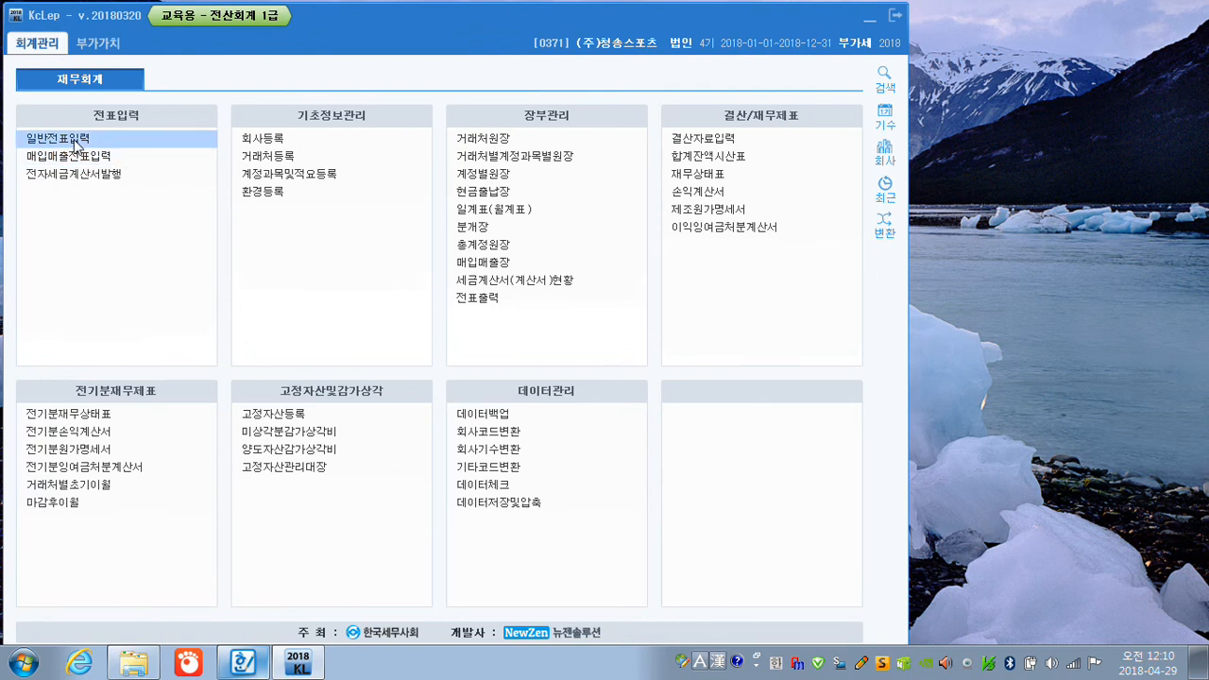
{"action": "type", "text": "0810"}
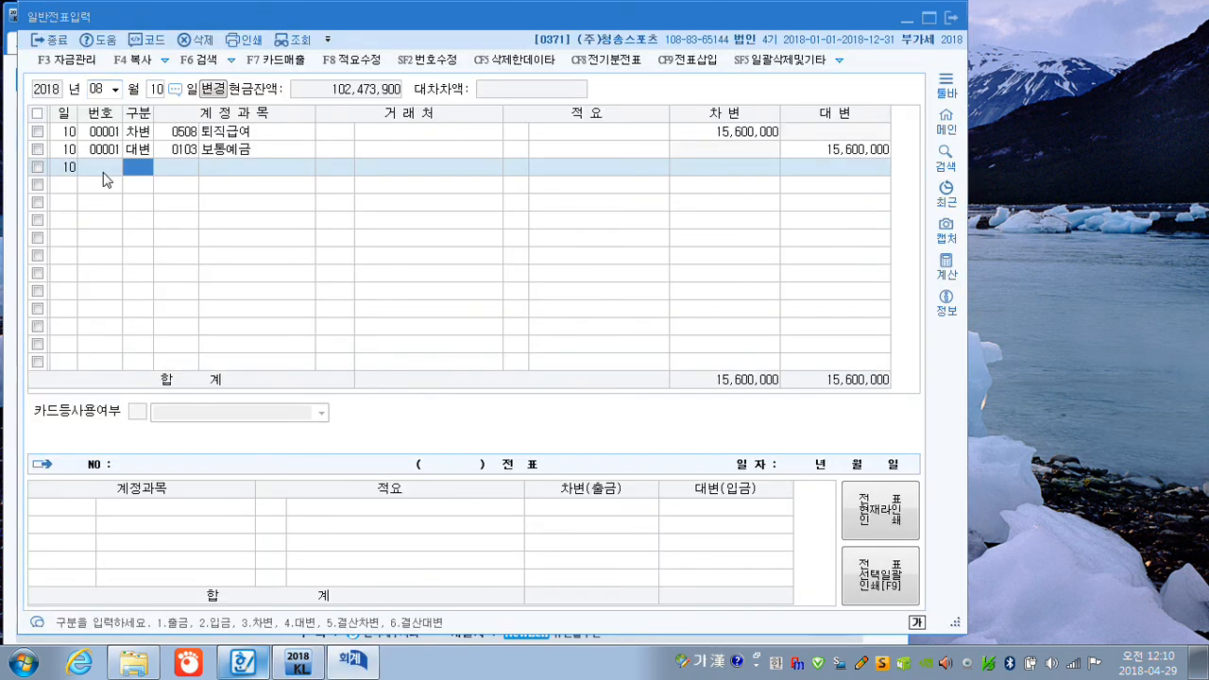
{"action": "left_click", "coordinate": [178, 137]}
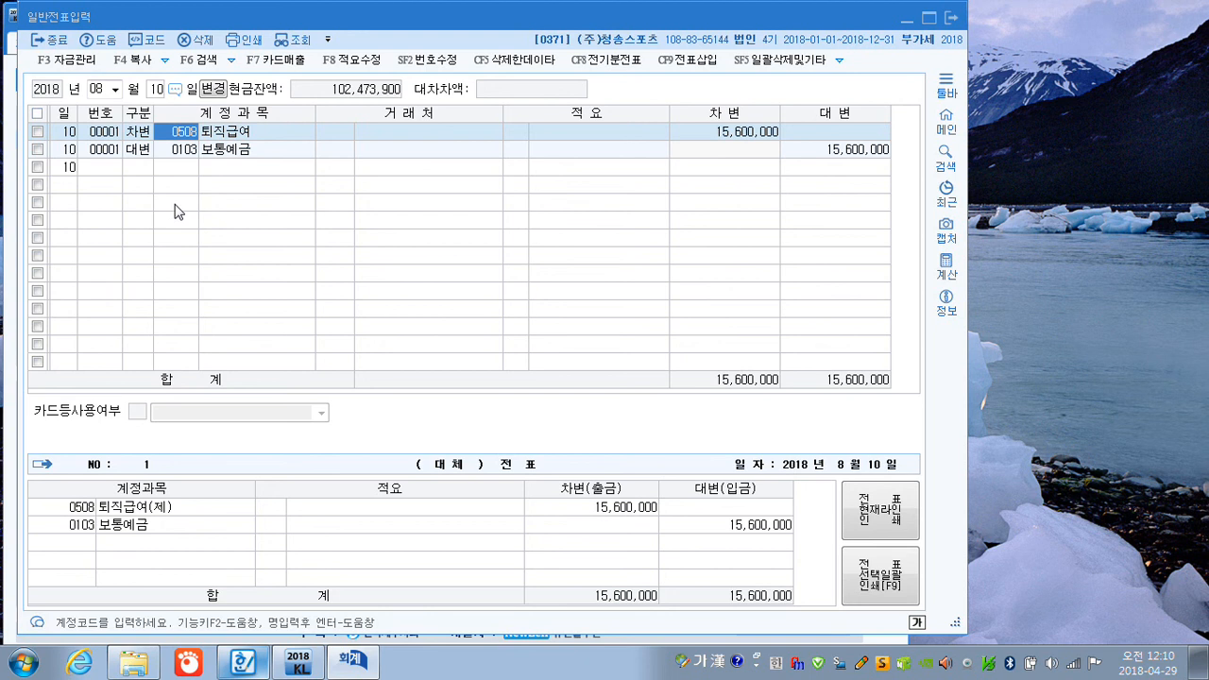
{"action": "type", "text": "툊"}
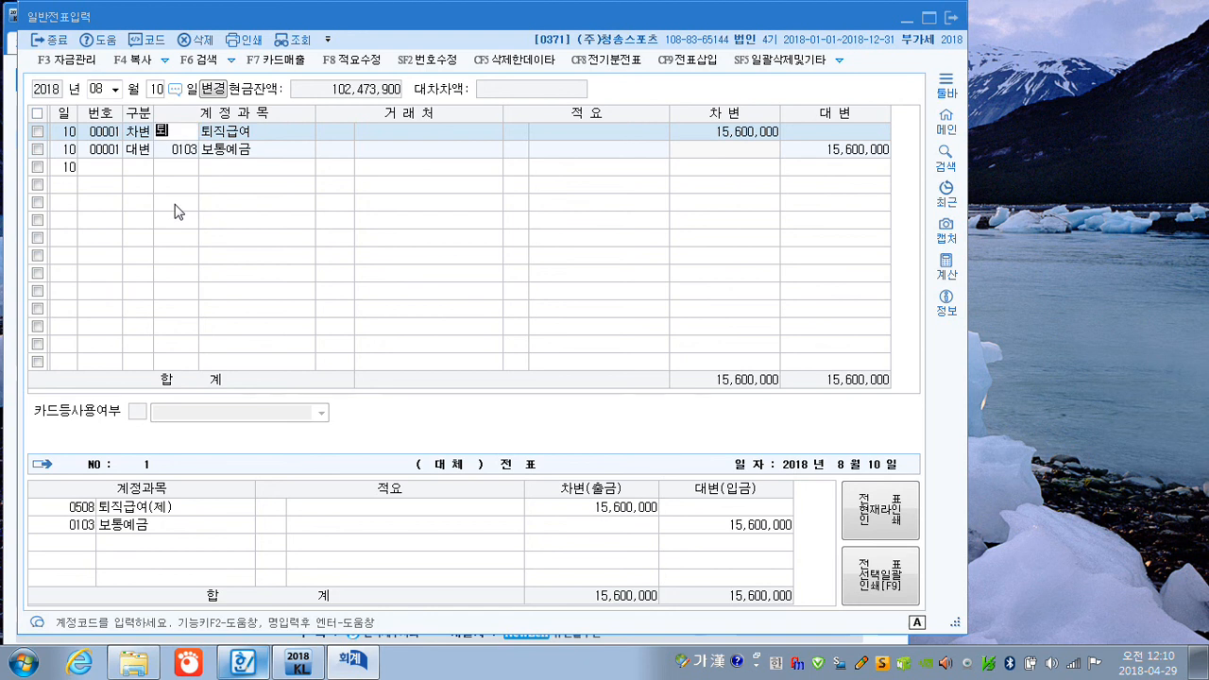
{"action": "type", "text": "직연"}
{"action": "key", "text": "Return"}
{"action": "key", "text": "Return"}
{"action": "key", "text": "Return"}
{"action": "key", "text": "Return"}
{"action": "key", "text": "Return"}
{"action": "key", "text": "Return"}
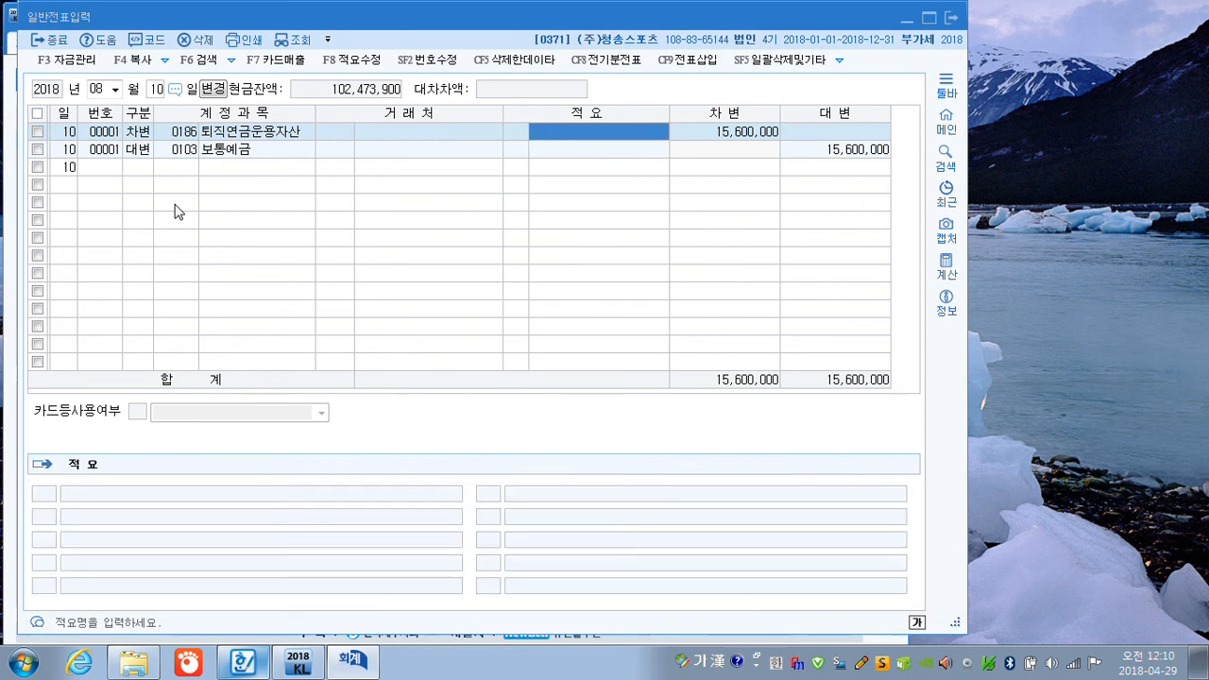
{"action": "key", "text": "Return"}
{"action": "key", "text": "Return"}
{"action": "key", "text": "Return"}
{"action": "key", "text": "Return"}
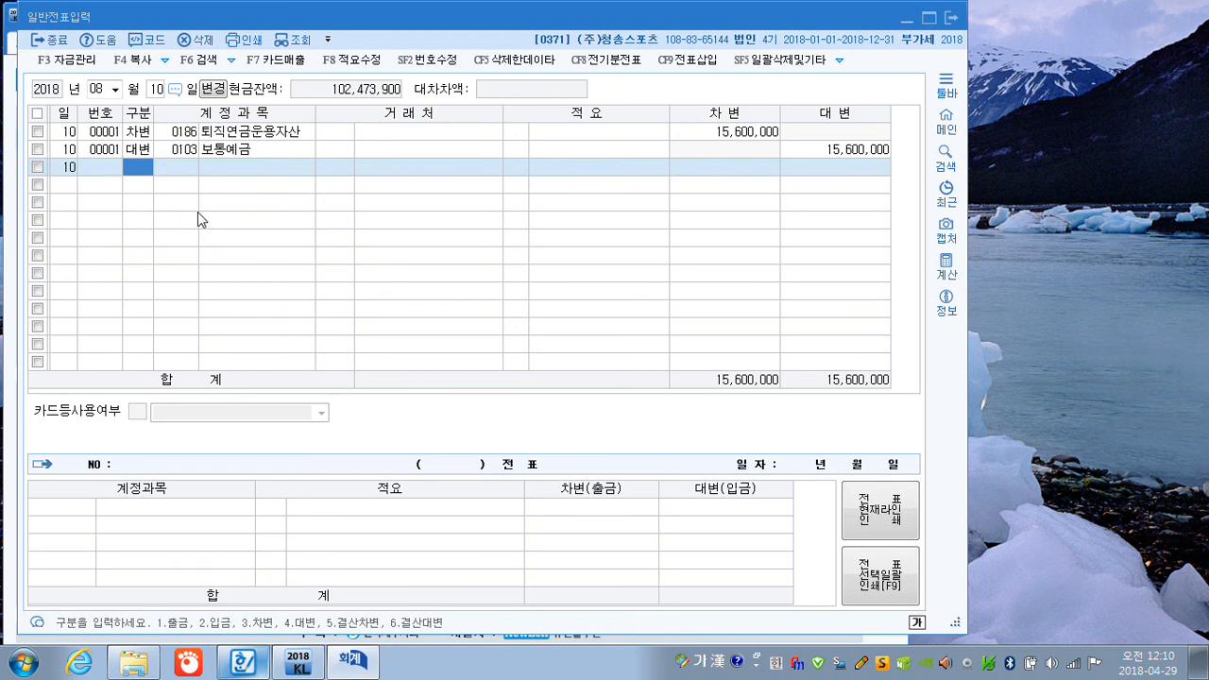
Delete the October 10 general voucher for 운반비 and close 일반전표입력.
{"action": "left_click", "coordinate": [94, 91]}
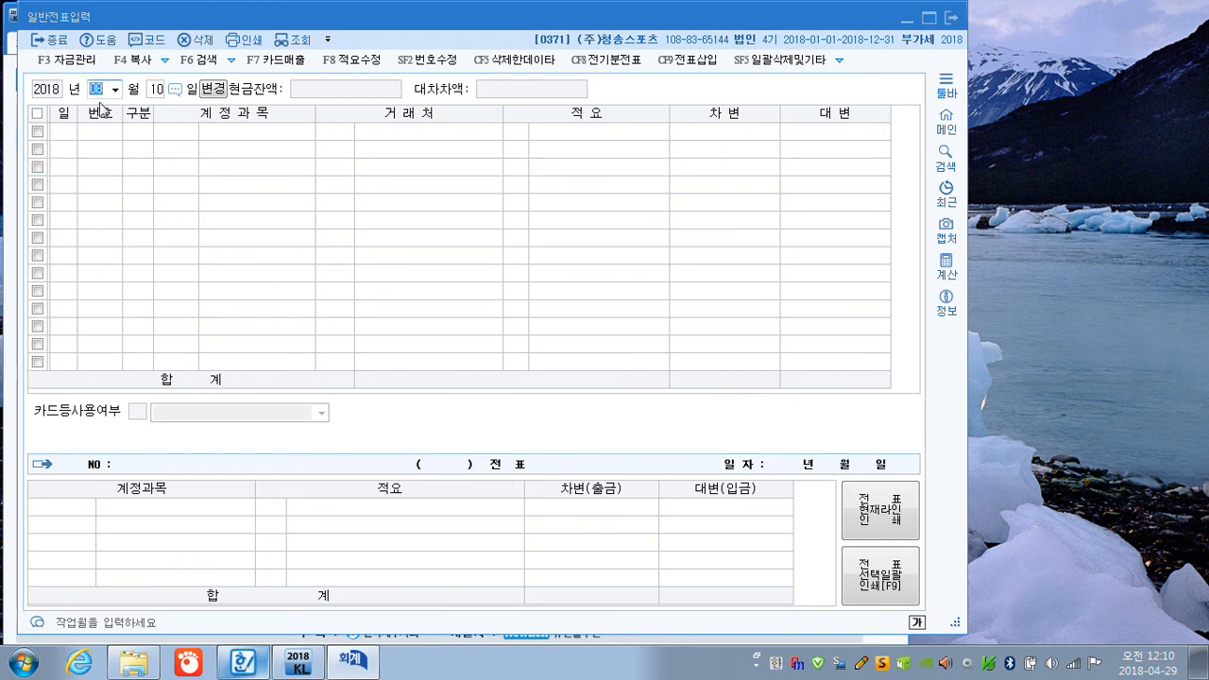
{"action": "type", "text": "10"}
{"action": "key", "text": "Return"}
{"action": "key", "text": "Return"}
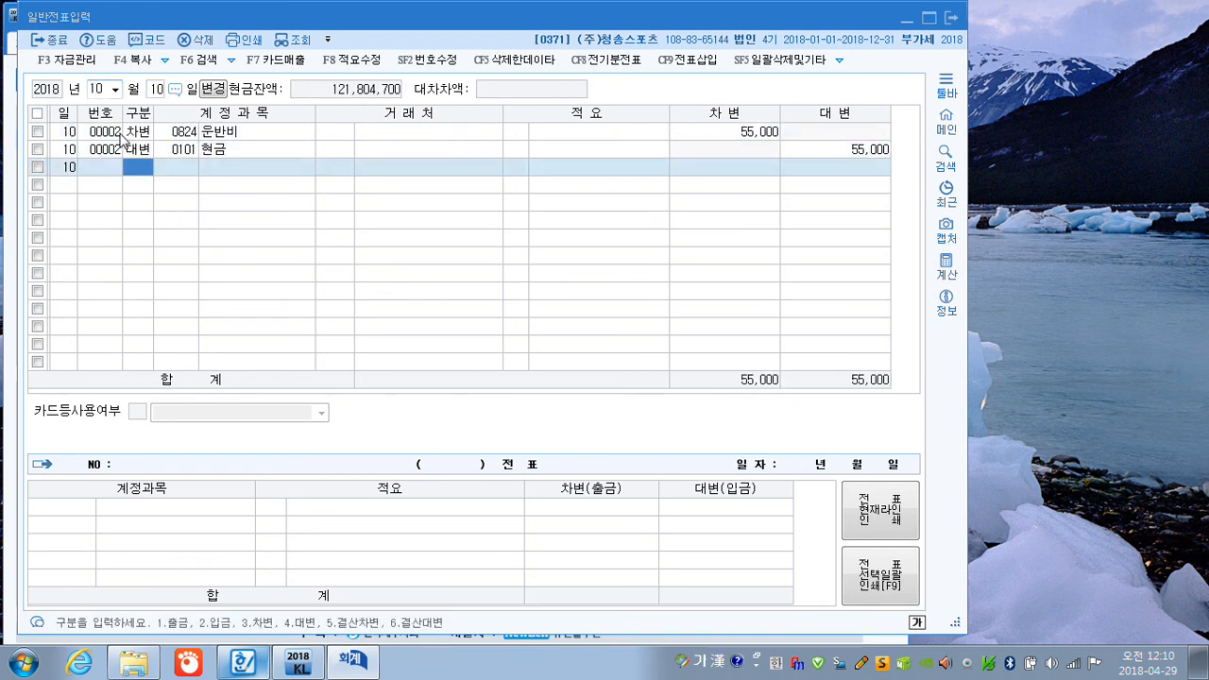
{"action": "left_click", "coordinate": [38, 131]}
{"action": "key", "text": "F5"}
{"action": "key", "text": "Return"}
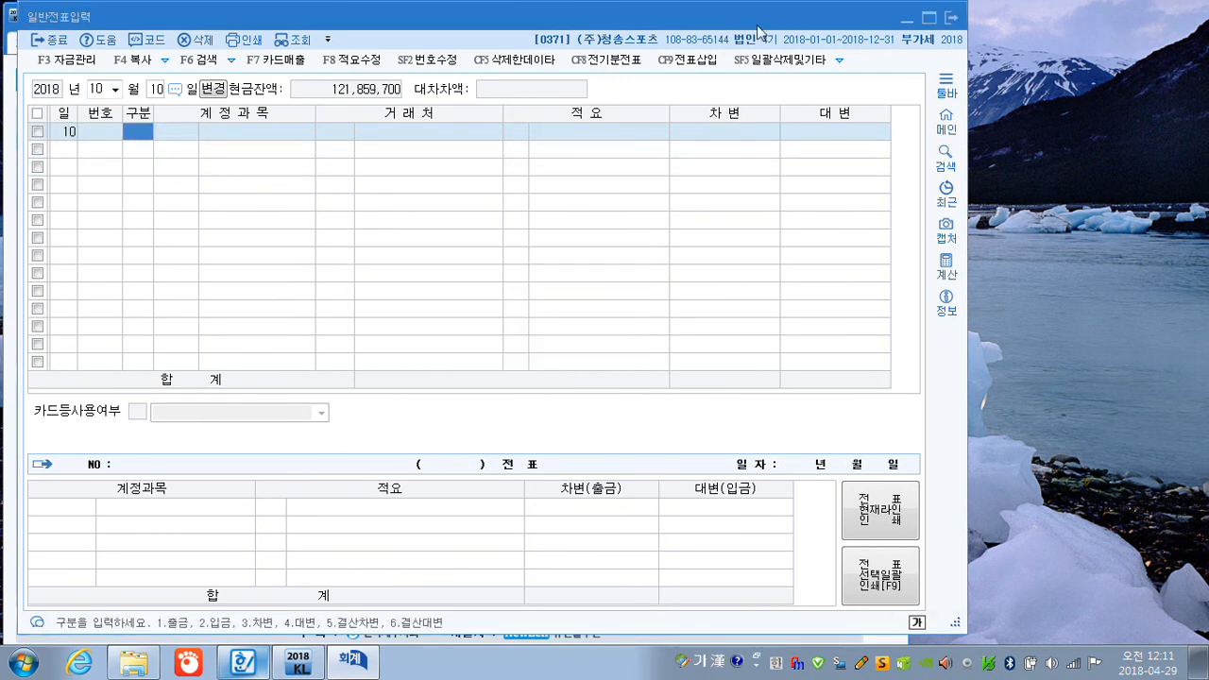
{"action": "left_click", "coordinate": [951, 21]}
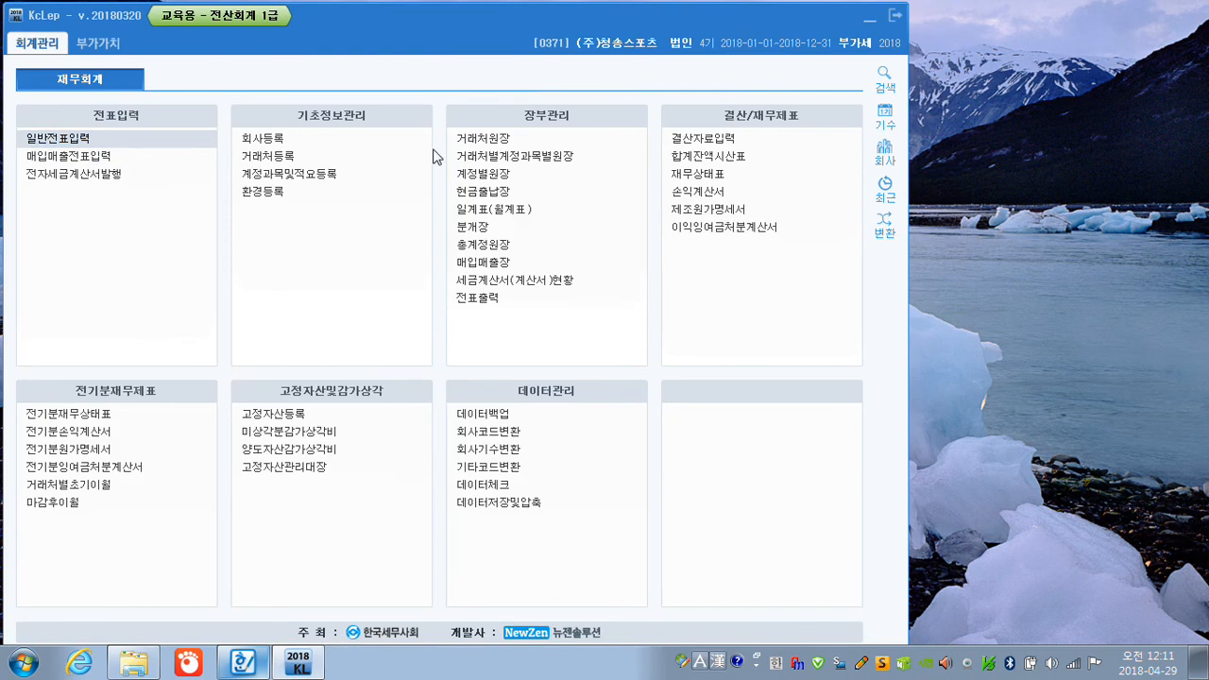
Open 매입매출전표입력 for October 10 and start a purchase with 유형 51 (과세).
{"action": "left_click", "coordinate": [74, 160]}
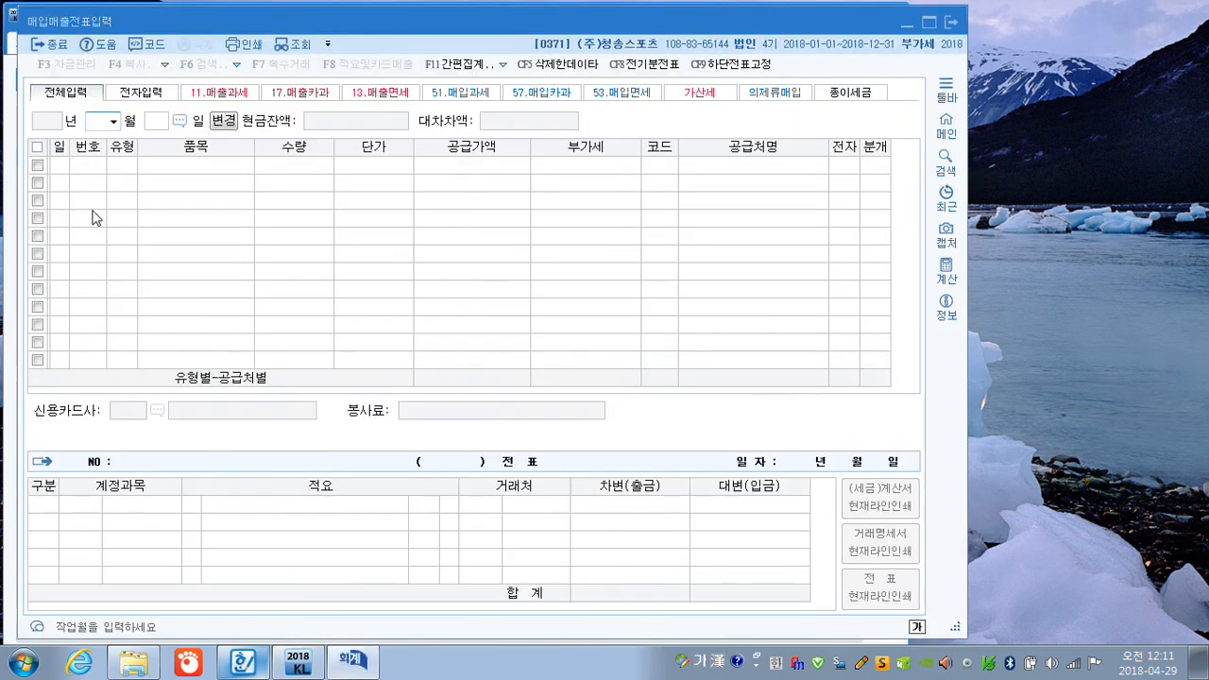
{"action": "type", "text": "10"}
{"action": "key", "text": "Return"}
{"action": "type", "text": "10"}
{"action": "key", "text": "Return"}
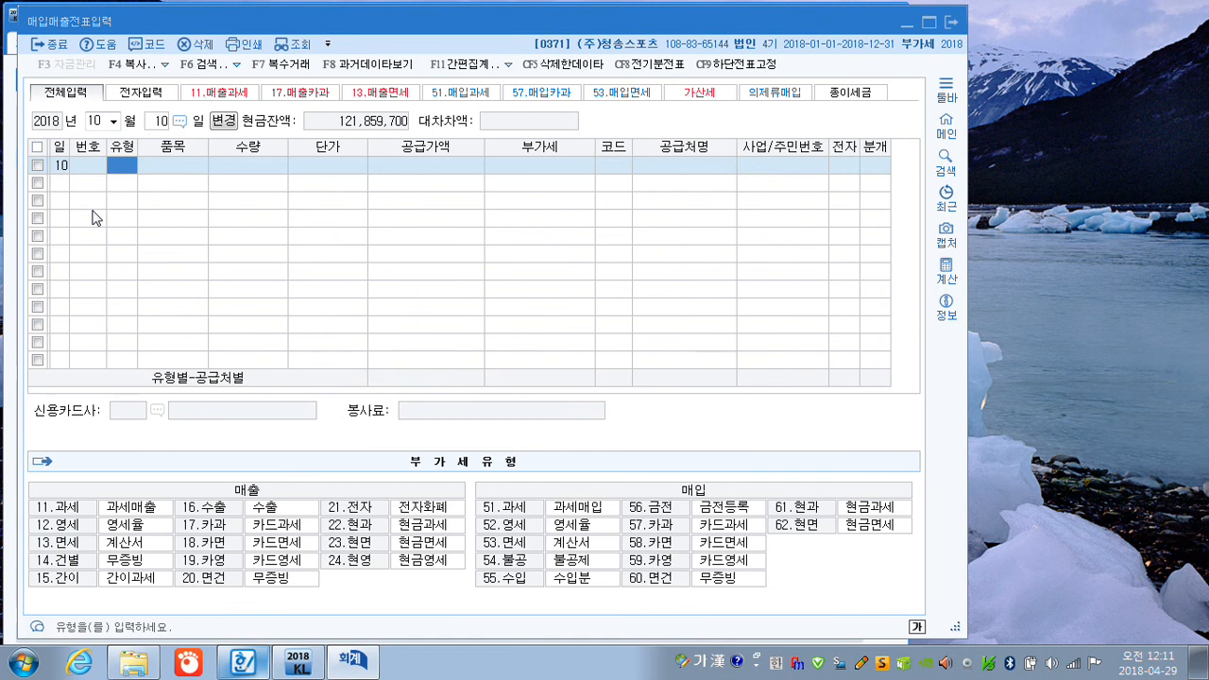
{"action": "type", "text": "51"}
{"action": "key", "text": "Return"}
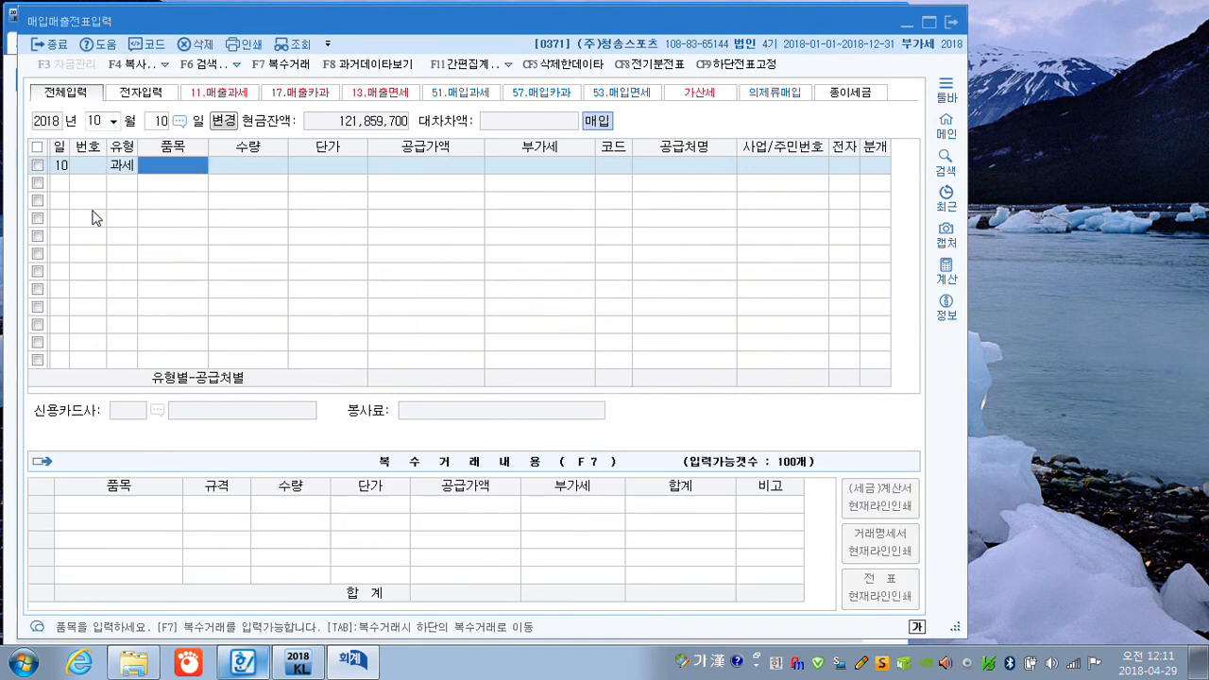
Enter 인수운임 as the 품목, leaving 수량 and 단가 blank, with a 공급가액 of 50,000 and 부가세 of 5,000.
{"action": "key", "text": "Hangul"}
{"action": "type", "text": "인수"}
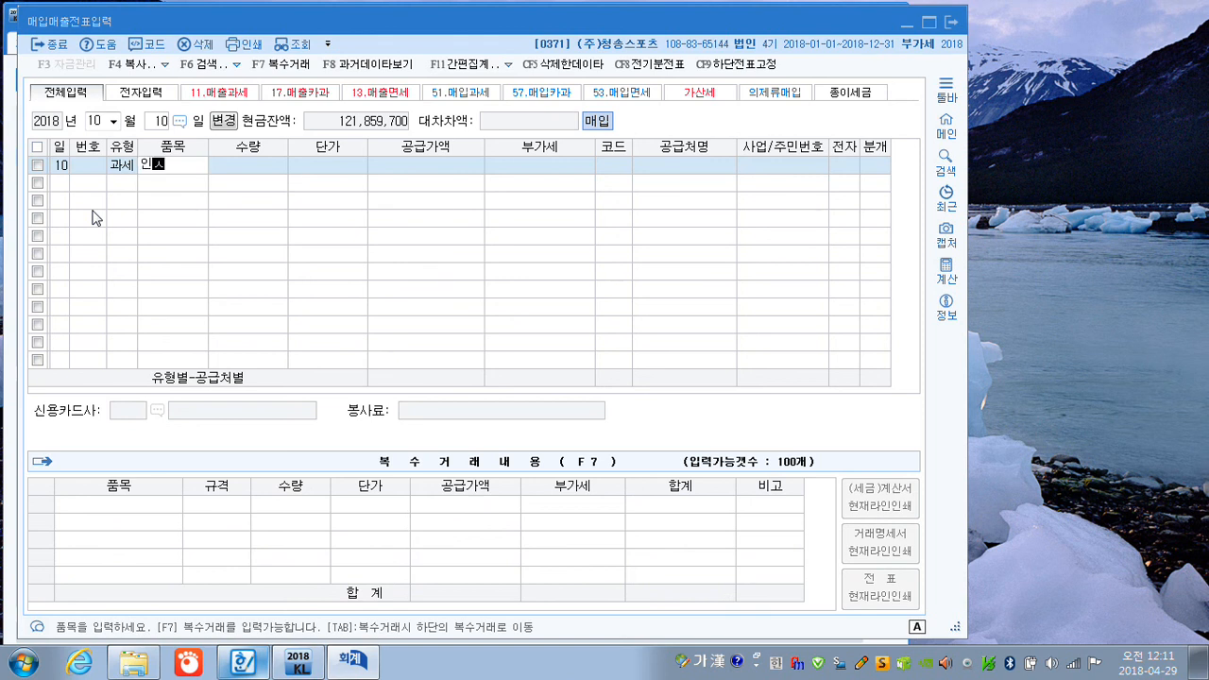
{"action": "type", "text": "운이ㅁ"}
{"action": "key", "text": "Return"}
{"action": "key", "text": "Return"}
{"action": "key", "text": "Return"}
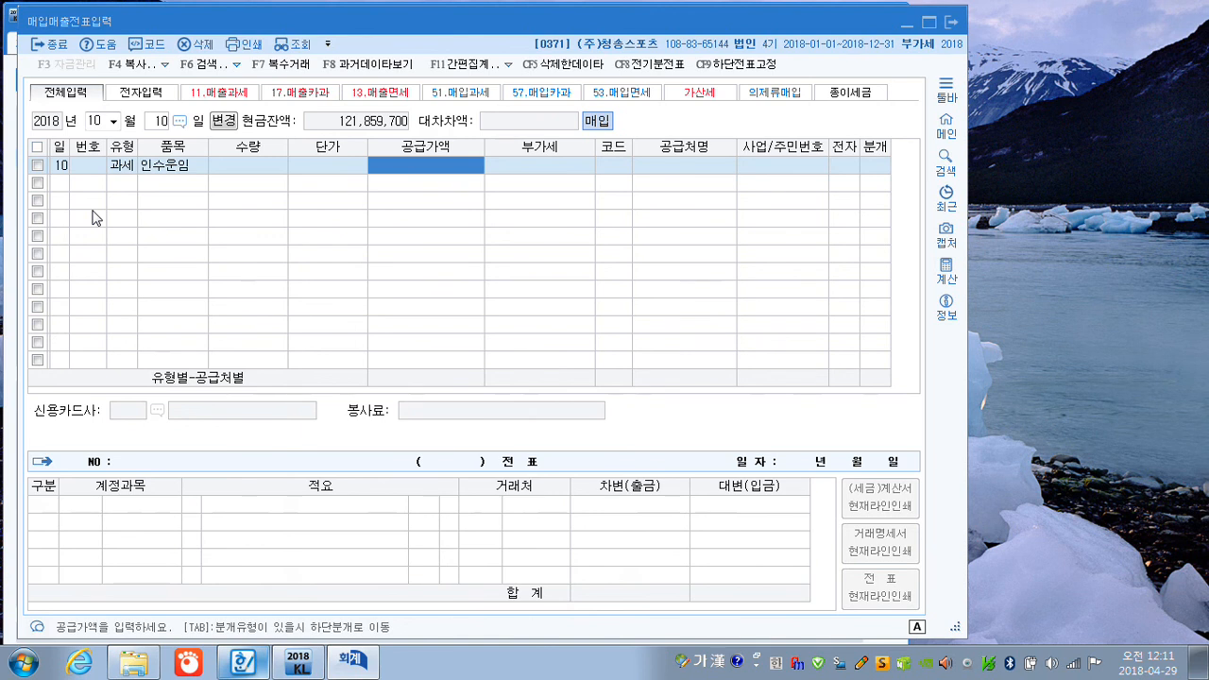
{"action": "type", "text": "500000"}
{"action": "key", "text": "Return"}
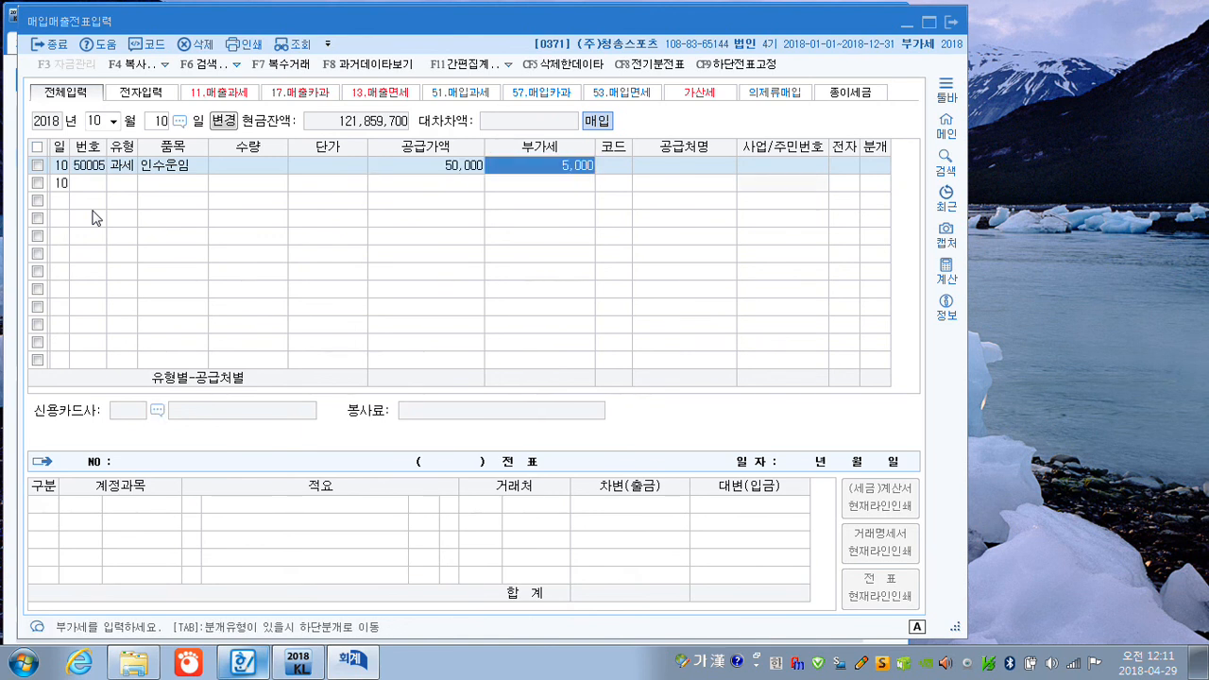
{"action": "key", "text": "Return"}
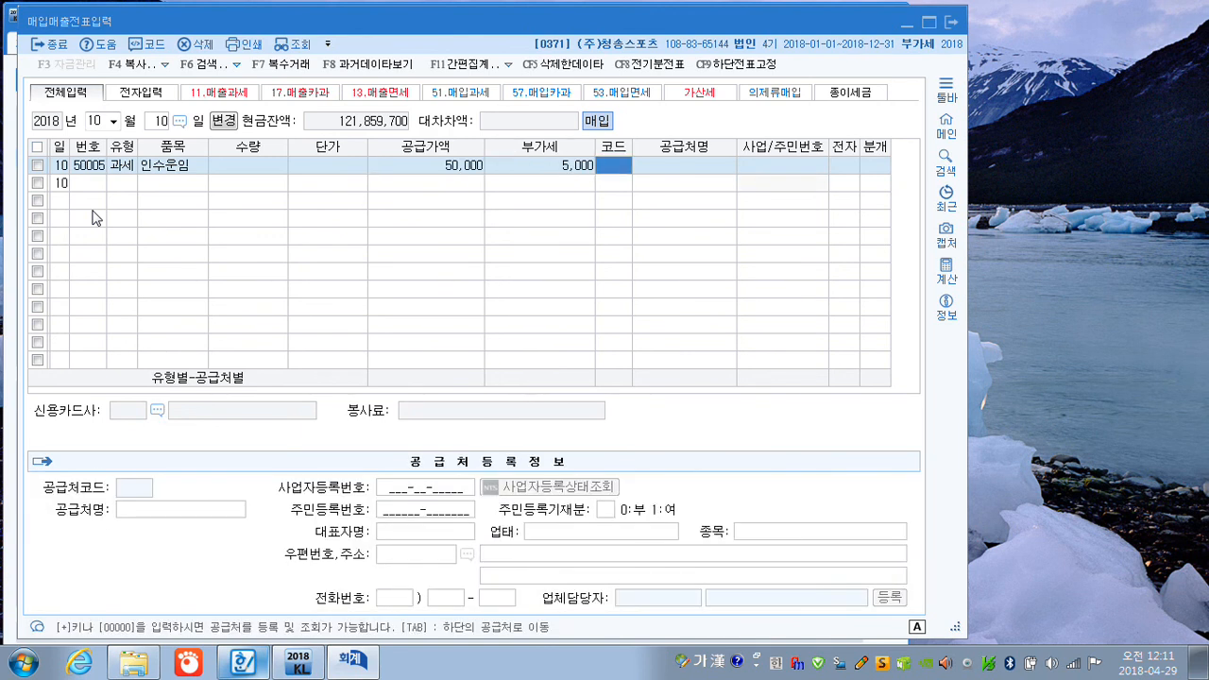
Look up 대박 and assign 대박용달 (01005) as the supplier of the freight purchase, leaving 전자 blank.
{"action": "type", "text": "대ㅂ"}
{"action": "key", "text": "Return"}
{"action": "key", "text": "Return"}
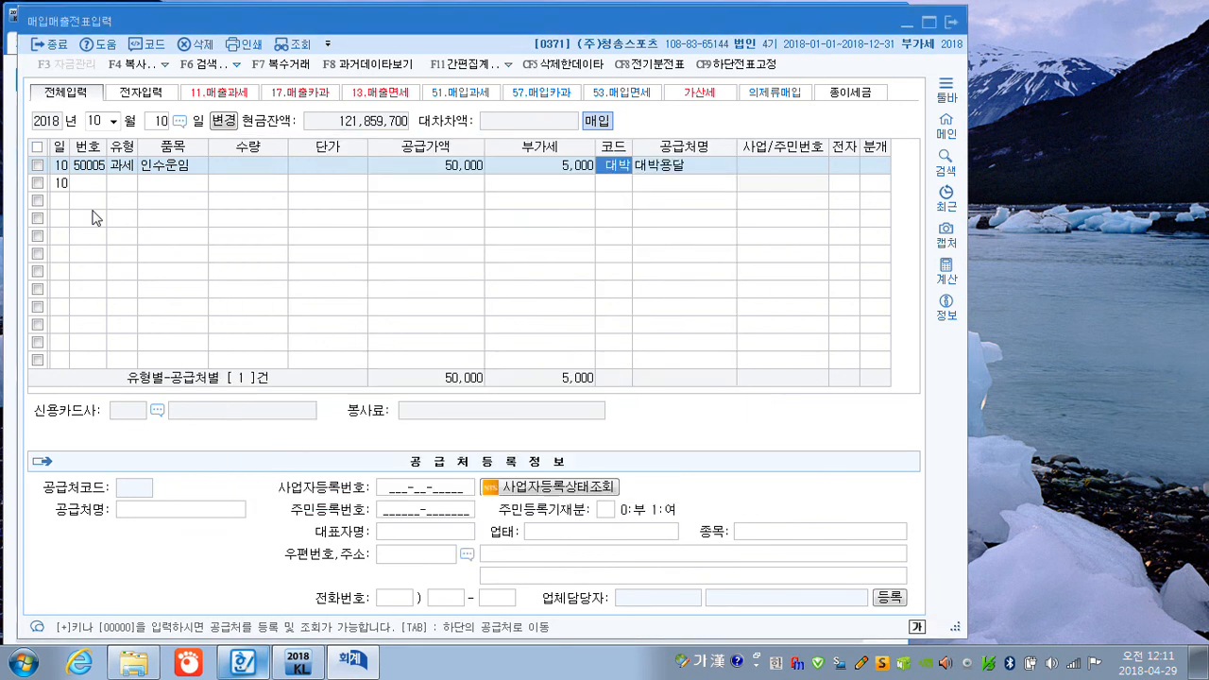
{"action": "key", "text": "Return"}
{"action": "key", "text": "Return"}
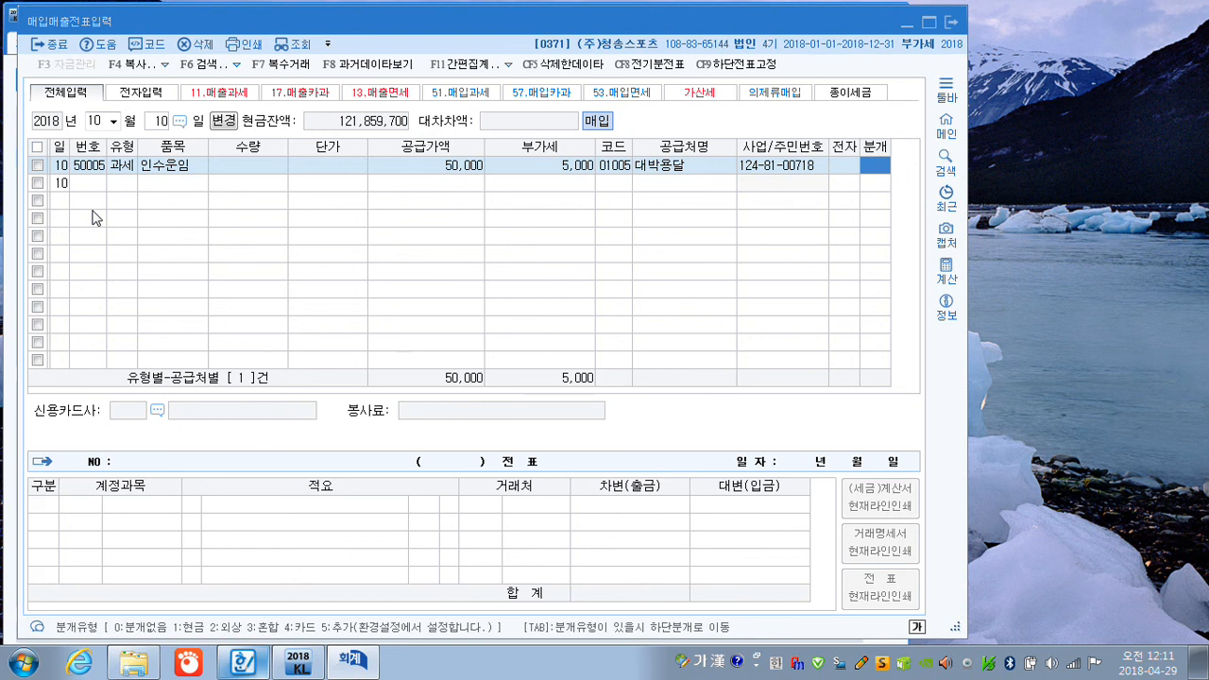
Set the freight purchase's 분개 to 1 (현금), keep 원재료 (0153) as the debit account, and close the completed voucher.
{"action": "type", "text": "1"}
{"action": "key", "text": "Return"}
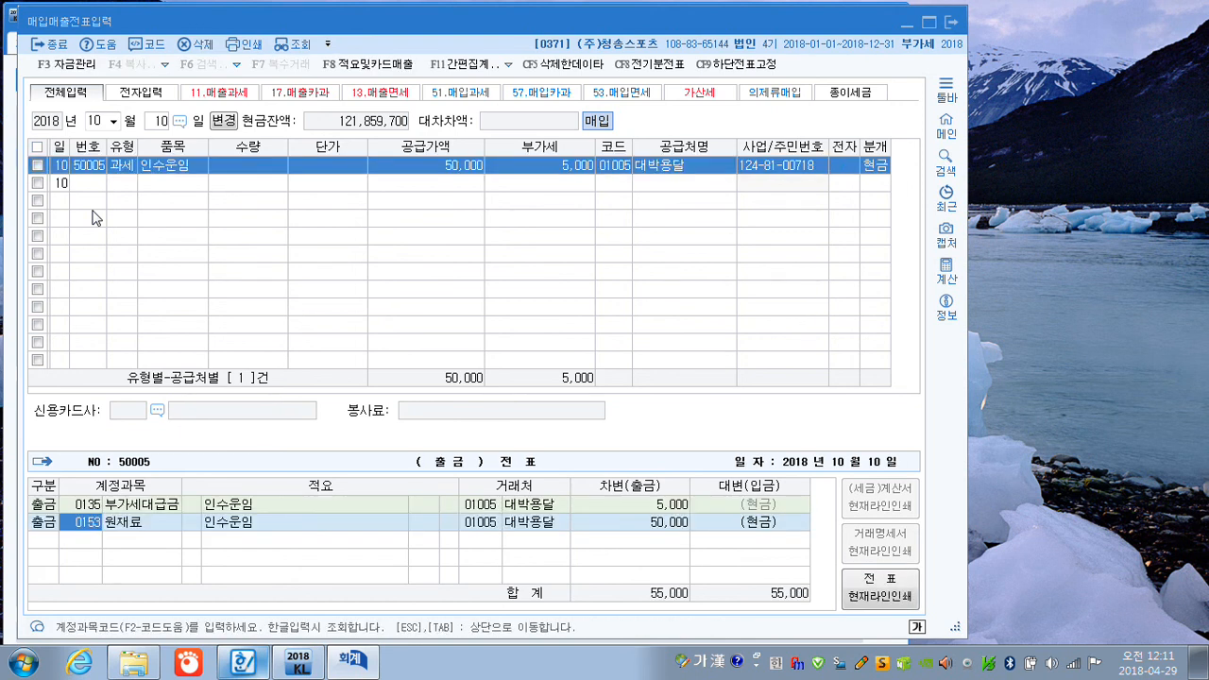
{"action": "key", "text": "Return"}
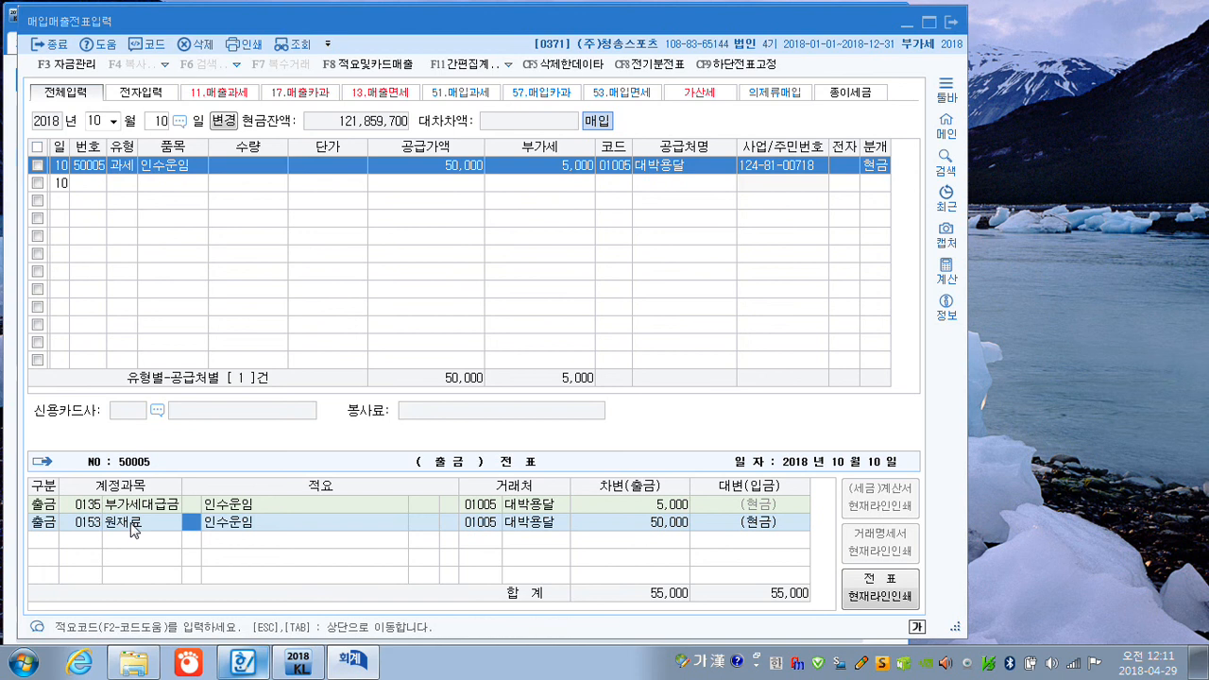
{"action": "left_click", "coordinate": [667, 531]}
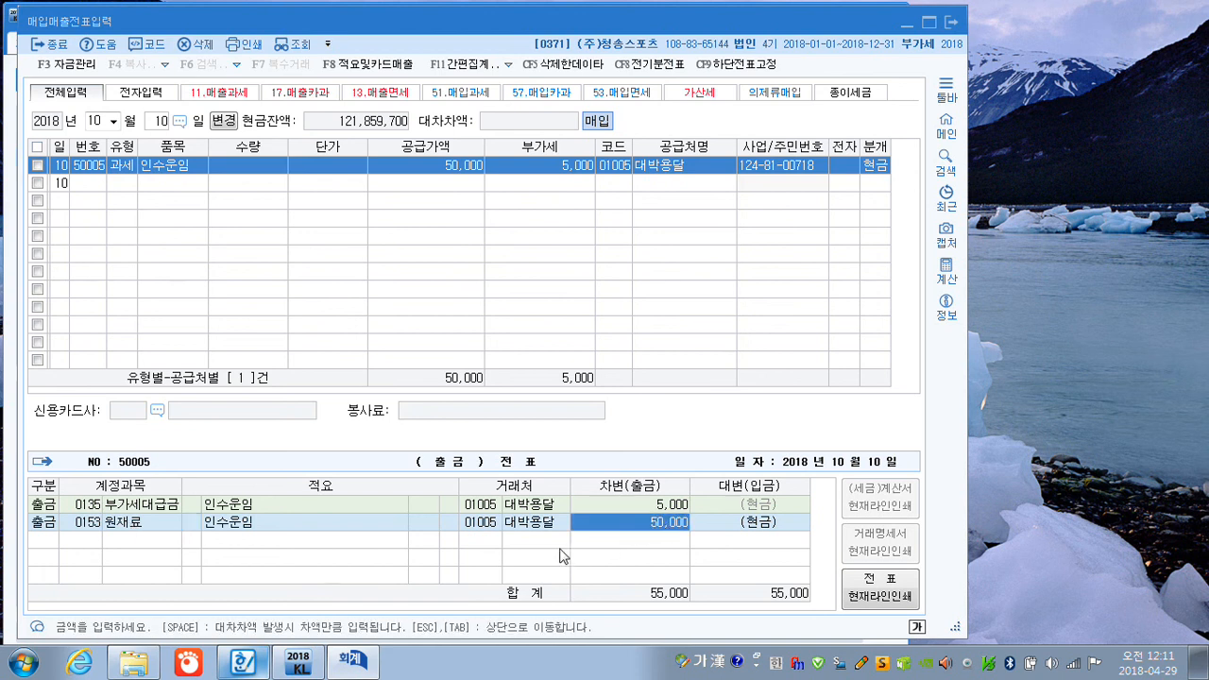
{"action": "key", "text": "Return"}
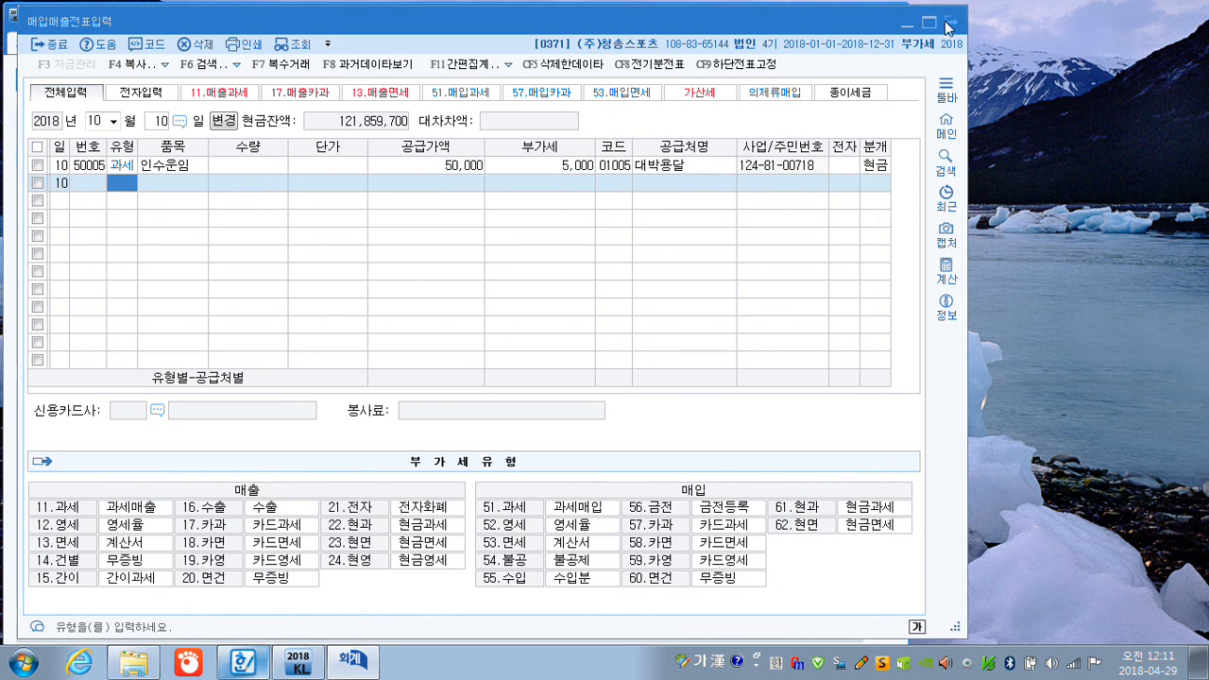
{"action": "left_click", "coordinate": [948, 23]}
Open 일반전표입력 for December 31.
{"action": "left_click", "coordinate": [49, 142]}
{"action": "type", "text": "12"}
{"action": "key", "text": "Return"}
{"action": "type", "text": "31"}
{"action": "key", "text": "Return"}
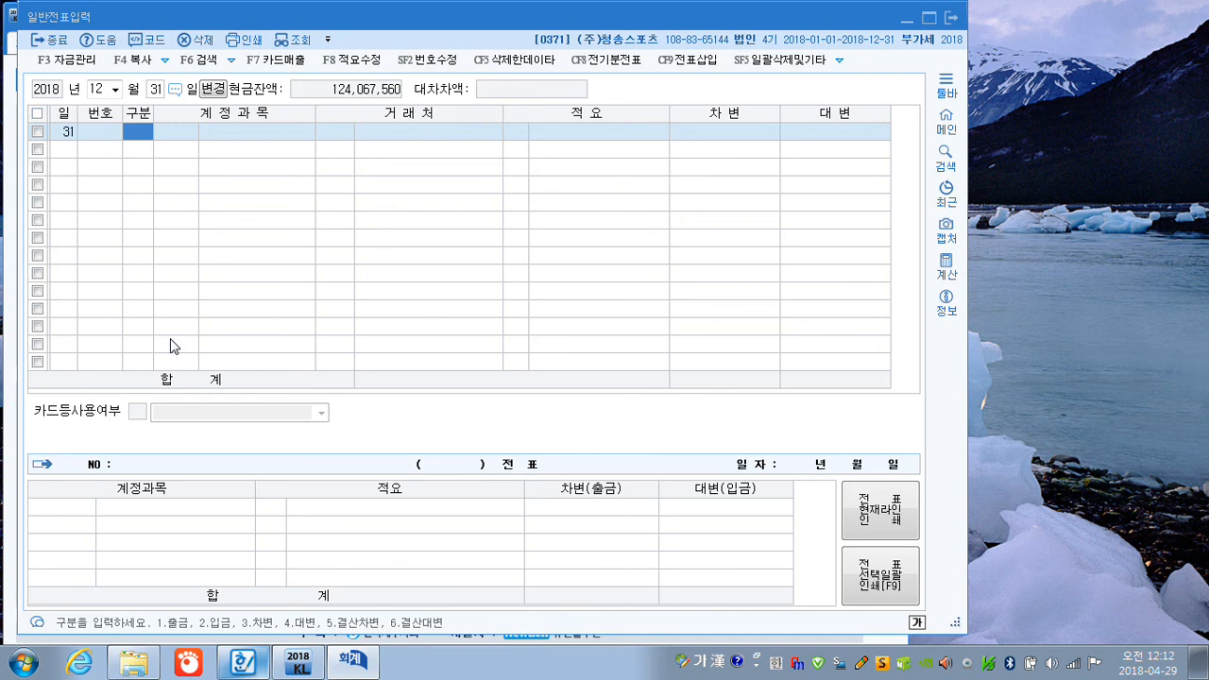
Add a debit line for the 판매관리비 account 소모품비 (0830) of 160,000.
{"action": "type", "text": "3"}
{"action": "key", "text": "Return"}
{"action": "type", "text": "소모"}
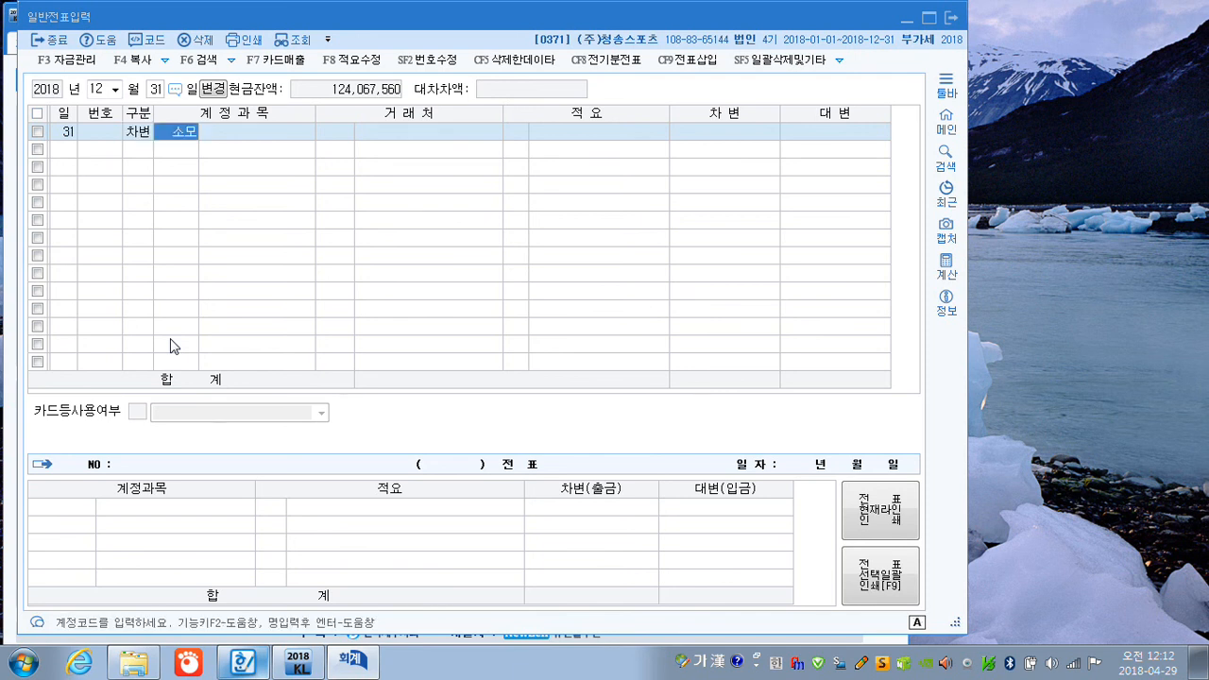
{"action": "key", "text": "Return"}
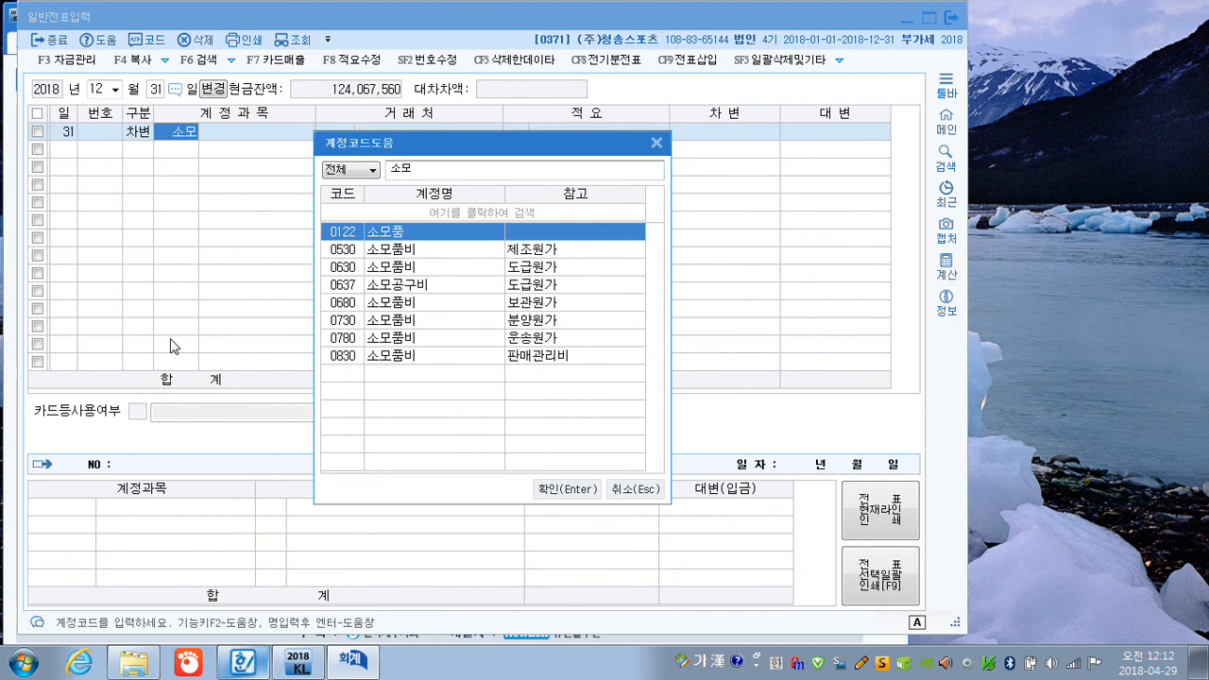
{"action": "key", "text": "Down"}
{"action": "key", "text": "Down"}
{"action": "key", "text": "Down"}
{"action": "key", "text": "Down"}
{"action": "key", "text": "Down"}
{"action": "key", "text": "Down"}
{"action": "key", "text": "Down"}
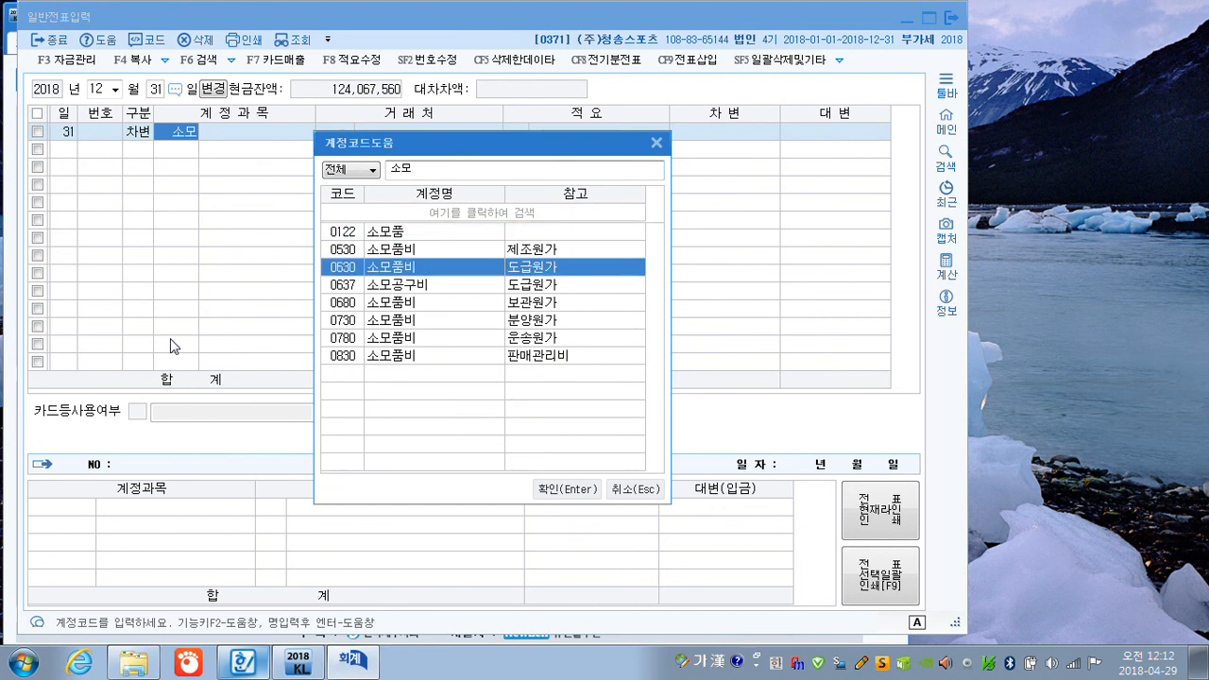
{"action": "key", "text": "Return"}
{"action": "key", "text": "Return"}
{"action": "key", "text": "Return"}
{"action": "key", "text": "Return"}
{"action": "type", "text": "160000"}
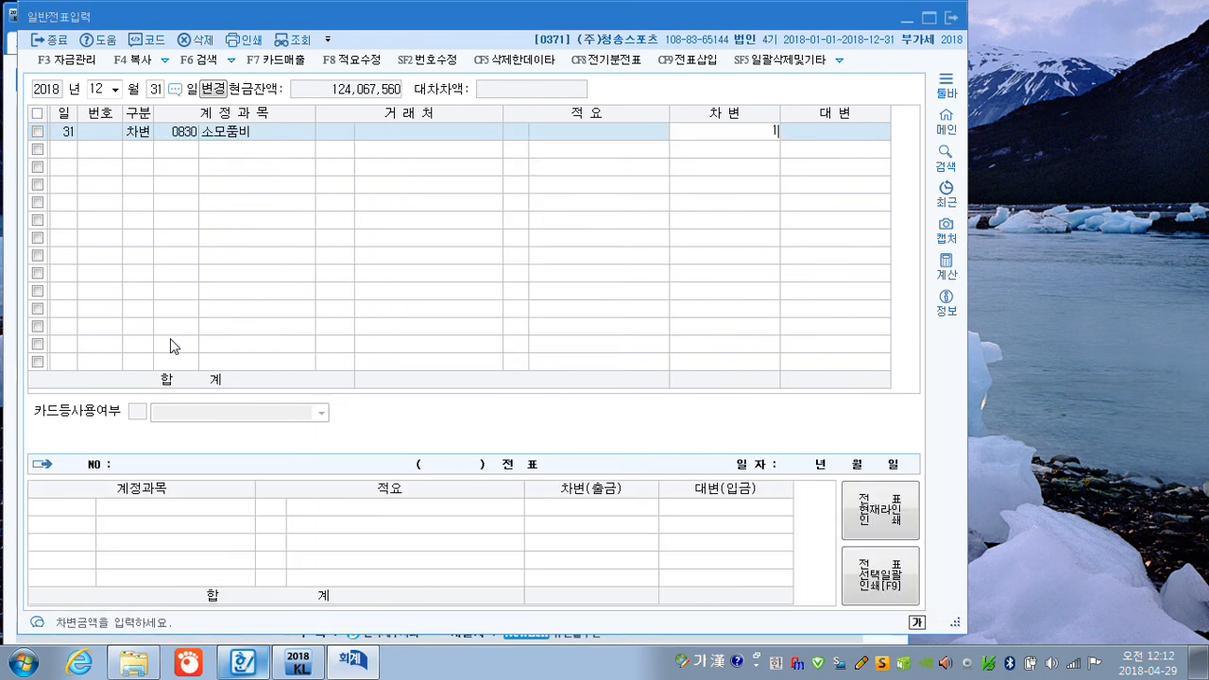
{"action": "key", "text": "Return"}
Add a credit line for 소모품 (0122) of 160,000 and close 일반전표입력.
{"action": "type", "text": "4음"}
{"action": "type", "text": "모"}
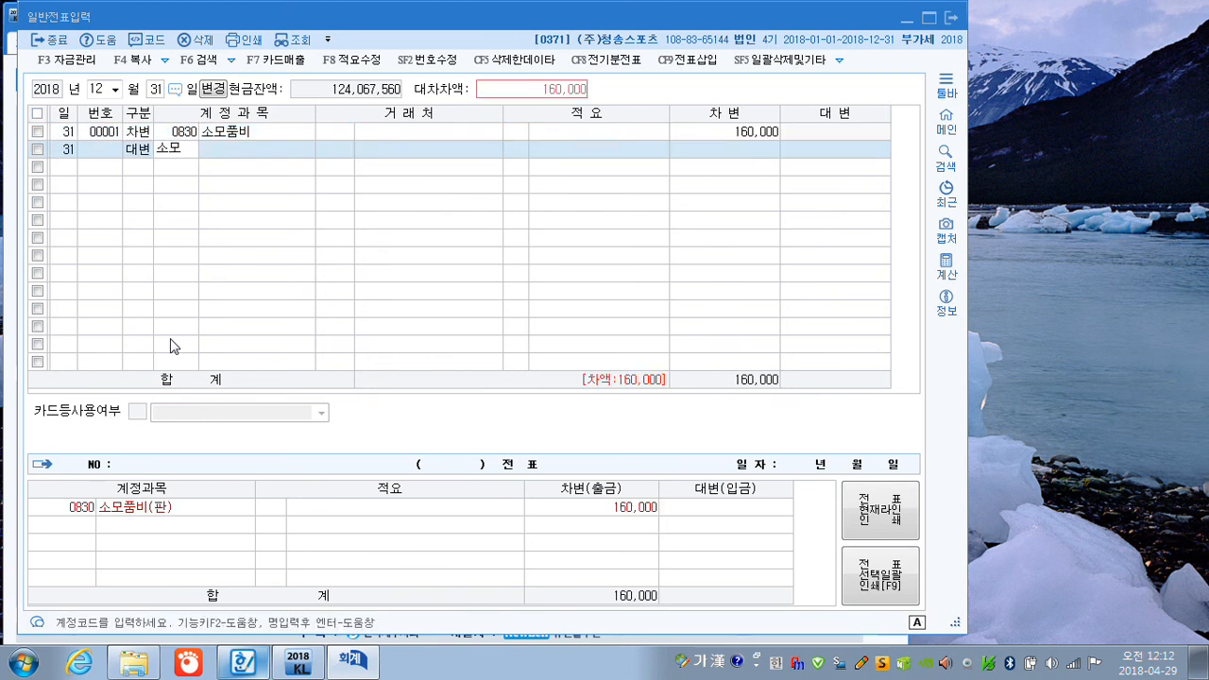
{"action": "key", "text": "Return"}
{"action": "key", "text": "Escape"}
{"action": "key", "text": "Return"}
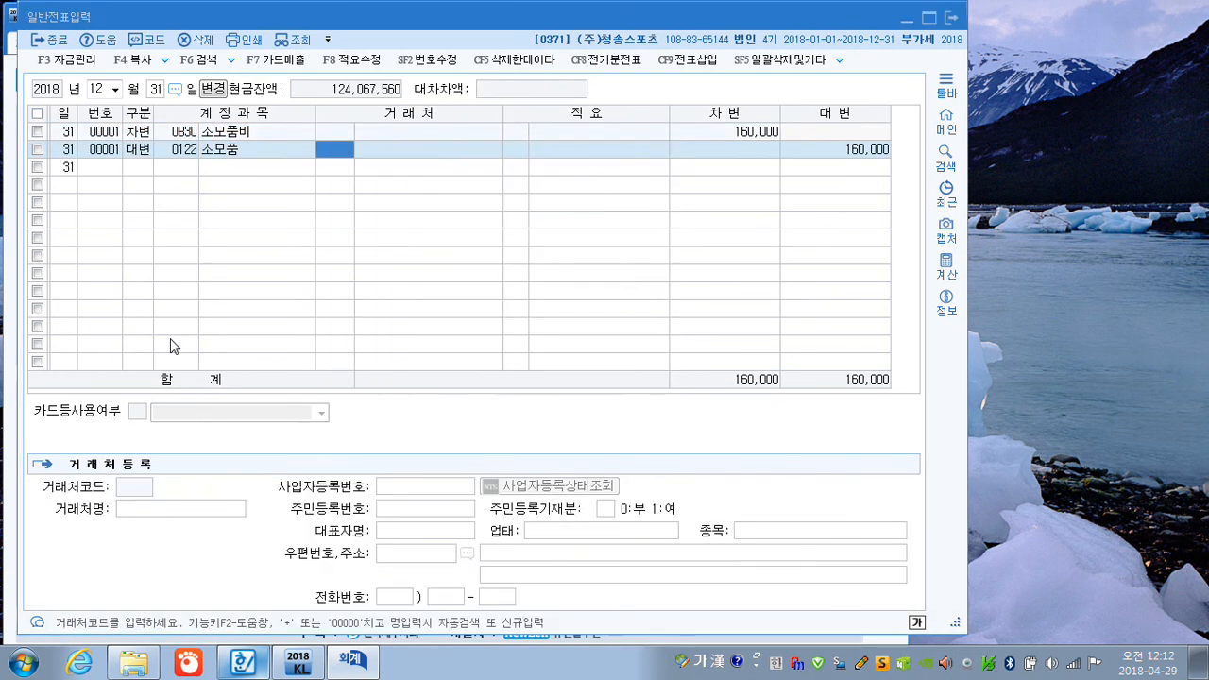
{"action": "key", "text": "Return"}
{"action": "key", "text": "Return"}
{"action": "key", "text": "Return"}
{"action": "key", "text": "Return"}
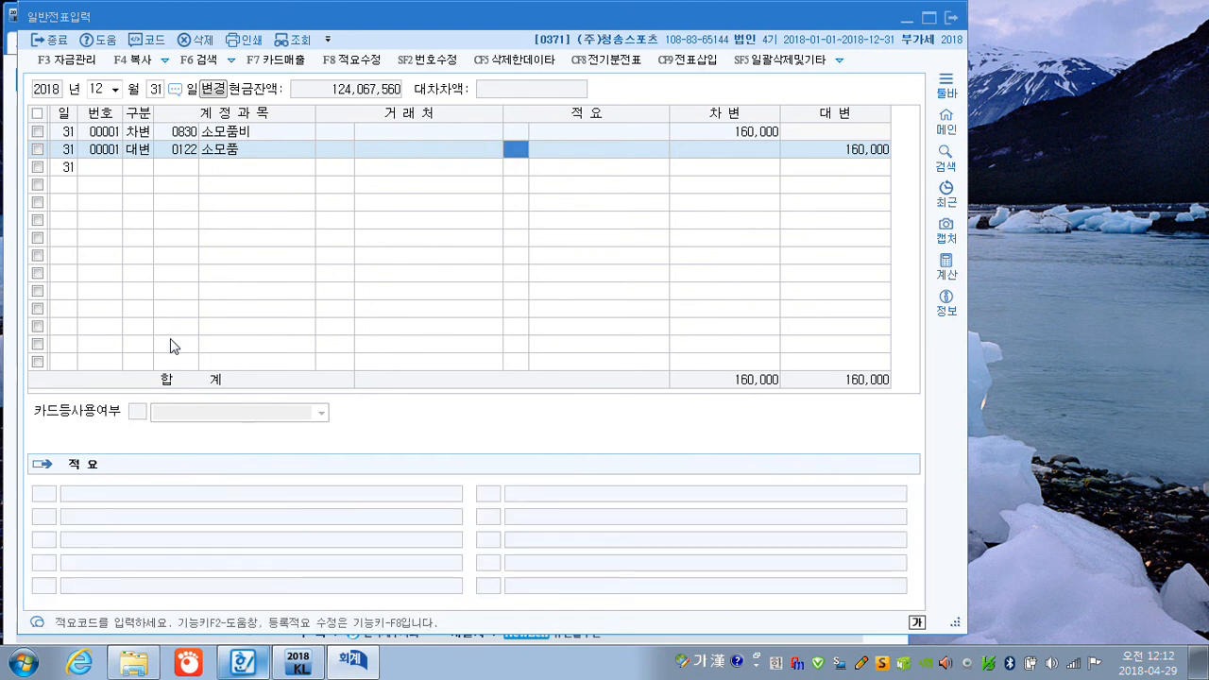
{"action": "key", "text": "Return"}
{"action": "key", "text": "4"}
{"action": "key", "text": "Return"}
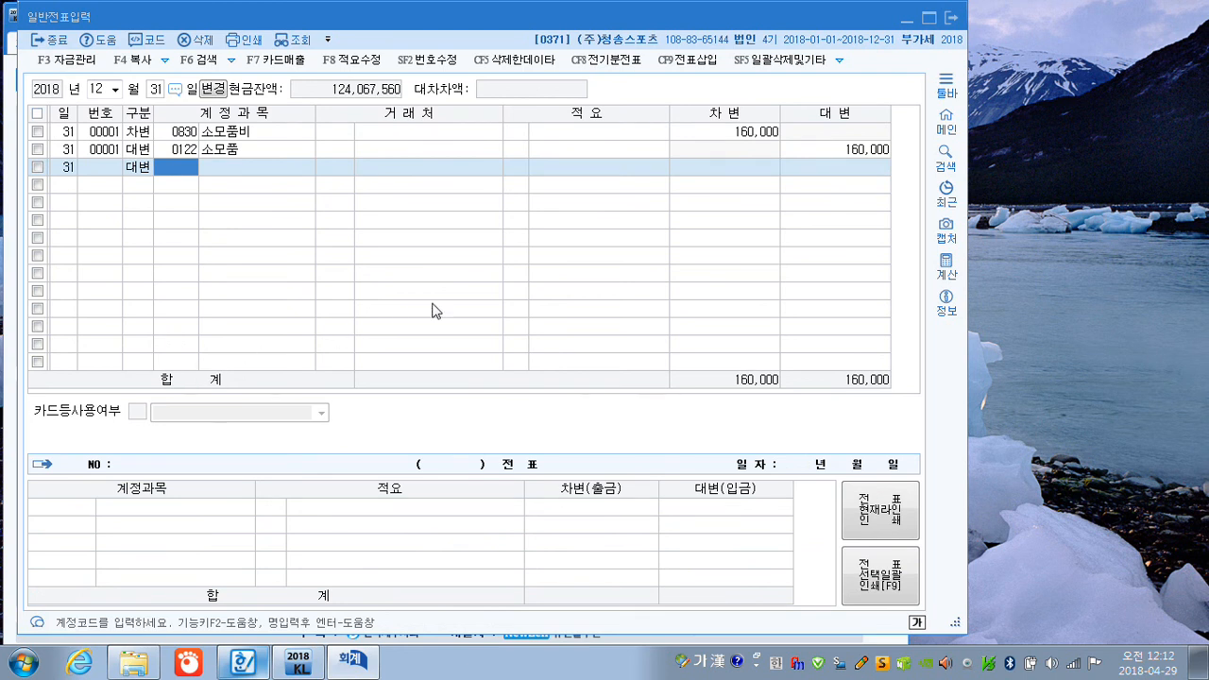
{"action": "left_click", "coordinate": [955, 19]}
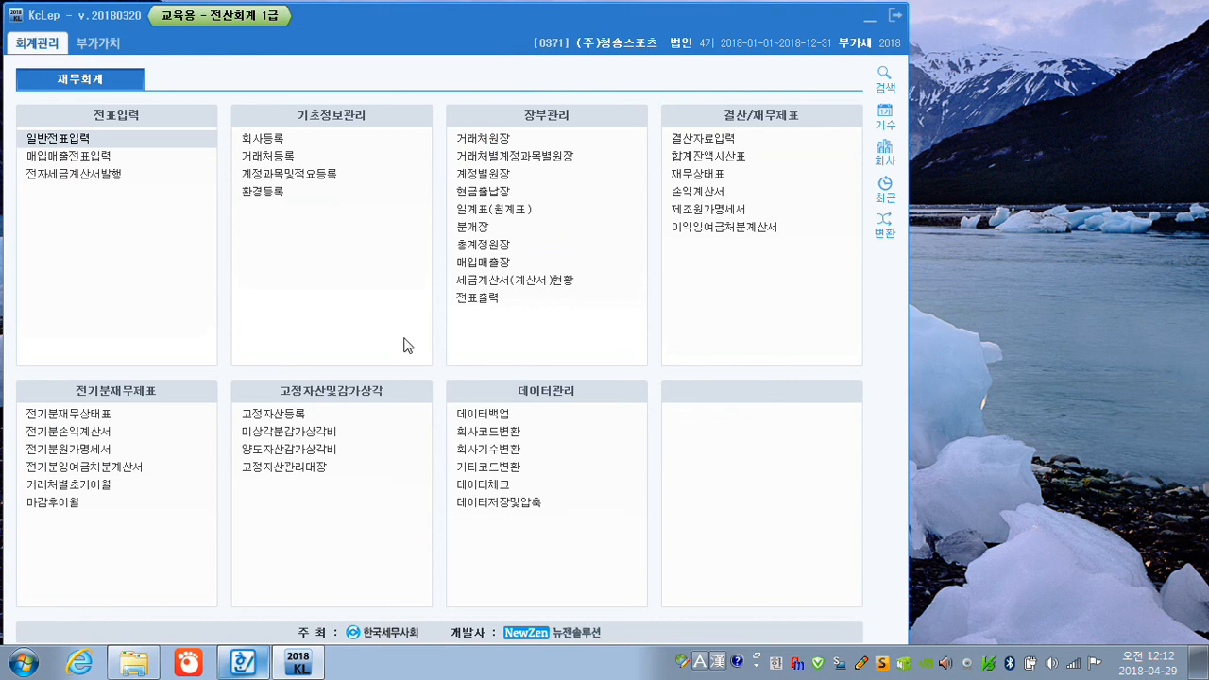
Open 고정자산등록 and choose 기계장치 (0206) as the 자산계정과목.
{"action": "left_click", "coordinate": [293, 416]}
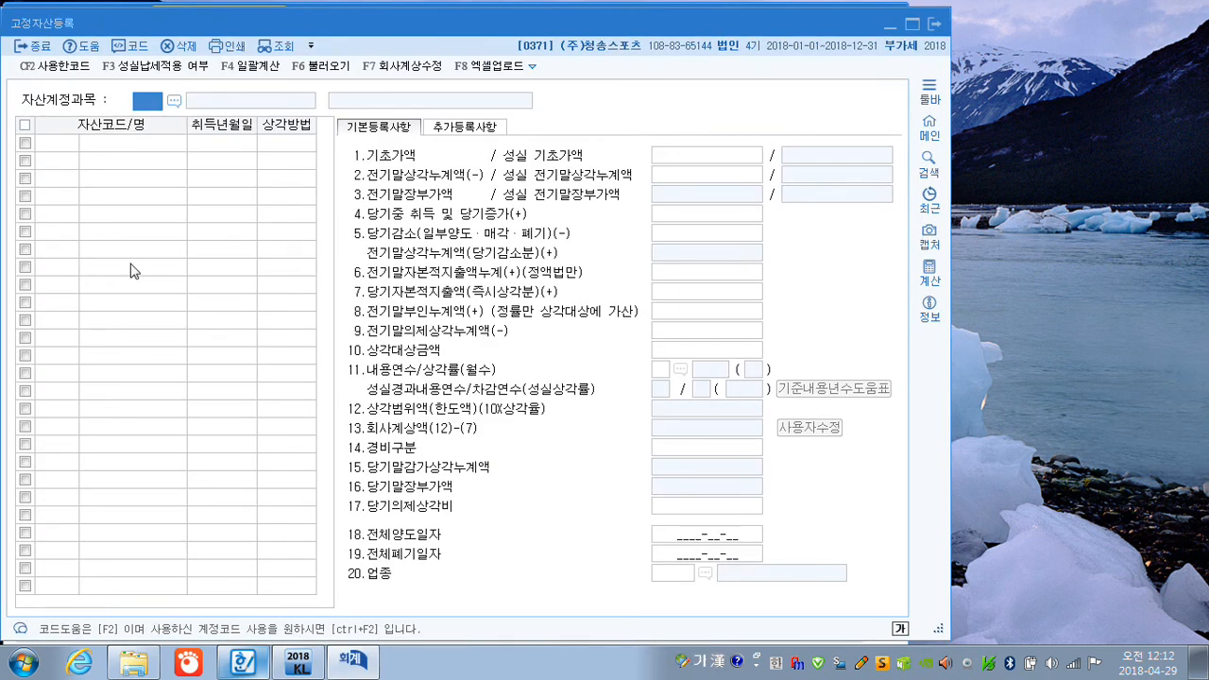
{"action": "left_click", "coordinate": [174, 100]}
{"action": "left_click", "coordinate": [374, 326]}
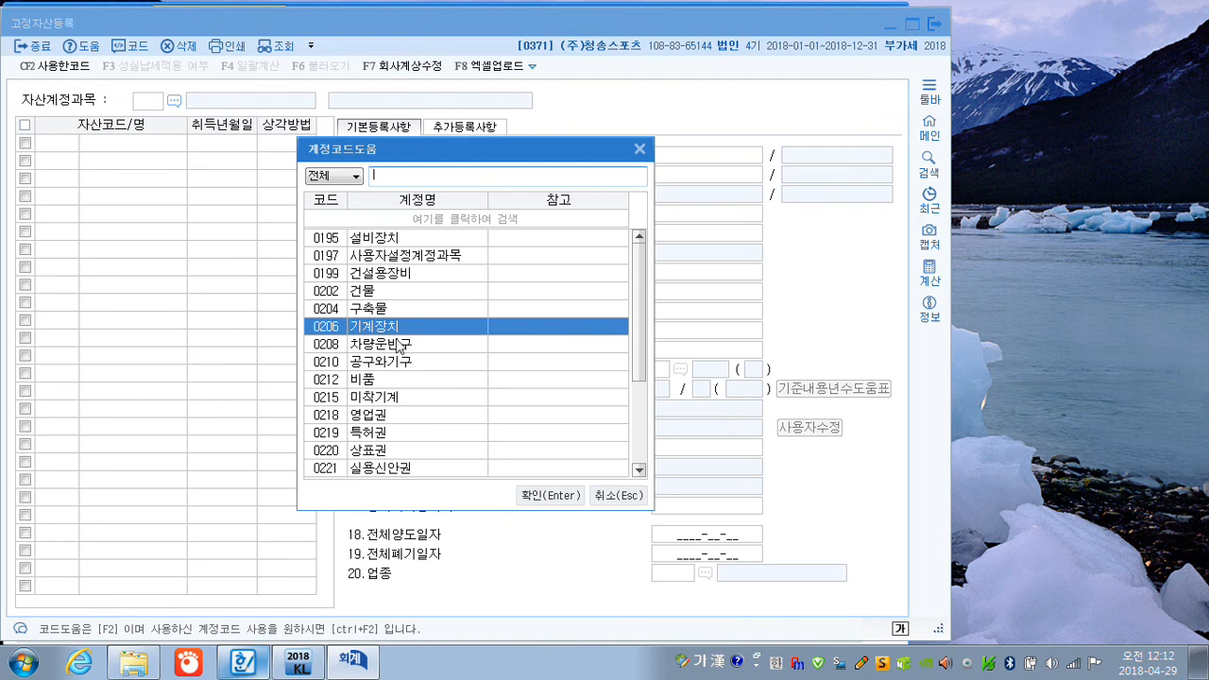
{"action": "left_click", "coordinate": [555, 496]}
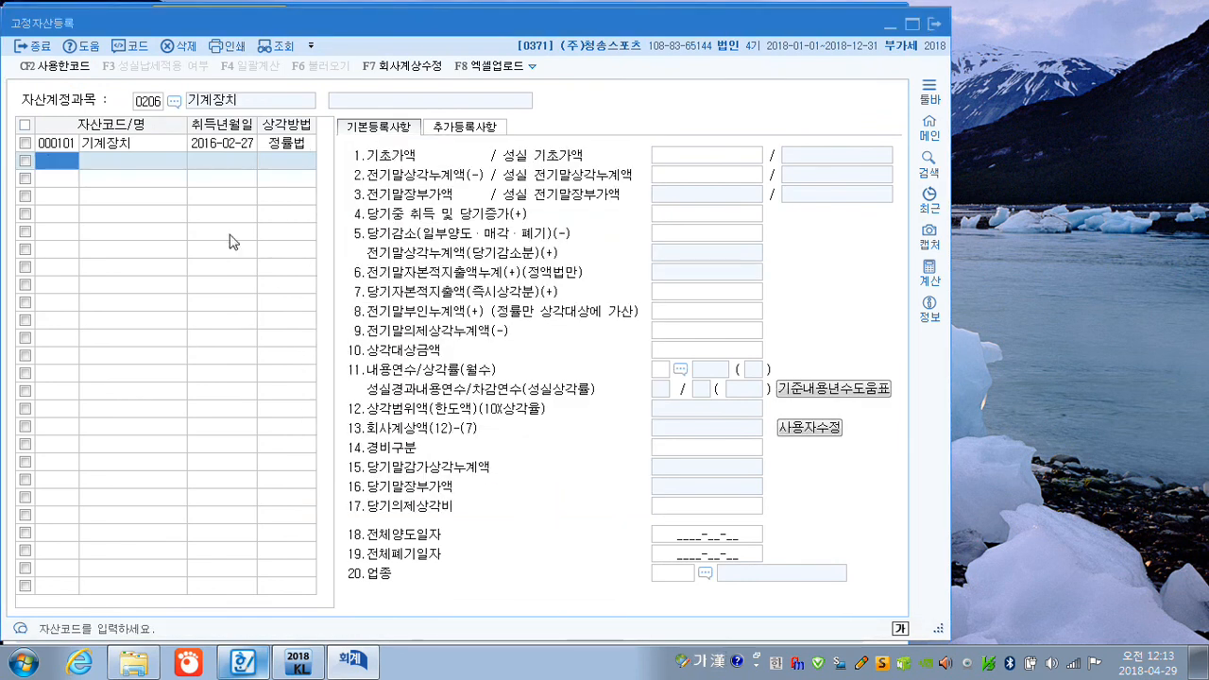
Set the acquisition date of asset 000101 기계장치 to 2017-02-27, keeping 정률법 as the depreciation method.
{"action": "left_click", "coordinate": [121, 148]}
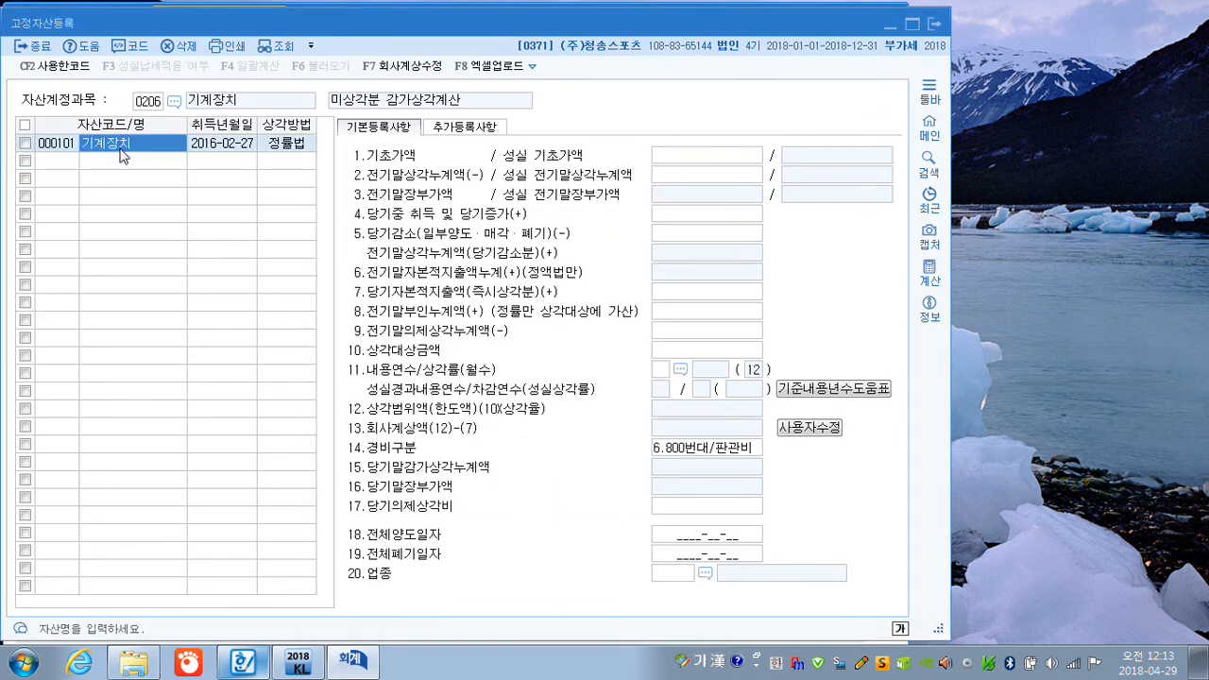
{"action": "left_click", "coordinate": [210, 148]}
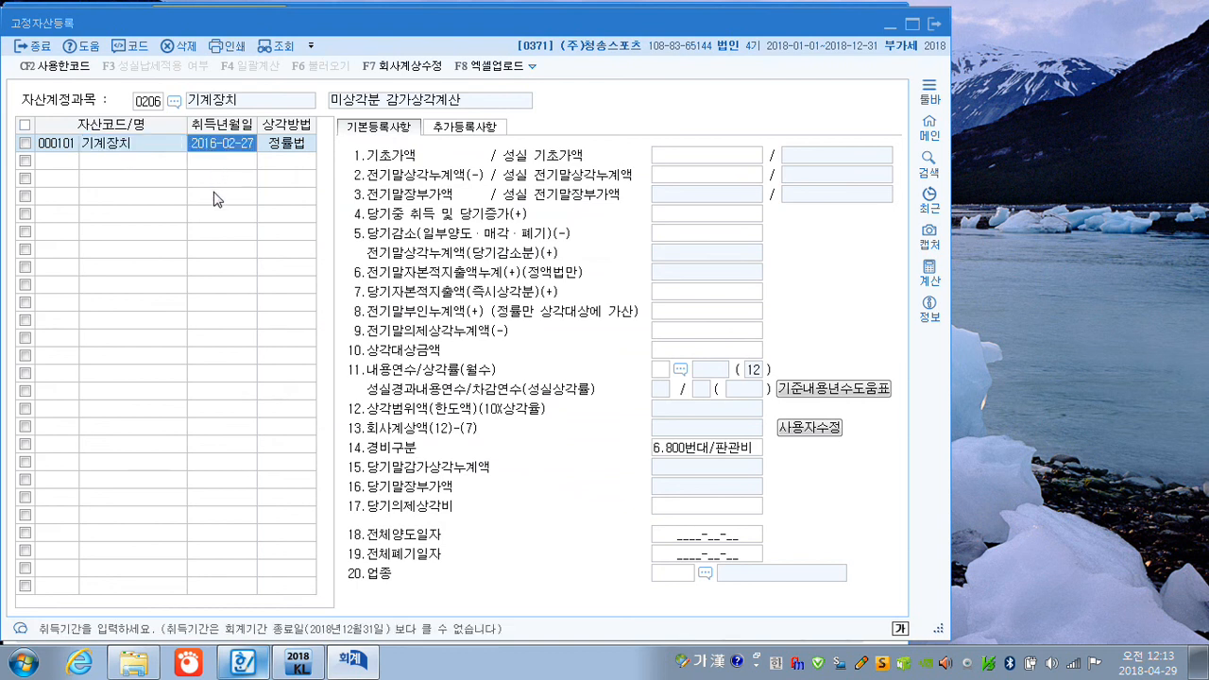
{"action": "type", "text": "20170227"}
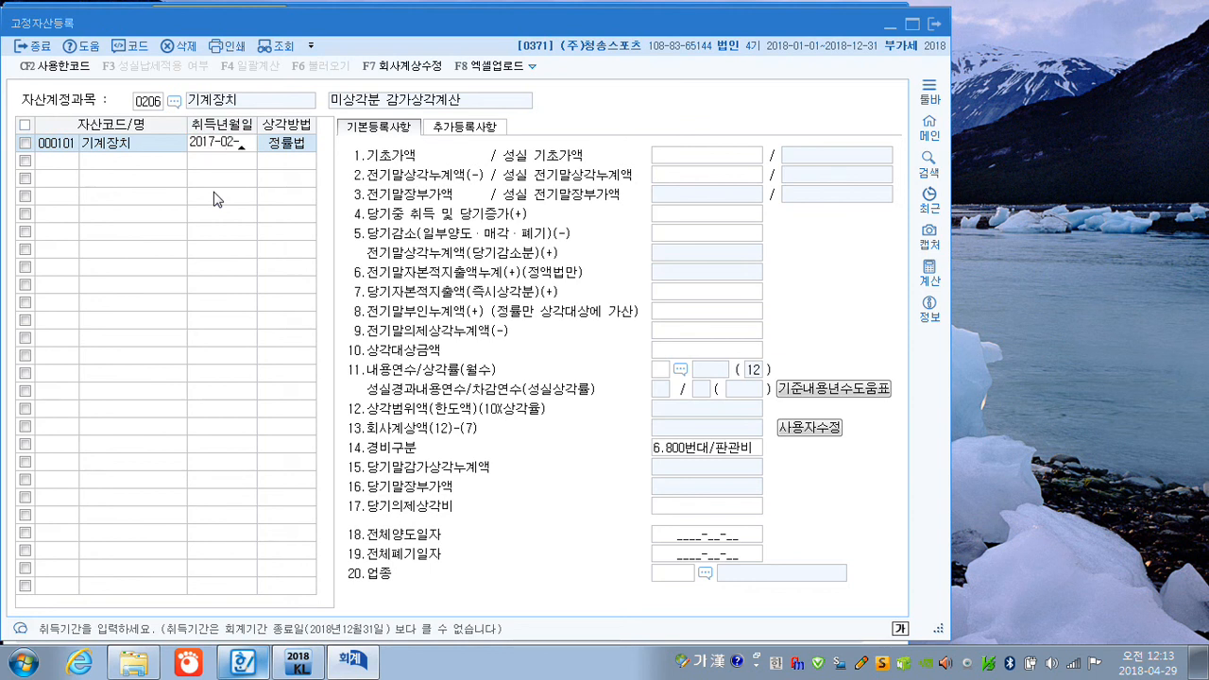
{"action": "key", "text": "Return"}
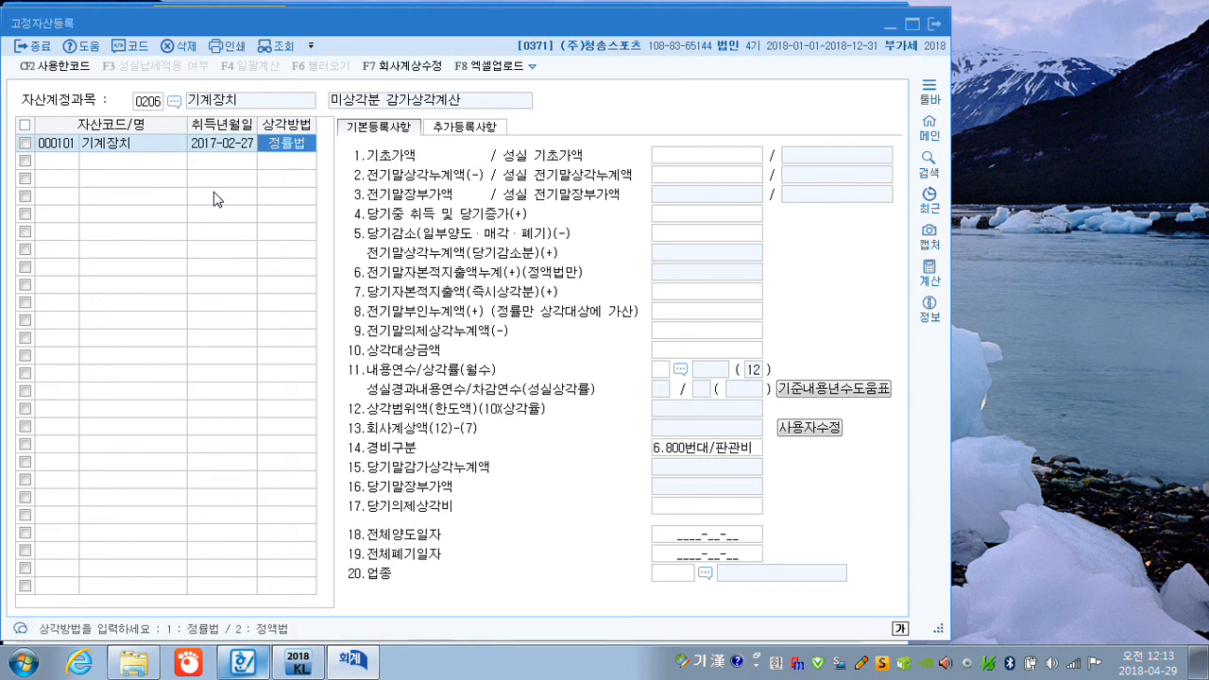
{"action": "key", "text": "Return"}
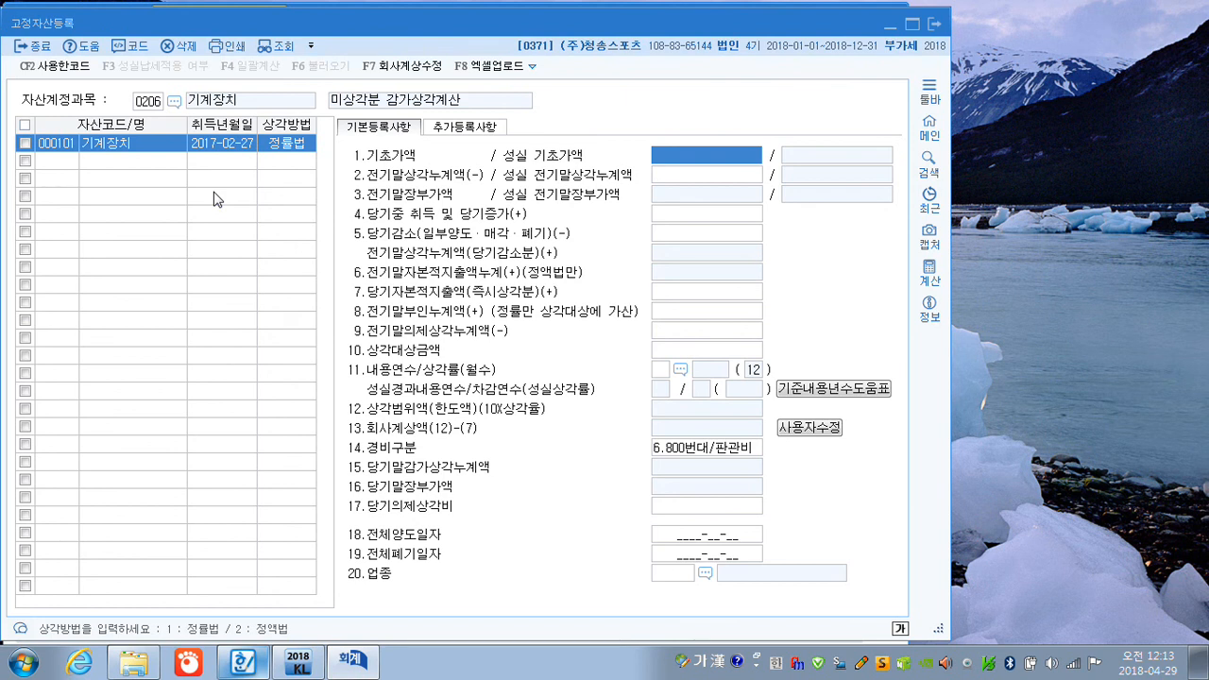
Enter 24,000,000 as the machine's 기초가액 and 9,000,000 as its 전기말상각누계액.
{"action": "type", "text": "24000000"}
{"action": "key", "text": "Return"}
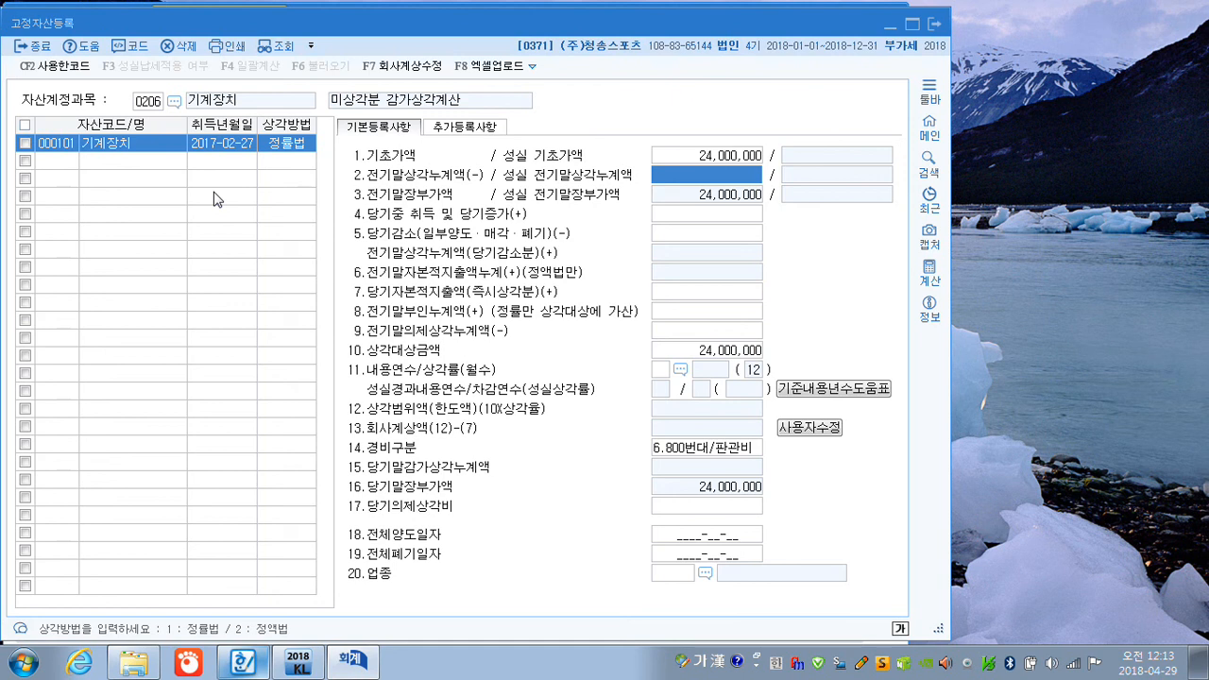
{"action": "type", "text": "9000000"}
{"action": "key", "text": "Return"}
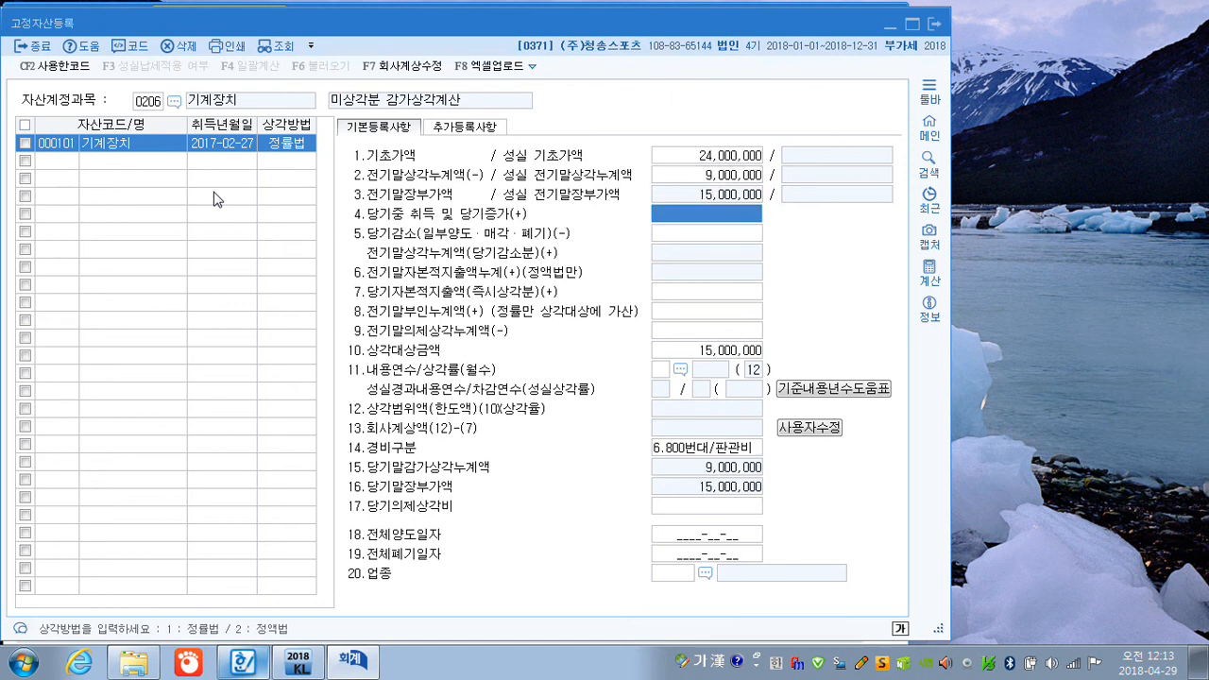
Set the machine's 내용연수 to 5 and its 경비구분 to 1 (500번대/제조), and close 고정자산등록.
{"action": "key", "text": "Return"}
{"action": "key", "text": "Return"}
{"action": "key", "text": "Return"}
{"action": "key", "text": "Return"}
{"action": "key", "text": "Return"}
{"action": "key", "text": "Return"}
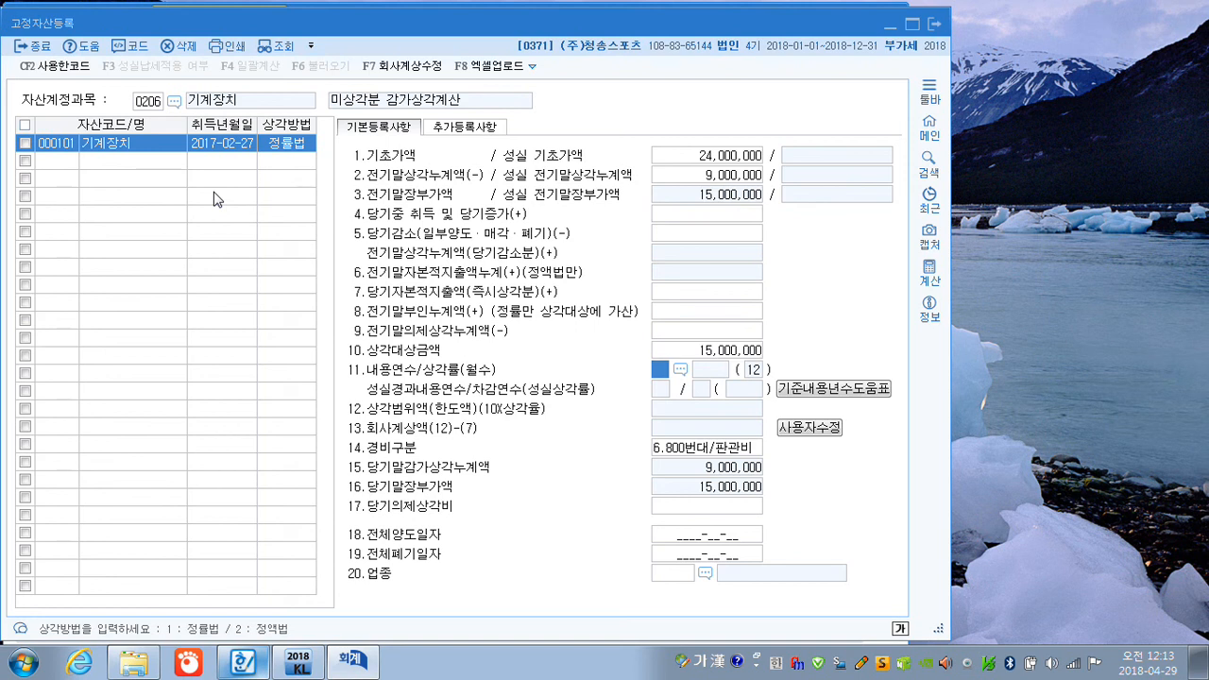
{"action": "type", "text": "5"}
{"action": "key", "text": "Return"}
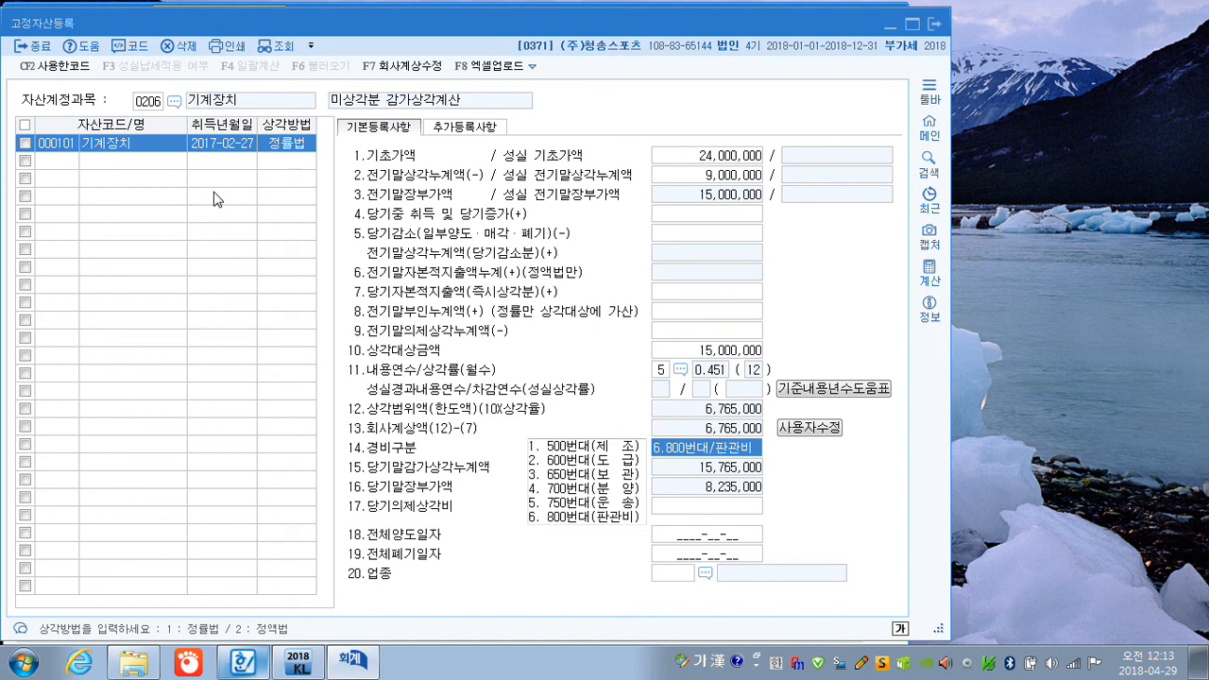
{"action": "type", "text": "1"}
{"action": "key", "text": "Return"}
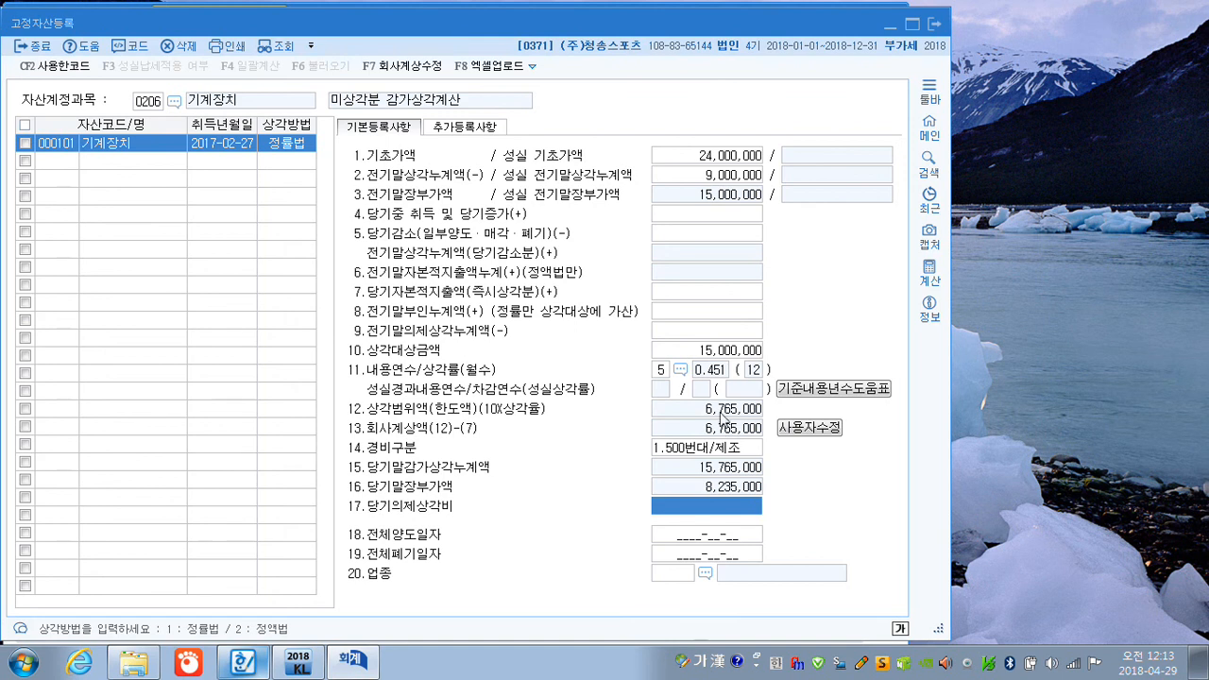
{"action": "left_click", "coordinate": [938, 28]}
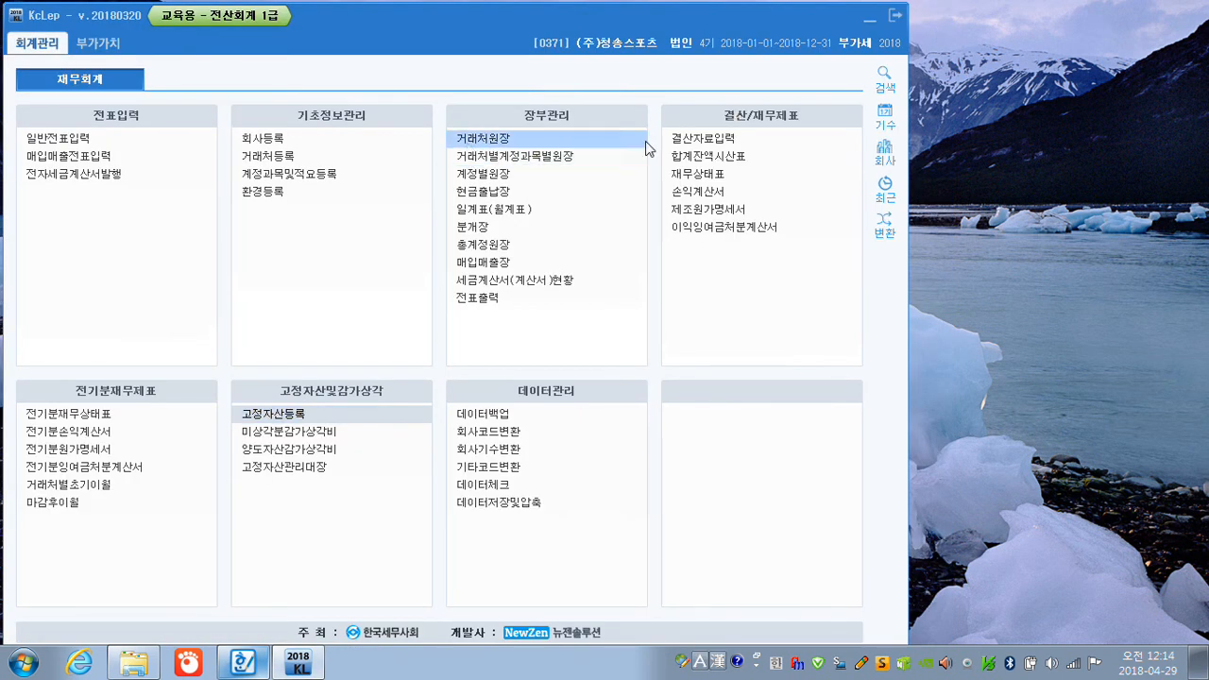
Open 결산자료입력 for the period January to December 2018.
{"action": "left_click", "coordinate": [685, 141]}
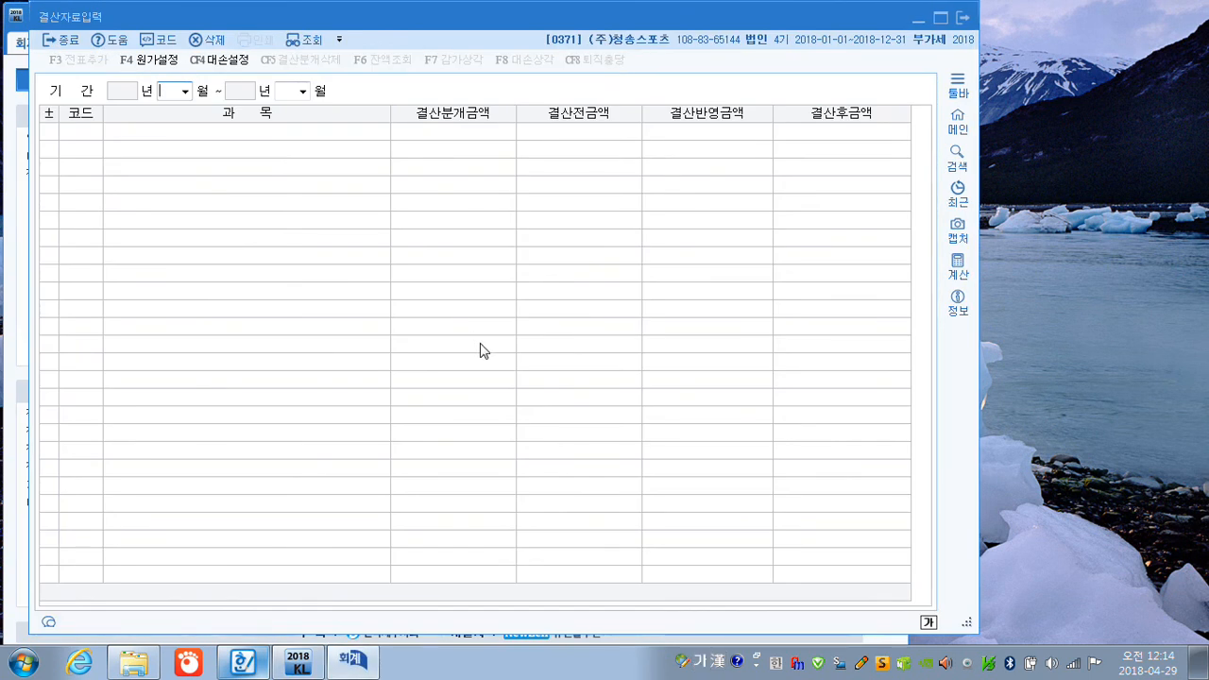
{"action": "type", "text": "1"}
{"action": "key", "text": "Return"}
{"action": "type", "text": "1"}
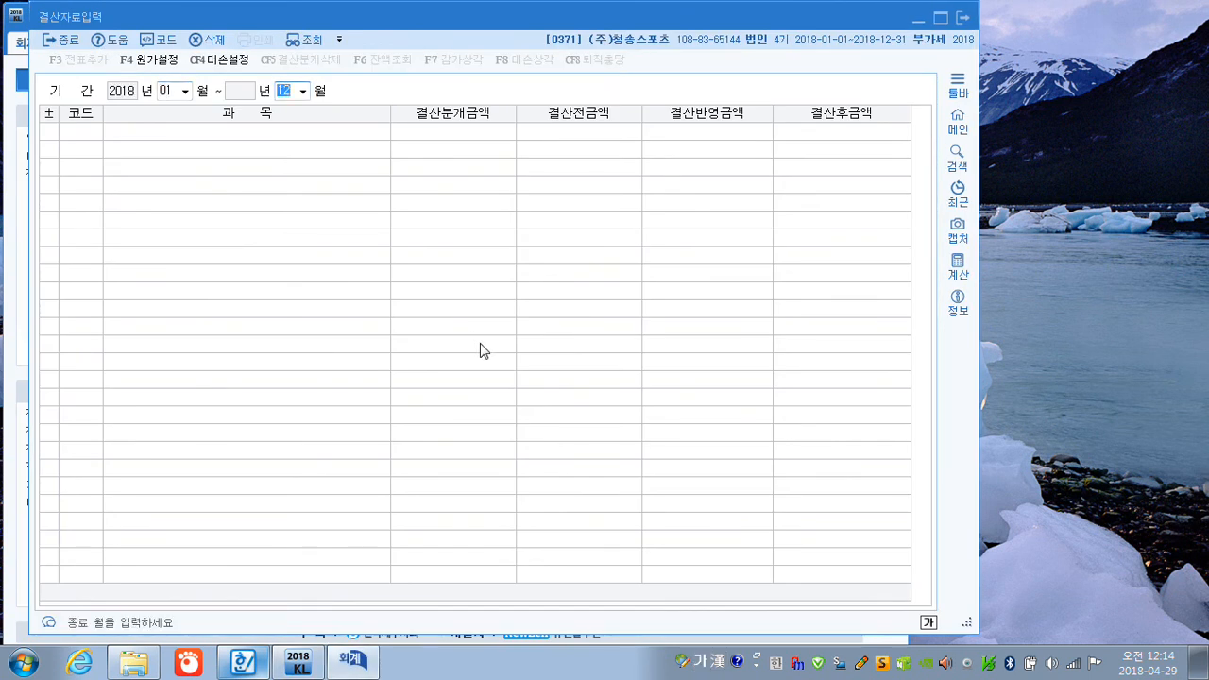
{"action": "type", "text": "2"}
{"action": "key", "text": "Return"}
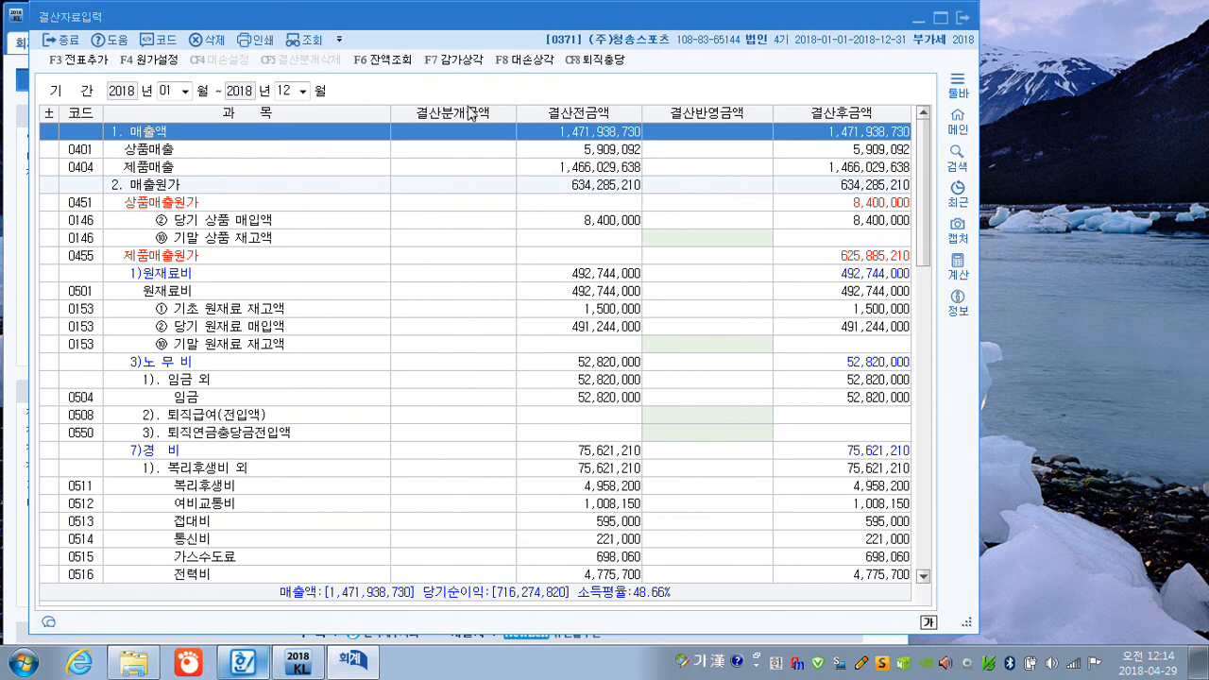
Load the registered 기계장치 manufacturing depreciation through 감가상각 and apply it to 결산반영금액, then check its row under 일반감가상각비.
{"action": "left_click", "coordinate": [458, 62]}
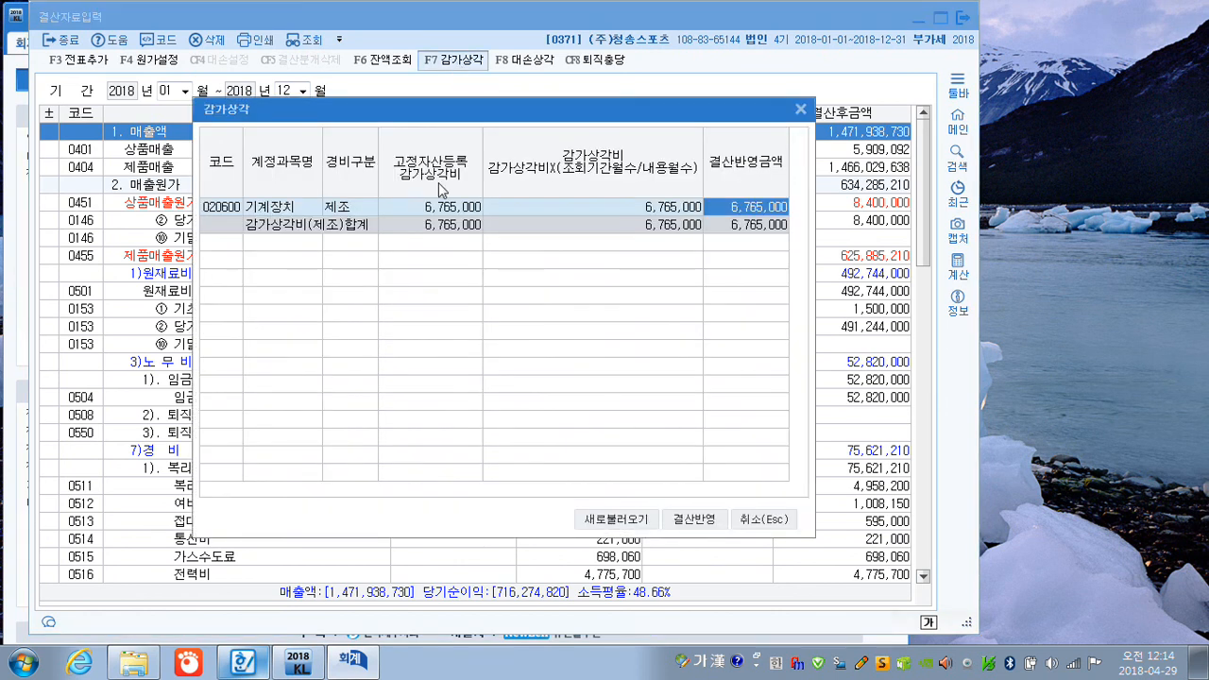
{"action": "left_click", "coordinate": [696, 521]}
{"action": "scroll", "coordinate": [685, 460], "scroll_direction": "down", "scroll_amount": 4}
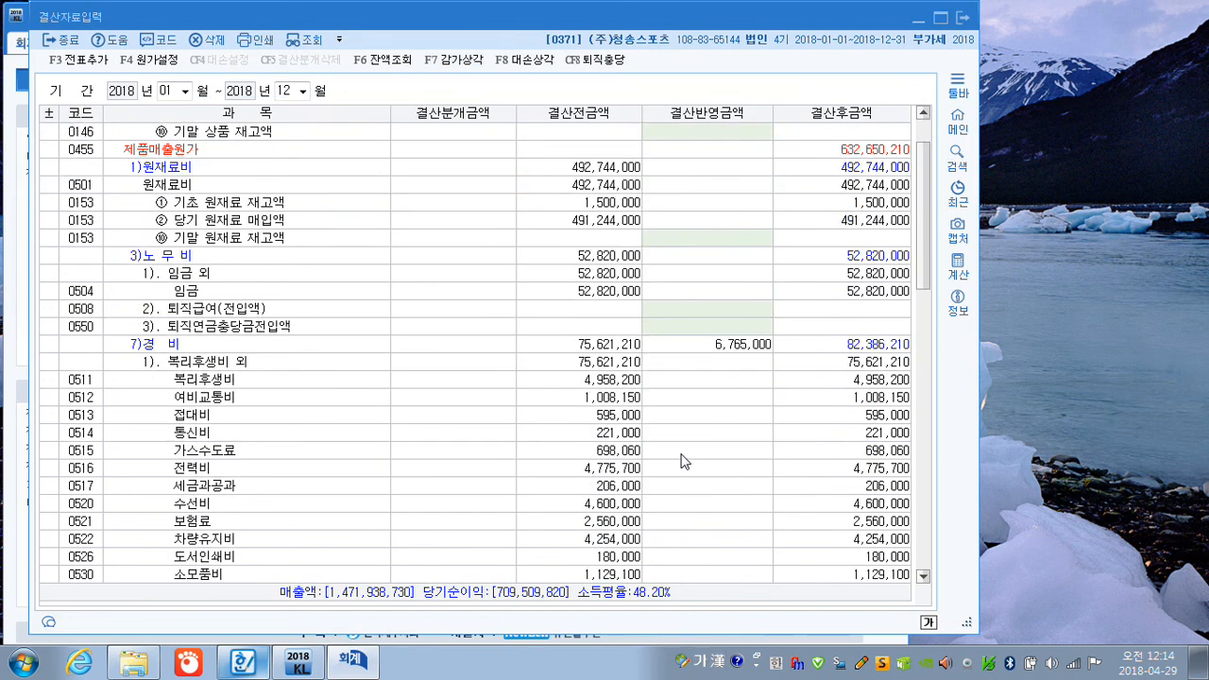
{"action": "scroll", "coordinate": [685, 458], "scroll_direction": "down", "scroll_amount": 1}
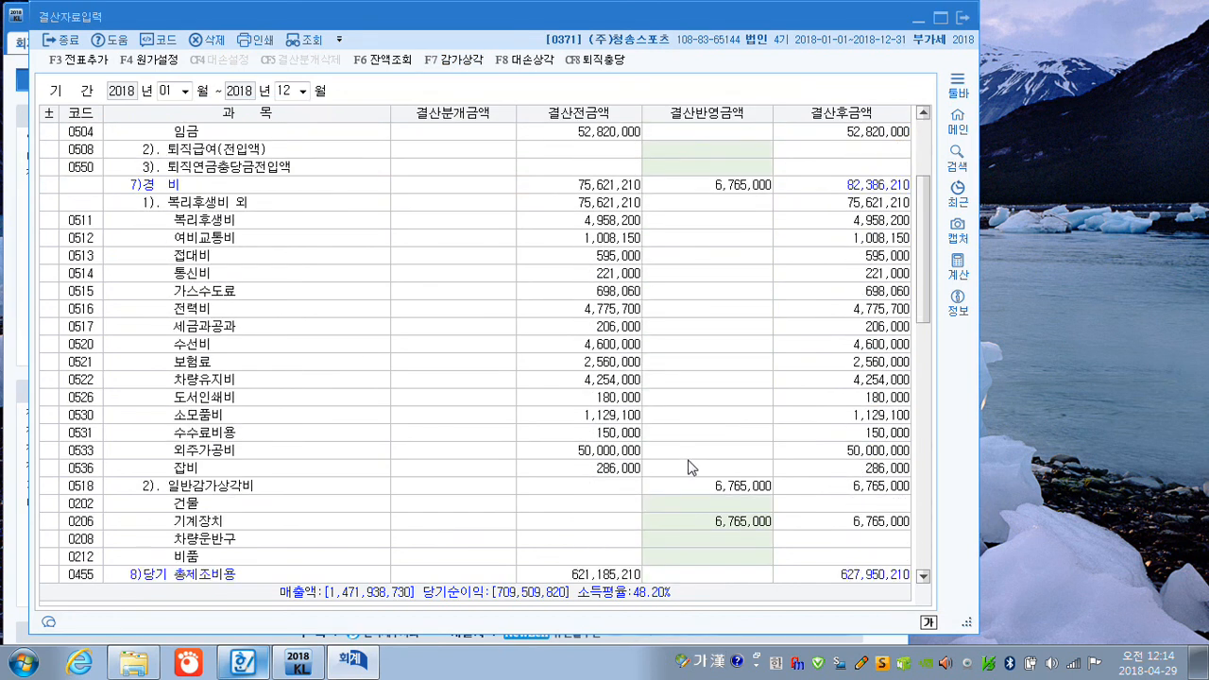
{"action": "left_click", "coordinate": [726, 530]}
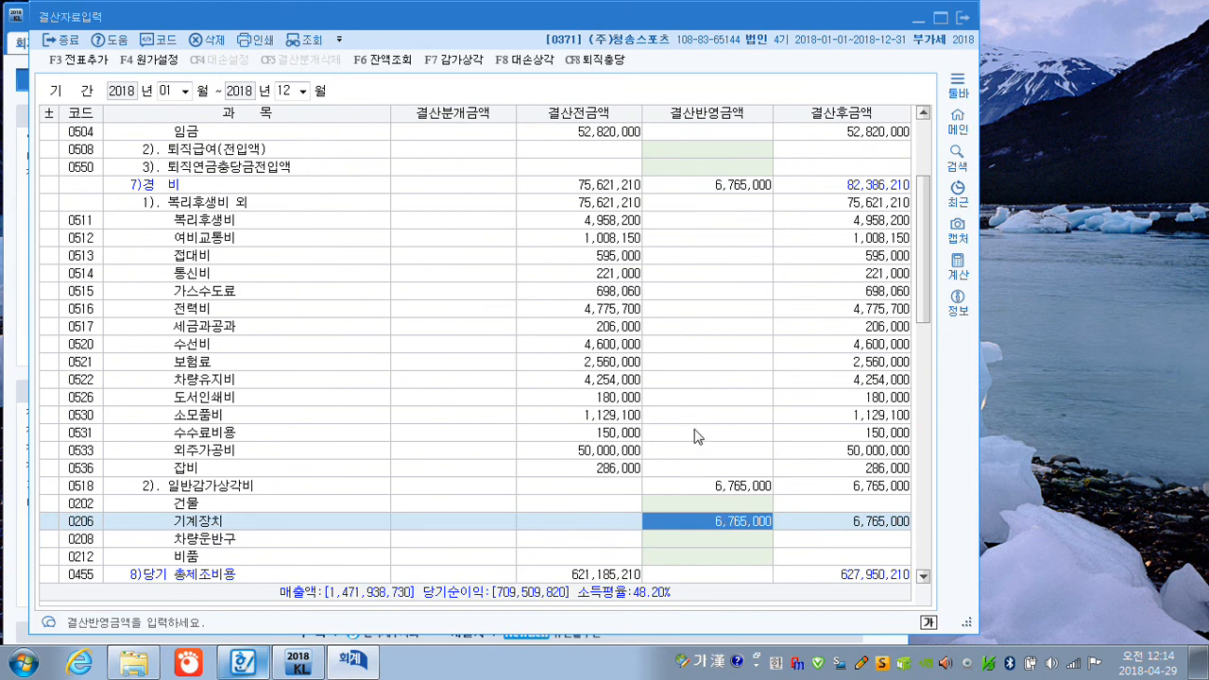
Enter 3,500,000 as the 결산반영금액 for 기말 원재료 재고액 (0153).
{"action": "scroll", "coordinate": [696, 436], "scroll_direction": "up", "scroll_amount": 5}
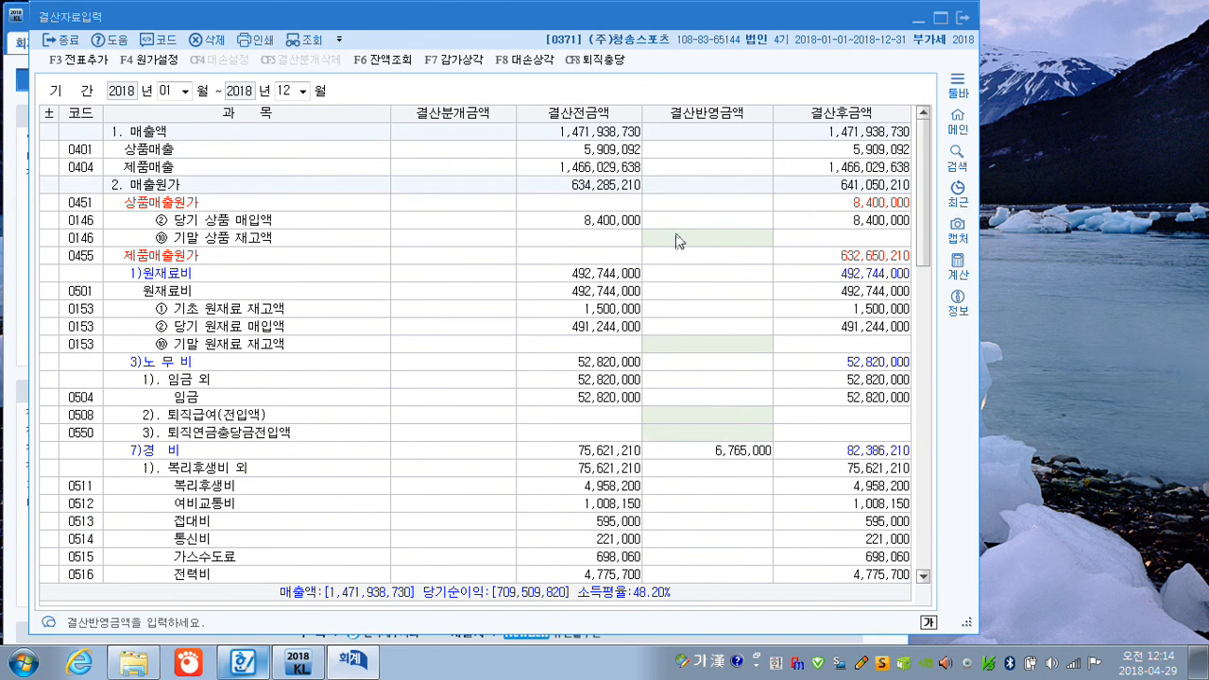
{"action": "left_click", "coordinate": [699, 345]}
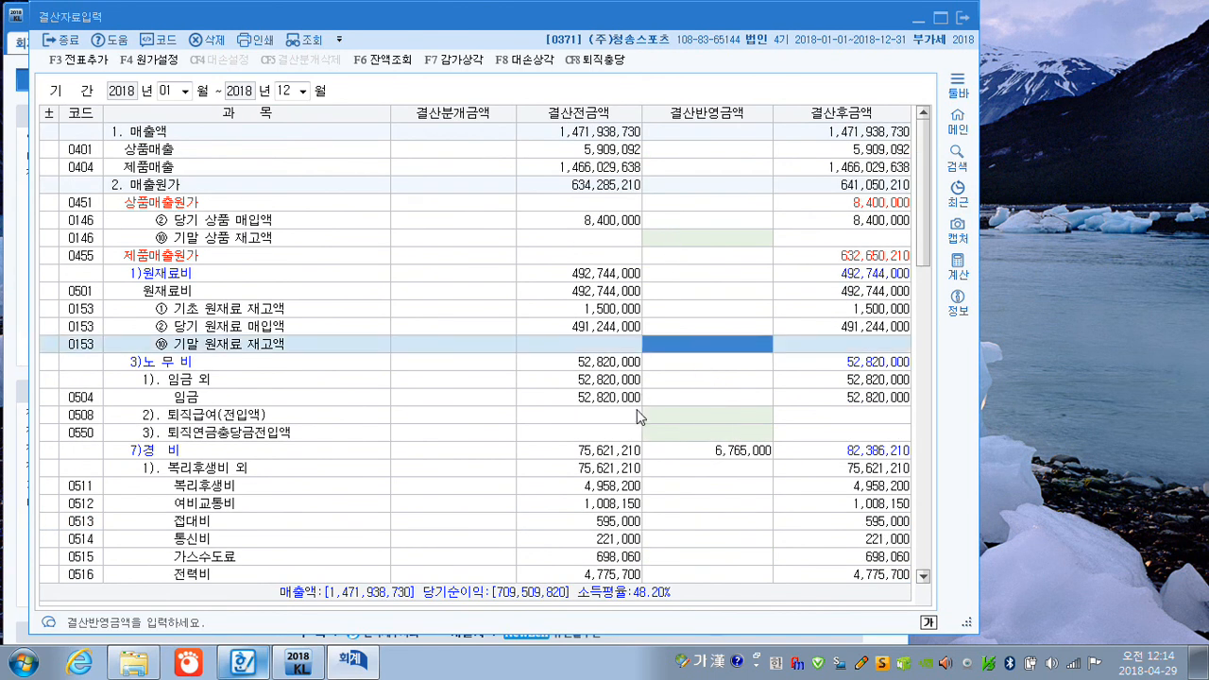
{"action": "type", "text": "3500000"}
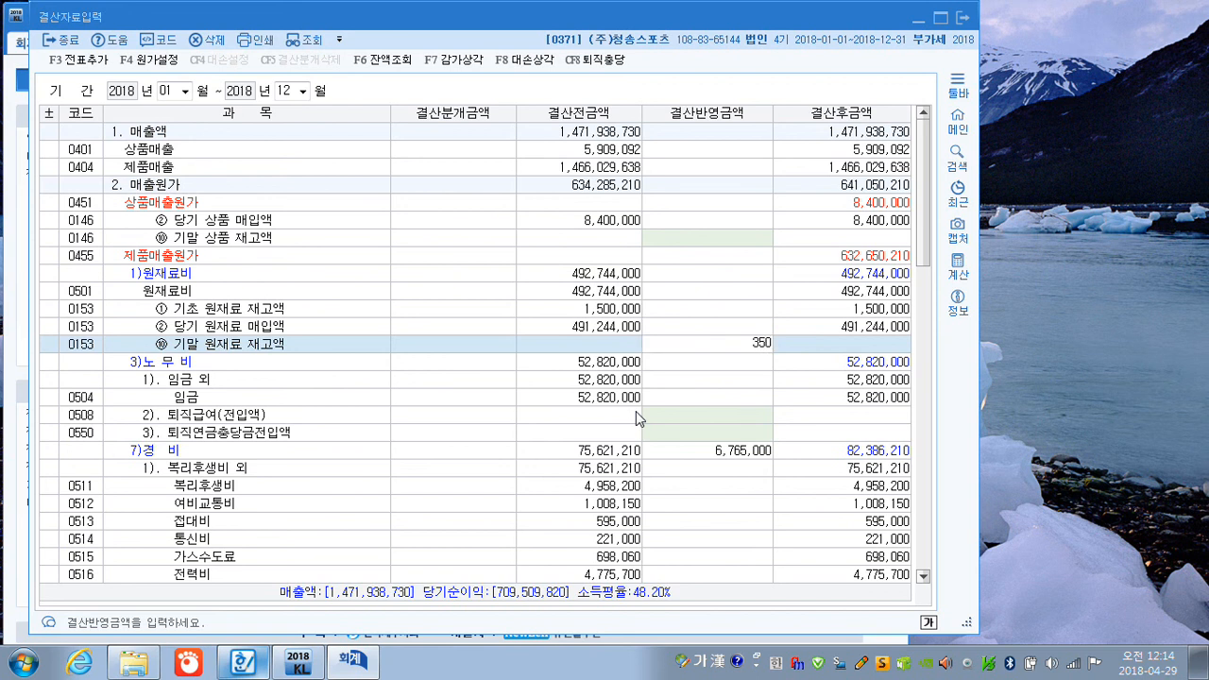
{"action": "key", "text": "Return"}
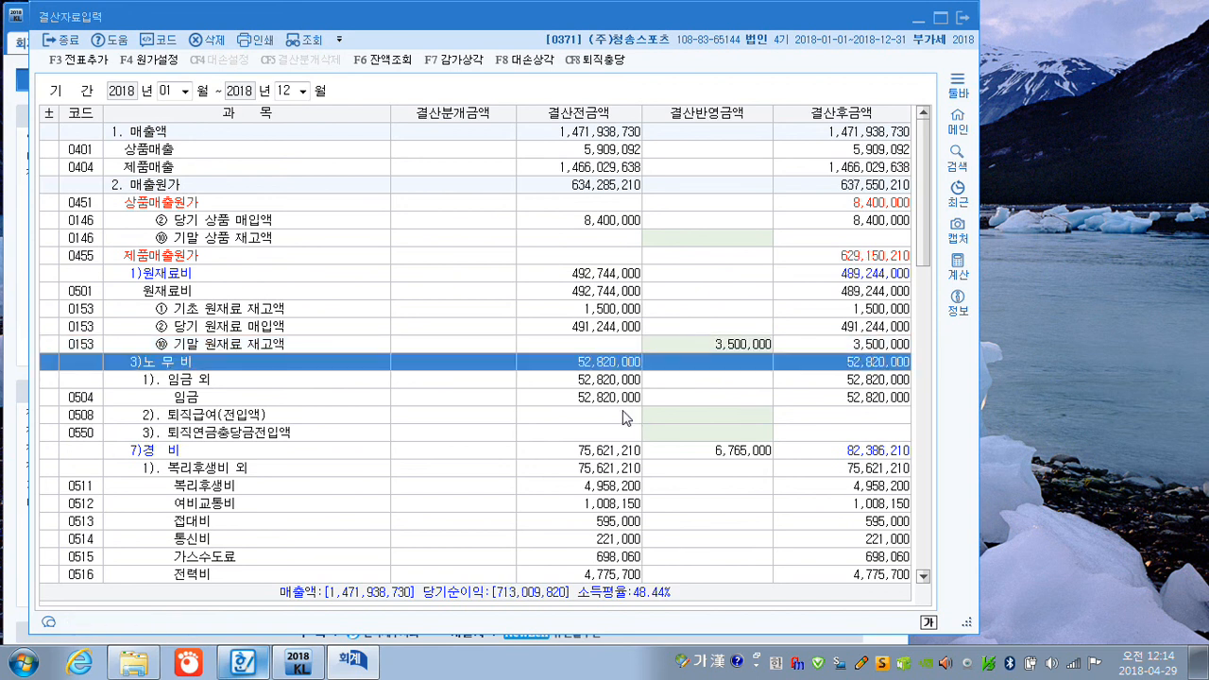
Enter 7,300,000 as the 결산반영금액 for 기말 재공품 재고액 (0169).
{"action": "scroll", "coordinate": [628, 419], "scroll_direction": "down", "scroll_amount": 6}
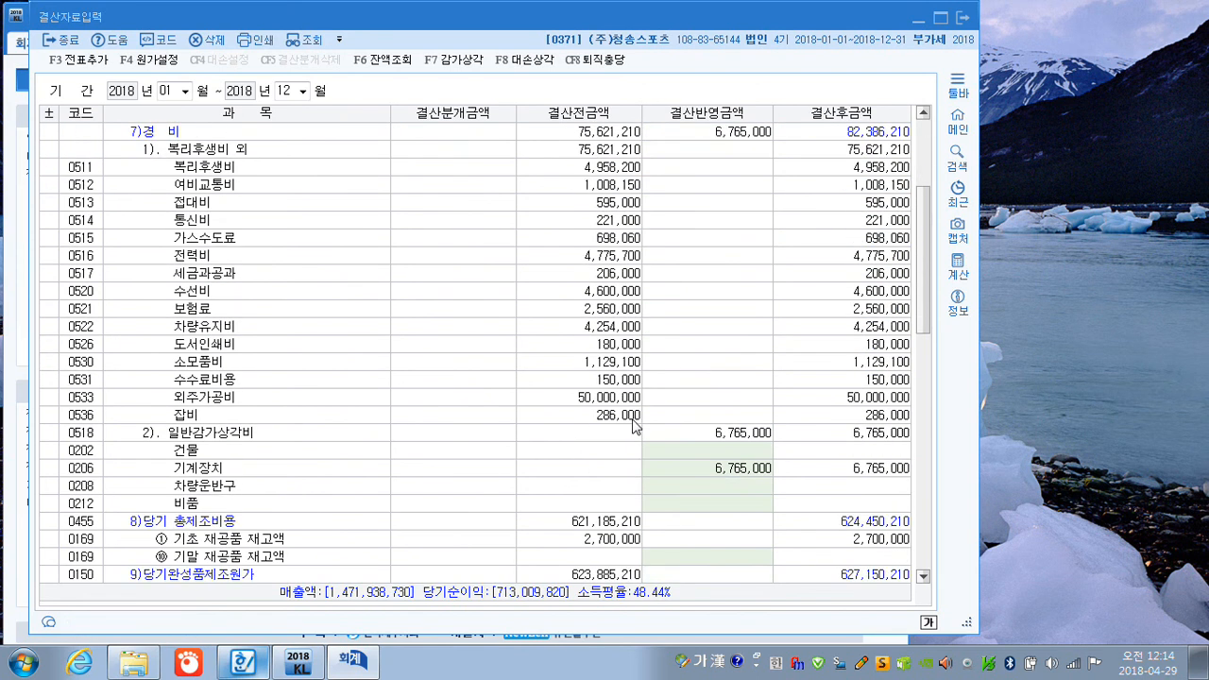
{"action": "scroll", "coordinate": [638, 427], "scroll_direction": "down", "scroll_amount": 2}
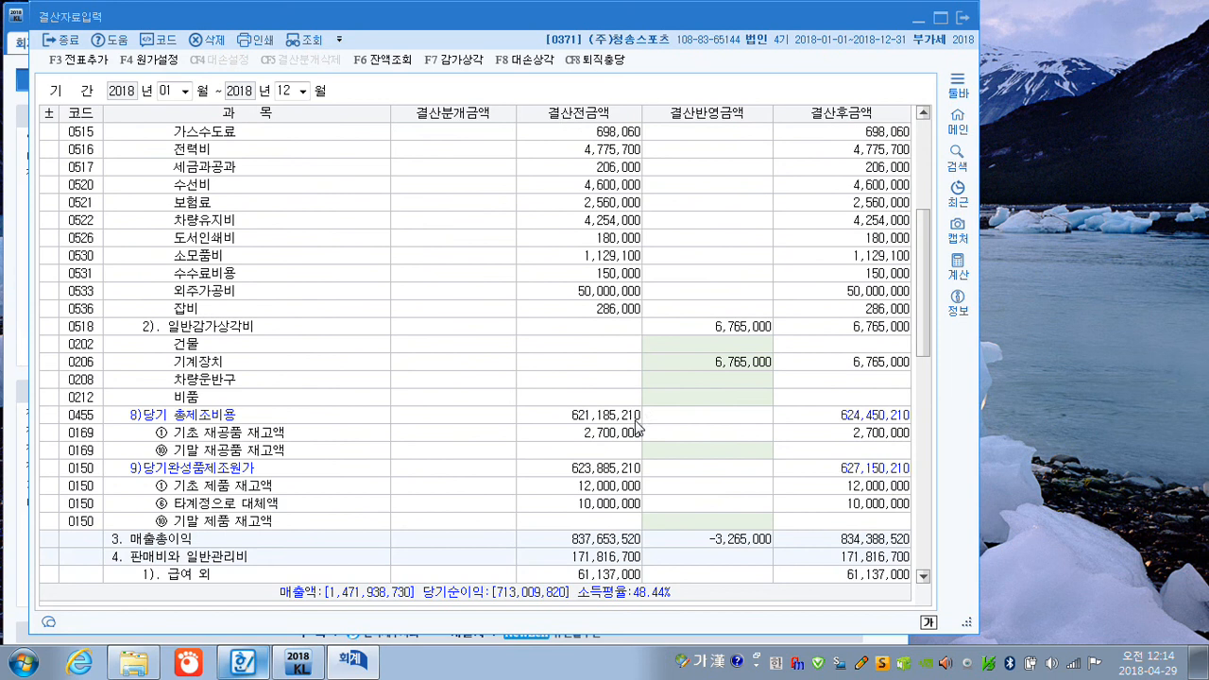
{"action": "left_click", "coordinate": [705, 452]}
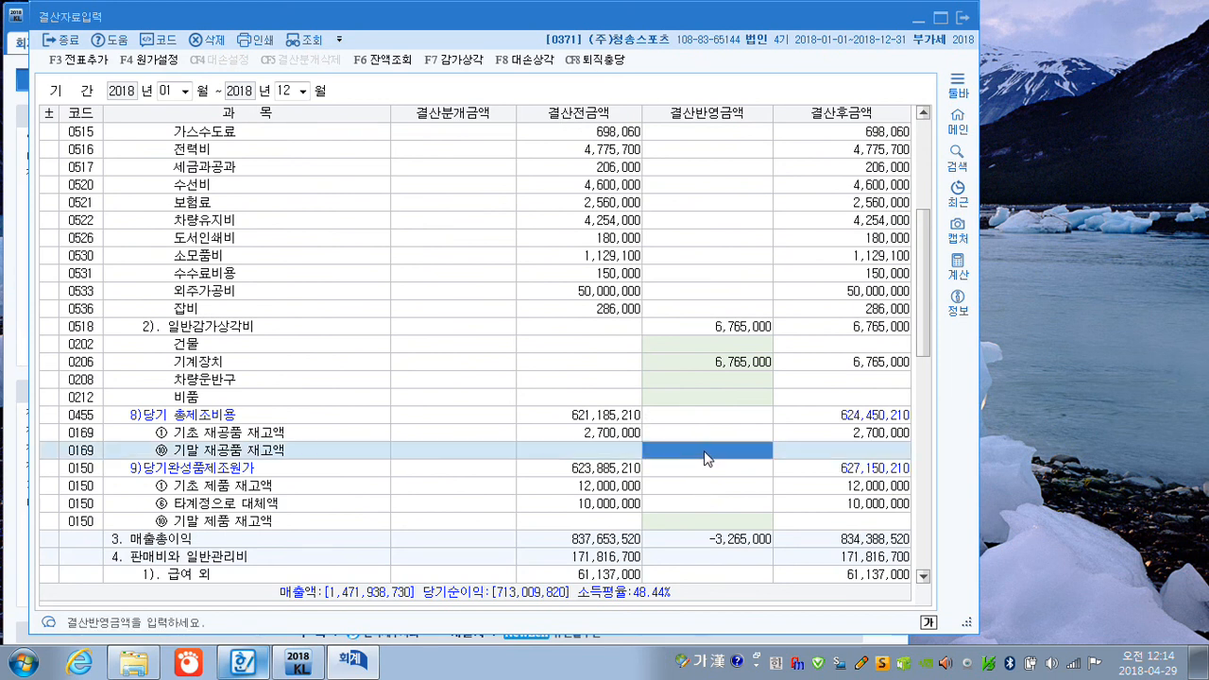
{"action": "type", "text": "7,300,000"}
{"action": "key", "text": "Return"}
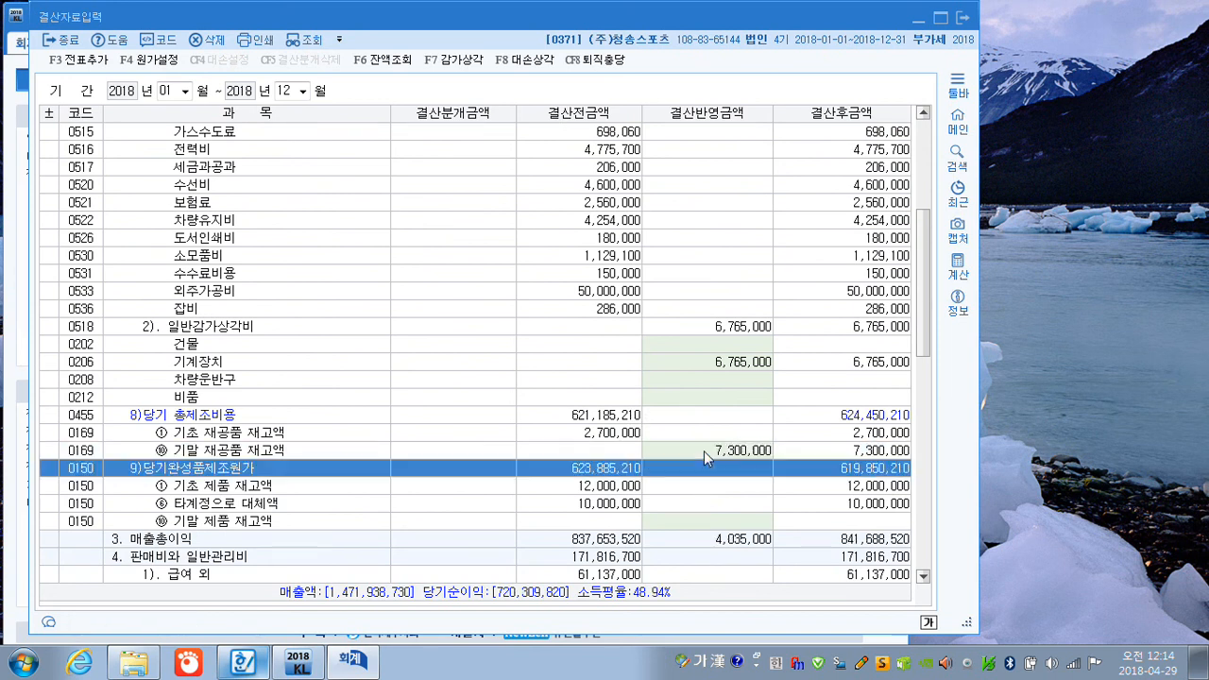
Enter 26,200,000 as the 결산반영금액 for 기말 제품 재고액 (0150).
{"action": "left_click", "coordinate": [718, 521]}
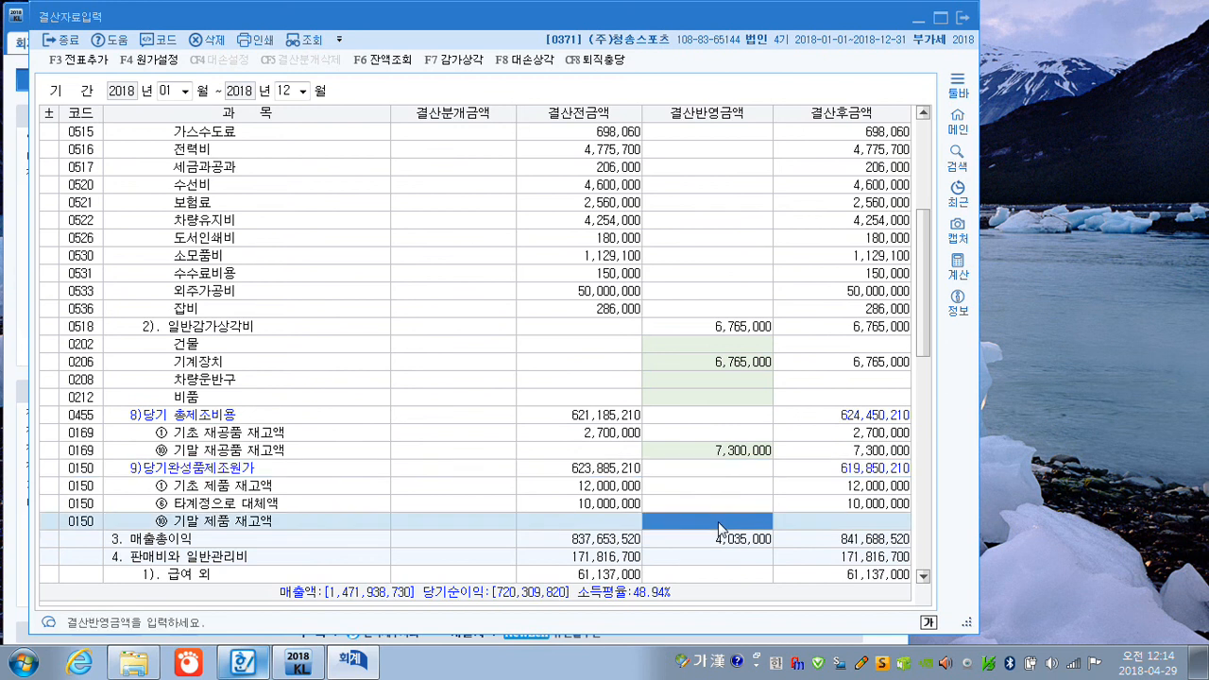
{"action": "type", "text": "26200000"}
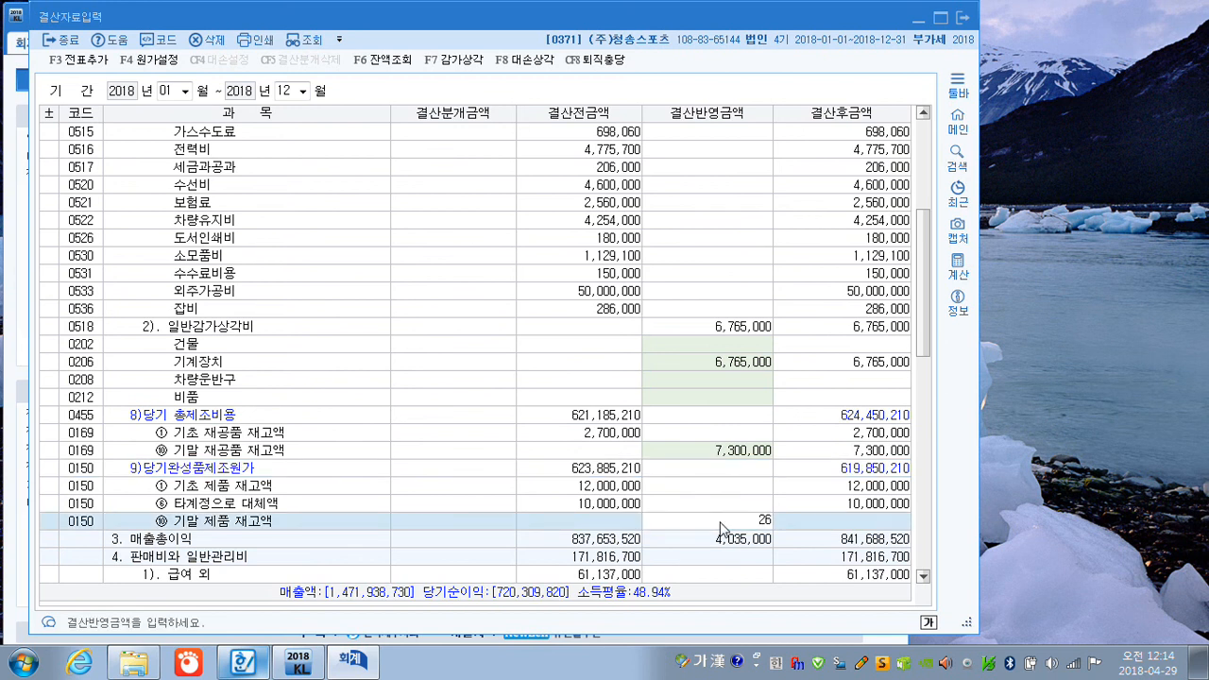
{"action": "key", "text": "Return"}
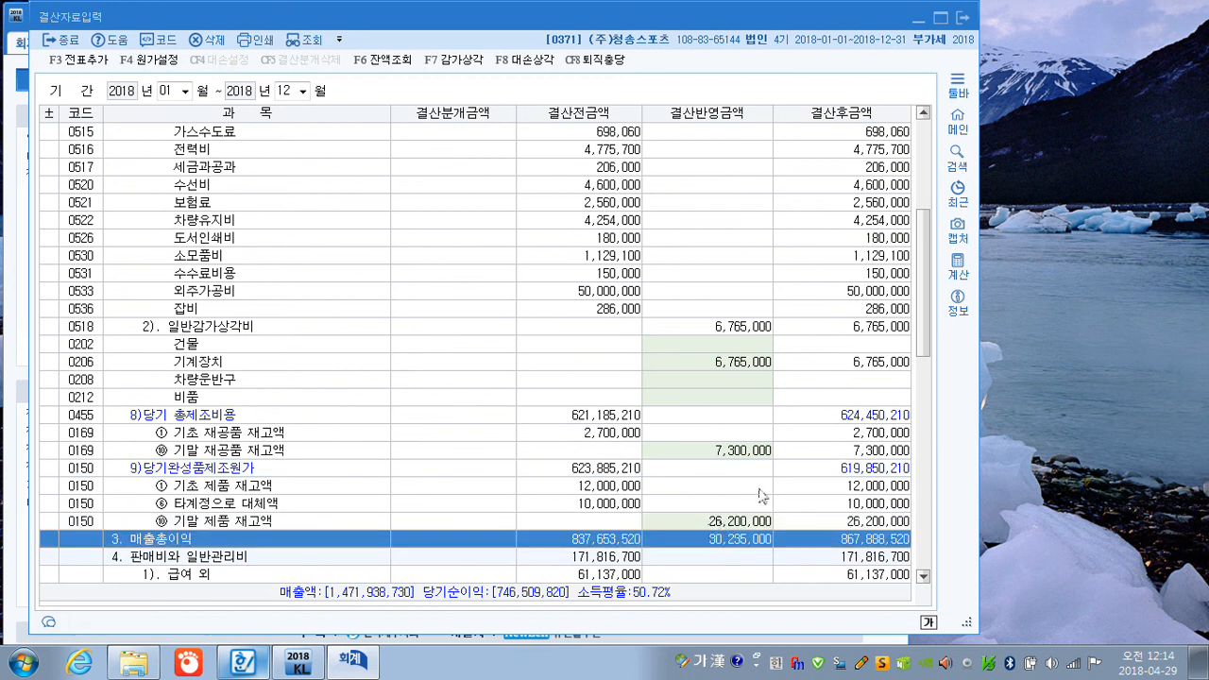
Generate the automatic closing entries from the completed closing data with 전표추가 and review the resulting 결산분개금액.
{"action": "scroll", "coordinate": [749, 511], "scroll_direction": "down", "scroll_amount": 4}
{"action": "scroll", "coordinate": [748, 511], "scroll_direction": "down", "scroll_amount": 1}
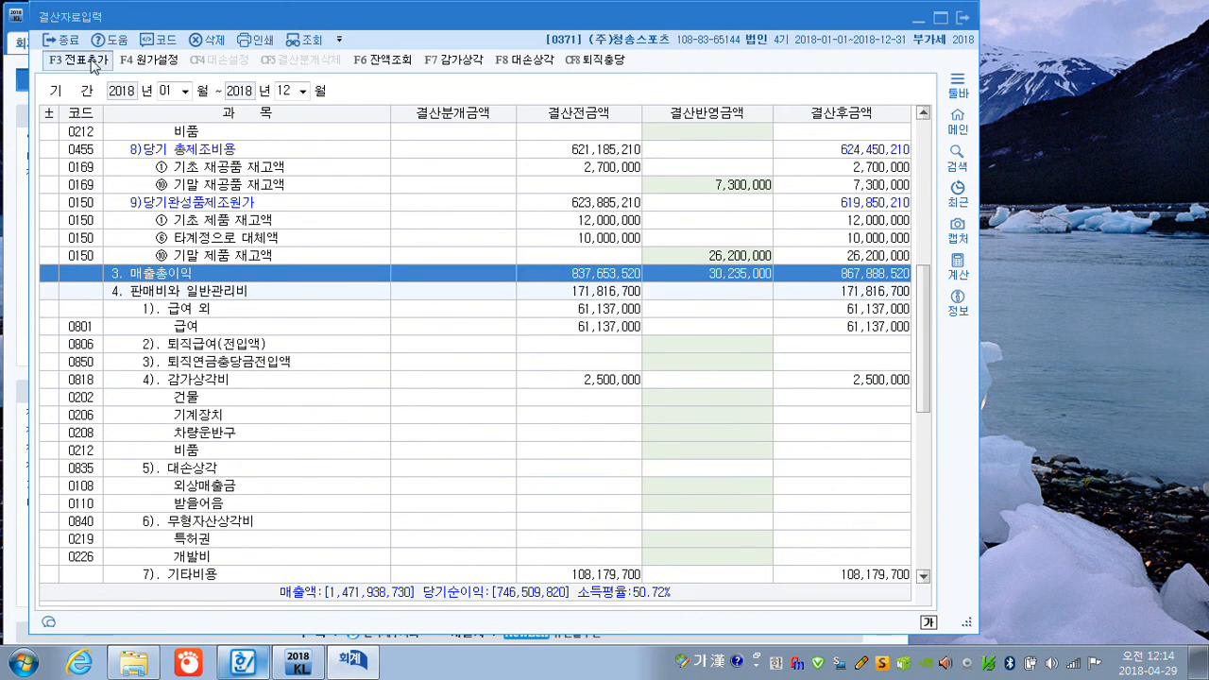
{"action": "left_click", "coordinate": [94, 62]}
{"action": "left_click", "coordinate": [555, 346]}
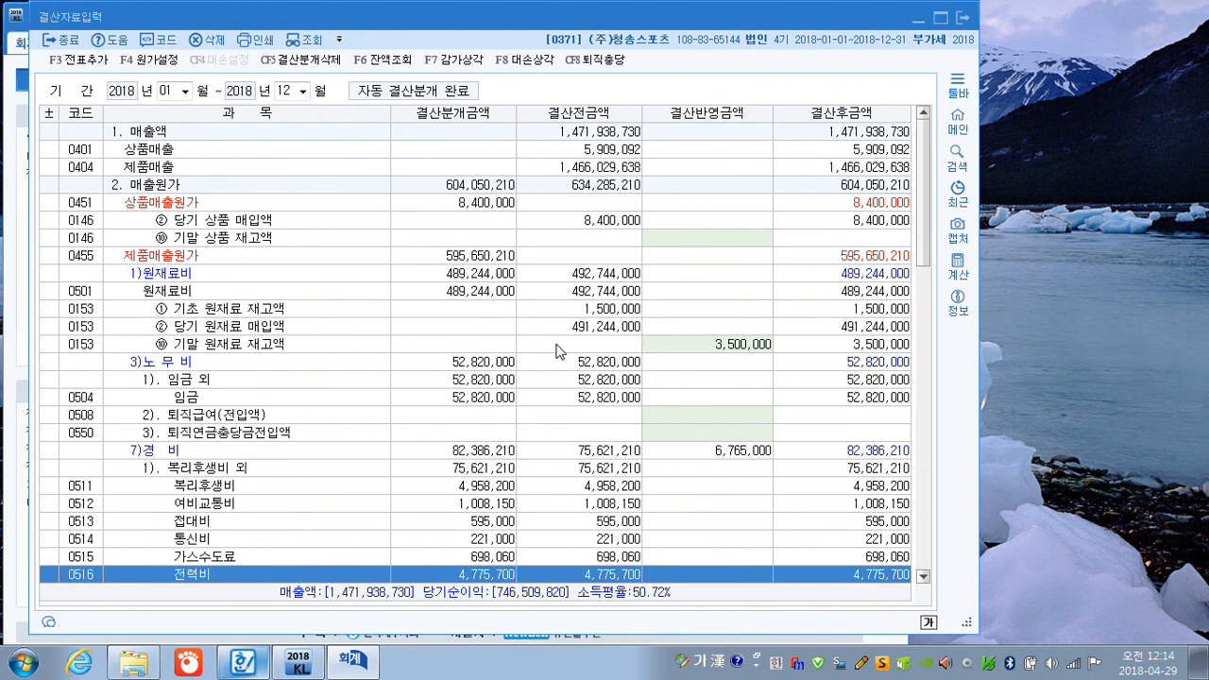
{"action": "scroll", "coordinate": [559, 352], "scroll_direction": "down", "scroll_amount": 4}
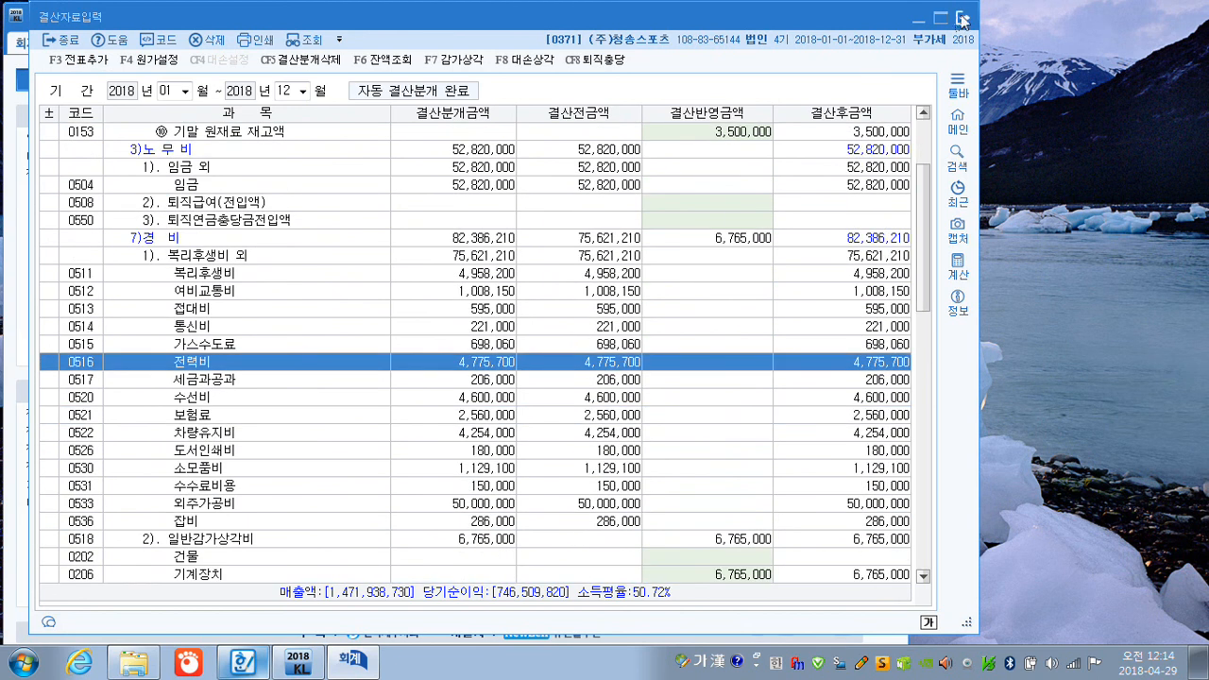
Close 결산자료입력 and look up the 매출 세금계산서합계표 by customer for January to March 2018.
{"action": "left_click", "coordinate": [962, 16]}
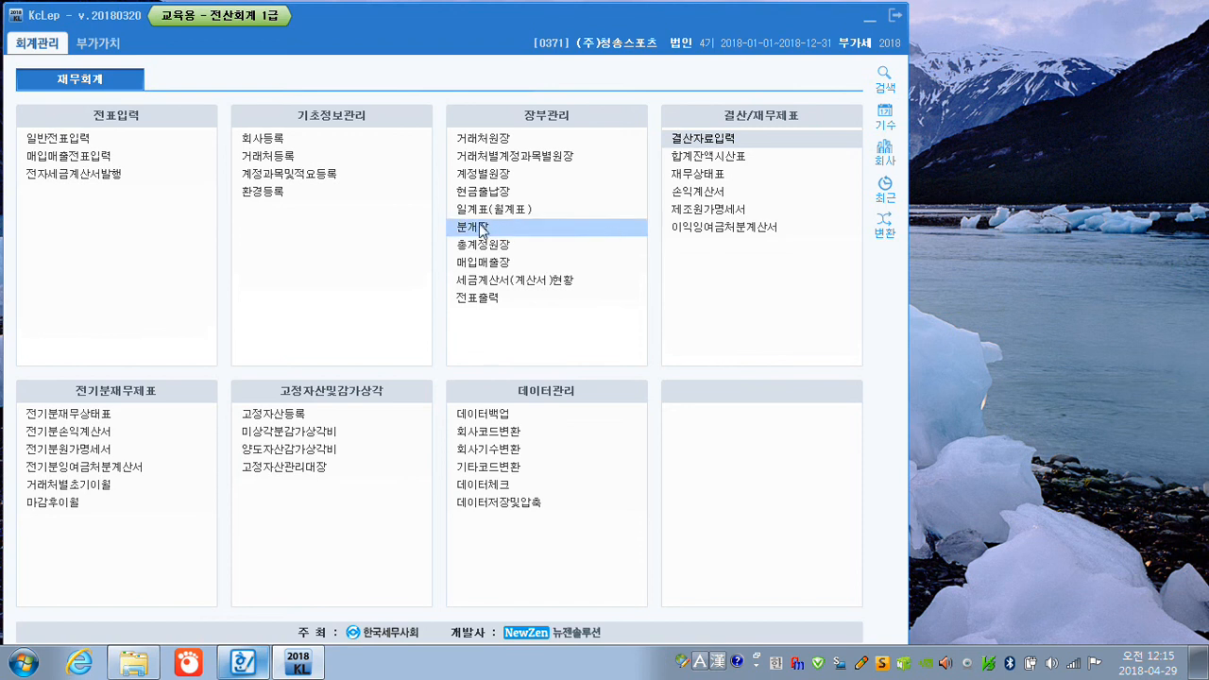
{"action": "left_click", "coordinate": [88, 45]}
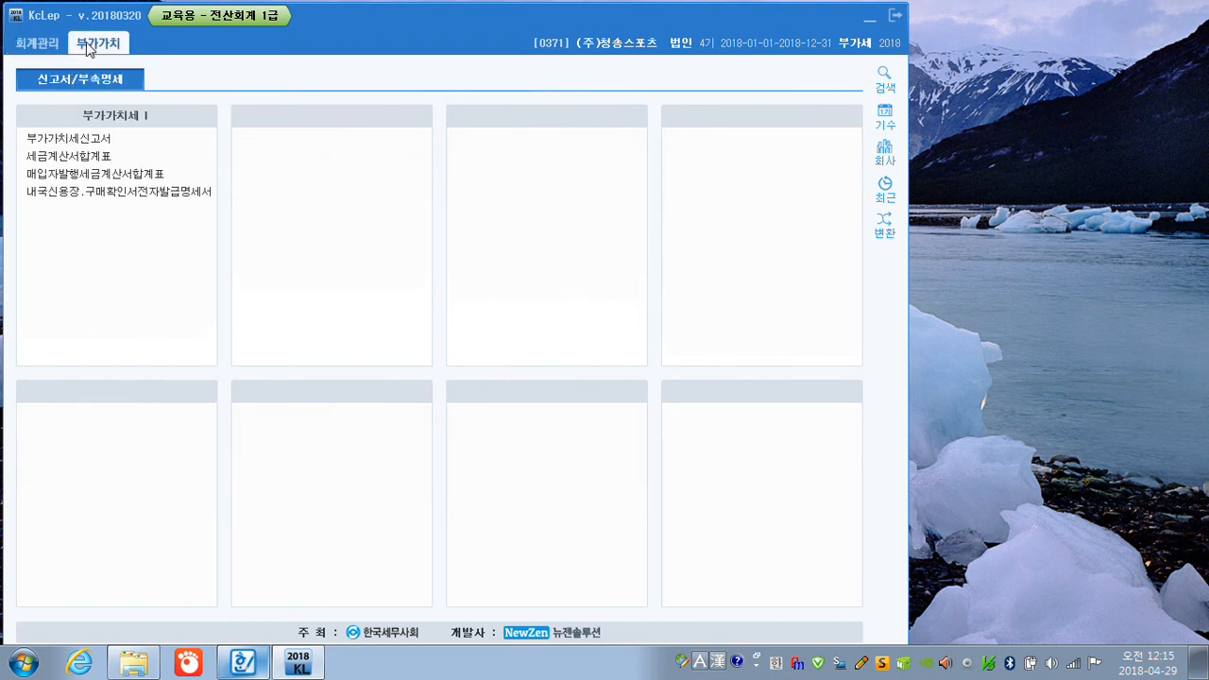
{"action": "left_click", "coordinate": [79, 158]}
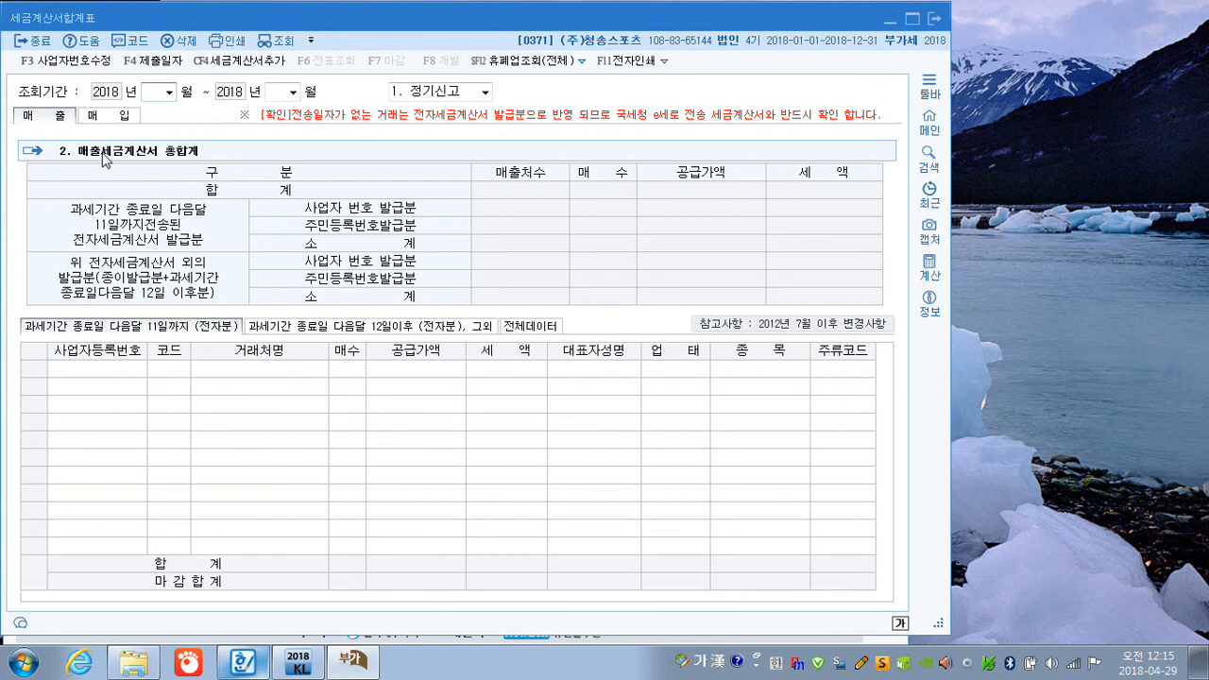
{"action": "type", "text": "03"}
{"action": "key", "text": "Return"}
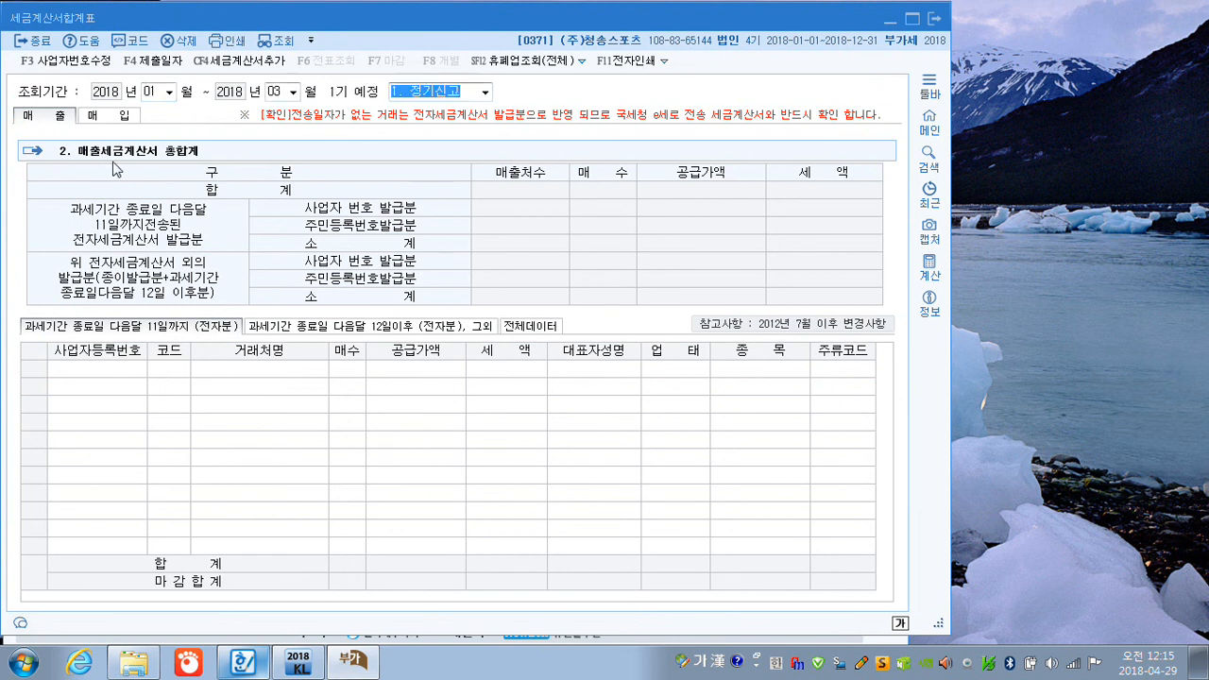
{"action": "key", "text": "Return"}
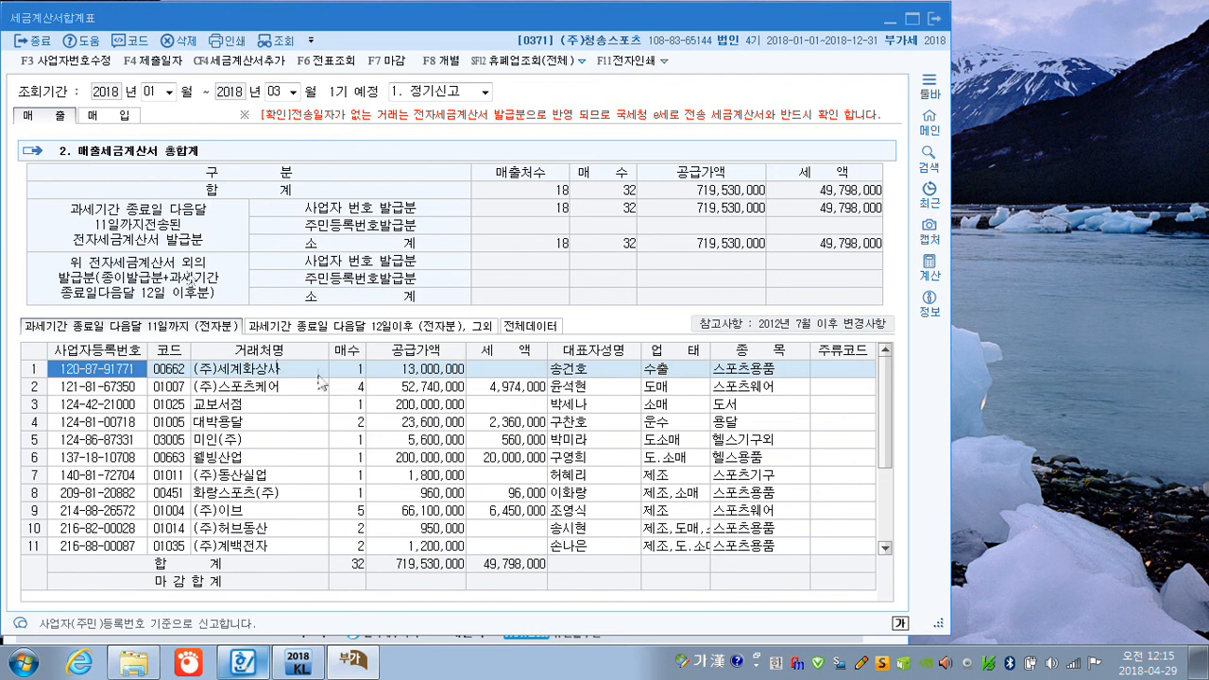
{"action": "scroll", "coordinate": [325, 397], "scroll_direction": "down", "scroll_amount": 1}
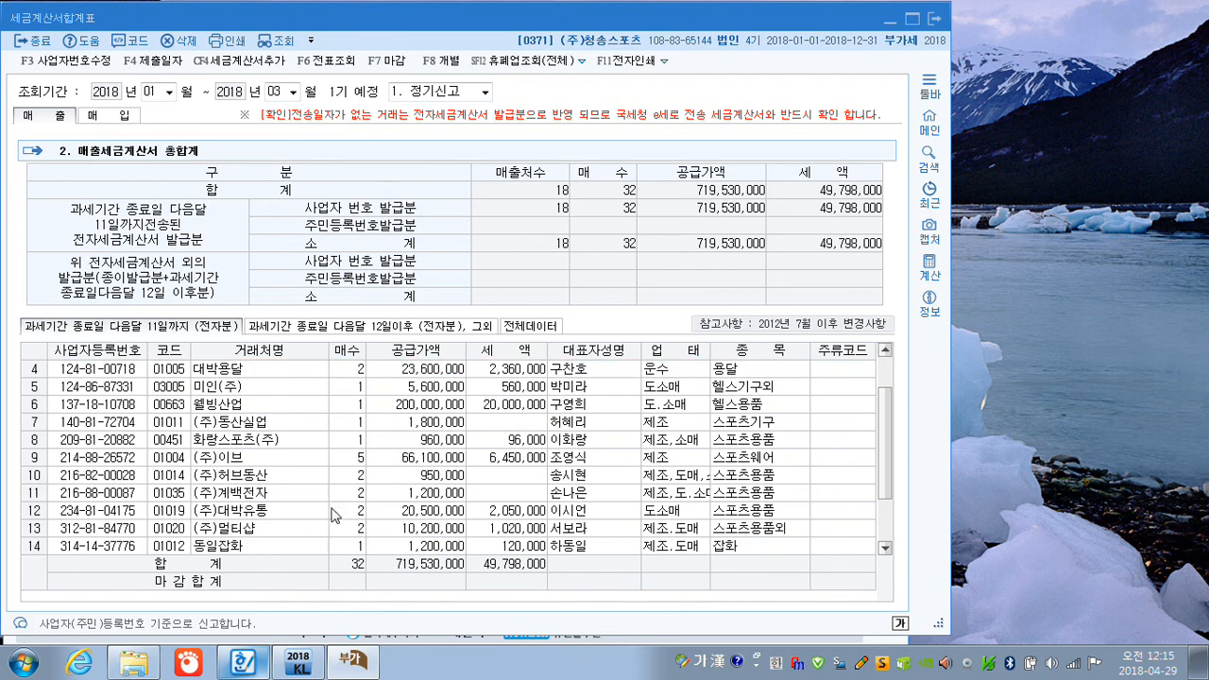
Look up the 매출 세금계산서합계표 for April to June 2018, and close the report.
{"action": "left_click", "coordinate": [146, 94]}
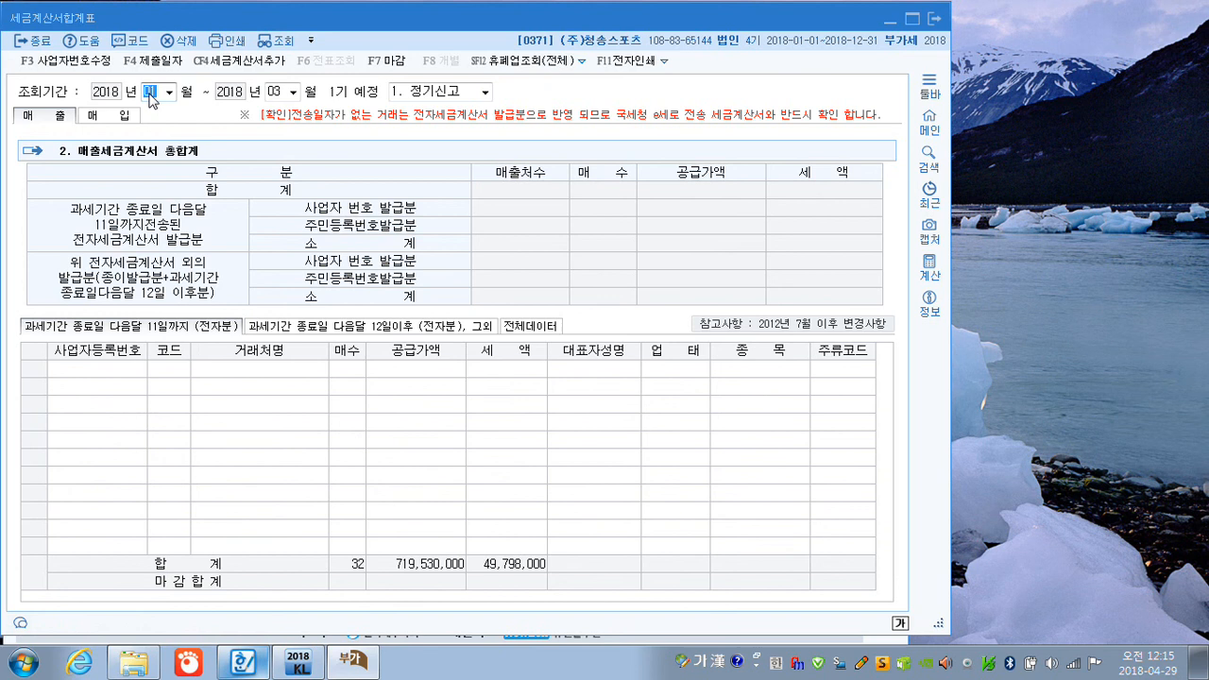
{"action": "type", "text": "04"}
{"action": "key", "text": "Return"}
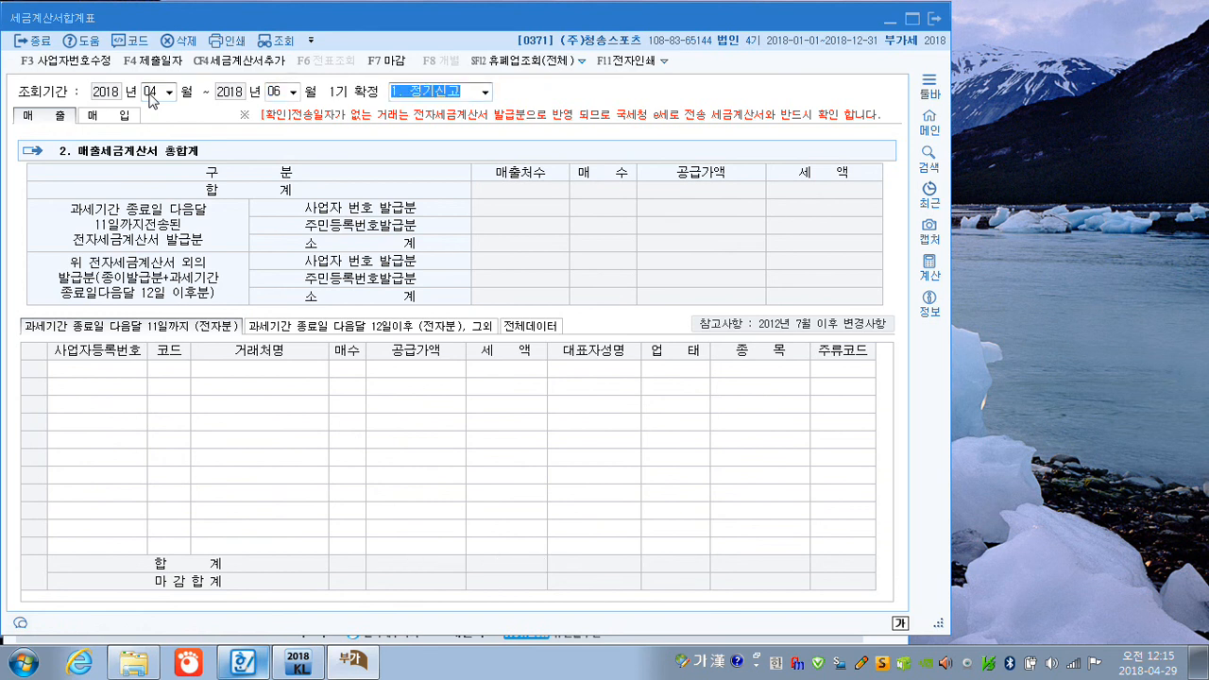
{"action": "key", "text": "Return"}
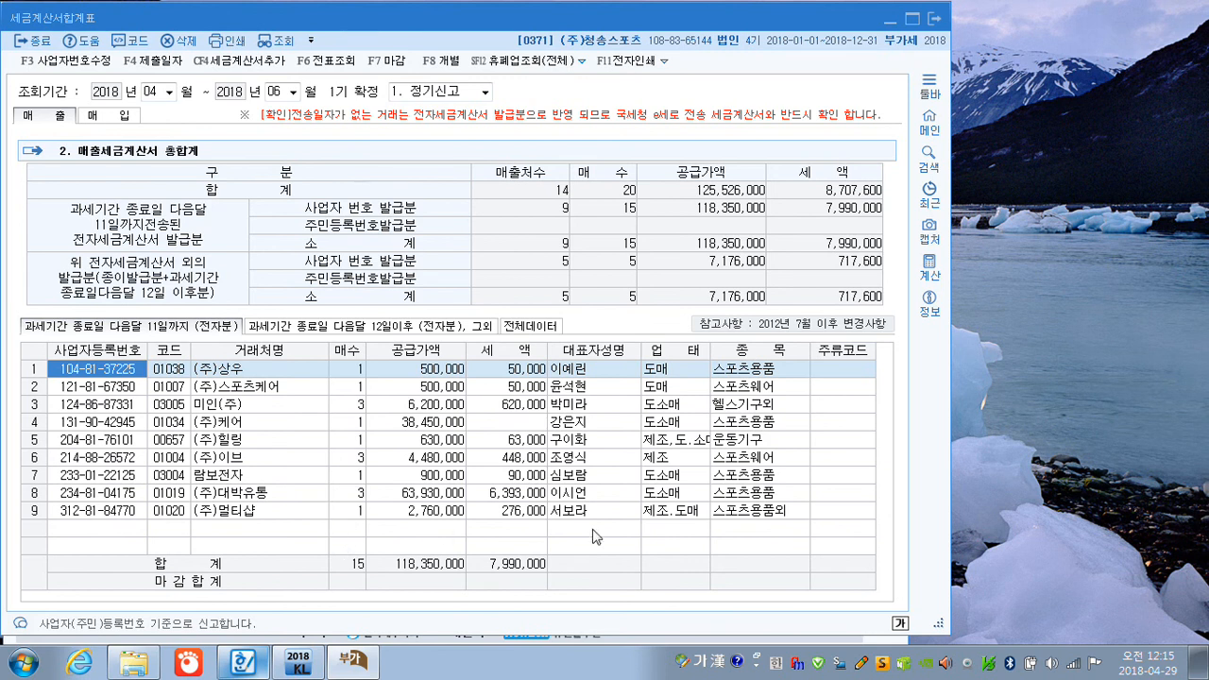
{"action": "left_click", "coordinate": [935, 19]}
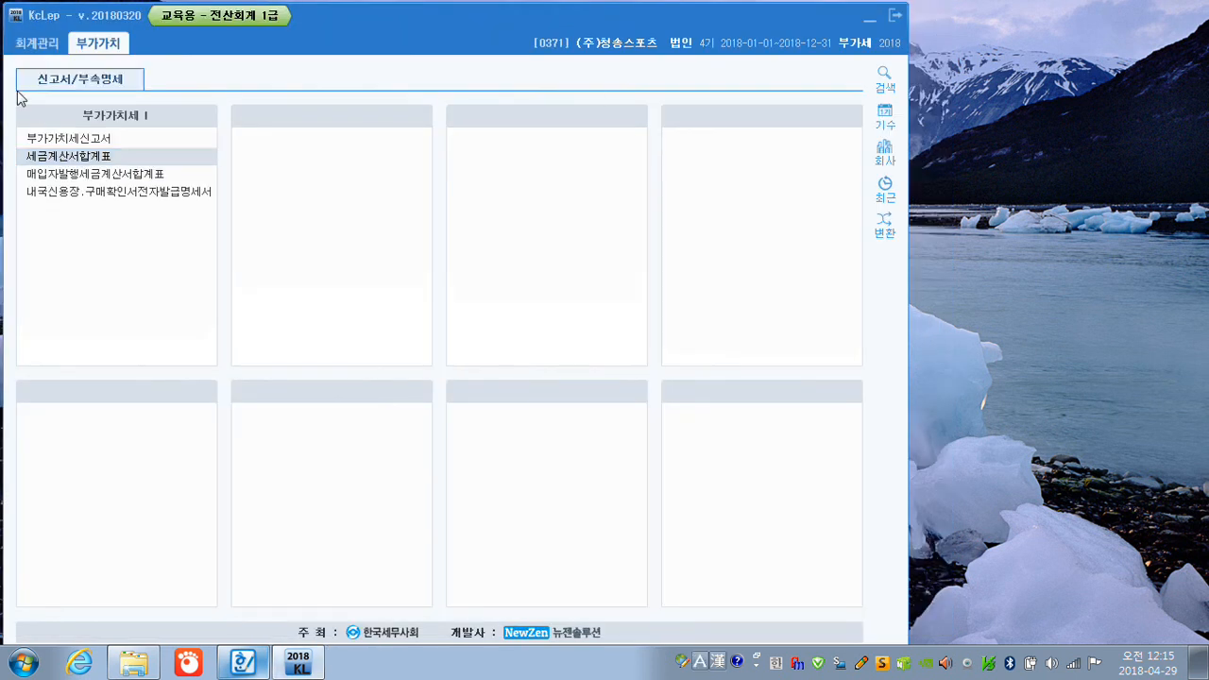
Look up the monthly 총계정원장 for 제품매출 (0404) from 2018-01-01 to 2018-06-30, check the January credit amount, and close it.
{"action": "left_click", "coordinate": [23, 48]}
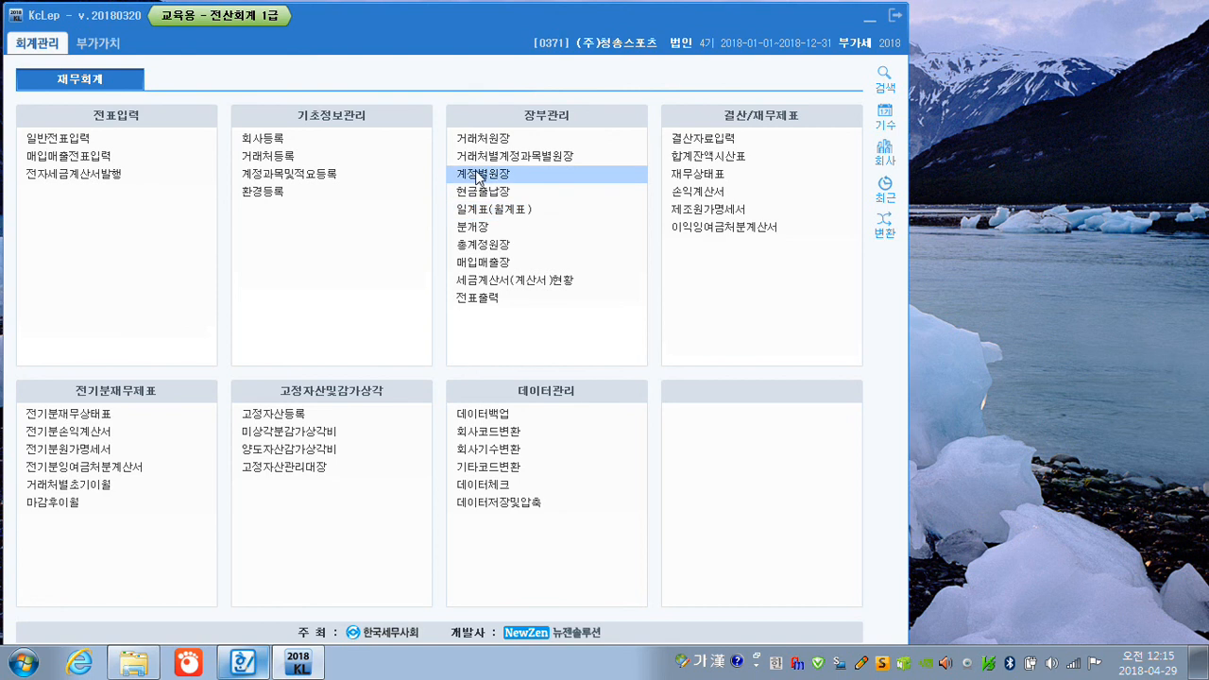
{"action": "left_click", "coordinate": [480, 246]}
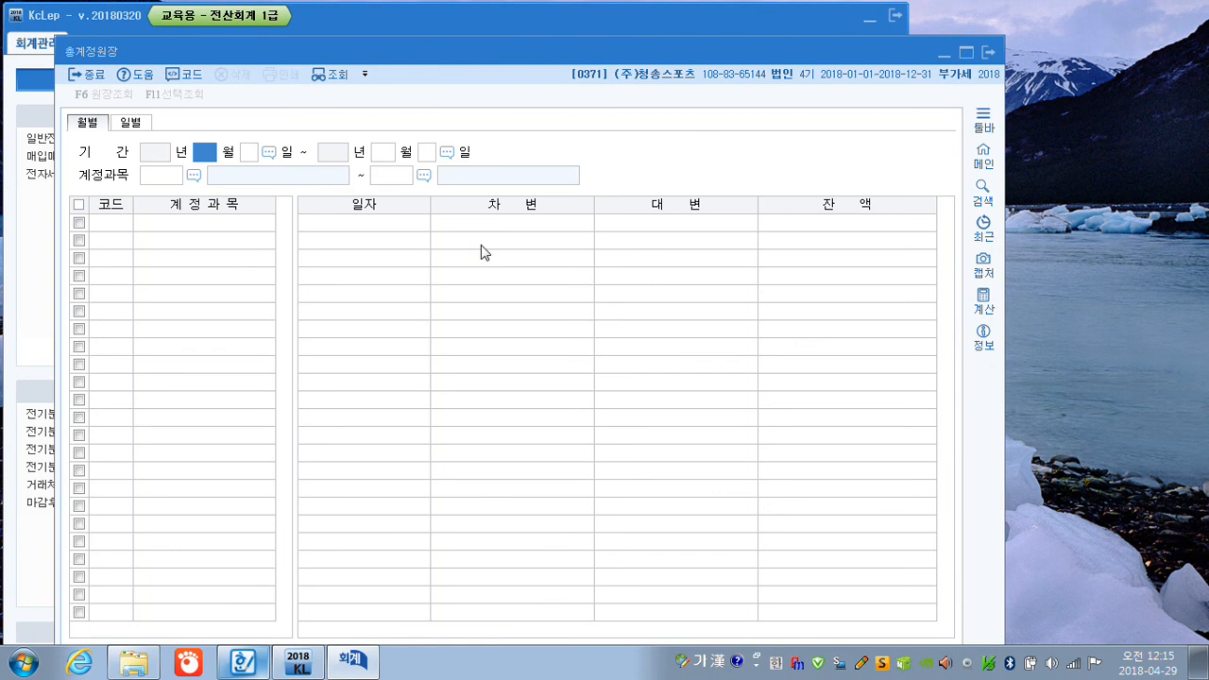
{"action": "key", "text": "Return"}
{"action": "type", "text": "6"}
{"action": "key", "text": "Return"}
{"action": "key", "text": "Return"}
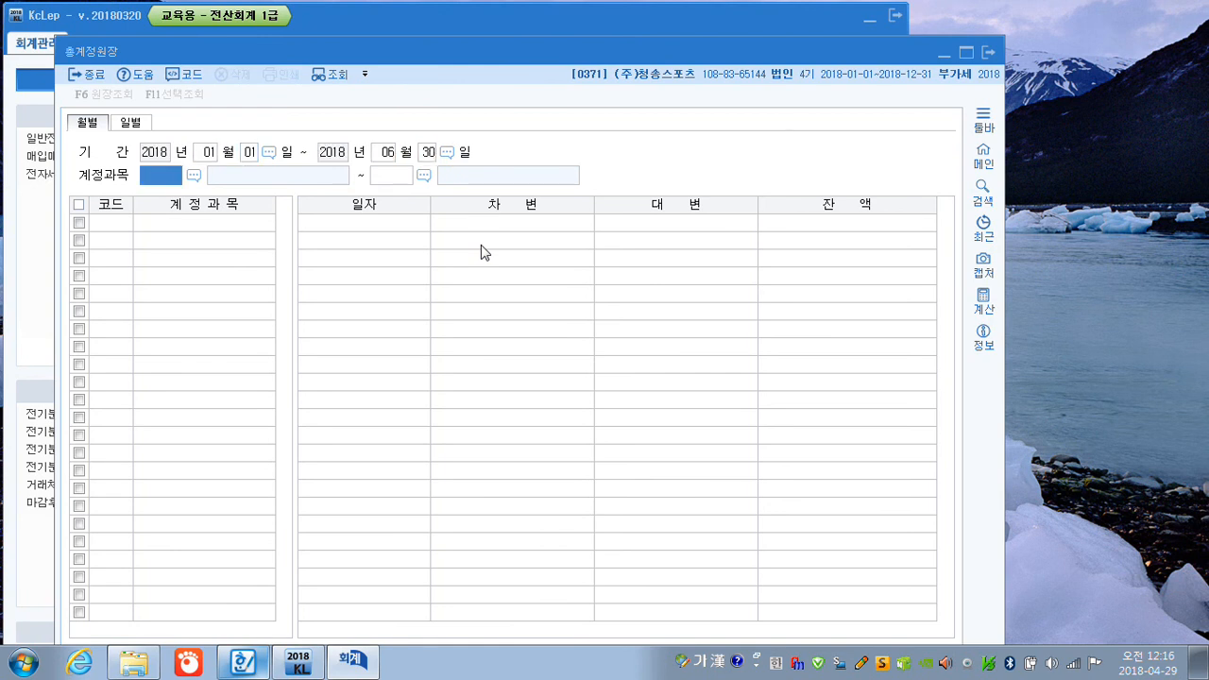
{"action": "type", "text": "404"}
{"action": "key", "text": "Return"}
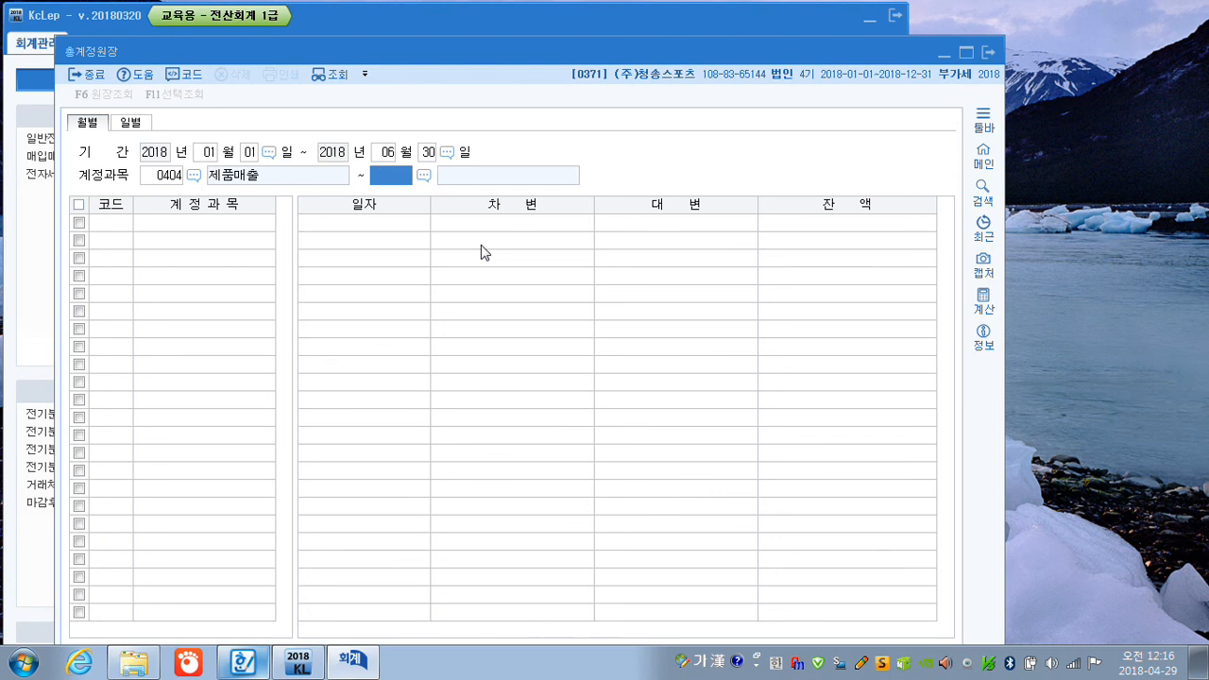
{"action": "type", "text": "404"}
{"action": "key", "text": "Return"}
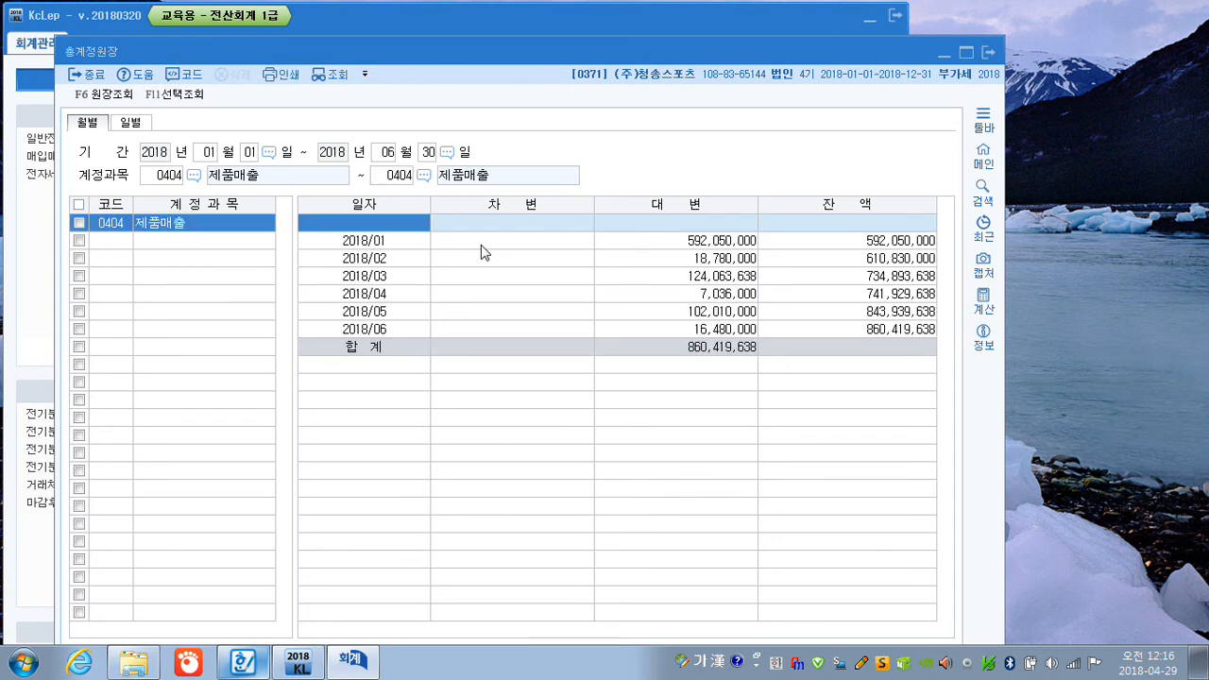
{"action": "left_click", "coordinate": [697, 242]}
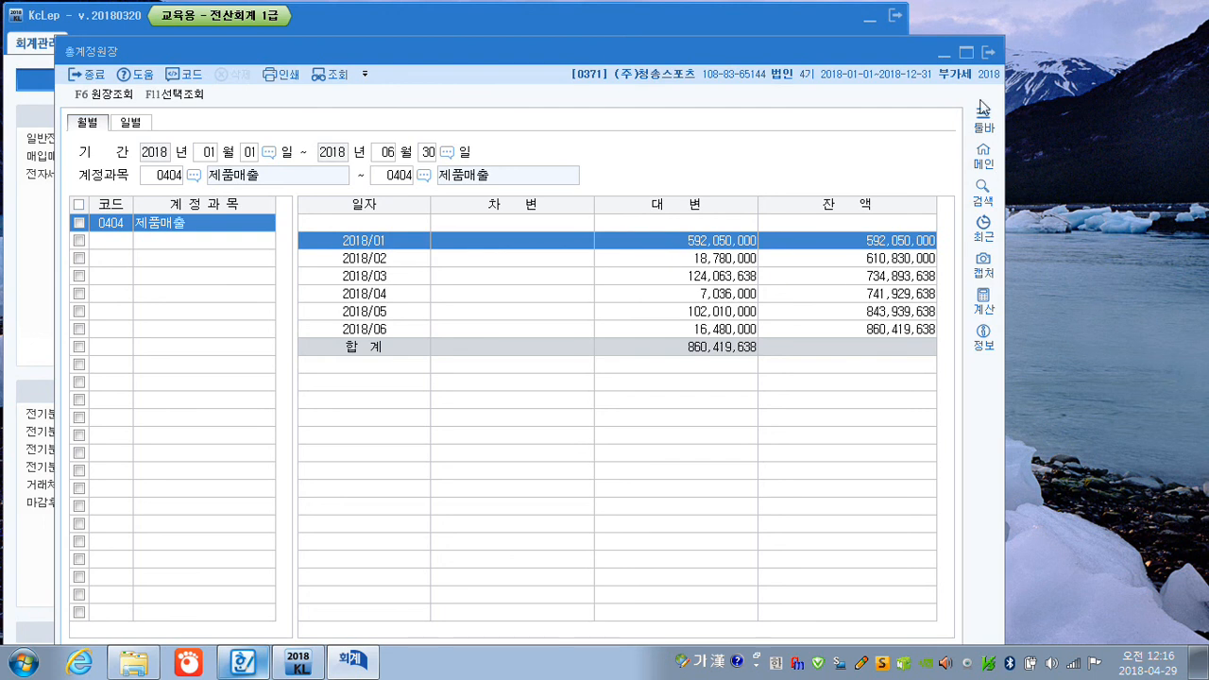
{"action": "left_click", "coordinate": [986, 51]}
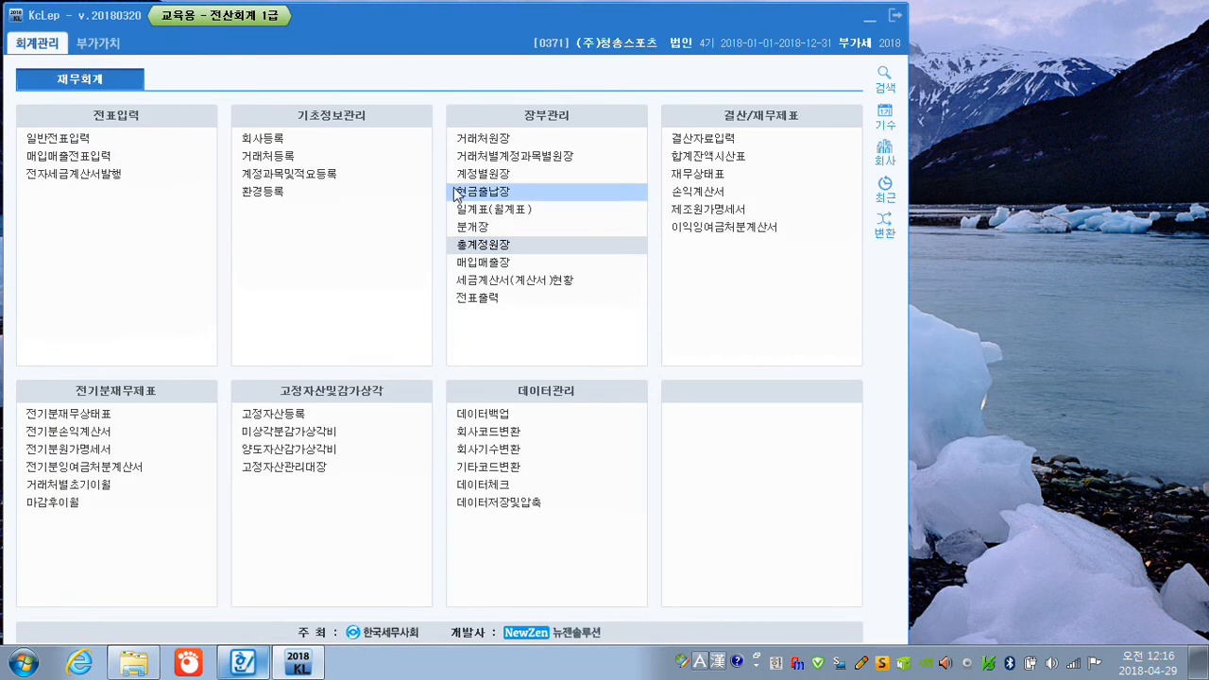
Load the 부가가치세신고서 for the period January 1 to March 31, 2018.
{"action": "left_click", "coordinate": [98, 49]}
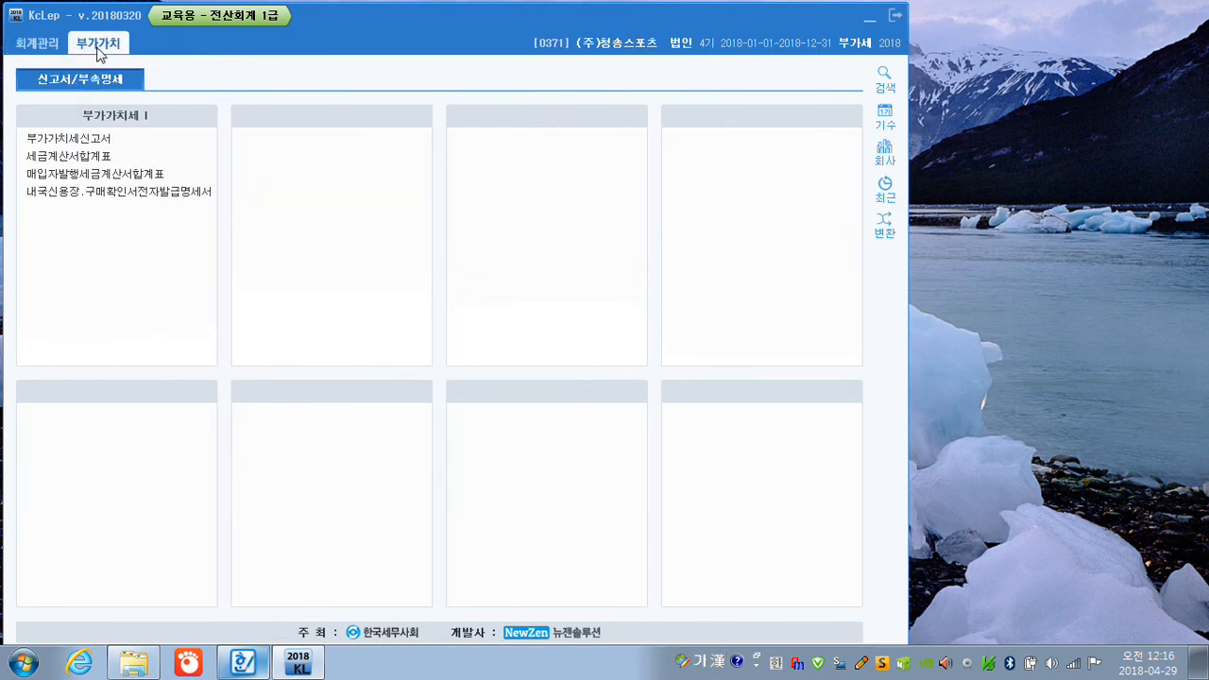
{"action": "left_click", "coordinate": [83, 140]}
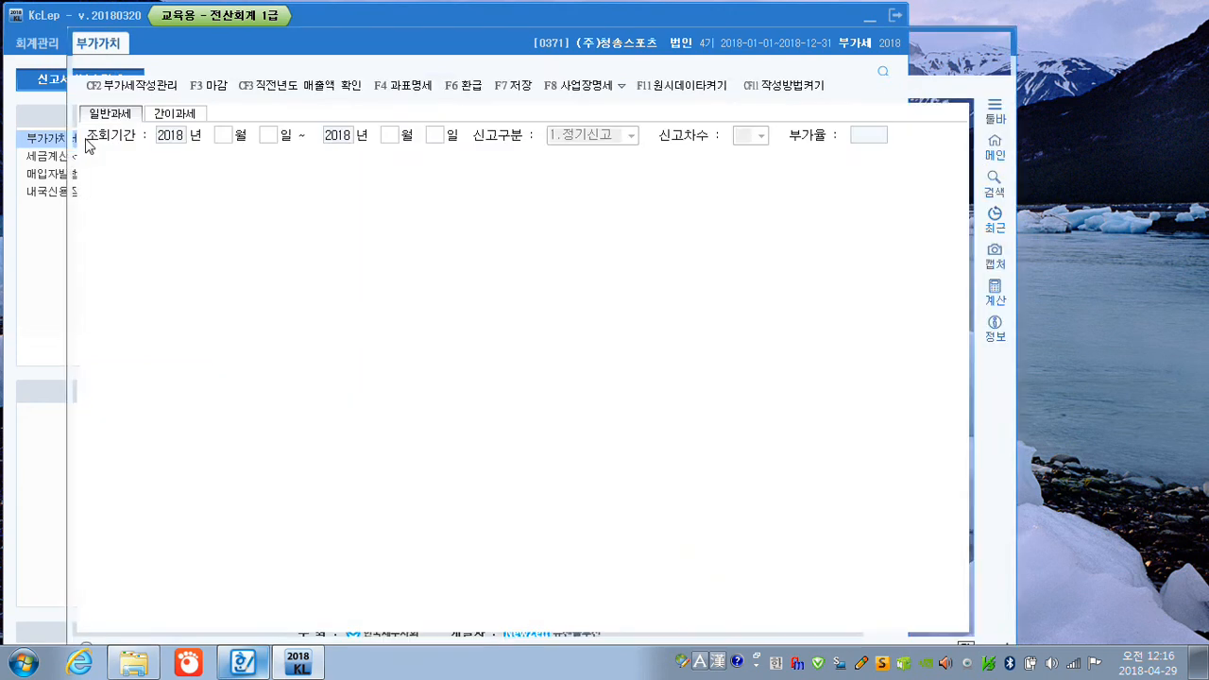
{"action": "type", "text": "1"}
{"action": "key", "text": "Return"}
{"action": "type", "text": "1"}
{"action": "key", "text": "Return"}
{"action": "type", "text": "3"}
{"action": "key", "text": "Return"}
{"action": "key", "text": "Return"}
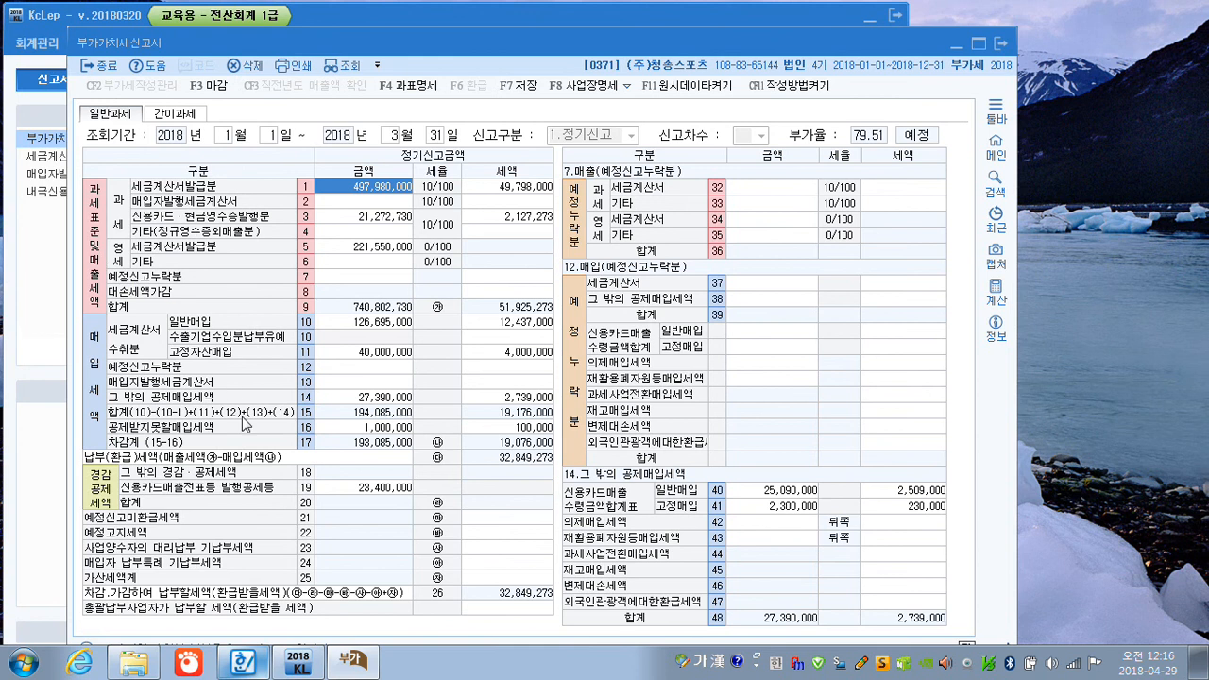
Examine the amount and tax of 공제받지못할매입세액 (line 16) and its detail on line 49.
{"action": "left_click", "coordinate": [359, 431]}
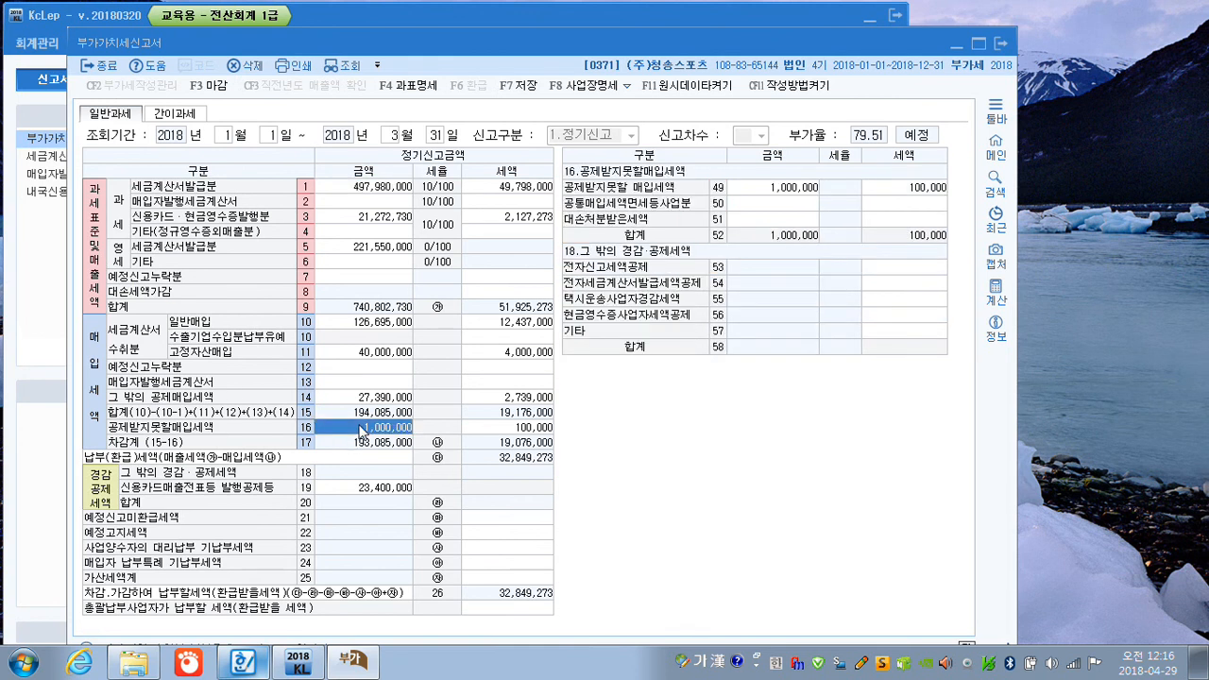
{"action": "left_click", "coordinate": [531, 429]}
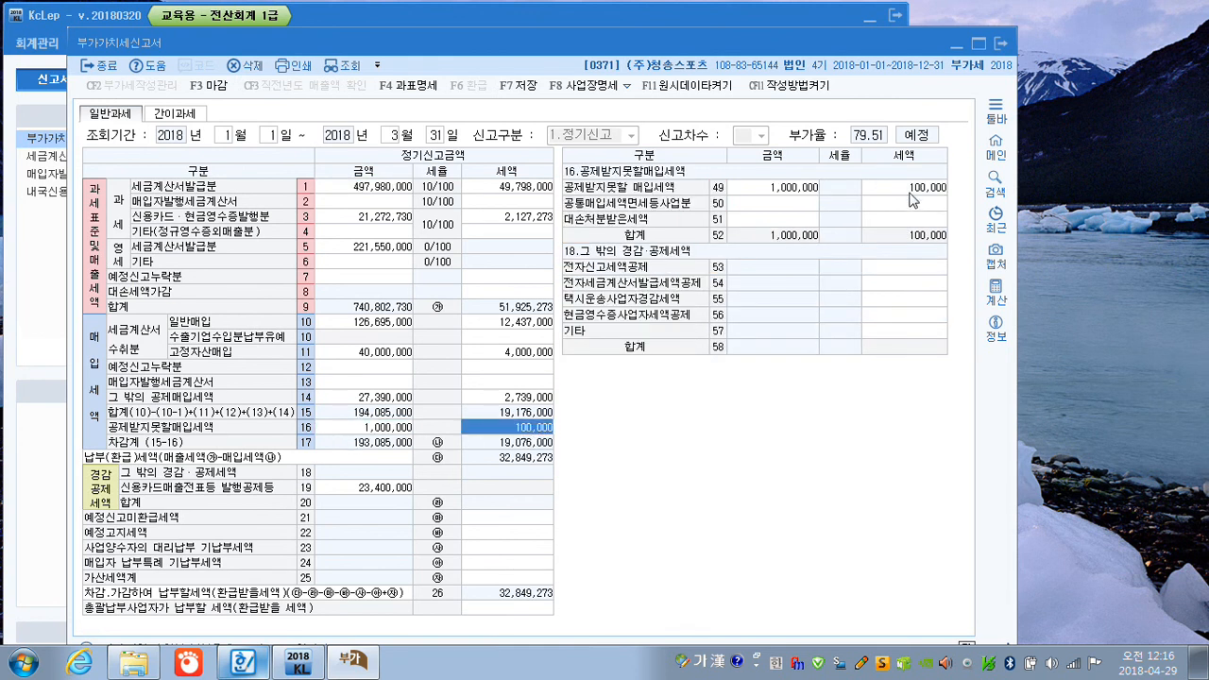
{"action": "left_click", "coordinate": [909, 192]}
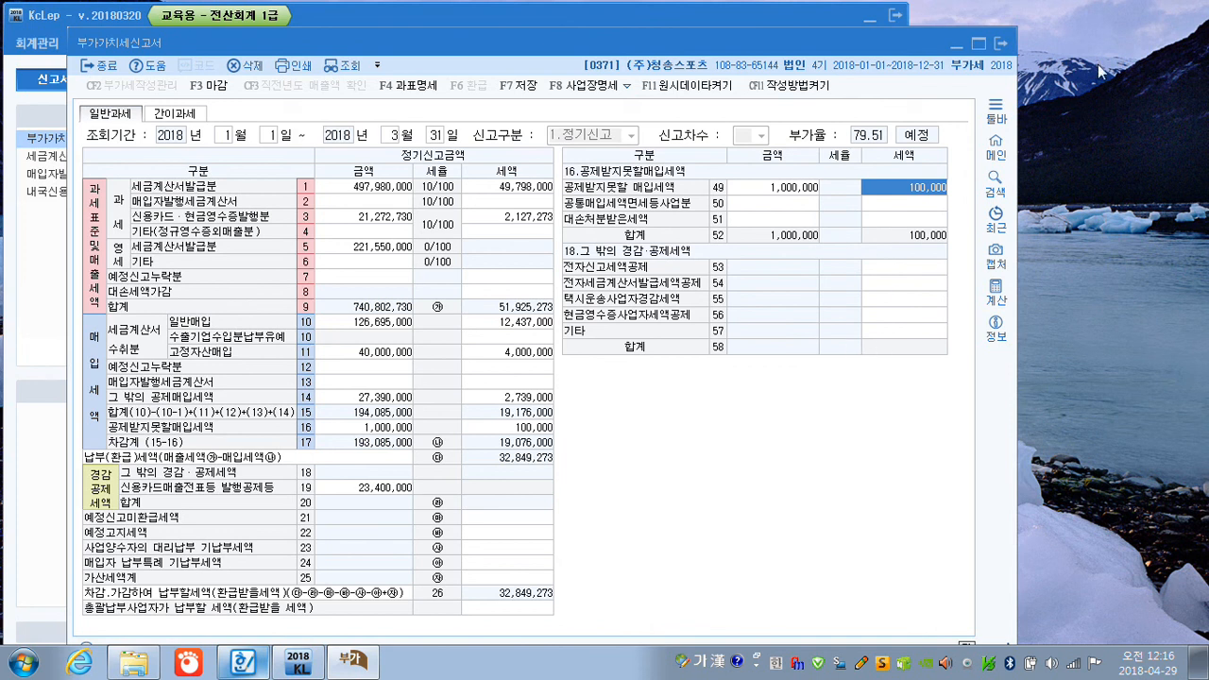
Close the 부가가치세신고서, saving its data.
{"action": "left_click", "coordinate": [1004, 45]}
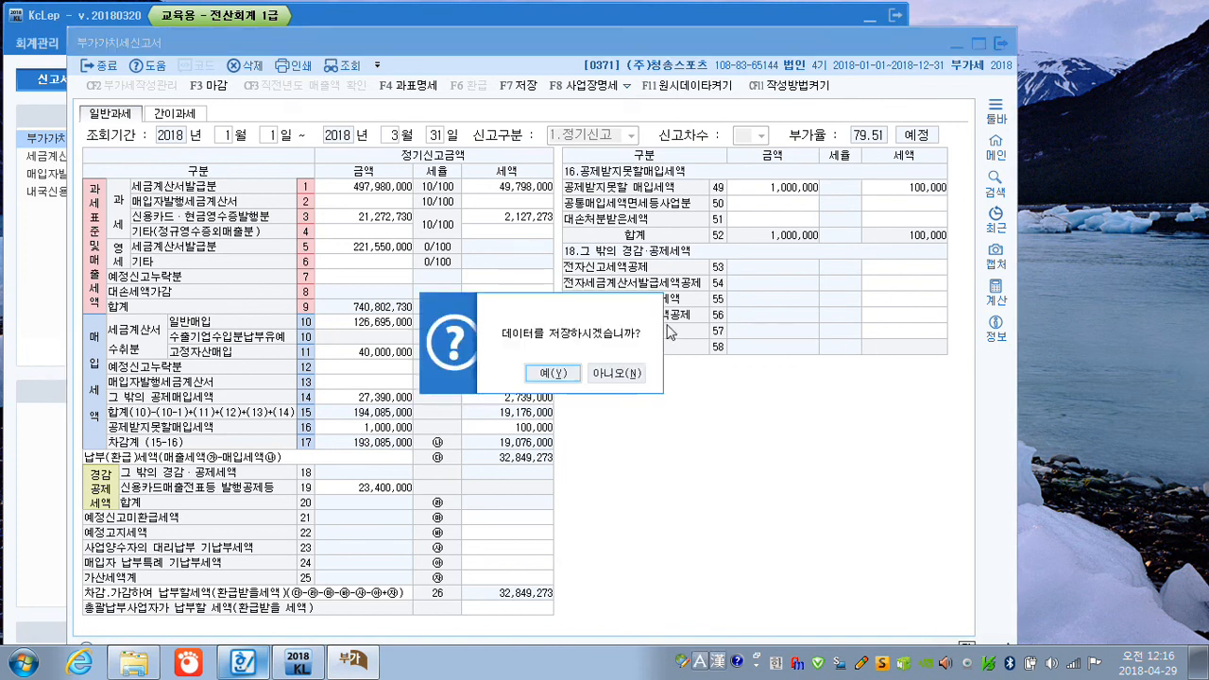
{"action": "left_click", "coordinate": [558, 374]}
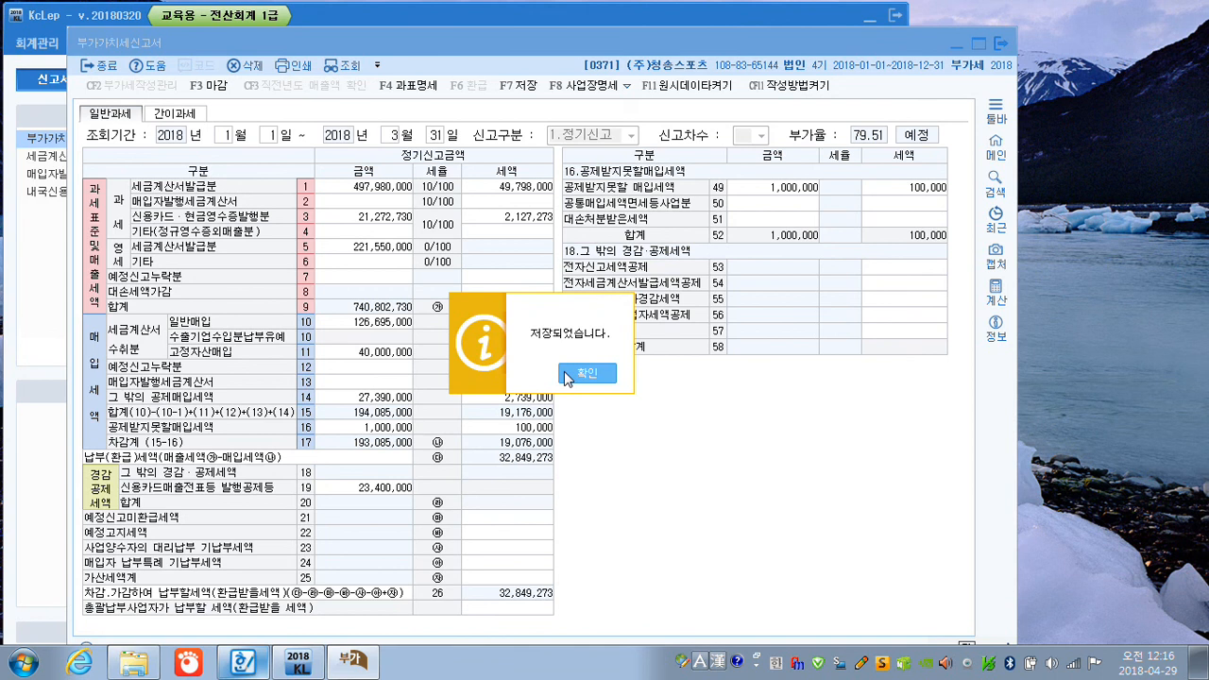
{"action": "left_click", "coordinate": [584, 375]}
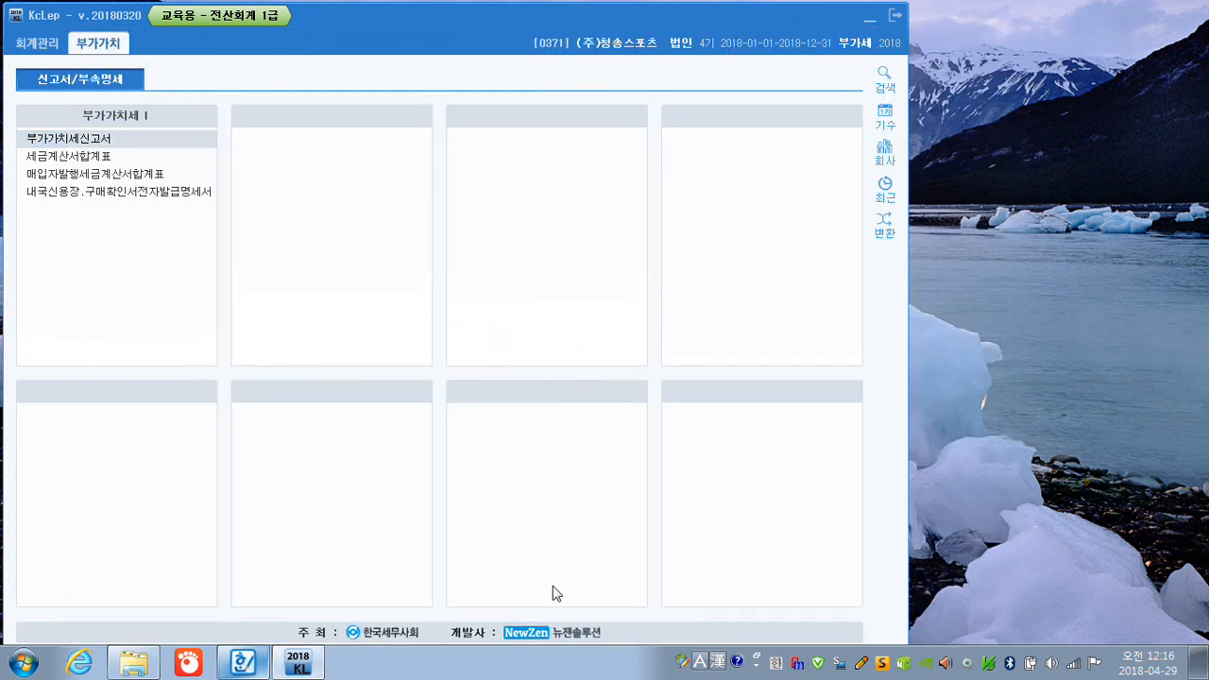